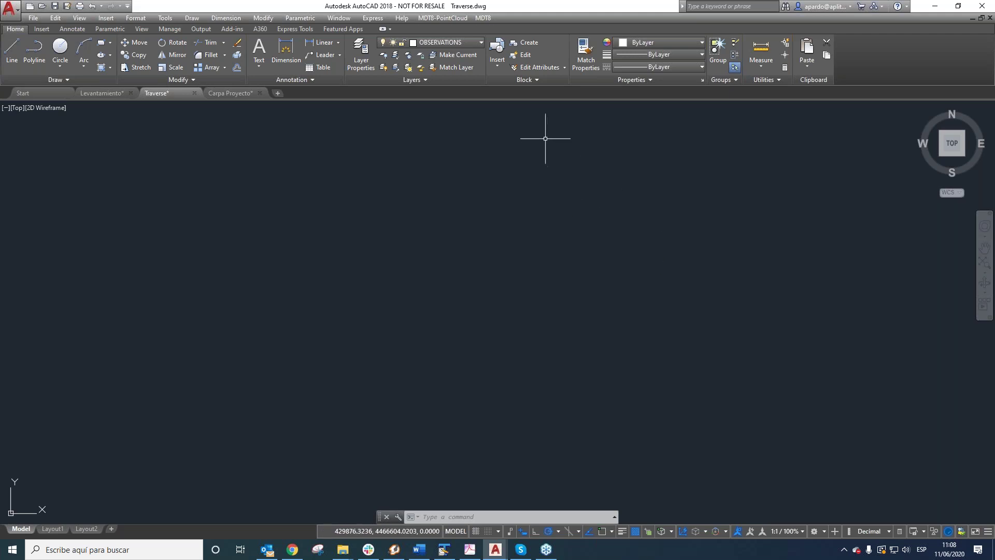
pyautogui.click(485, 18)
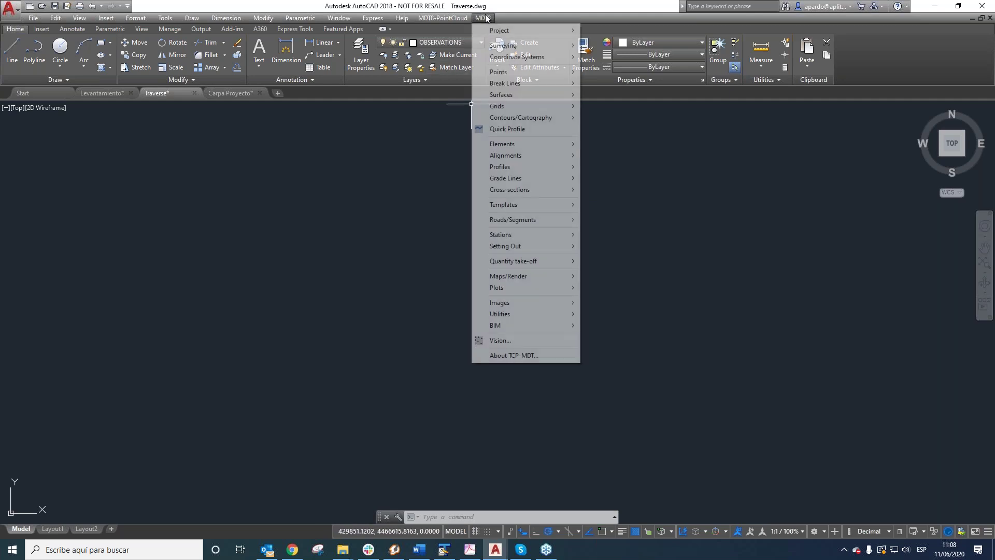
pyautogui.click(518, 57)
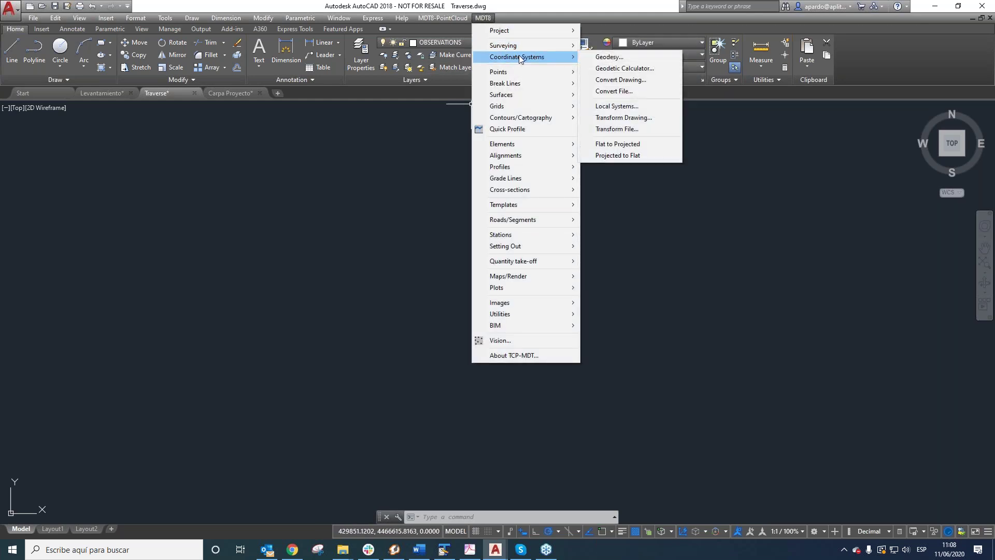
pyautogui.moveTo(515, 52)
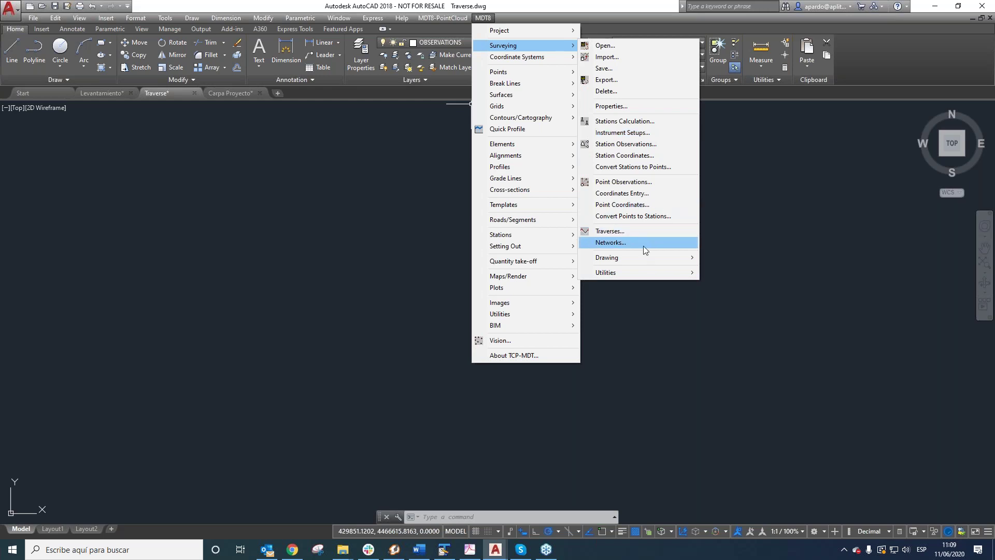
pyautogui.moveTo(653, 274)
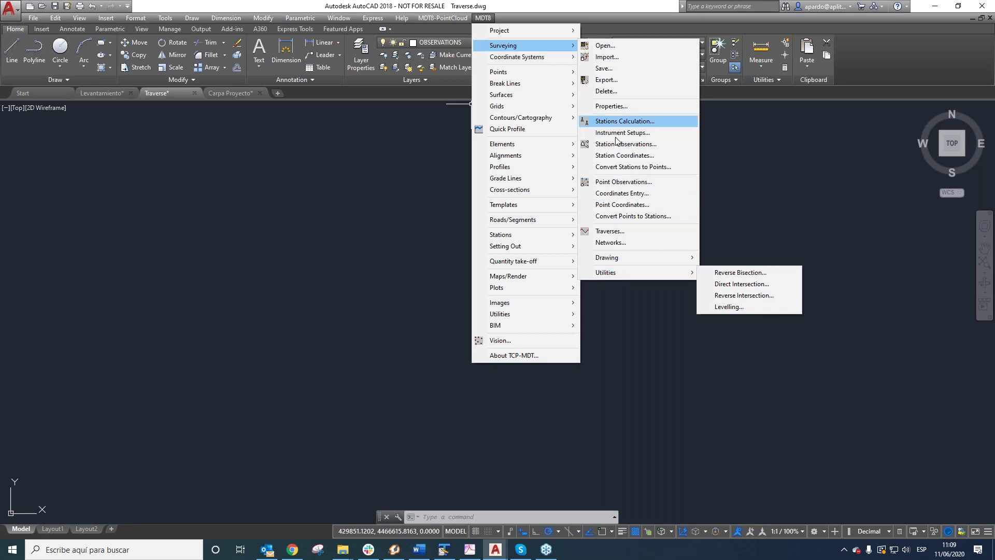
pyautogui.moveTo(561, 61)
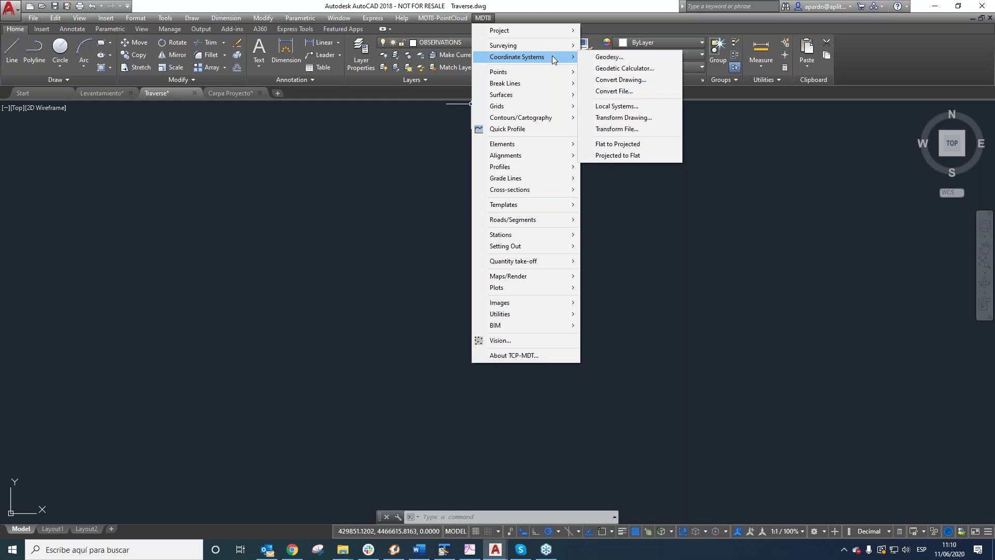
pyautogui.click(218, 217)
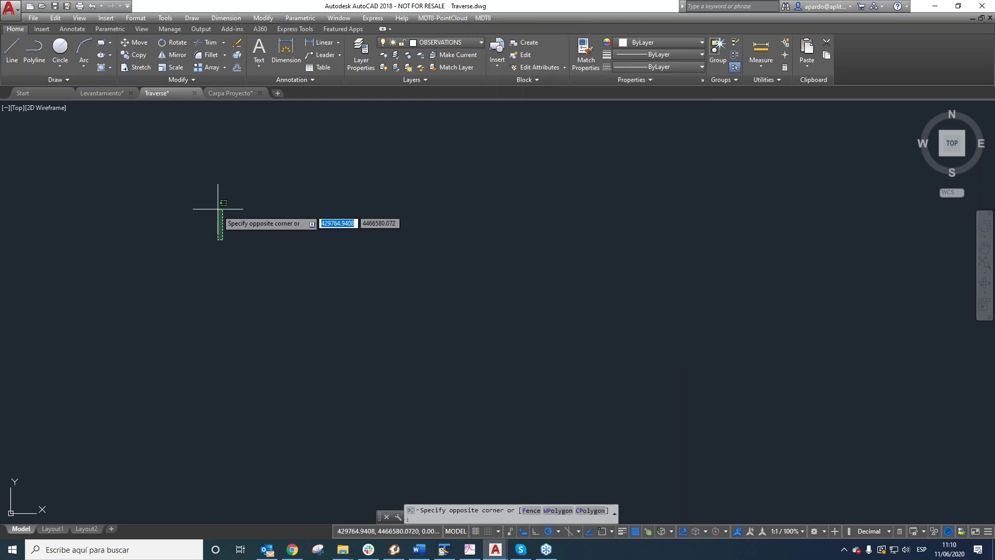
# - Switch to the Levantamiento drawing and examine the overall survey extent and its contour-covered streets
pyautogui.click(100, 94)
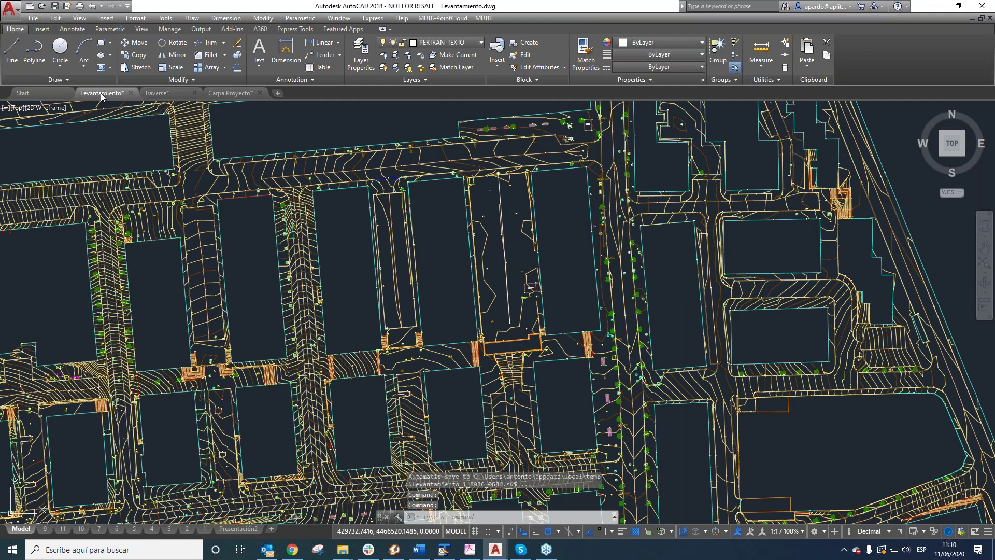
pyautogui.scroll(-10, 577, 156)
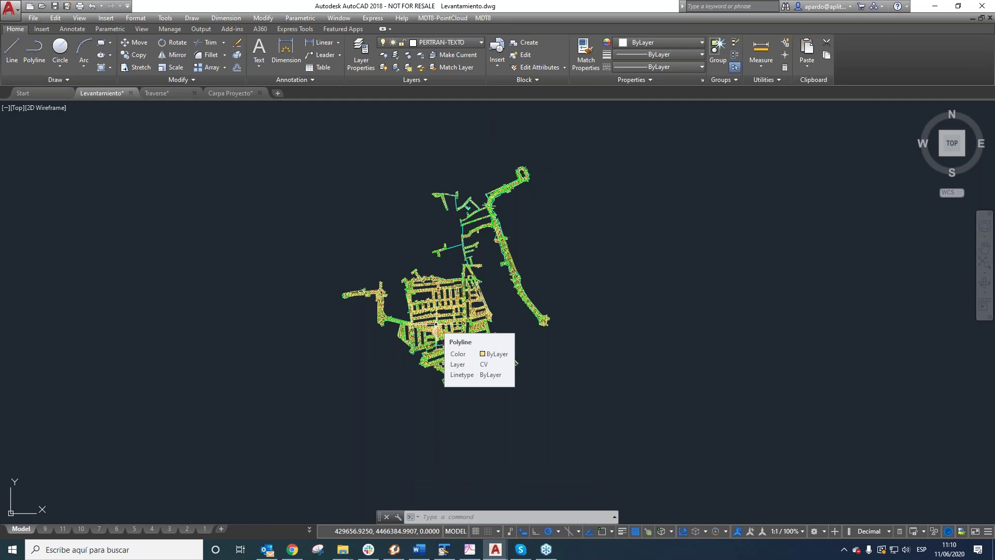
pyautogui.scroll(2, 437, 289)
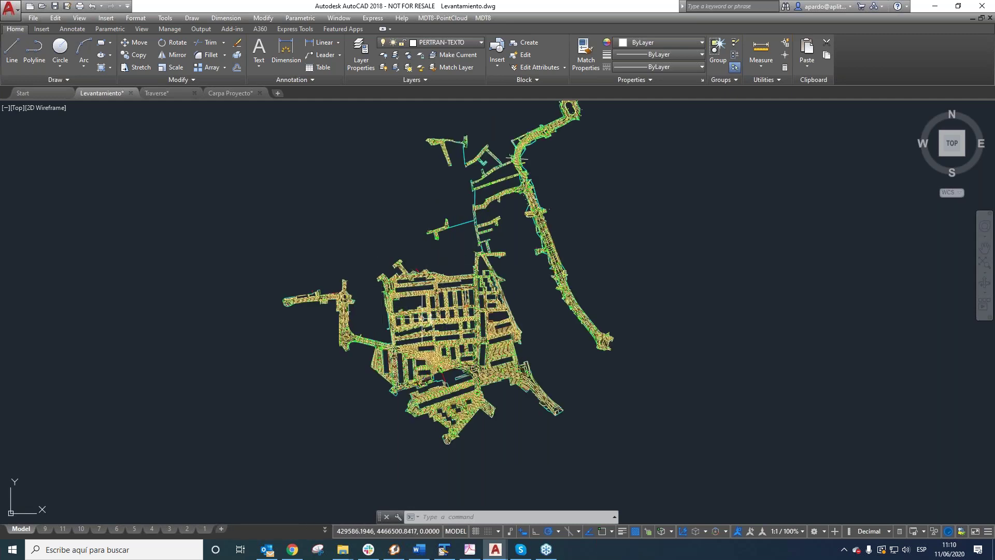
pyautogui.scroll(4, 437, 313)
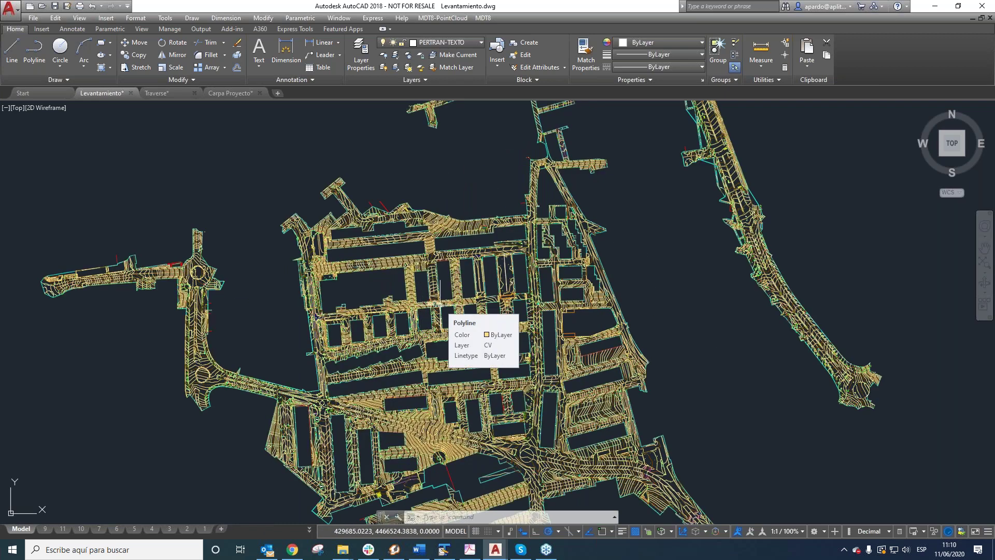
pyautogui.scroll(2, 492, 304)
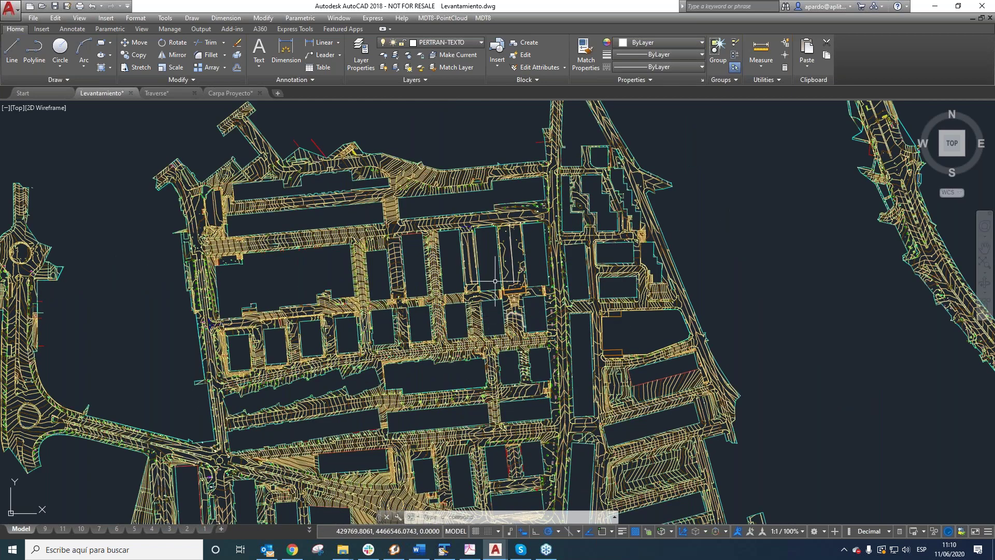
pyautogui.scroll(-1, 517, 285)
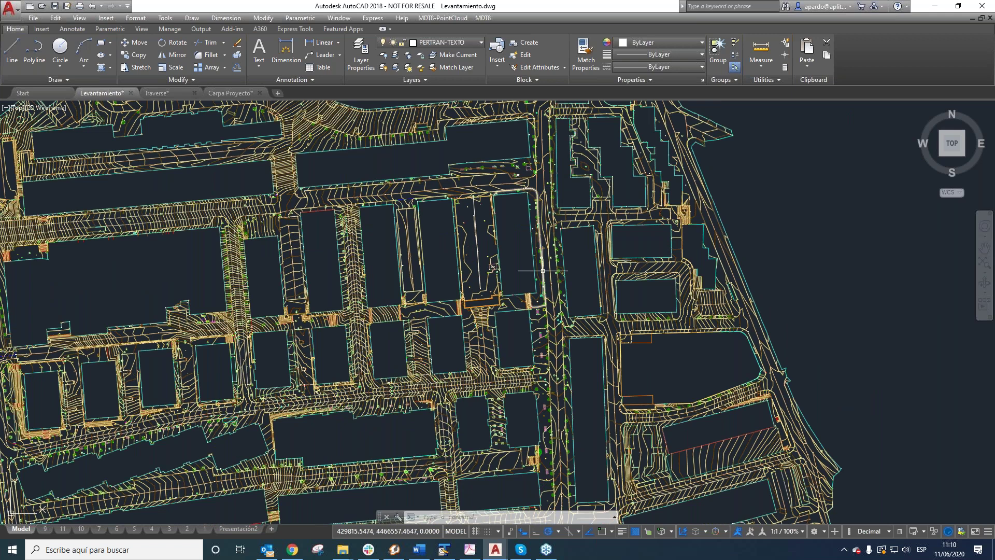
pyautogui.scroll(-1, 542, 298)
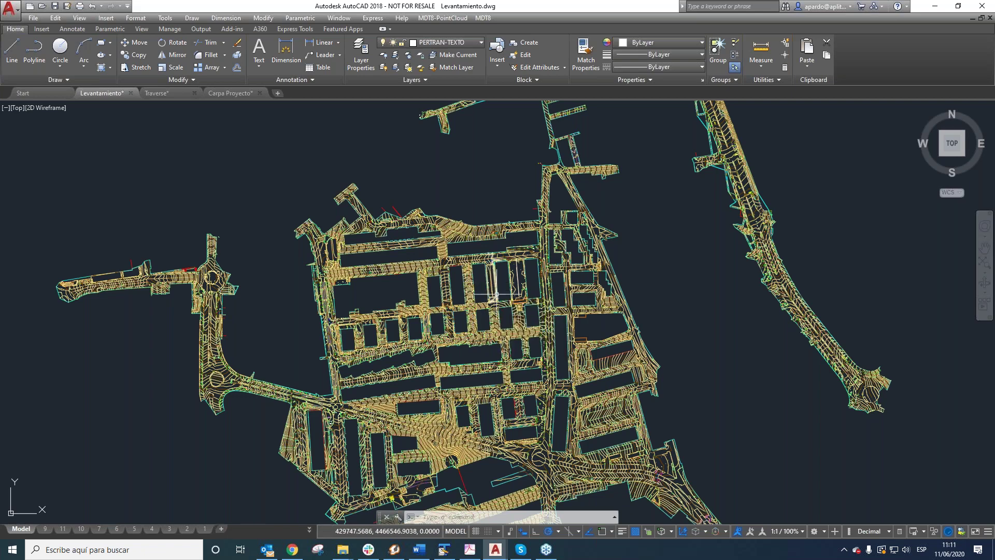
# - Turn off the contour layer CV by picking a contour line north of the building blocks
pyautogui.scroll(3, 496, 293)
pyautogui.scroll(4, 496, 293)
pyautogui.scroll(-2, 508, 382)
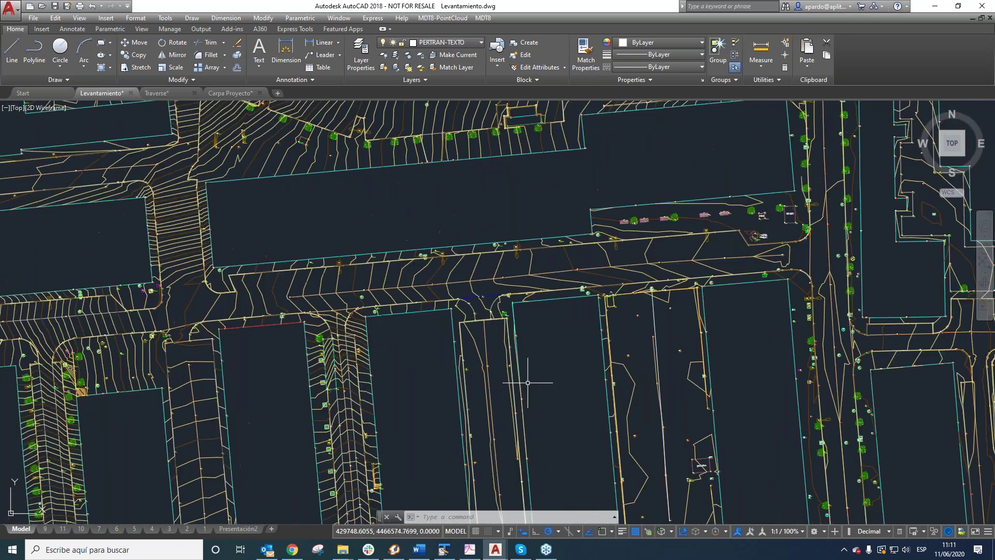
pyautogui.click(383, 55)
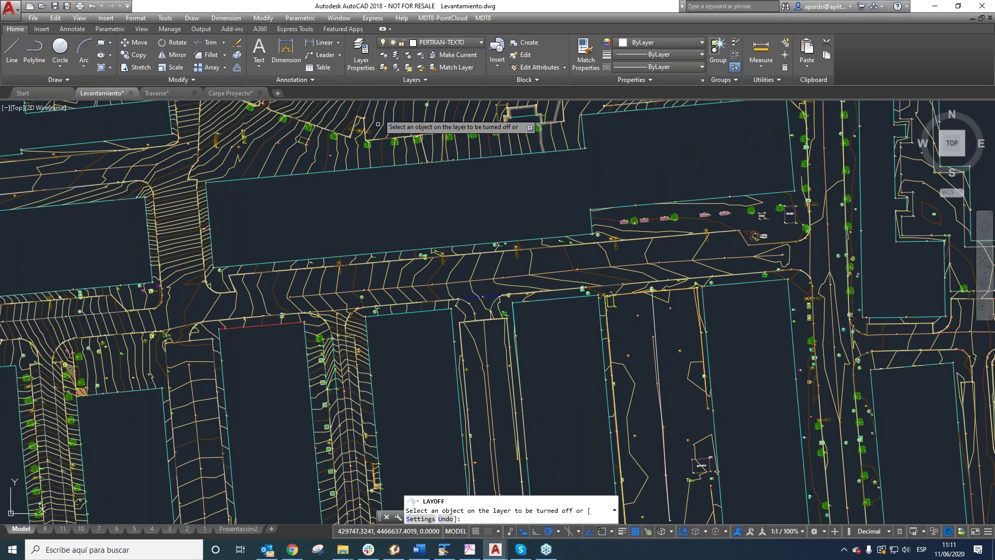
pyautogui.click(410, 134)
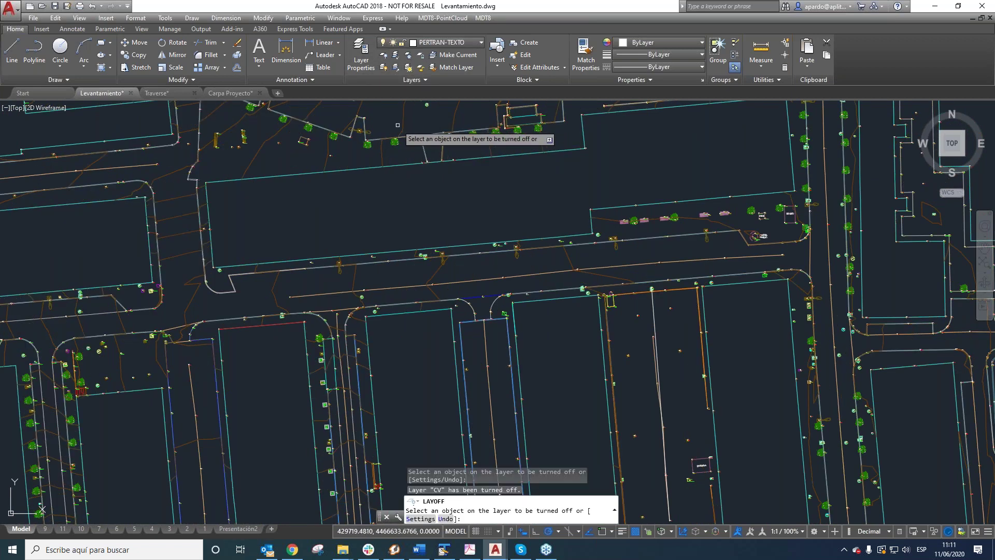
pyautogui.scroll(-6, 448, 214)
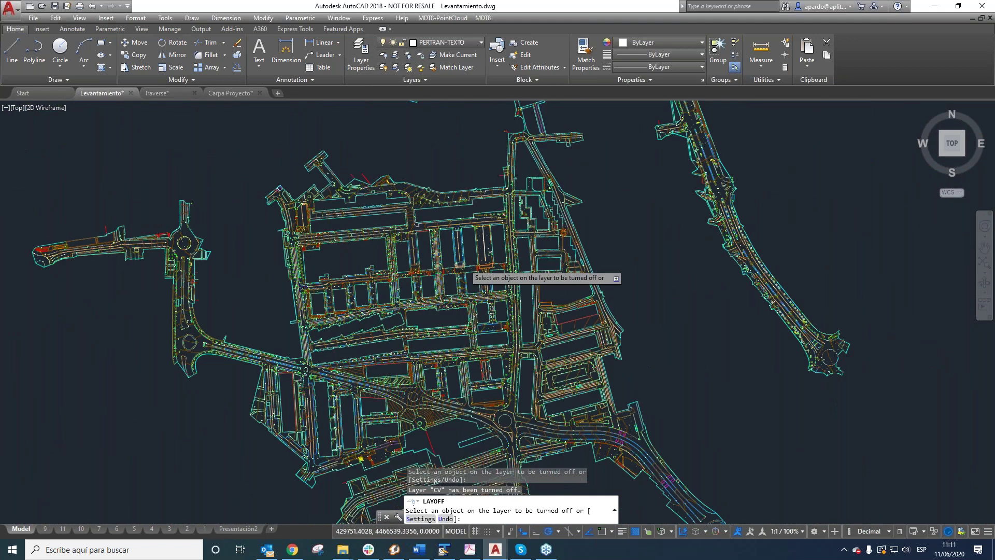
pyautogui.scroll(4, 476, 275)
pyautogui.rightClick(476, 275)
pyautogui.click(472, 236)
pyautogui.click(473, 235)
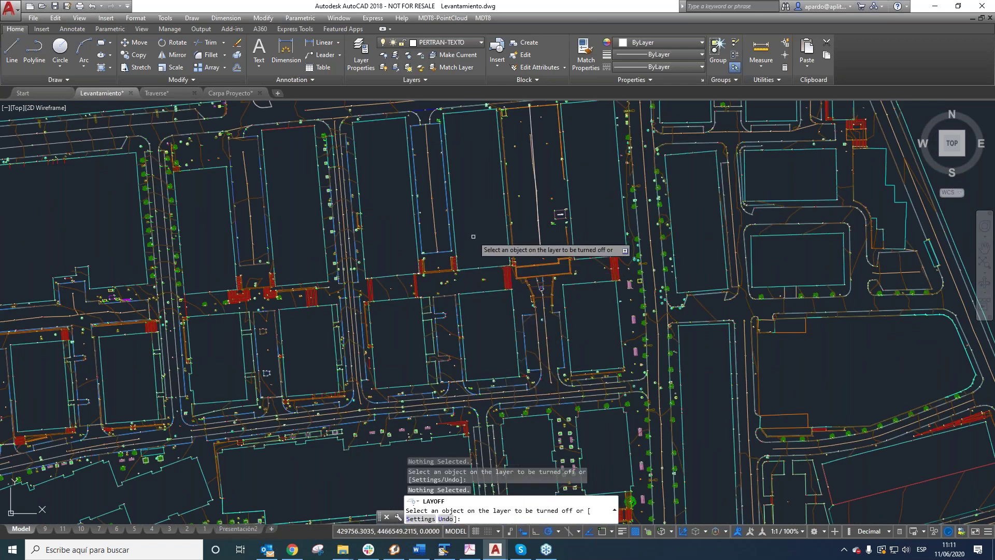
# - Examine the building outlines, kerbs, stairs and street furniture around the central blocks, and end the layer-off command
pyautogui.scroll(4, 448, 305)
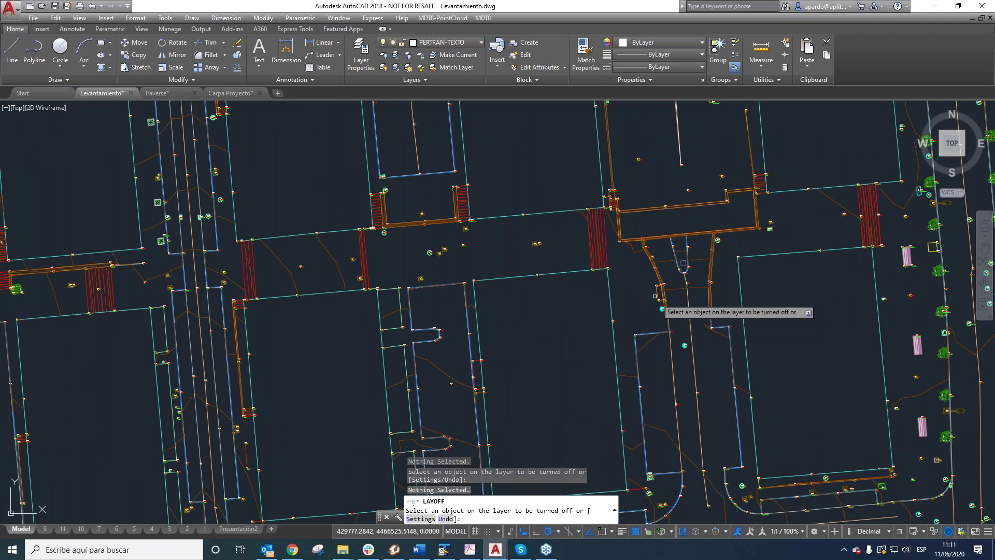
pyautogui.scroll(-4, 596, 357)
pyautogui.scroll(4, 658, 345)
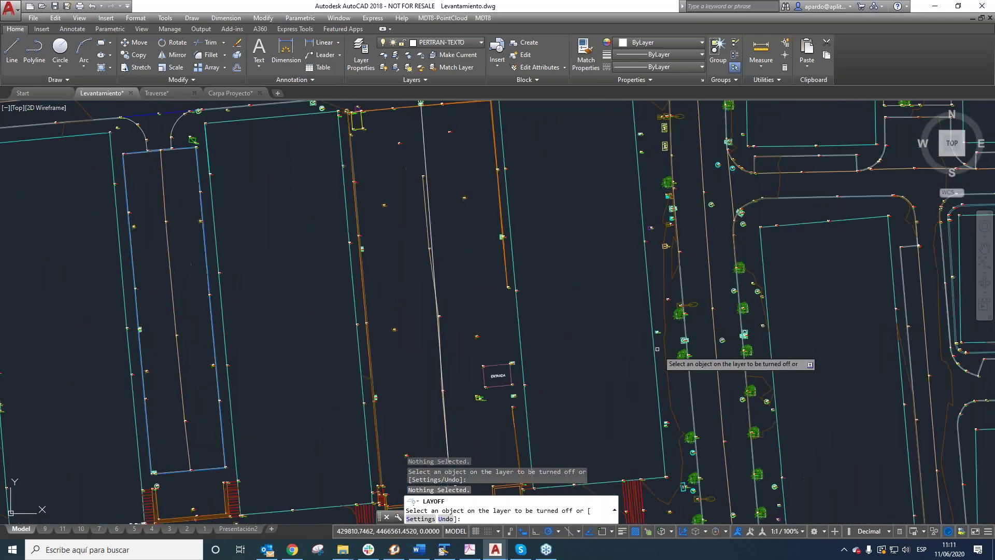
pyautogui.scroll(4, 452, 212)
pyautogui.scroll(-3, 458, 212)
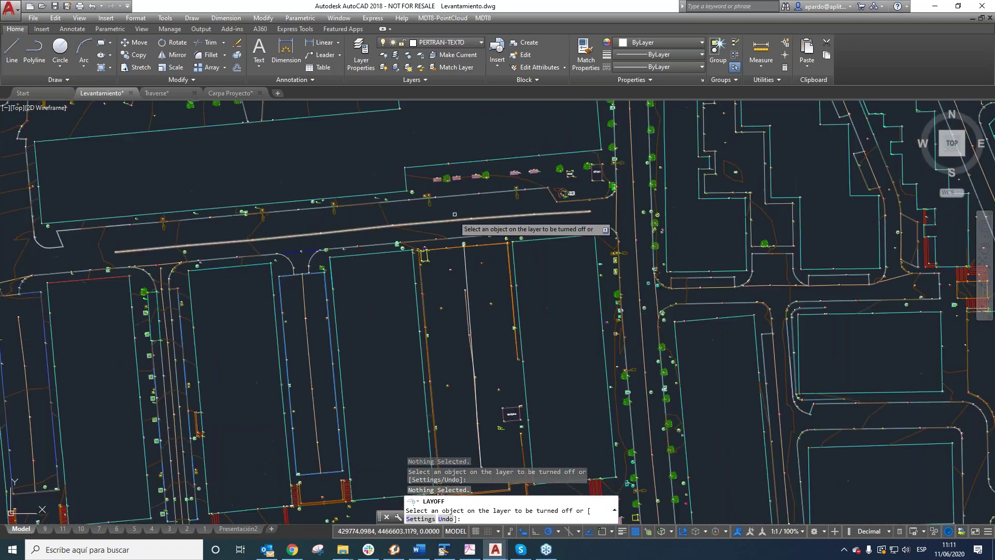
pyautogui.scroll(2, 484, 211)
pyautogui.rightClick(484, 212)
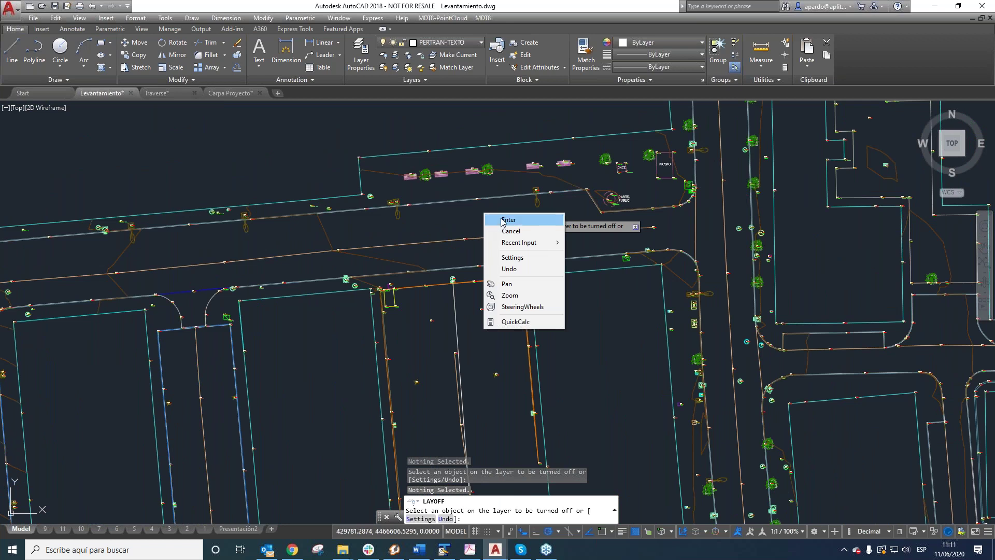
pyautogui.click(505, 220)
# - Examine the whole surveyed street network, including the roundabouts, the northern junction and the outlying road branches
pyautogui.scroll(-4, 465, 208)
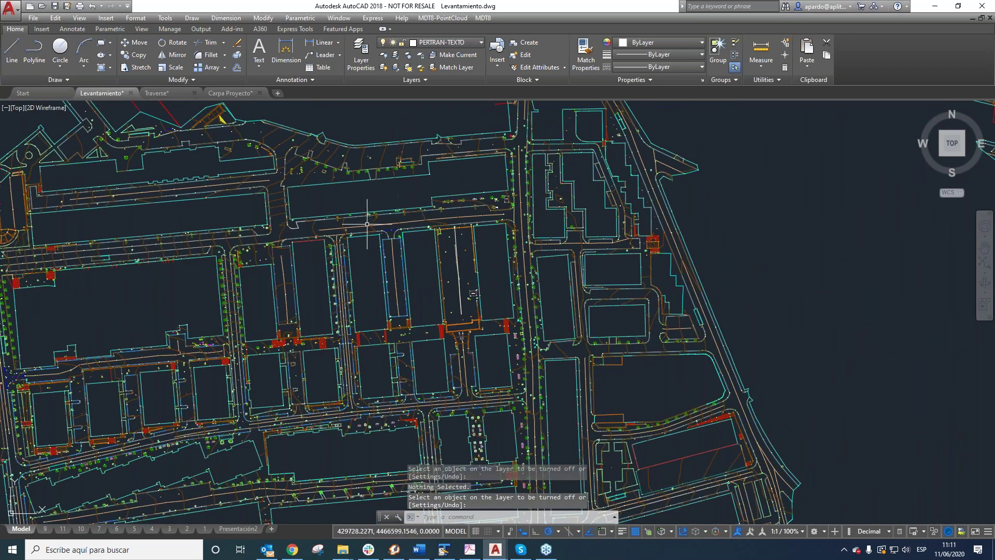
pyautogui.scroll(-4, 358, 230)
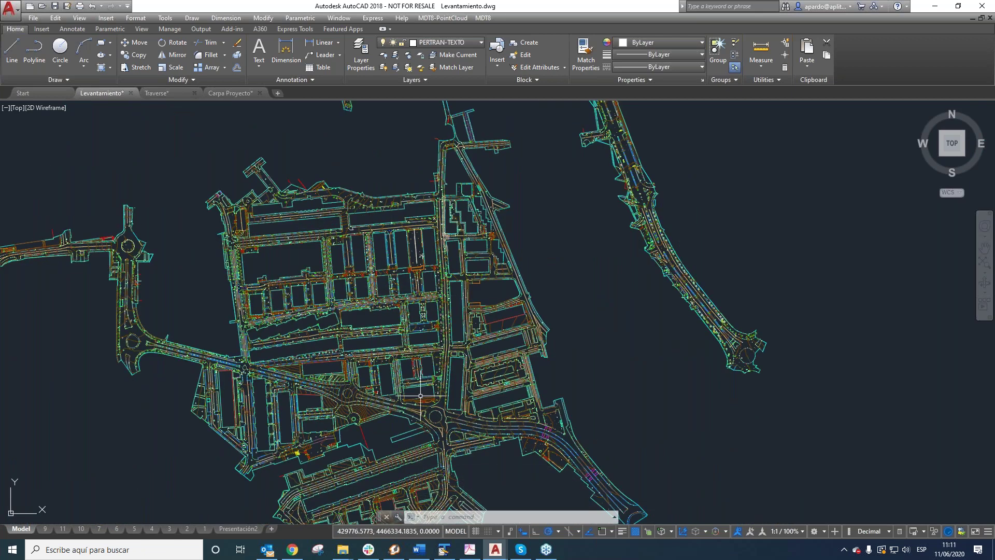
pyautogui.scroll(-4, 421, 262)
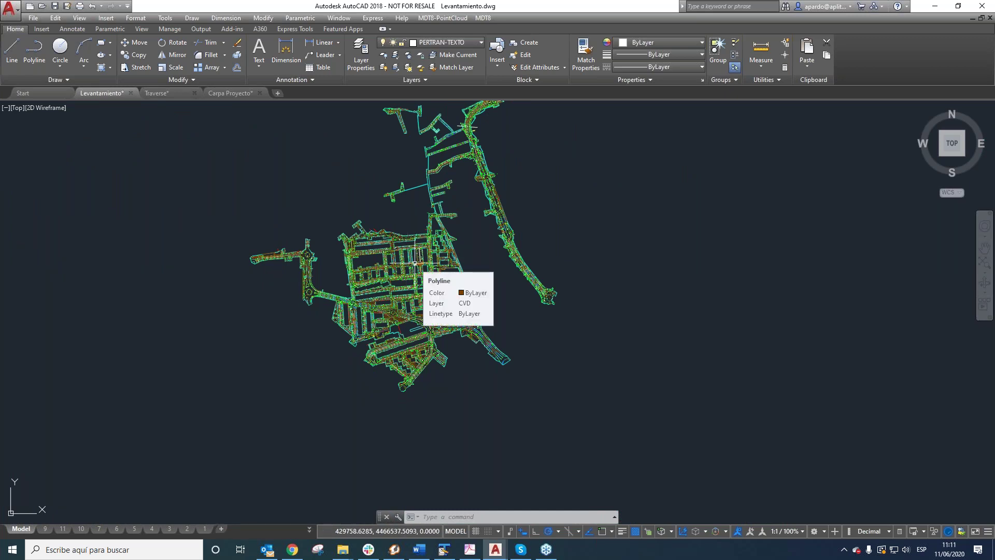
pyautogui.scroll(4, 409, 222)
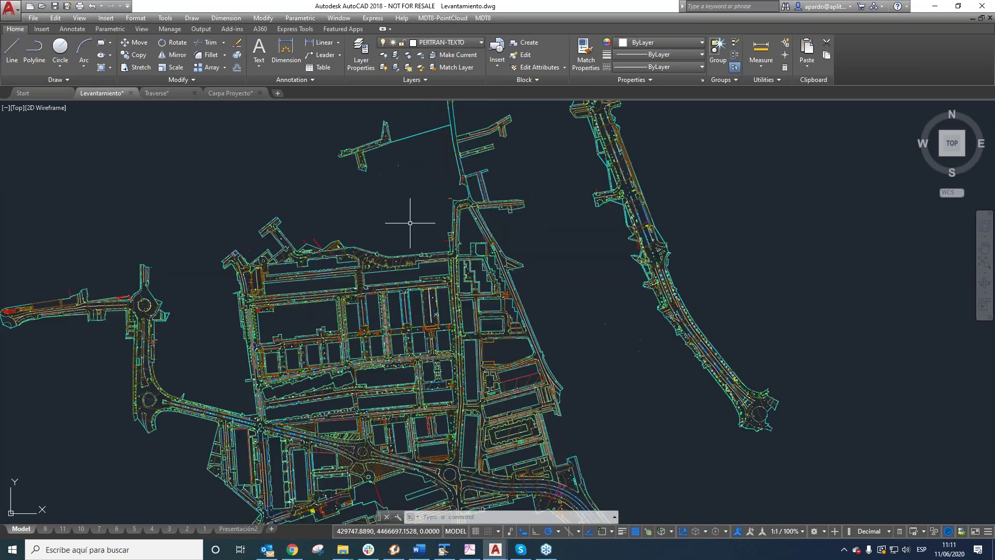
pyautogui.scroll(3, 445, 253)
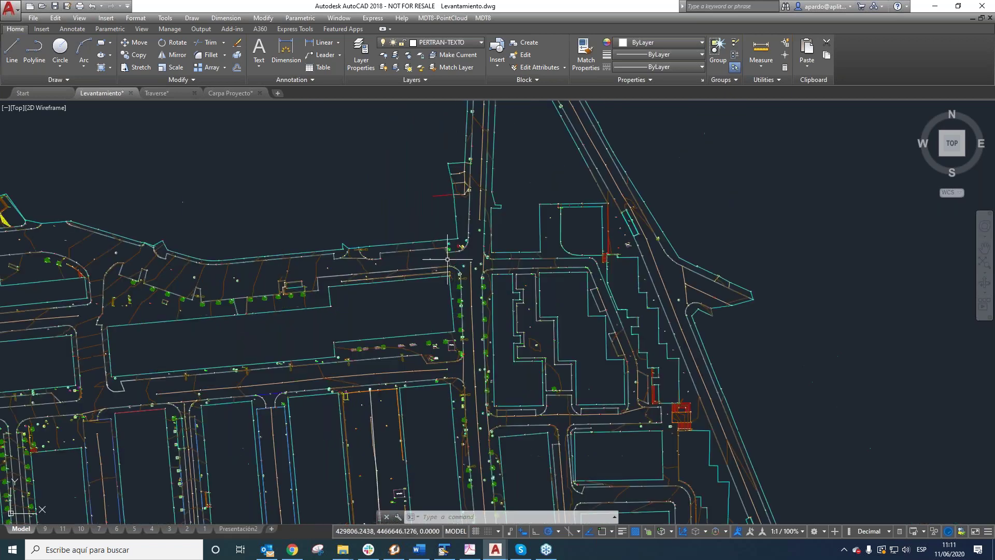
pyautogui.scroll(-5, 466, 228)
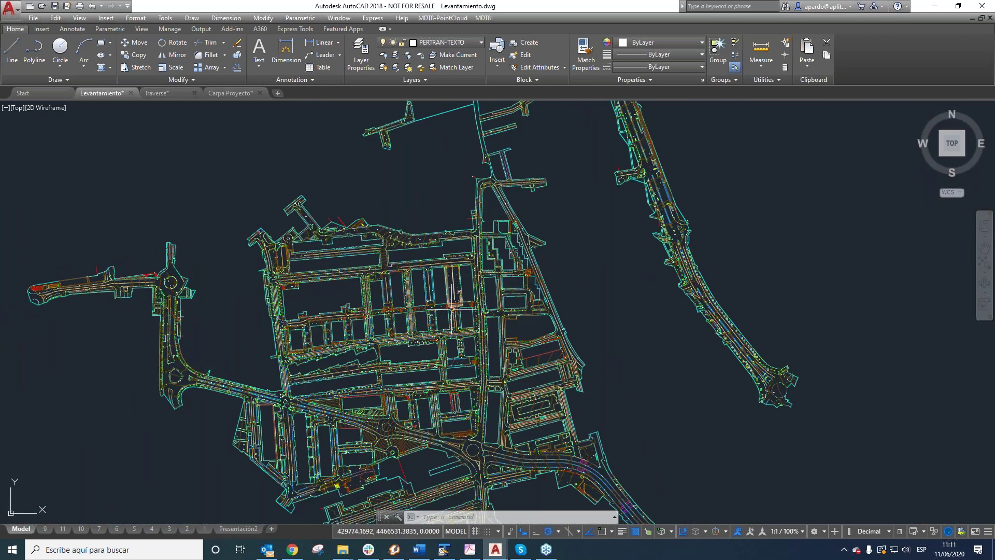
pyautogui.scroll(2, 459, 217)
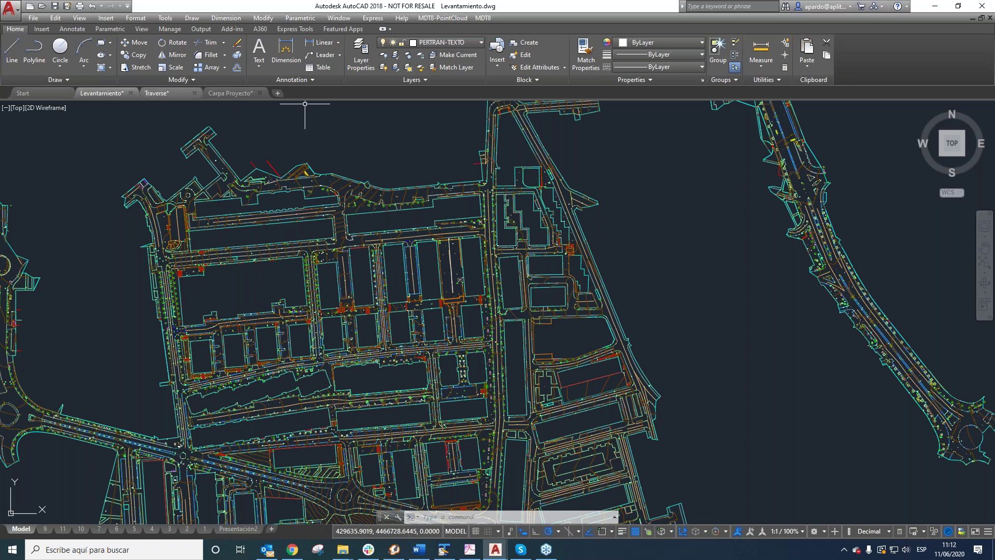
# - Switch to the Traverse drawing and start a survey import using Aplitop's ASCII Survey format
pyautogui.click(165, 92)
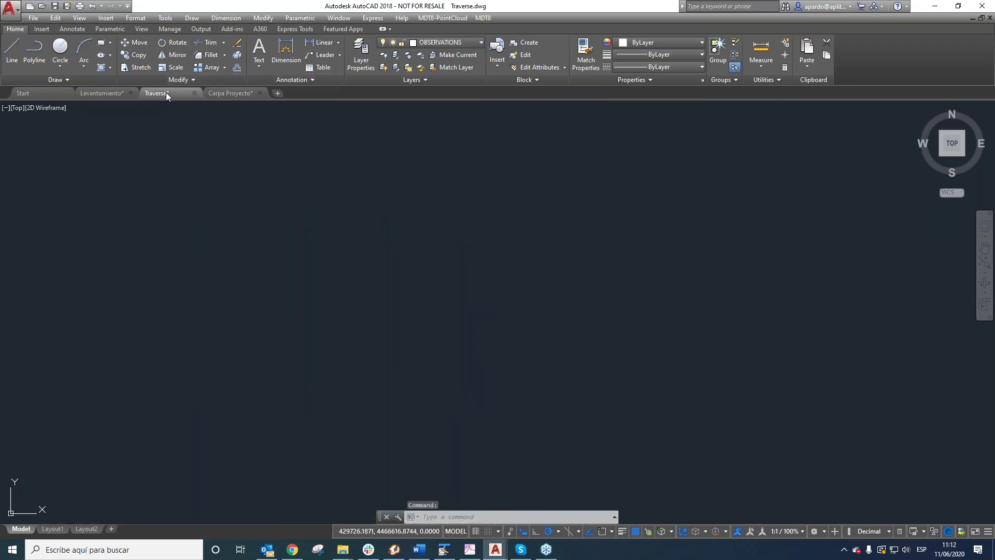
pyautogui.click(486, 19)
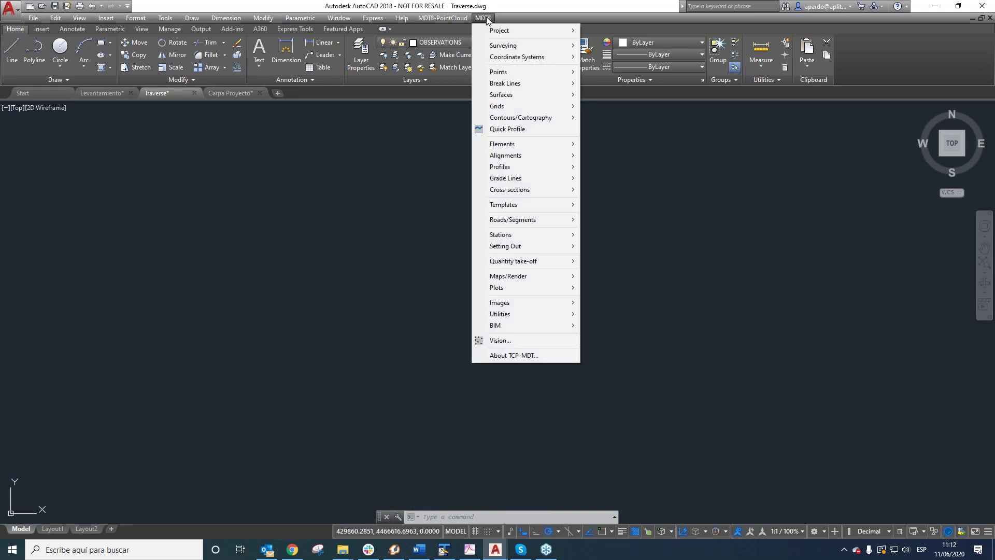
pyautogui.moveTo(500, 47)
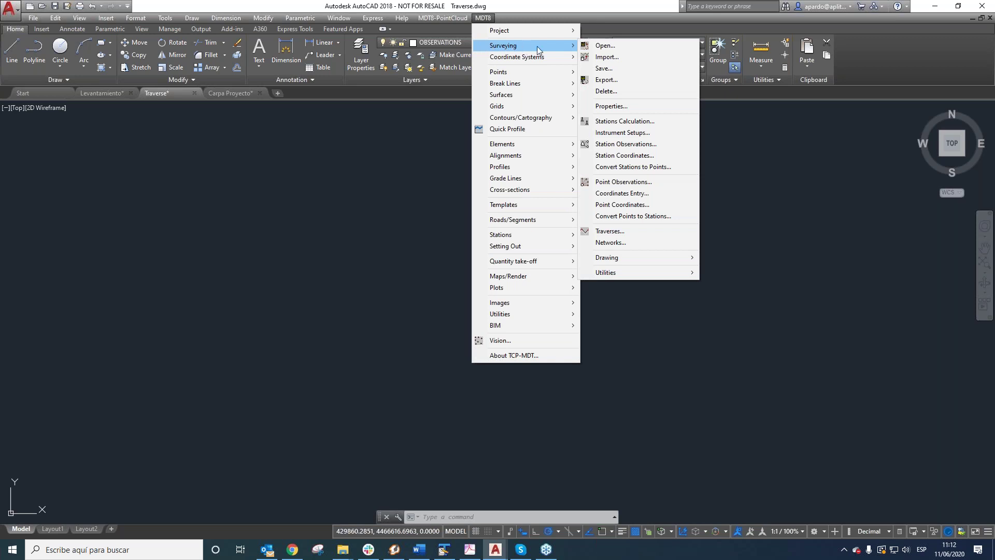
pyautogui.click(617, 57)
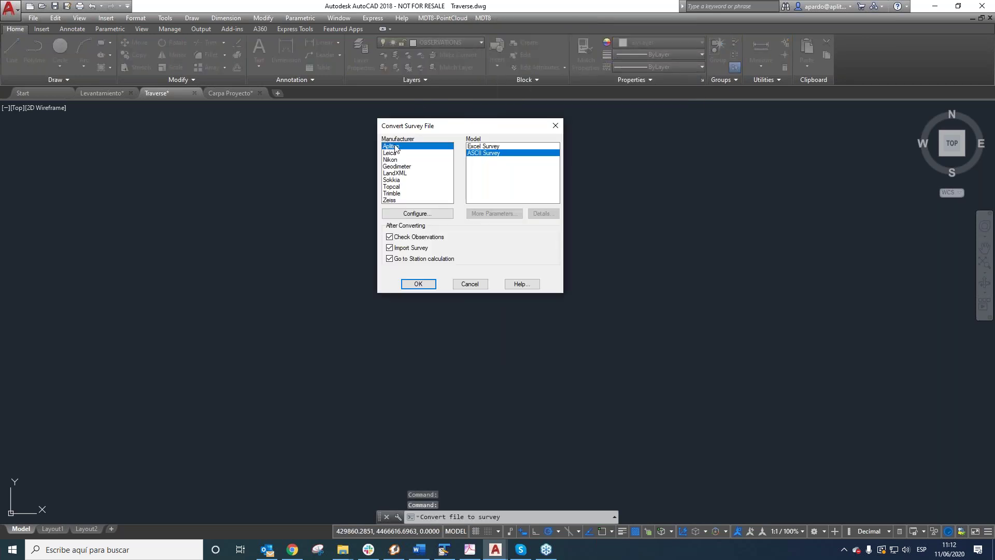
pyautogui.moveTo(523, 128); pyautogui.dragTo(459, 136)
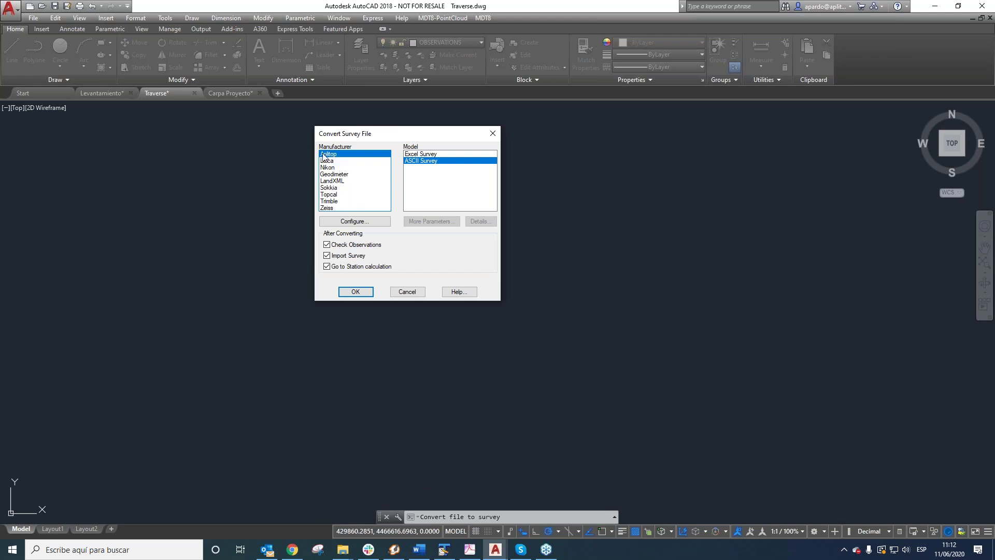
pyautogui.click(433, 164)
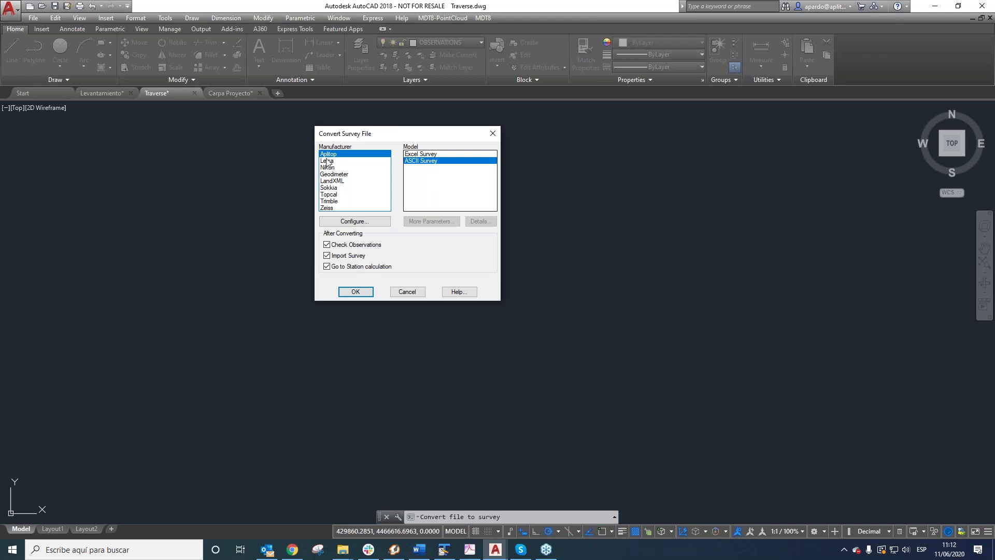
pyautogui.click(357, 292)
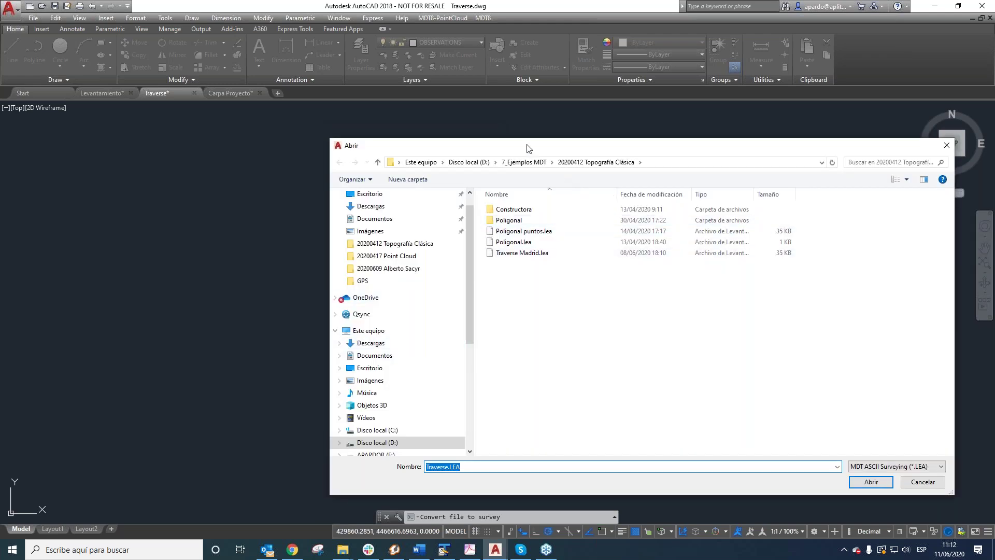
# - Open the survey file Traverse Madrid.lea in TextPad from the import's file selection
pyautogui.click(425, 243)
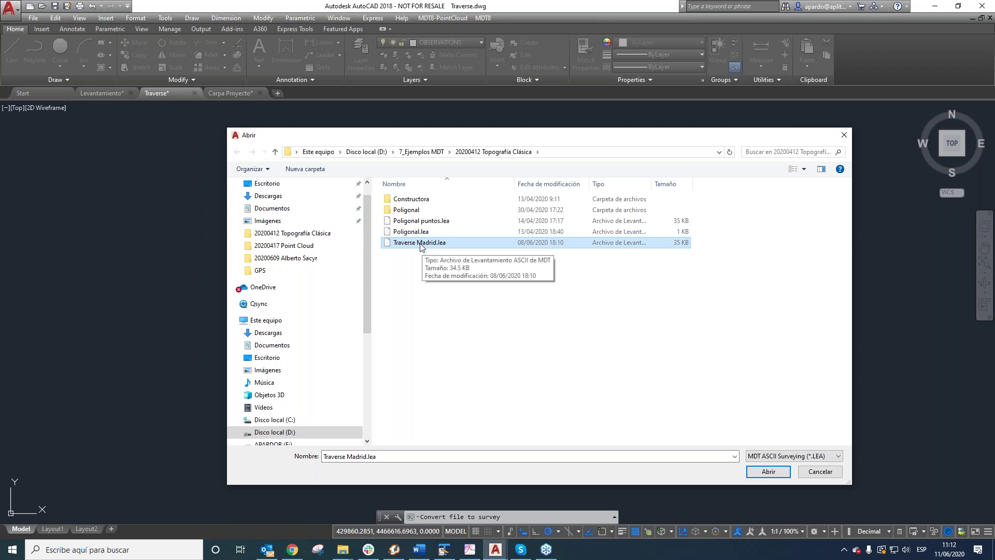
pyautogui.rightClick(421, 243)
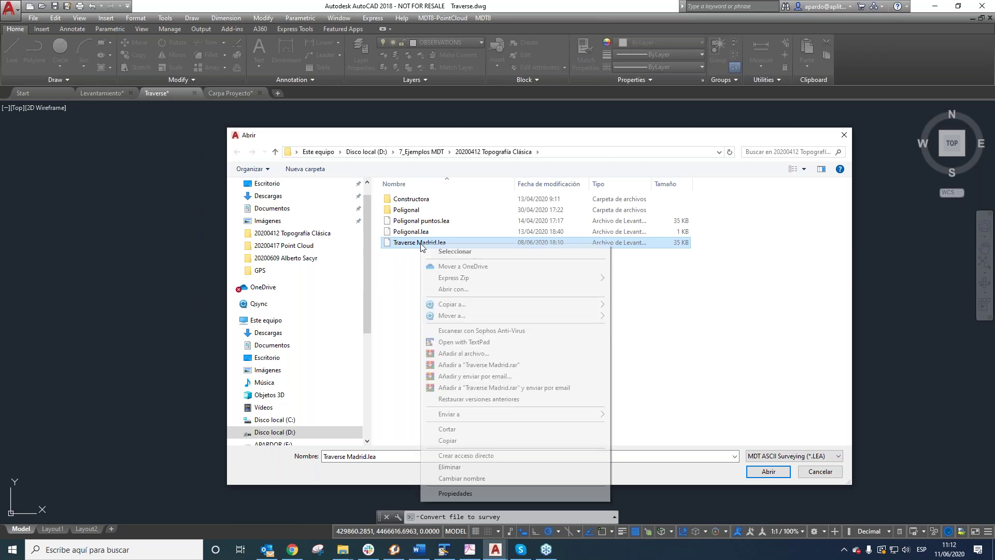
pyautogui.click(461, 343)
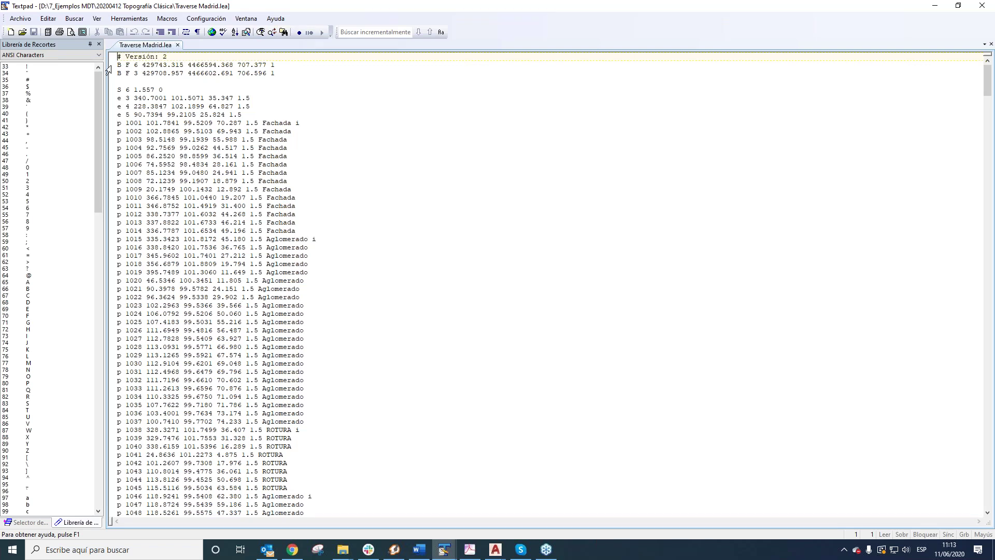
# - Examine the known base coordinates, the first station setup, and its station and point observation lines in the survey file
pyautogui.moveTo(108, 66); pyautogui.dragTo(110, 81)
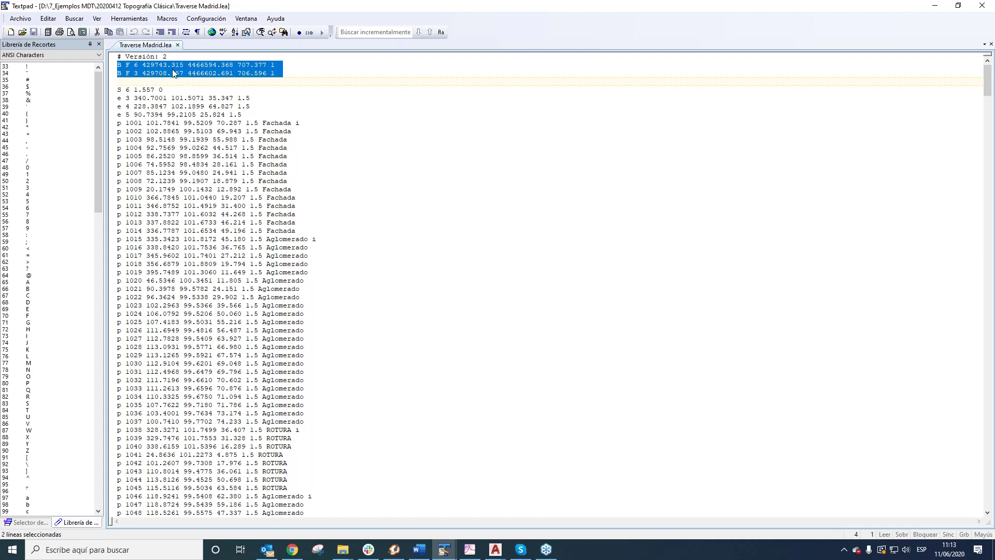
pyautogui.moveTo(110, 91); pyautogui.dragTo(109, 248)
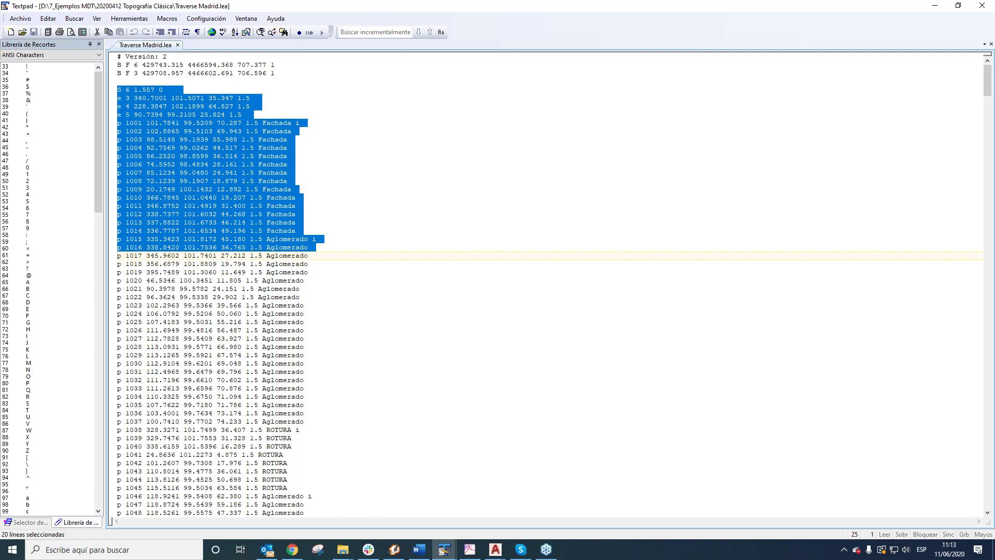
pyautogui.click(118, 94)
pyautogui.moveTo(117, 96); pyautogui.dragTo(164, 95)
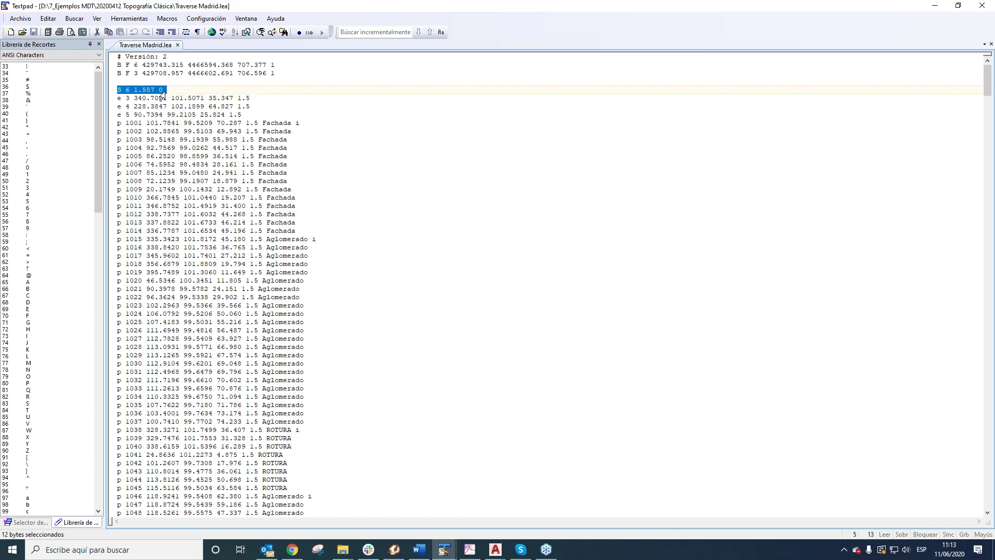
pyautogui.click(112, 100)
pyautogui.moveTo(112, 108); pyautogui.dragTo(112, 125)
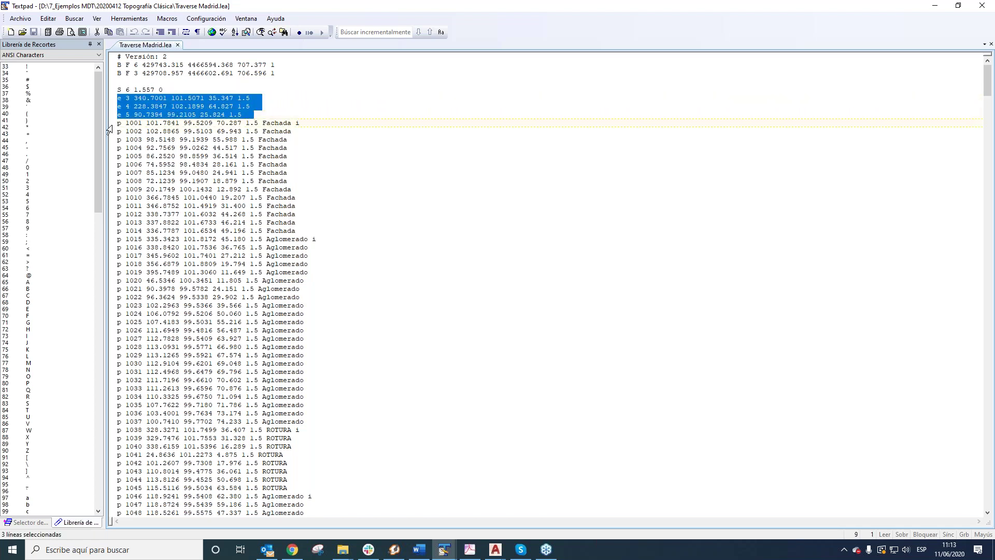
pyautogui.click(112, 126)
pyautogui.moveTo(112, 135); pyautogui.dragTo(103, 249)
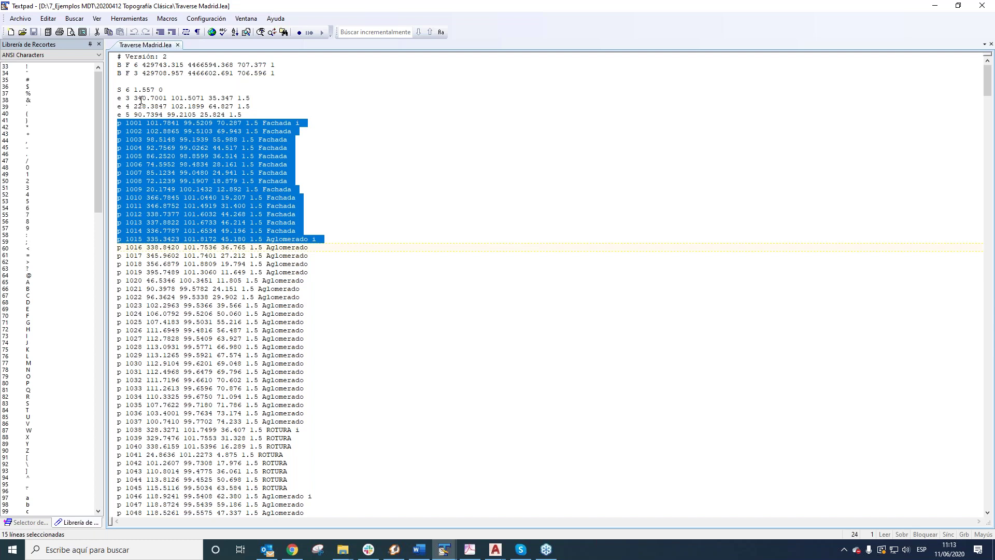
# - Examine the angles, distance and rod height in the first station observation, and the codes of the observed points
pyautogui.moveTo(134, 98); pyautogui.dragTo(205, 98)
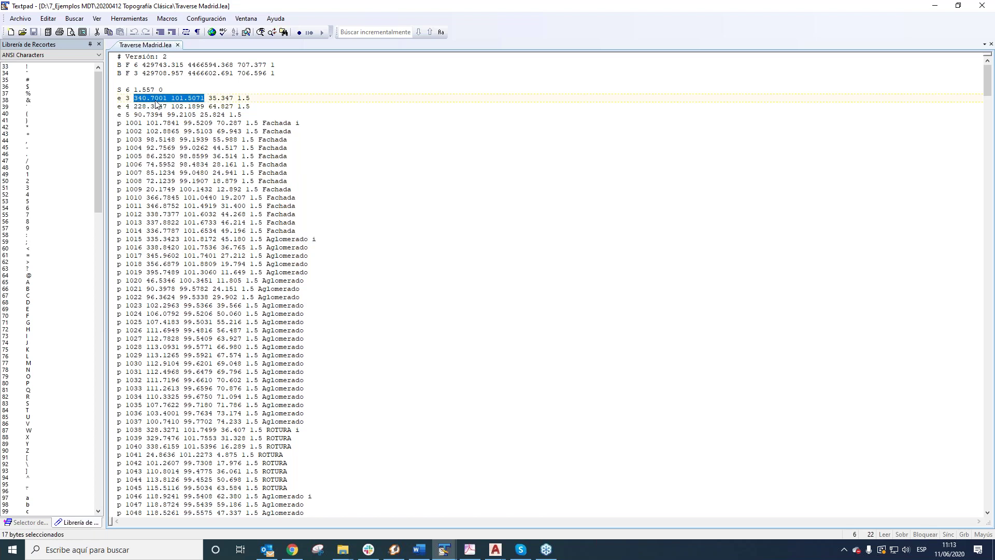
pyautogui.moveTo(208, 98); pyautogui.dragTo(234, 98)
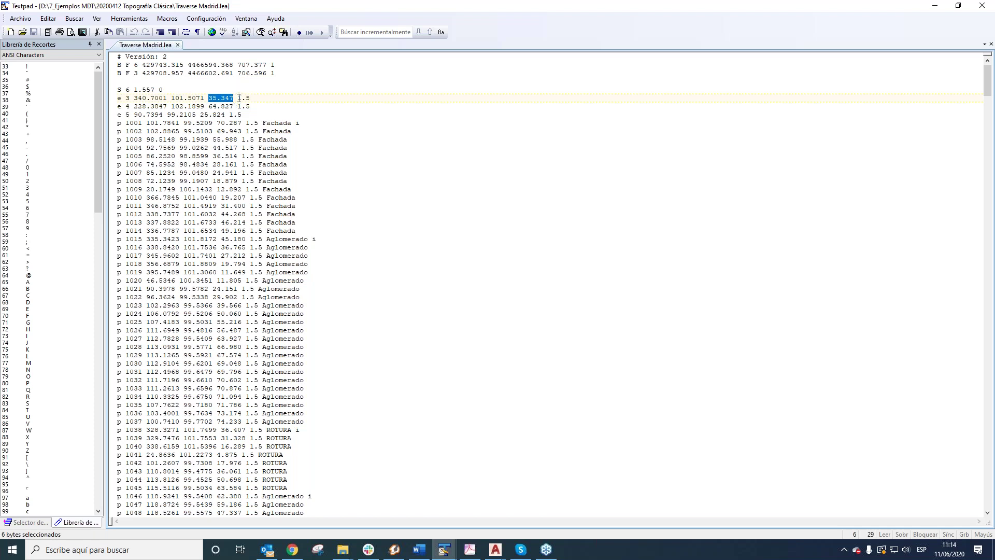
pyautogui.doubleClick(244, 97)
pyautogui.moveTo(263, 132); pyautogui.dragTo(288, 140)
# - Examine the observation blocks of the following stations further down the survey file, including stations 5, 12 and 13, and close TextPad
pyautogui.scroll(-7, 281, 212)
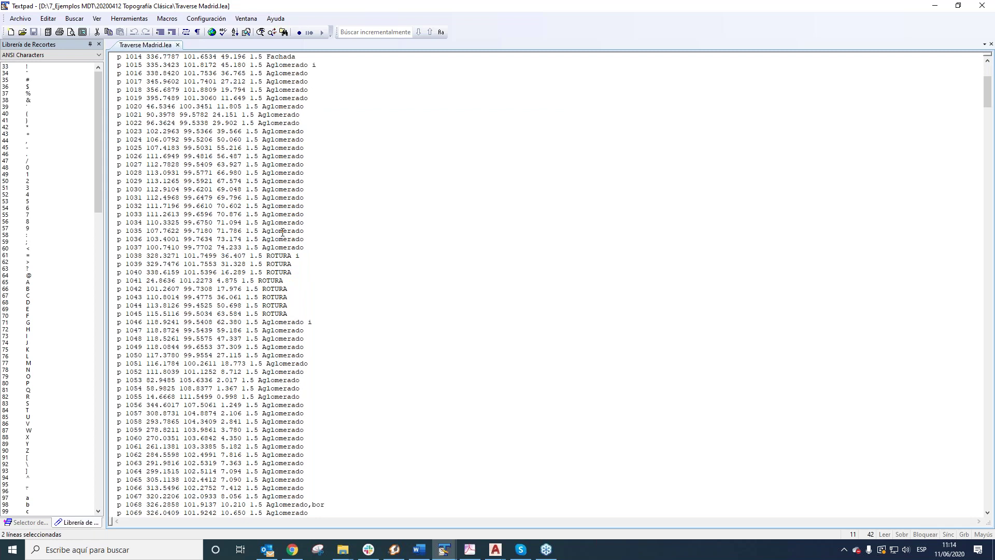
pyautogui.scroll(-2, 281, 233)
pyautogui.scroll(7, 282, 233)
pyautogui.scroll(-20, 281, 233)
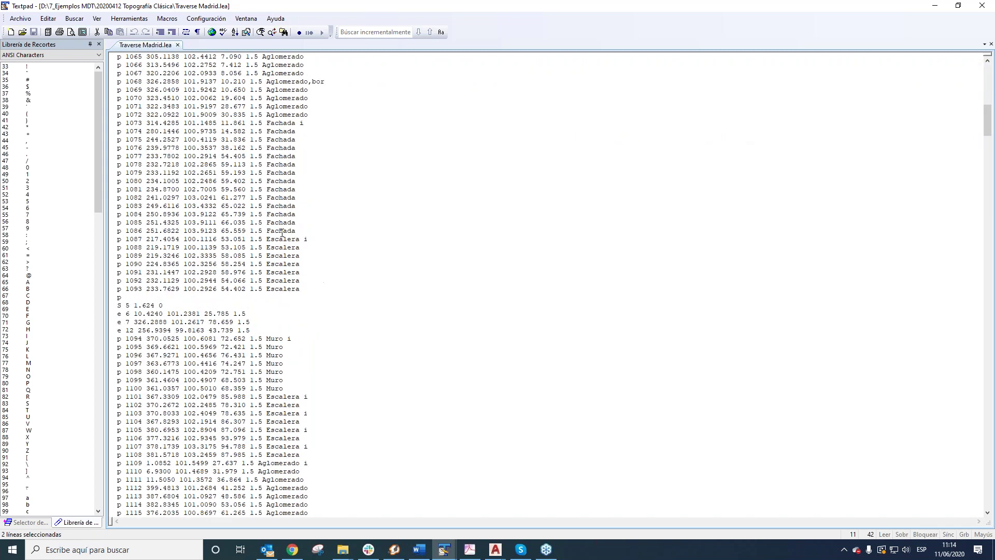
pyautogui.scroll(-2, 185, 178)
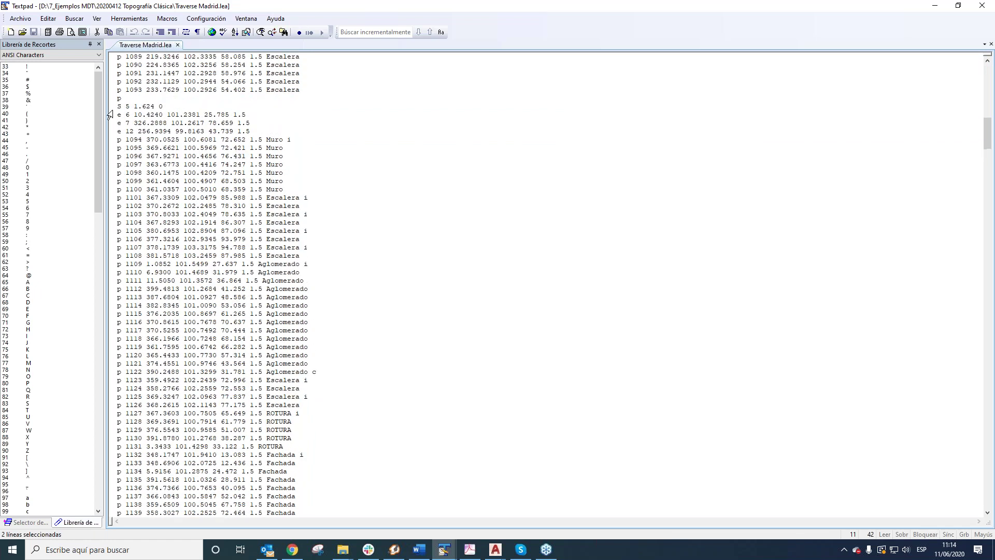
pyautogui.moveTo(117, 107); pyautogui.dragTo(150, 106)
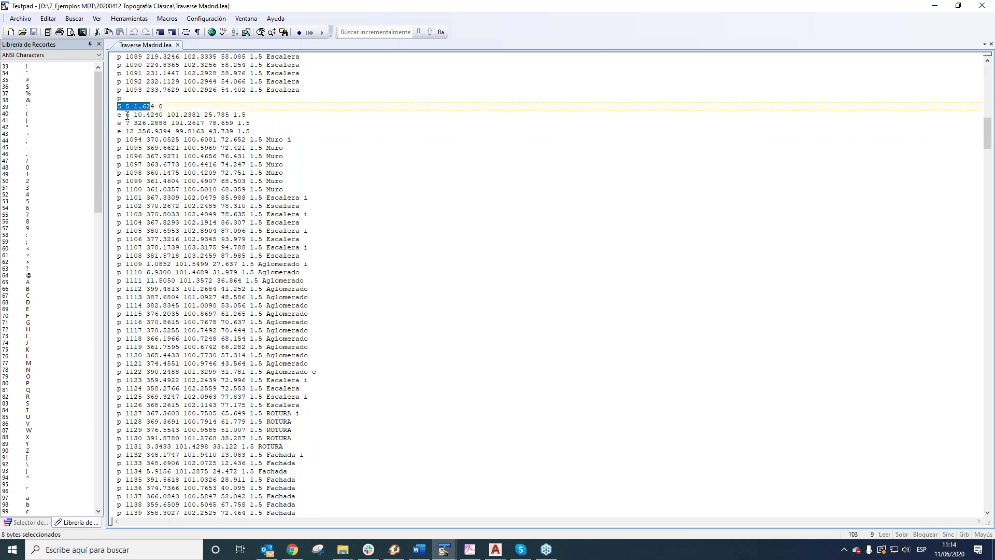
pyautogui.scroll(-11, 206, 176)
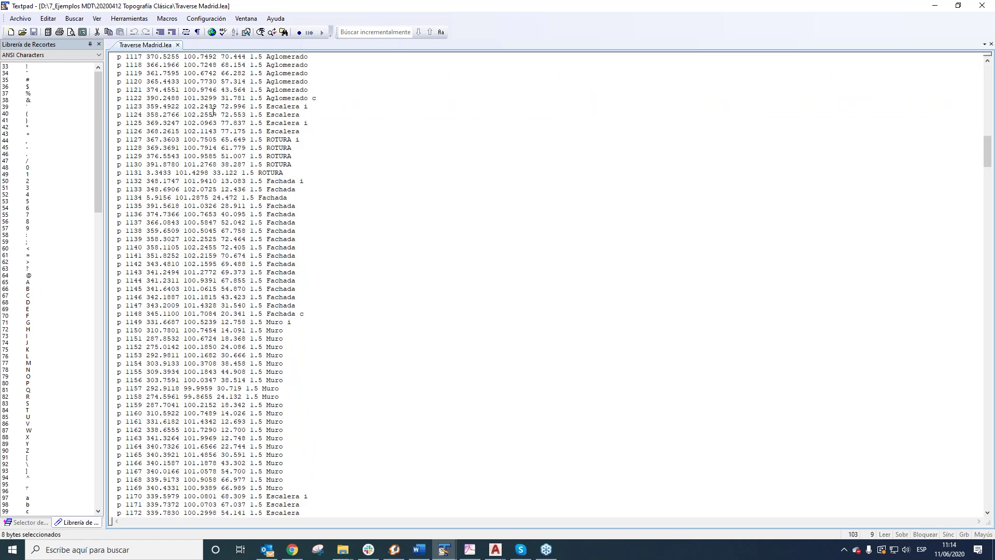
pyautogui.scroll(-11, 207, 176)
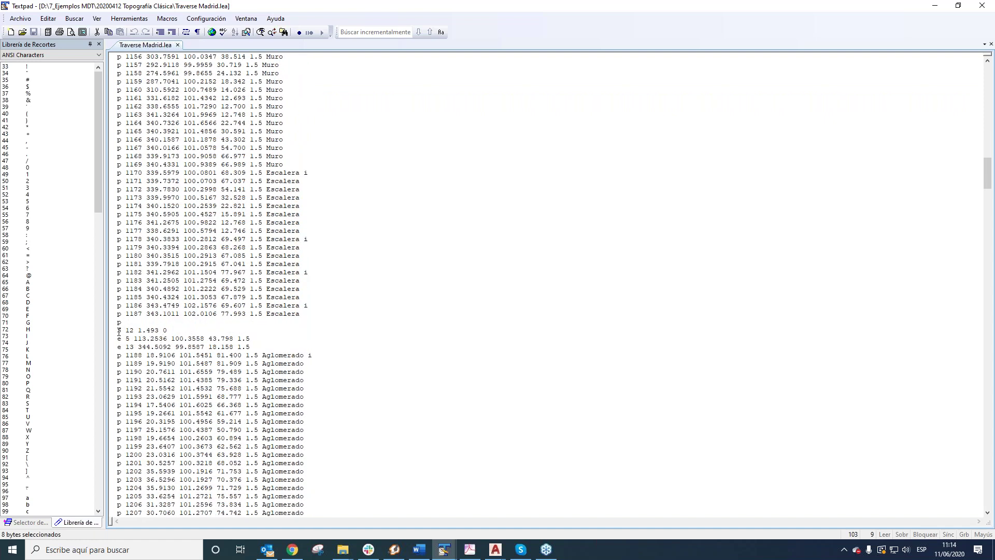
pyautogui.moveTo(122, 330); pyautogui.dragTo(133, 331)
pyautogui.scroll(-9, 187, 303)
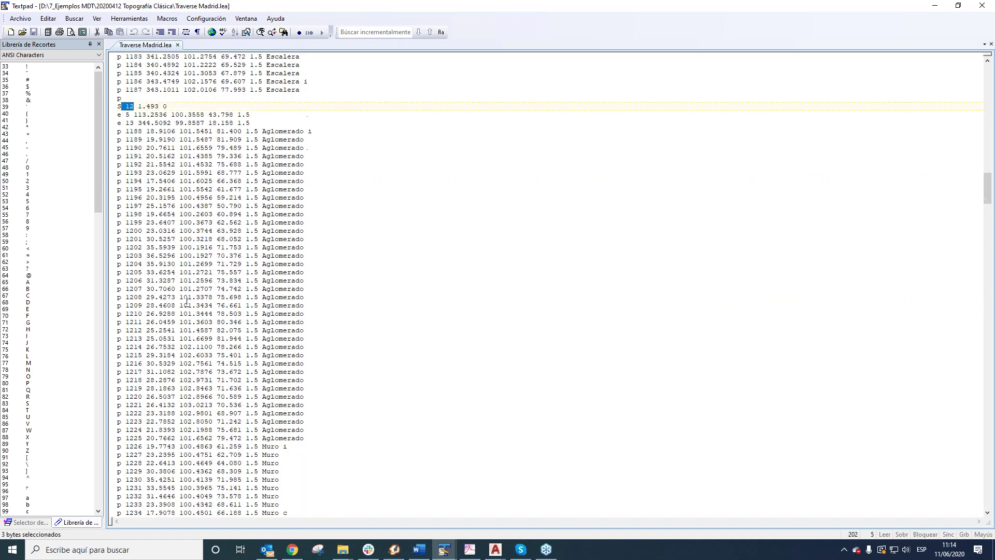
pyautogui.scroll(-20, 142, 230)
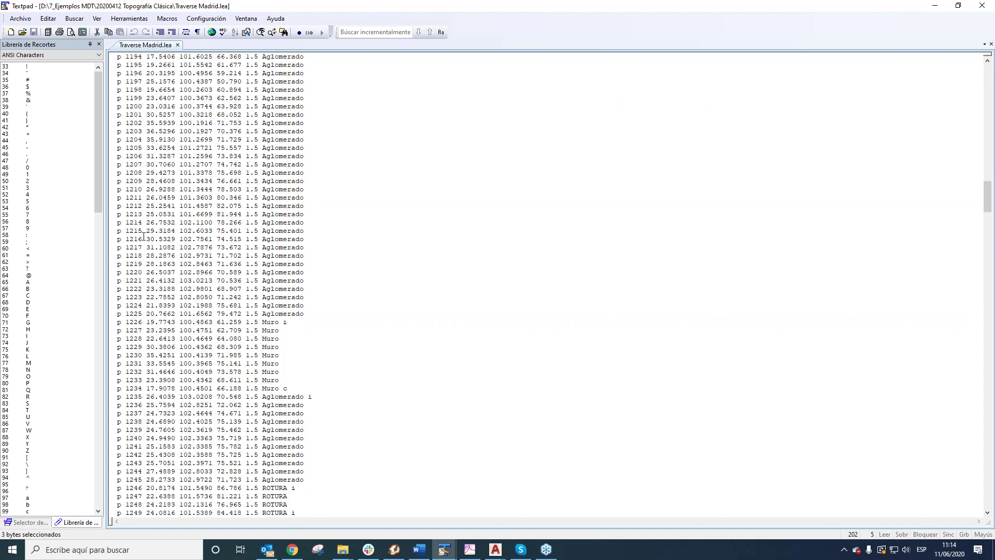
pyautogui.scroll(-15, 155, 269)
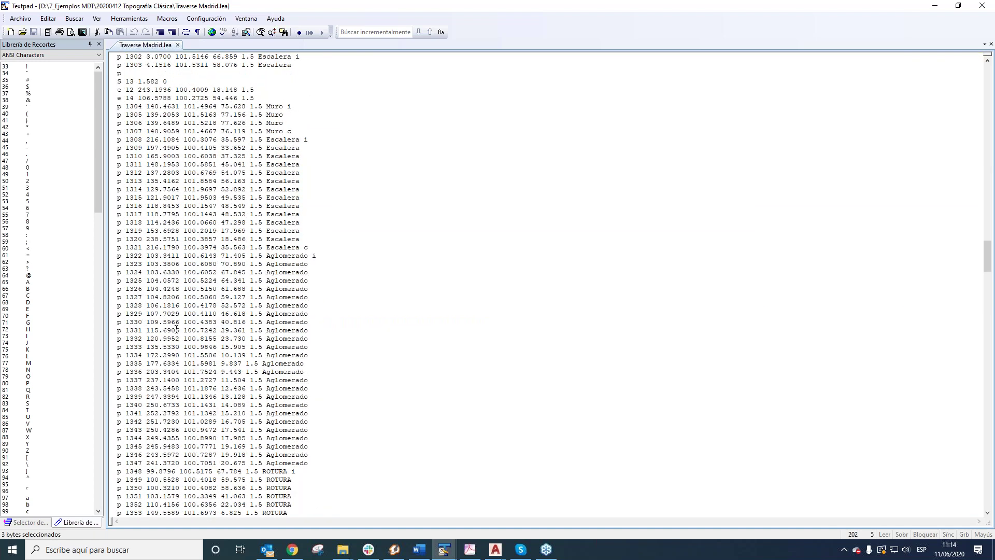
pyautogui.scroll(9, 272, 307)
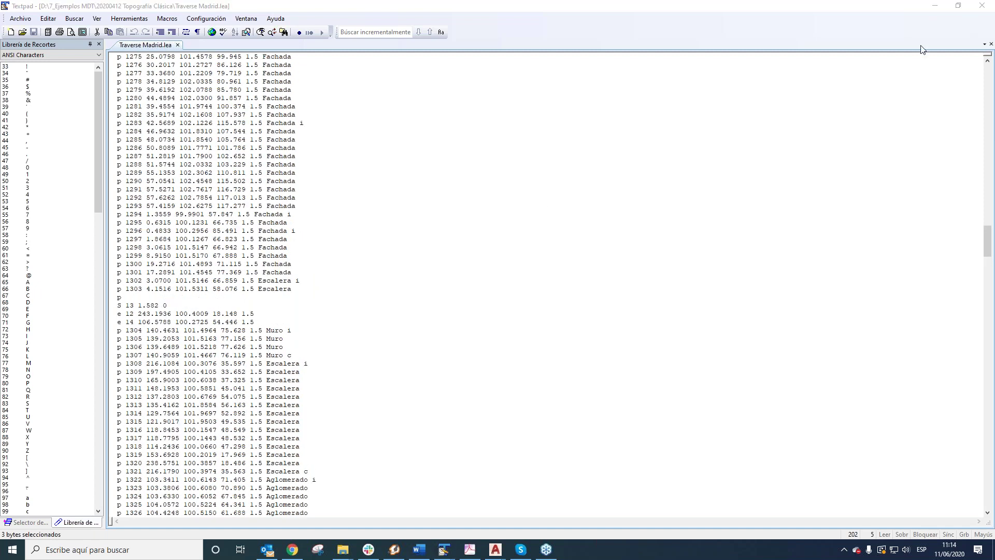
pyautogui.click(983, 7)
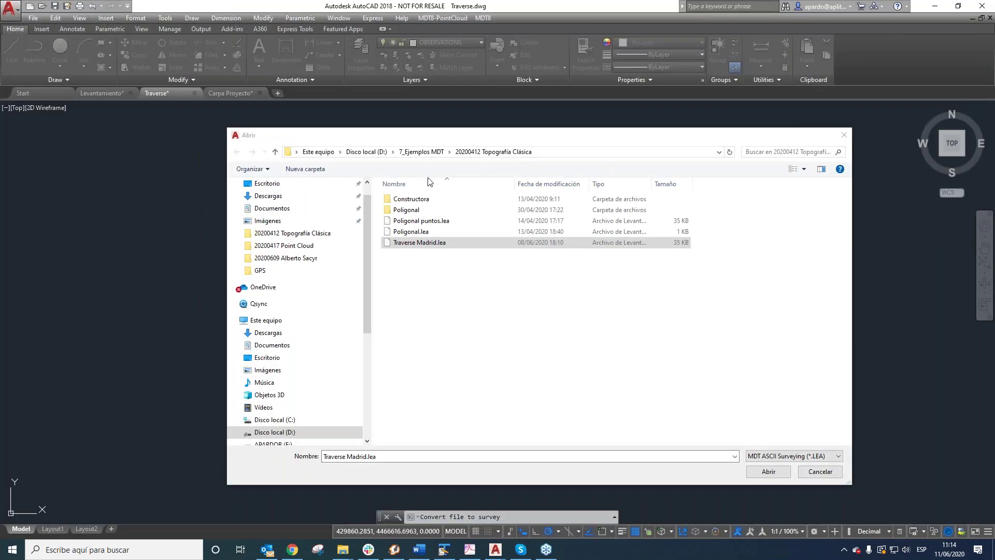
# - Load Traverse Madrid.lea for conversion and save the result as Traverse Madrid.LEV, replacing the existing file
pyautogui.click(424, 244)
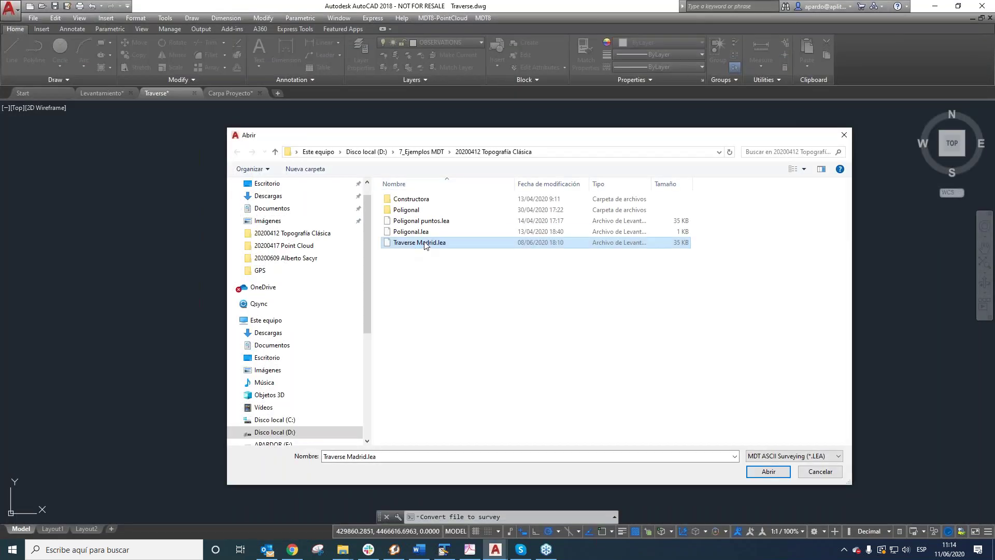
pyautogui.click(775, 473)
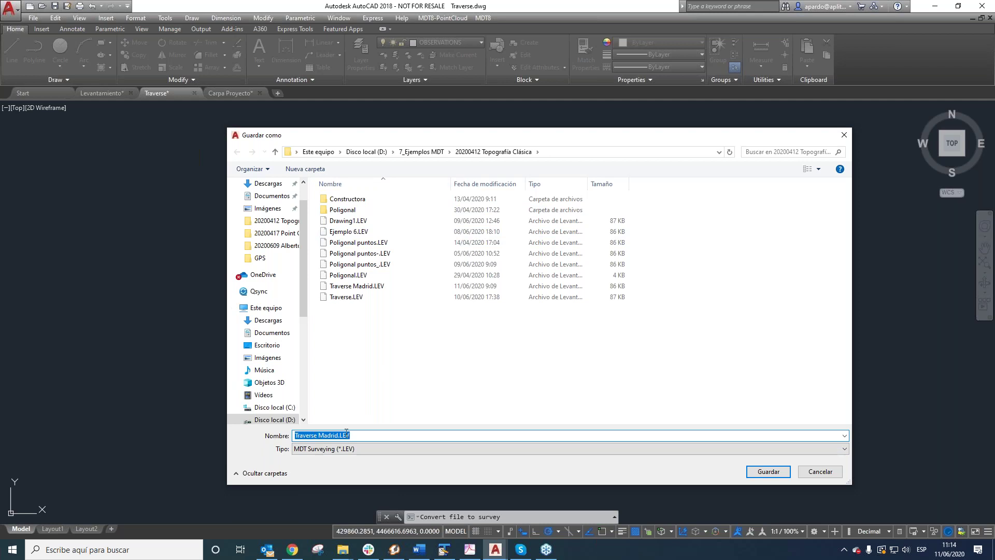
pyautogui.moveTo(335, 435); pyautogui.dragTo(357, 436)
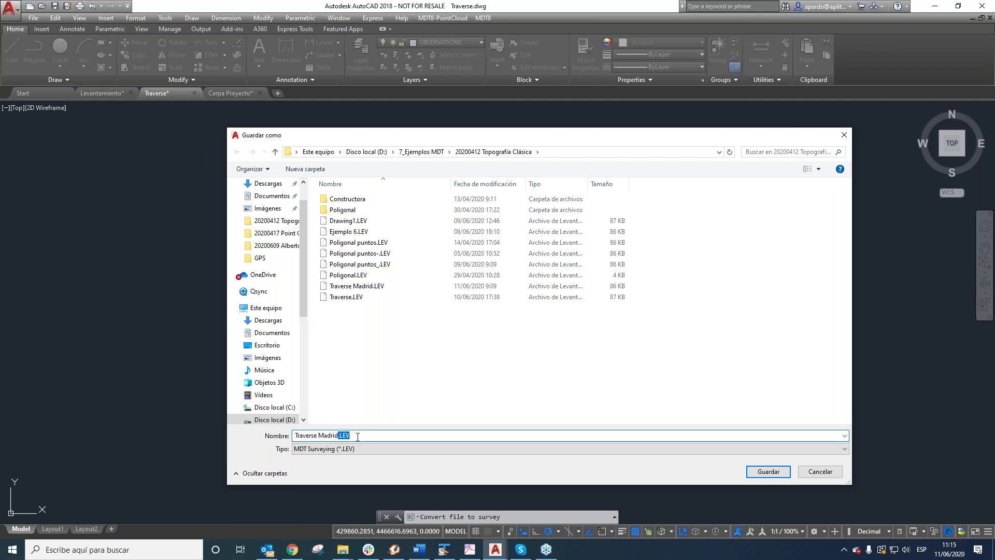
pyautogui.click(769, 473)
pyautogui.click(526, 275)
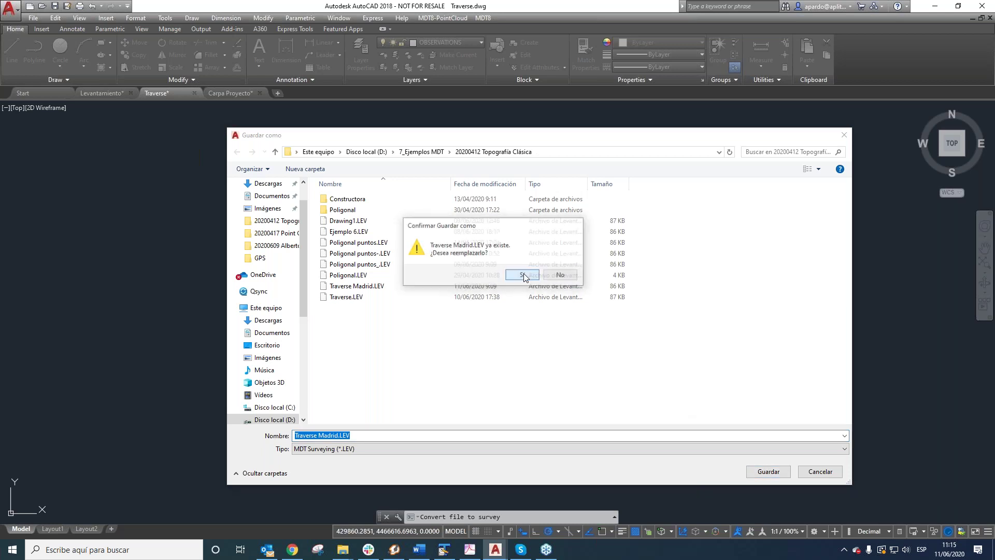
# - Accept the convertible observations and import the survey through to the Station Calculation dialog
pyautogui.moveTo(558, 190); pyautogui.dragTo(514, 172)
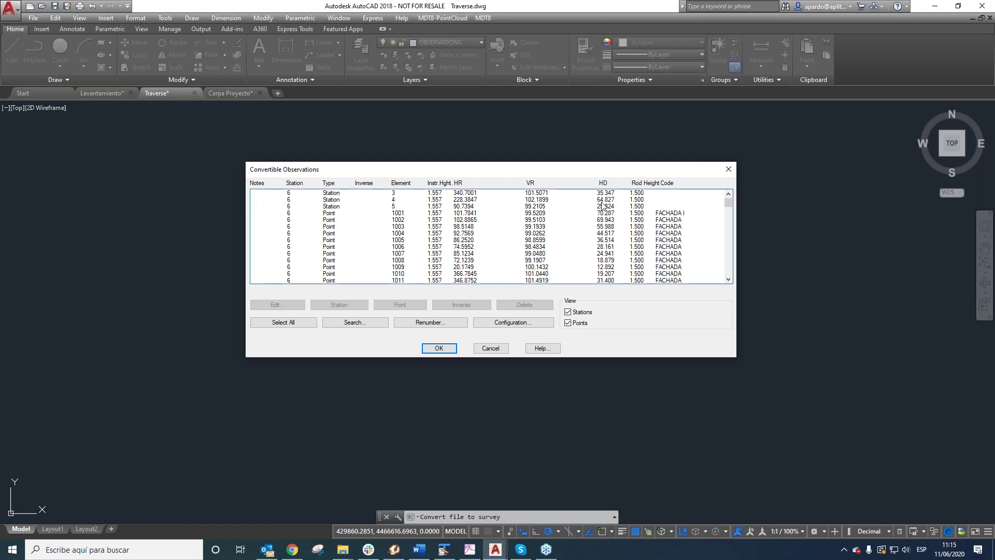
pyautogui.click(442, 348)
pyautogui.click(498, 250)
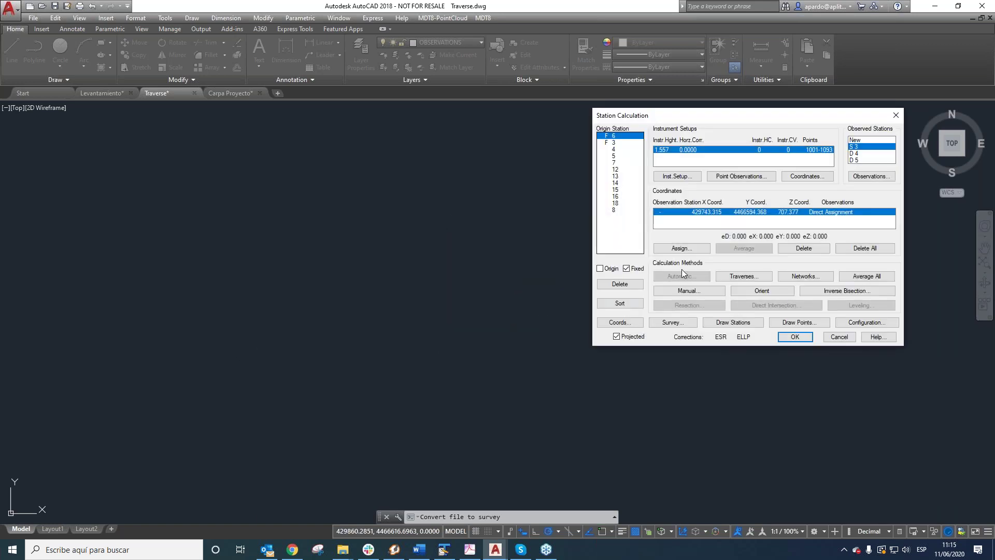
pyautogui.moveTo(793, 115); pyautogui.dragTo(546, 141)
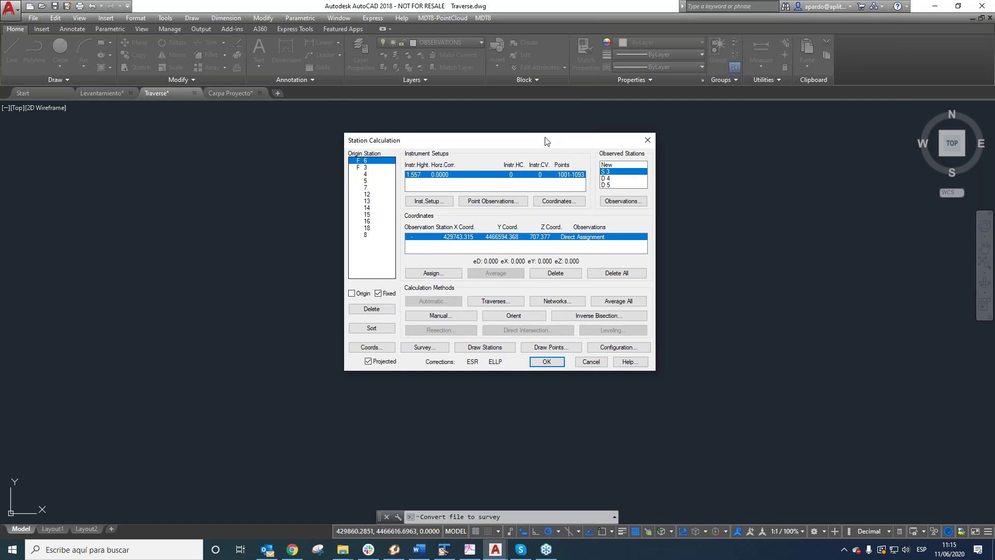
# - Examine the assigned coordinates of fixed stations 6 and 3, and the stations observed from station 6
pyautogui.moveTo(545, 141); pyautogui.dragTo(536, 140)
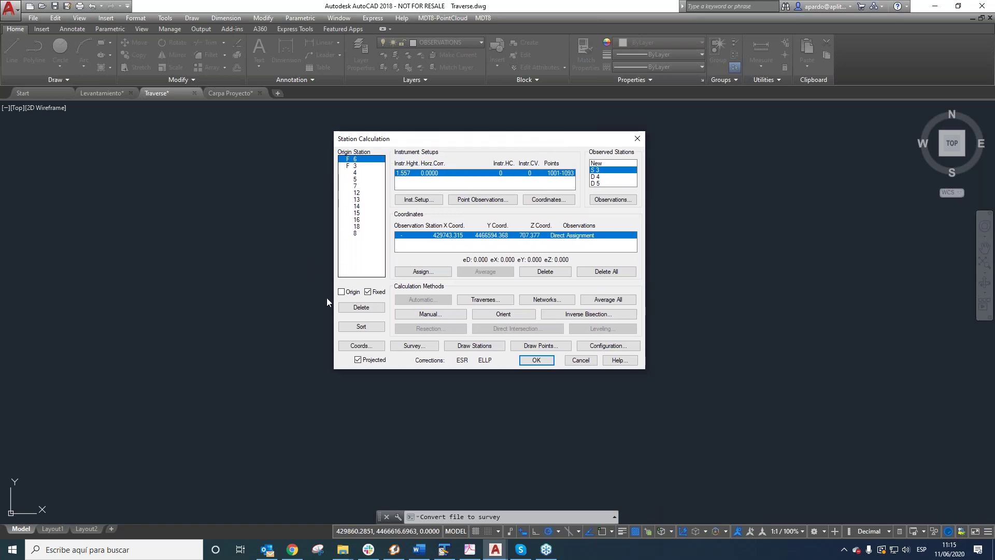
pyautogui.click(625, 170)
pyautogui.click(358, 166)
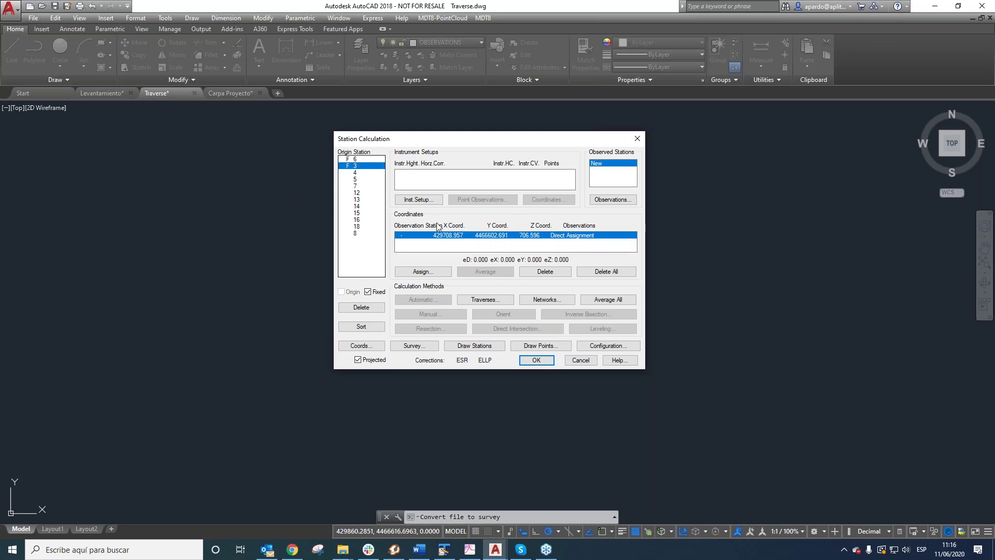
pyautogui.click(366, 160)
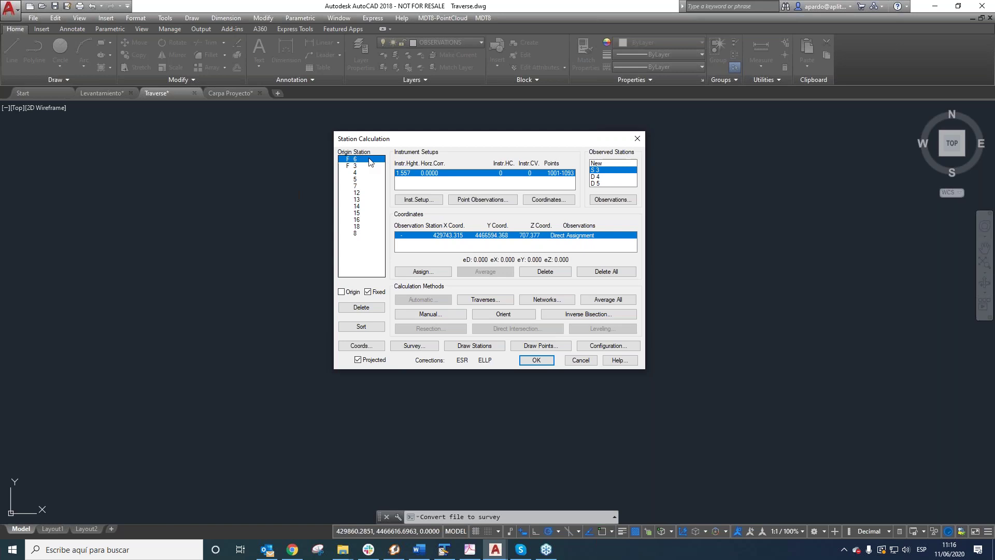
pyautogui.click(601, 179)
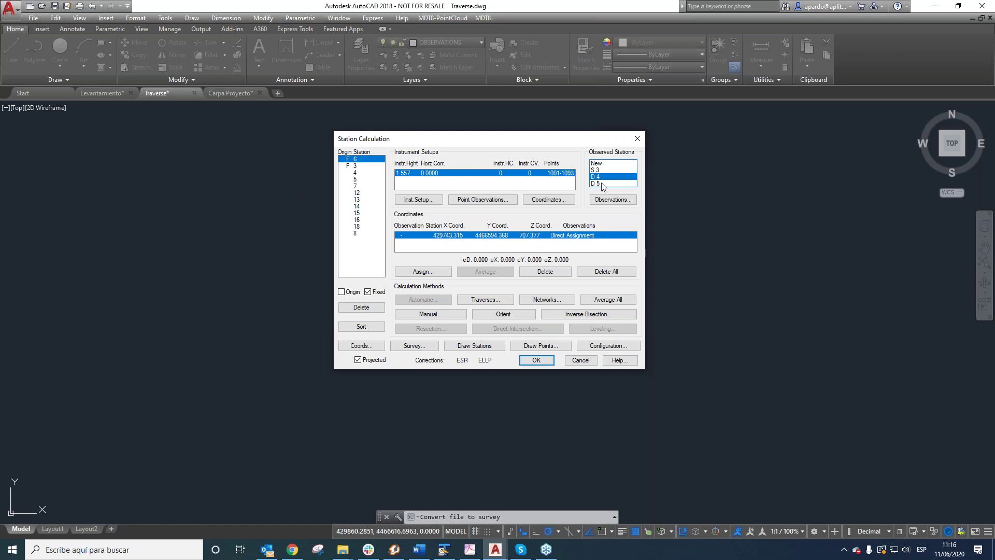
pyautogui.click(603, 185)
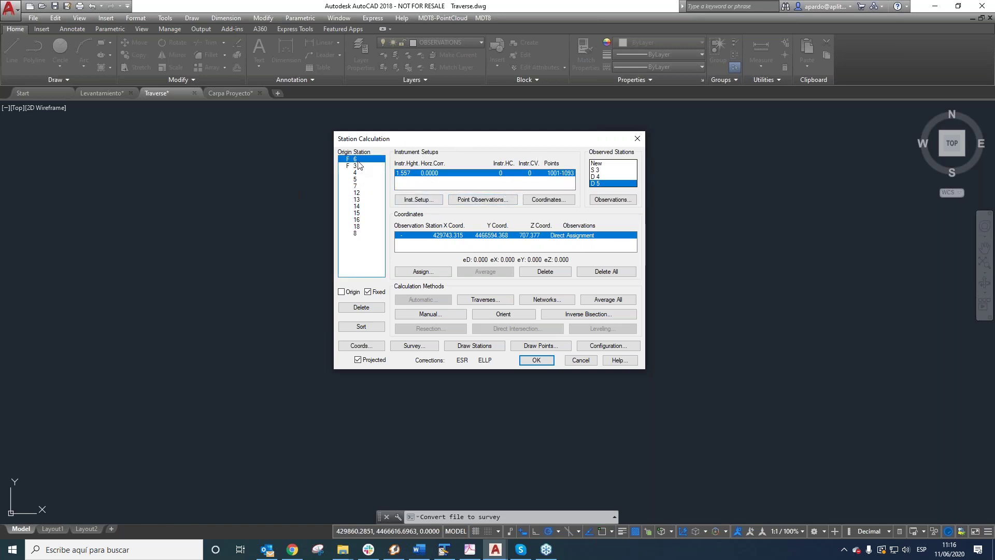
# - Review the instrument setups of all stations, and the corrections and admissible errors in the surveying configuration
pyautogui.click(398, 175)
pyautogui.click(431, 200)
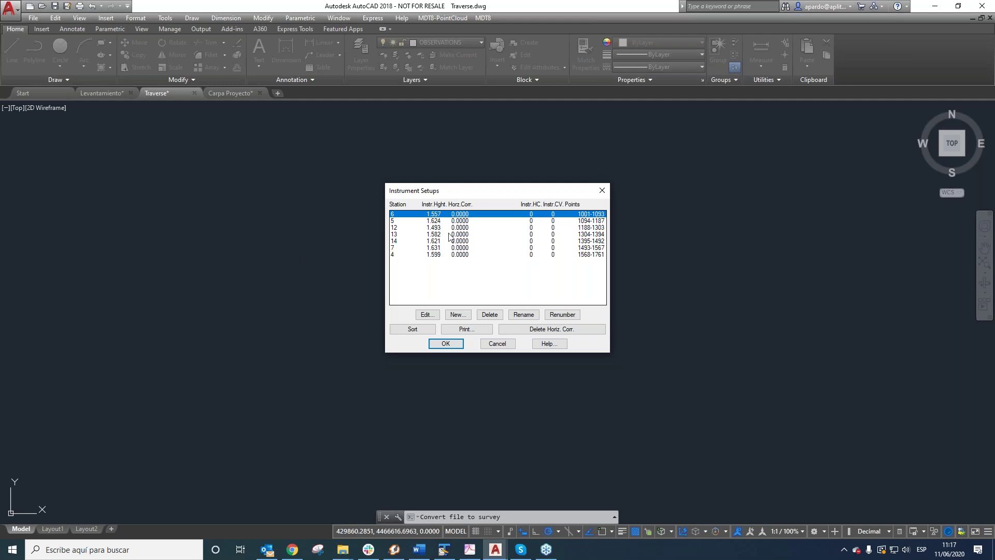
pyautogui.click(447, 344)
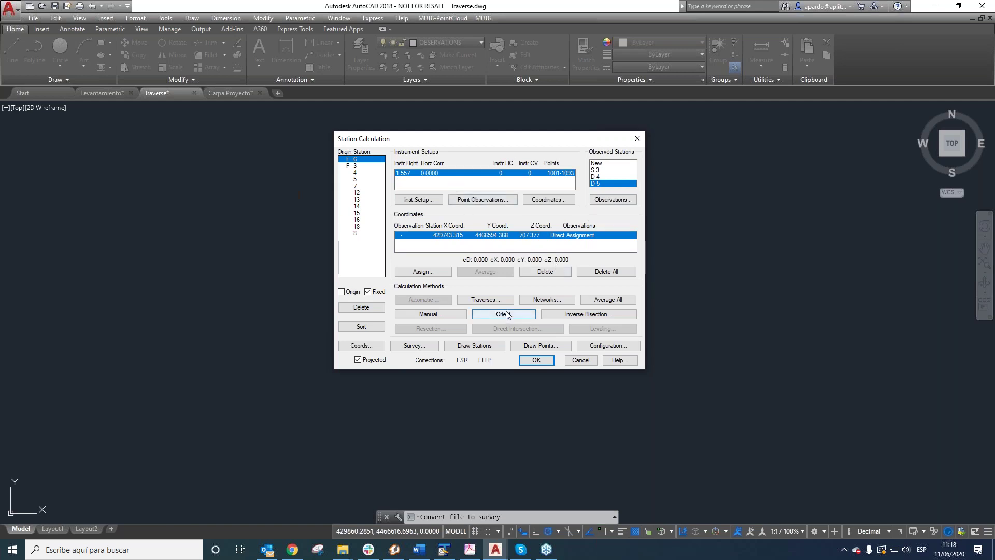
pyautogui.click(611, 346)
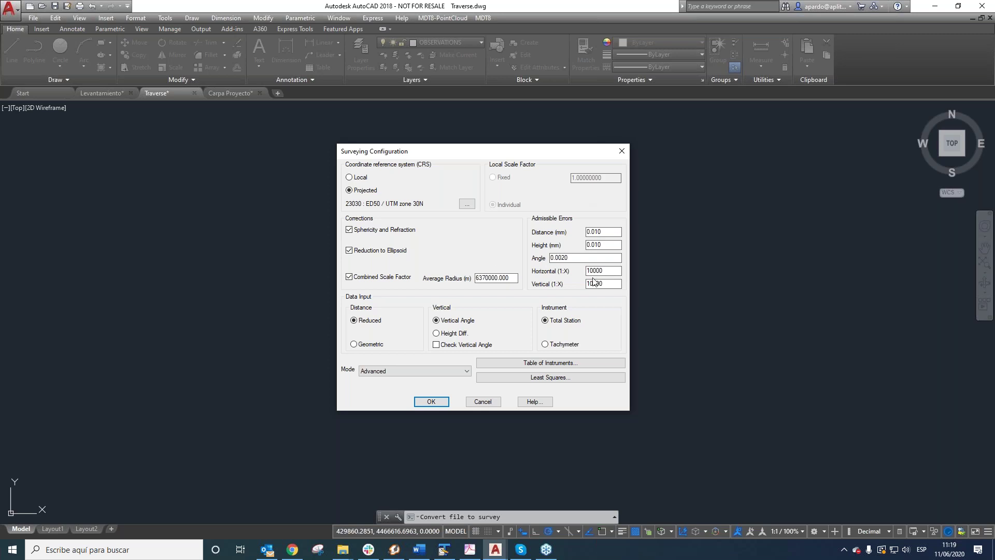
pyautogui.click(437, 403)
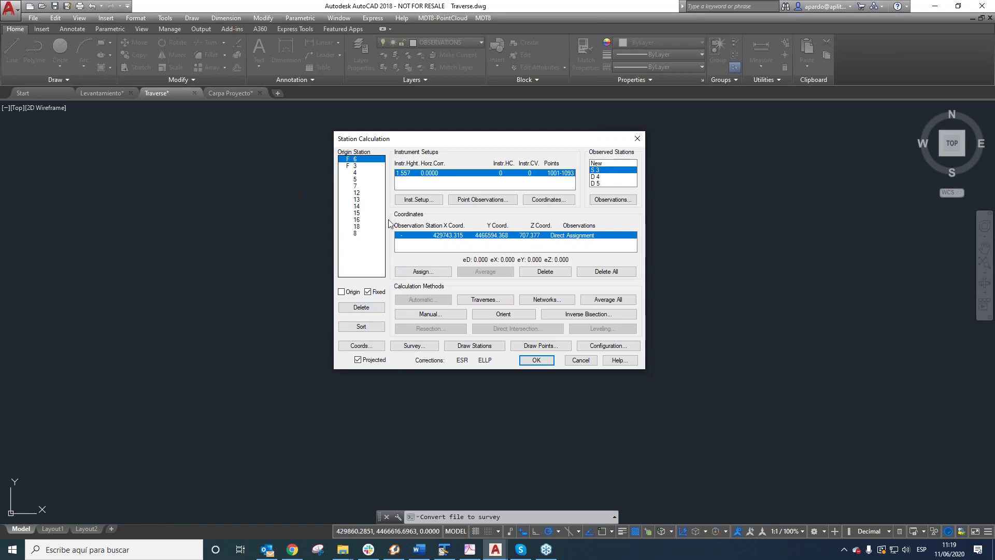
# - Apply the projected scale factor to the coordinates of both fixed stations, 6 and 3
pyautogui.click(357, 348)
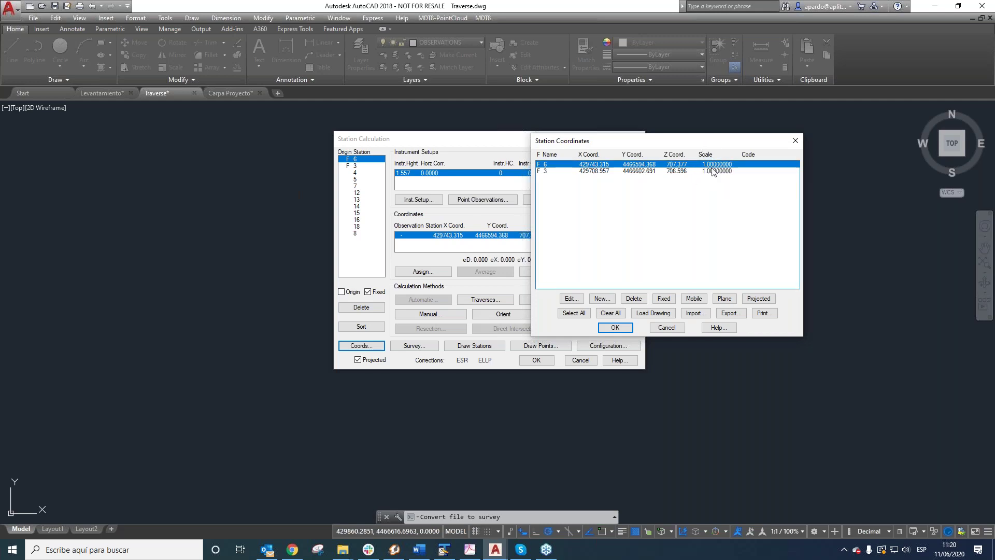
pyautogui.click(574, 313)
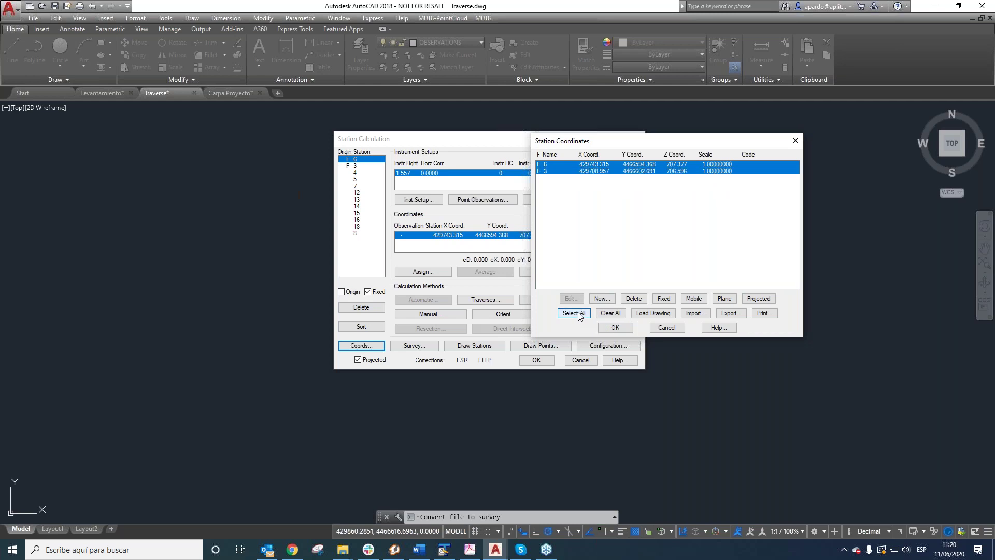
pyautogui.click(759, 299)
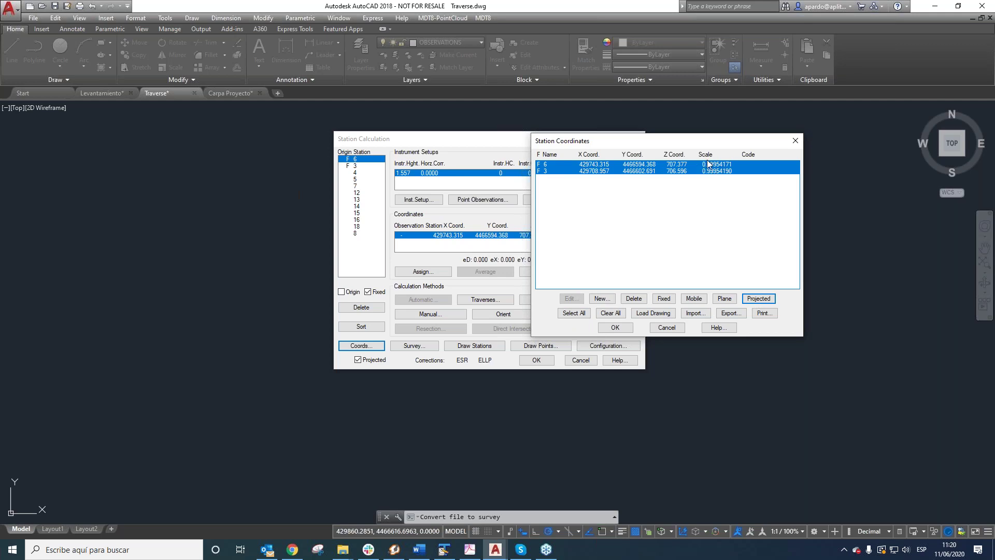
pyautogui.click(615, 328)
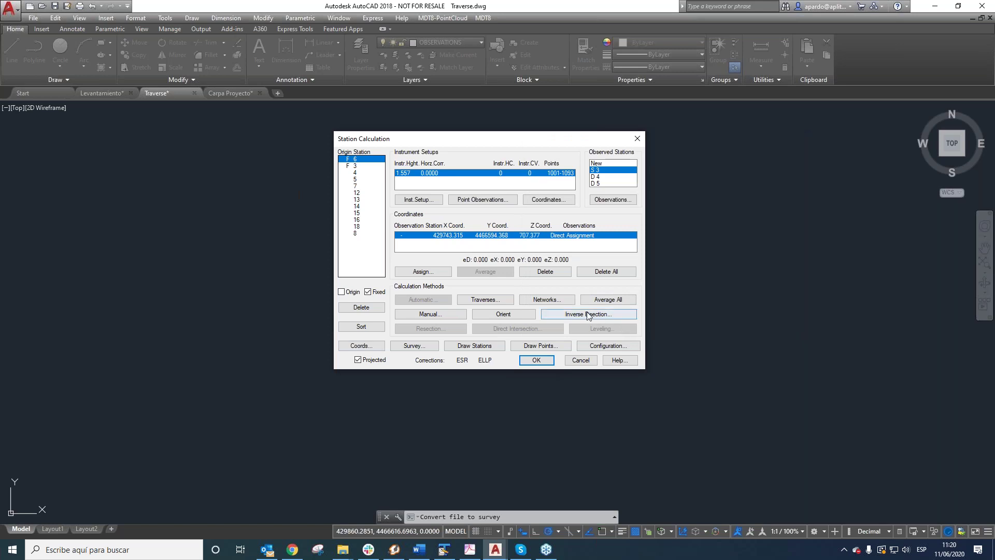
# - Mark fixed station 6 as the origin of the station calculation
pyautogui.moveTo(457, 138); pyautogui.dragTo(602, 135)
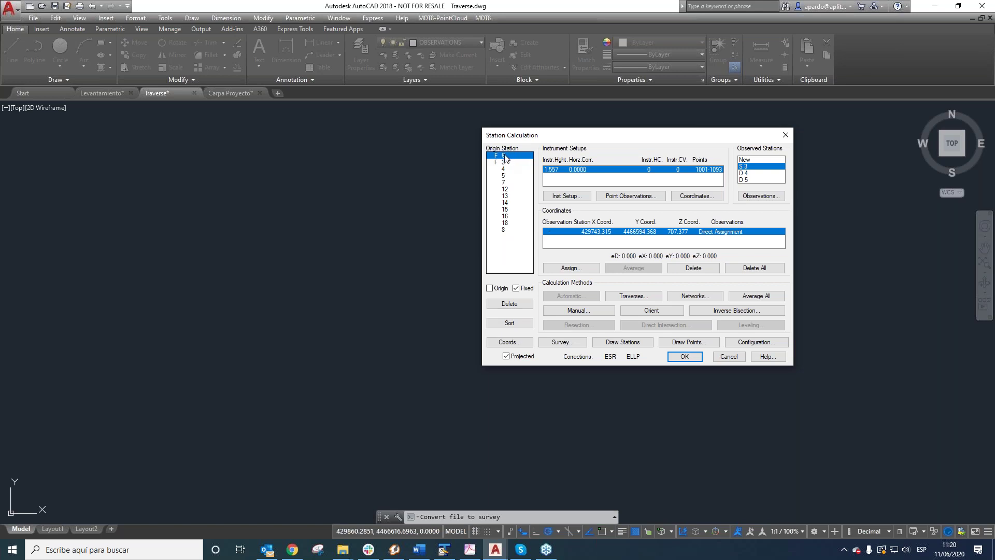
pyautogui.click(490, 288)
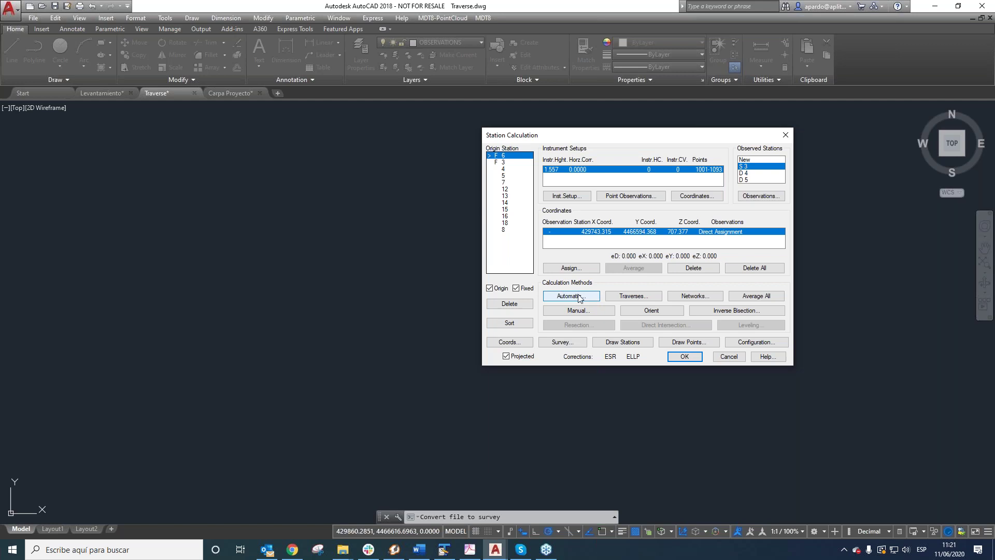
pyautogui.click(490, 289)
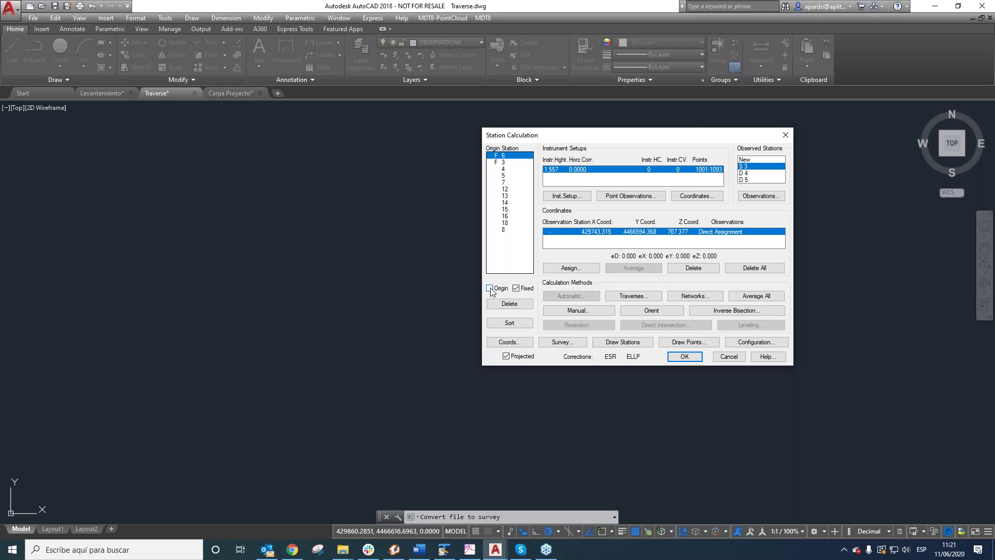
pyautogui.click(490, 289)
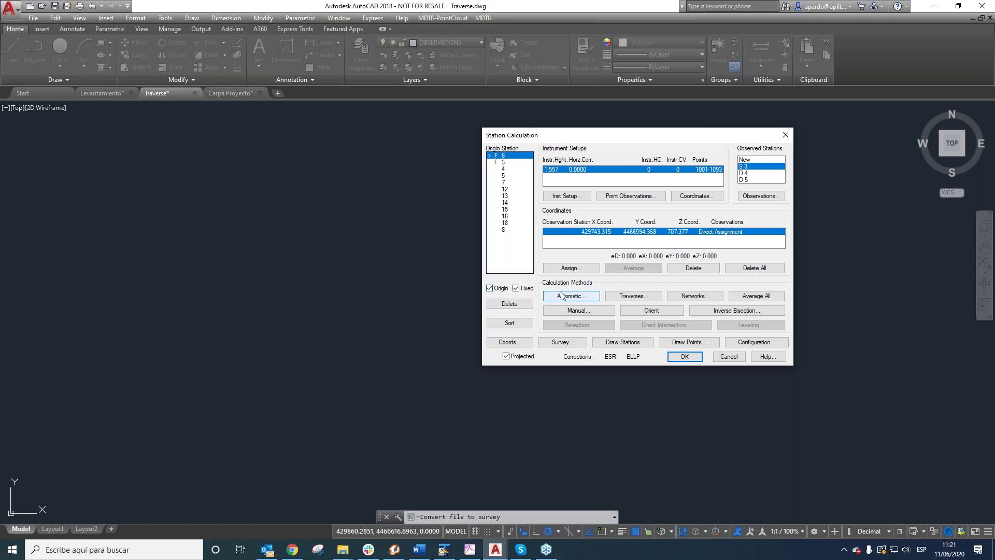
pyautogui.click(490, 288)
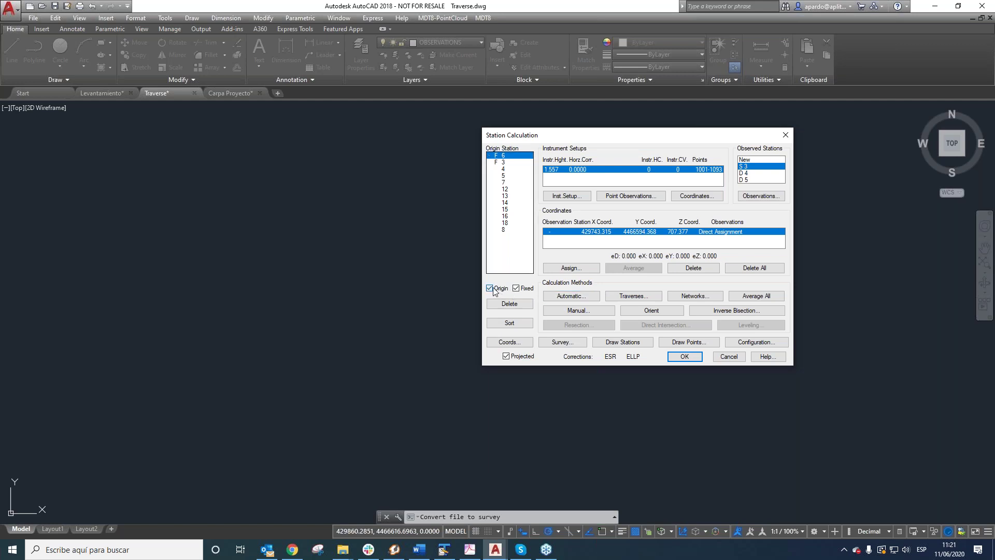
pyautogui.click(491, 288)
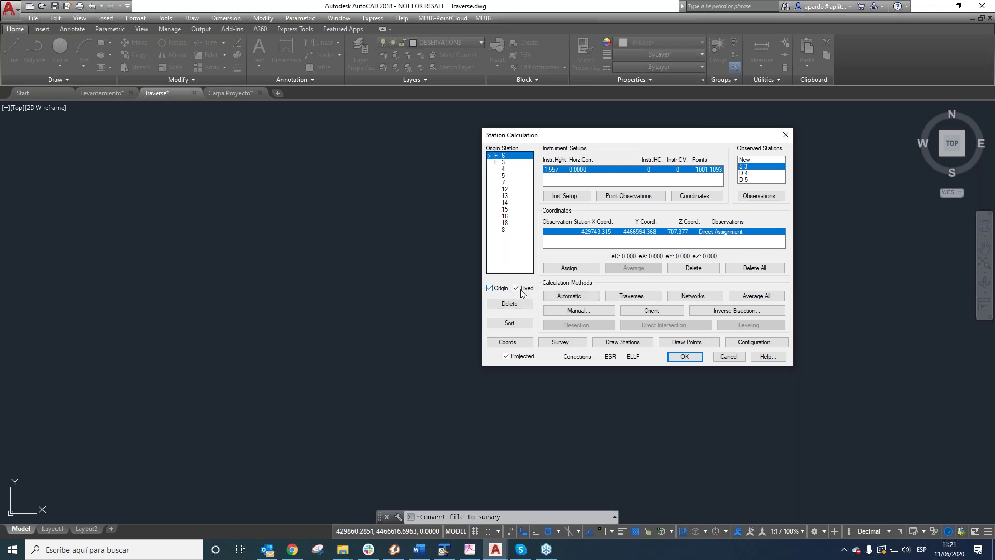
# - Run the automatic station calculation from station 6 and accept its results
pyautogui.click(569, 297)
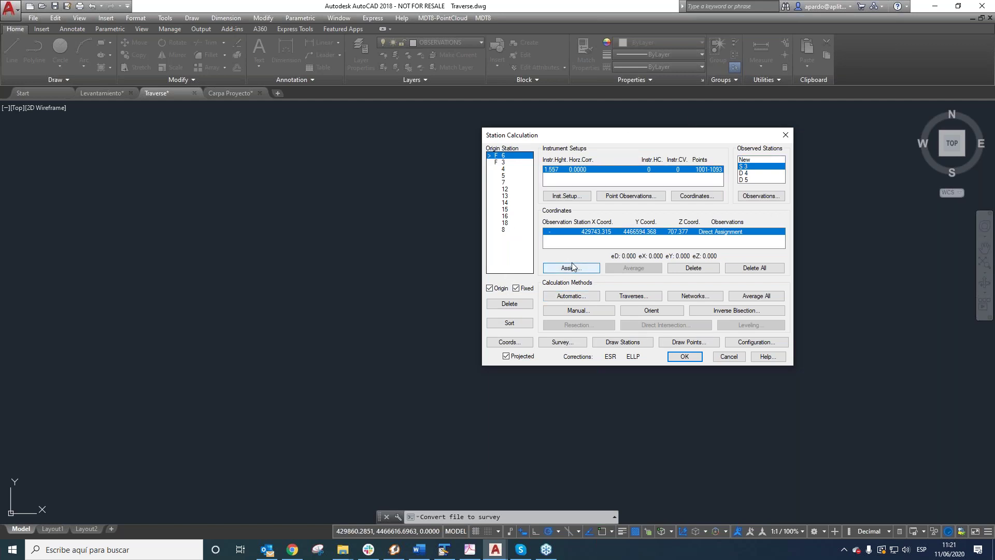
pyautogui.click(570, 297)
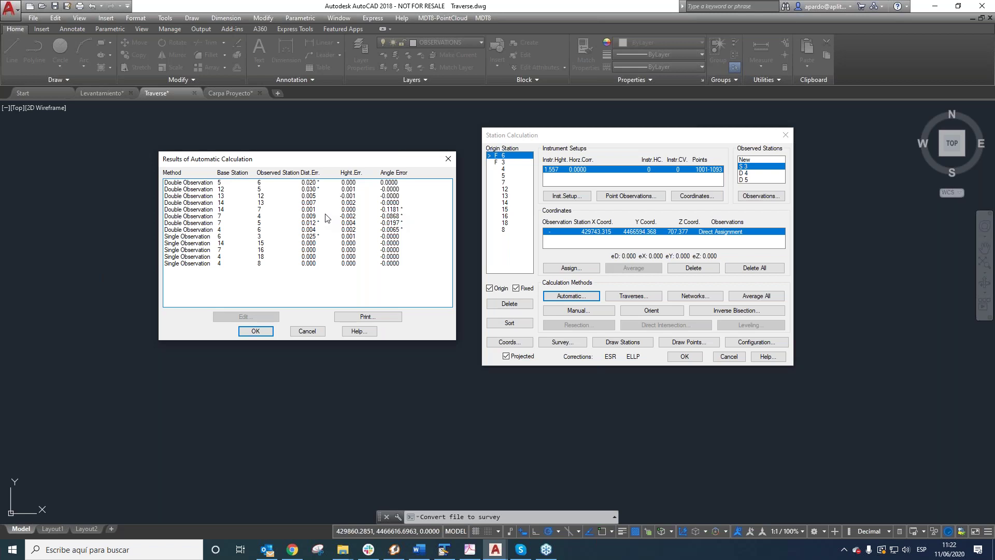
pyautogui.click(259, 331)
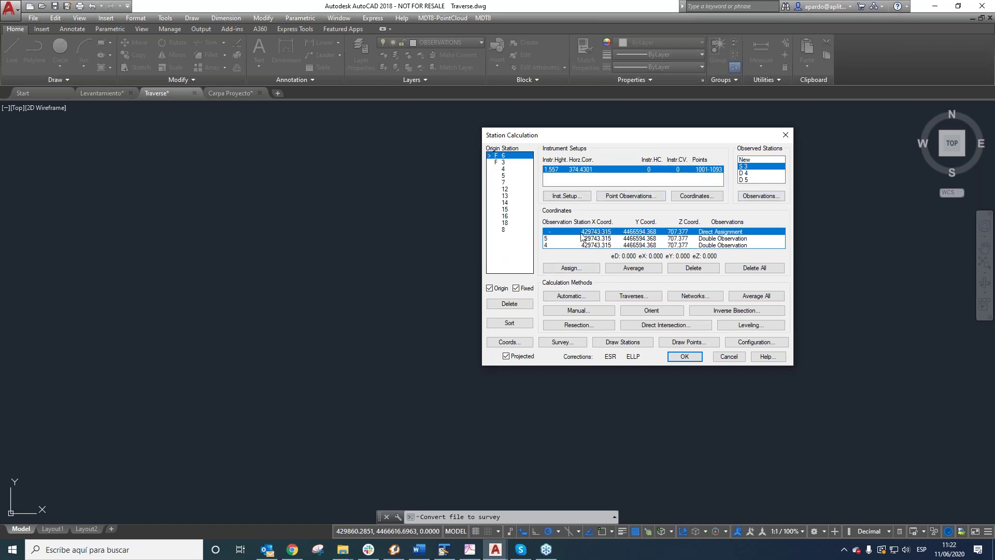
# - Check the calculated coordinates of stations 4, 13 and 15, and draw the stations in the drawing
pyautogui.click(504, 169)
pyautogui.click(700, 238)
pyautogui.click(504, 196)
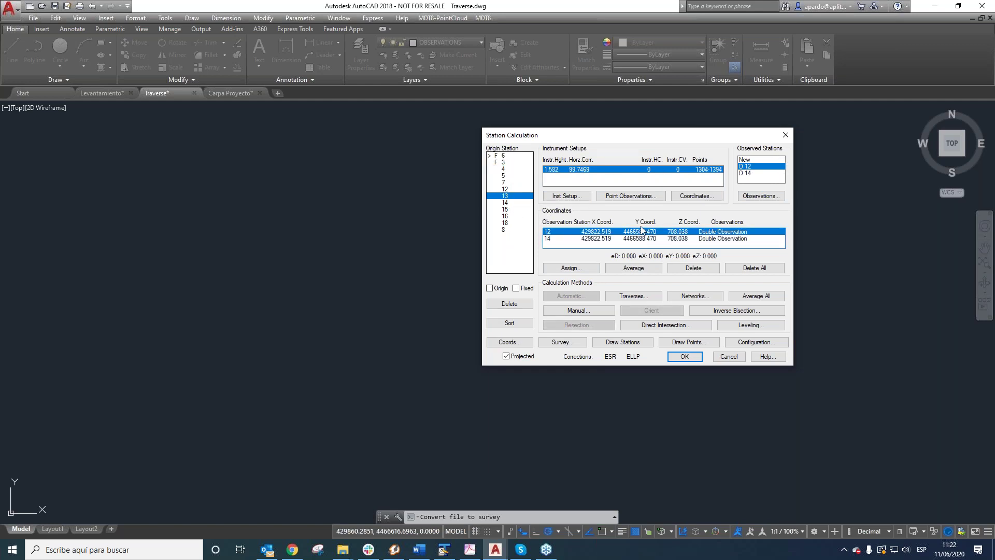
pyautogui.click(525, 209)
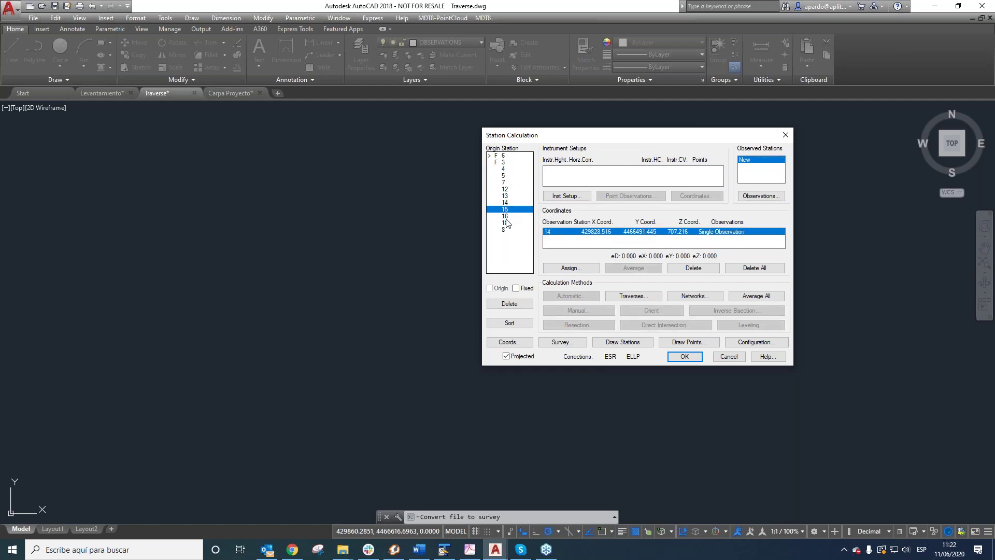
pyautogui.click(506, 196)
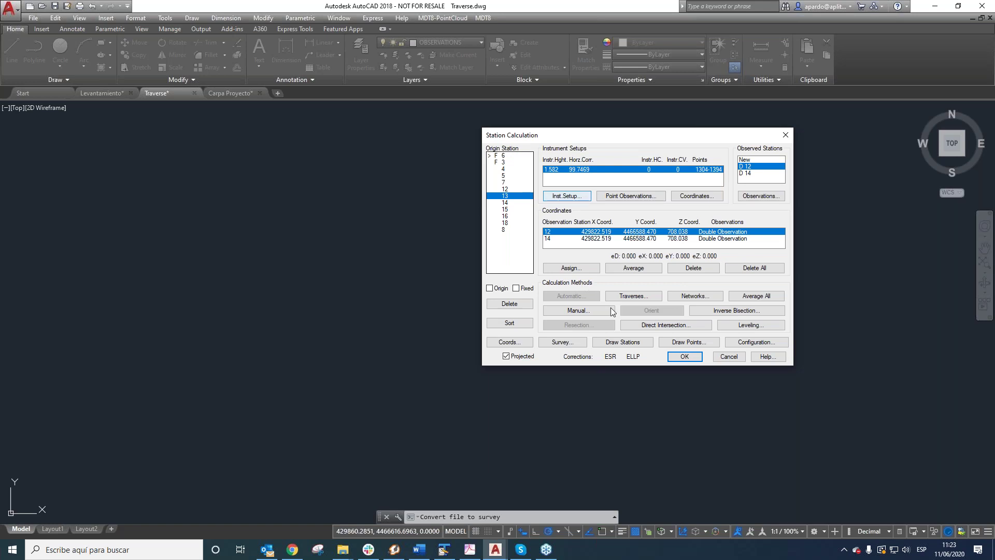
pyautogui.click(619, 344)
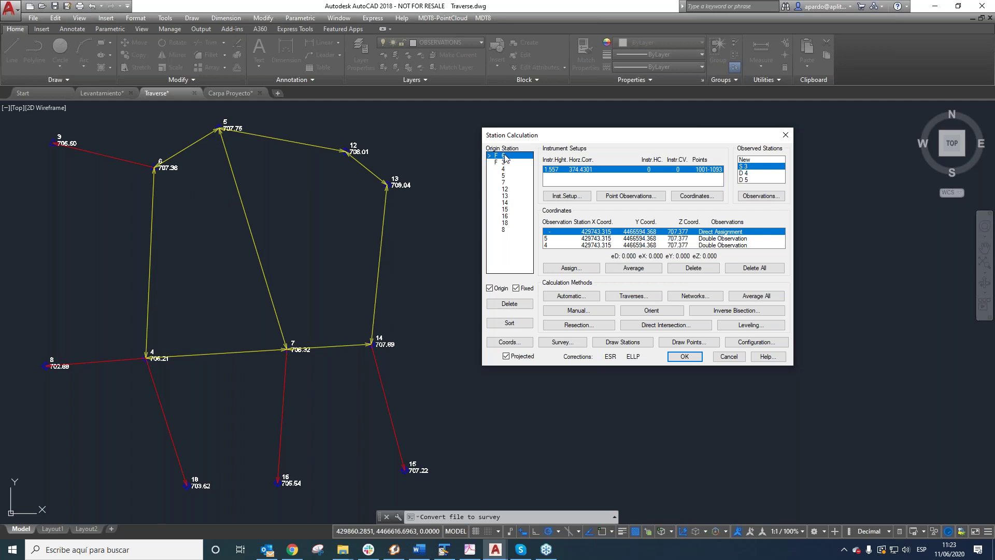
# - Set the horizontal correction of station 6's instrument setup to 0
pyautogui.click(756, 167)
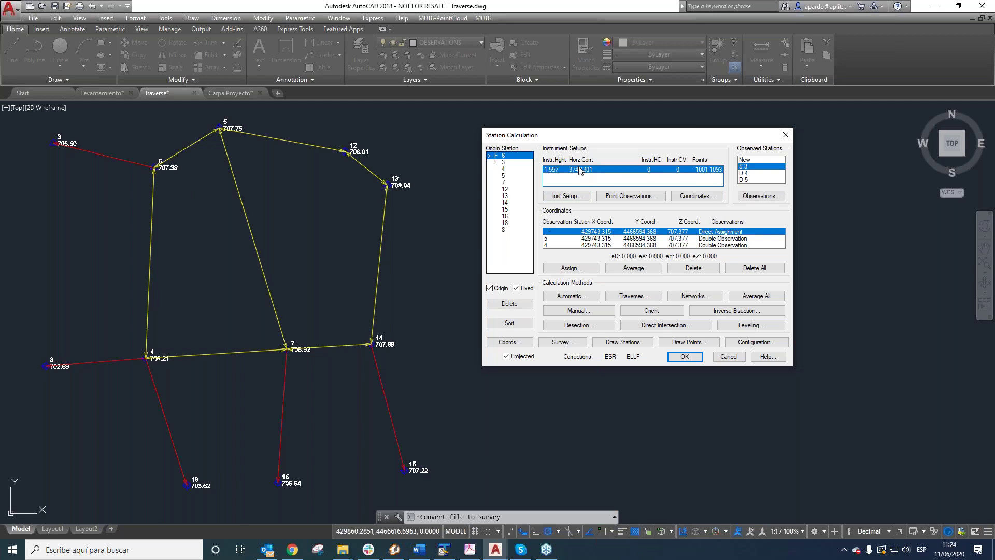
pyautogui.click(566, 196)
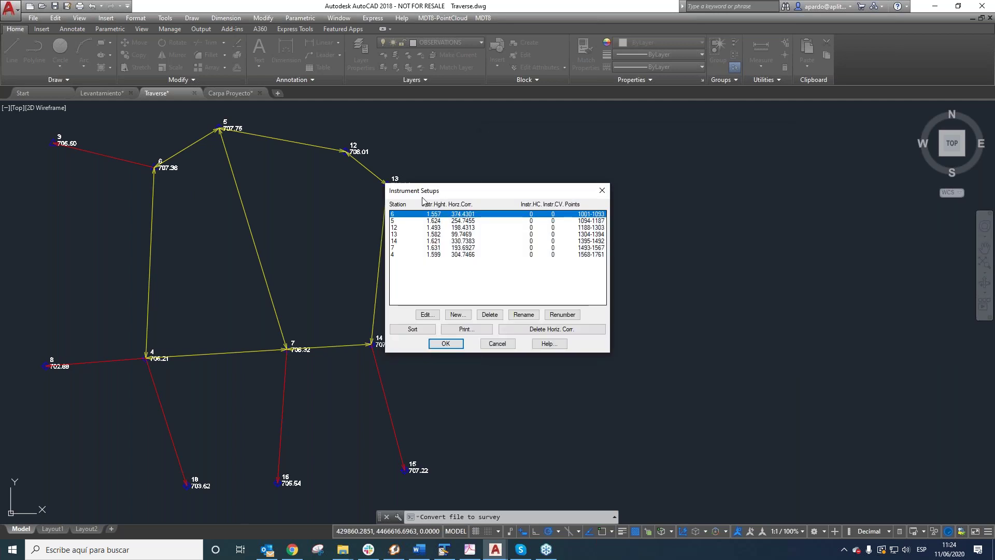
pyautogui.click(426, 315)
pyautogui.moveTo(510, 278); pyautogui.dragTo(478, 279)
pyautogui.write('0')
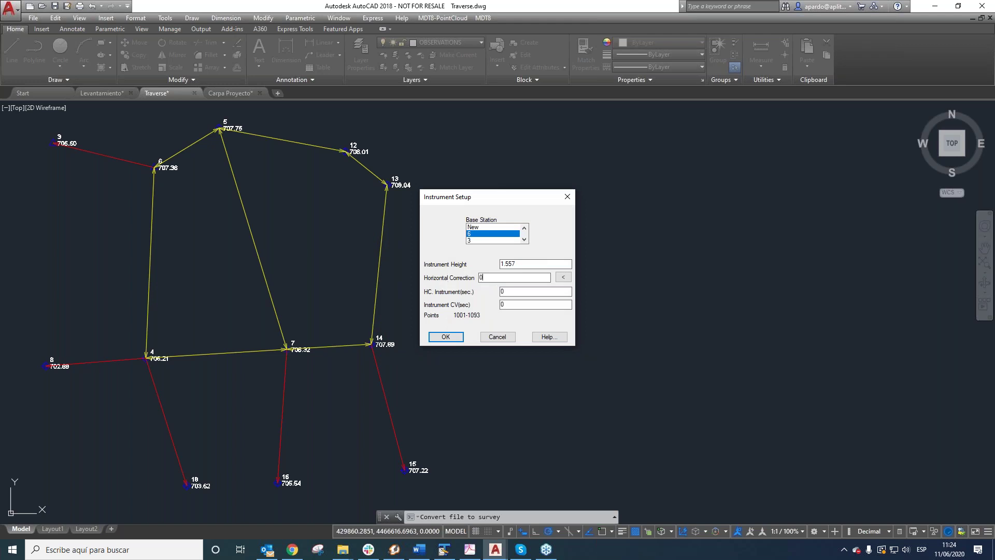
pyautogui.click(449, 336)
pyautogui.click(447, 344)
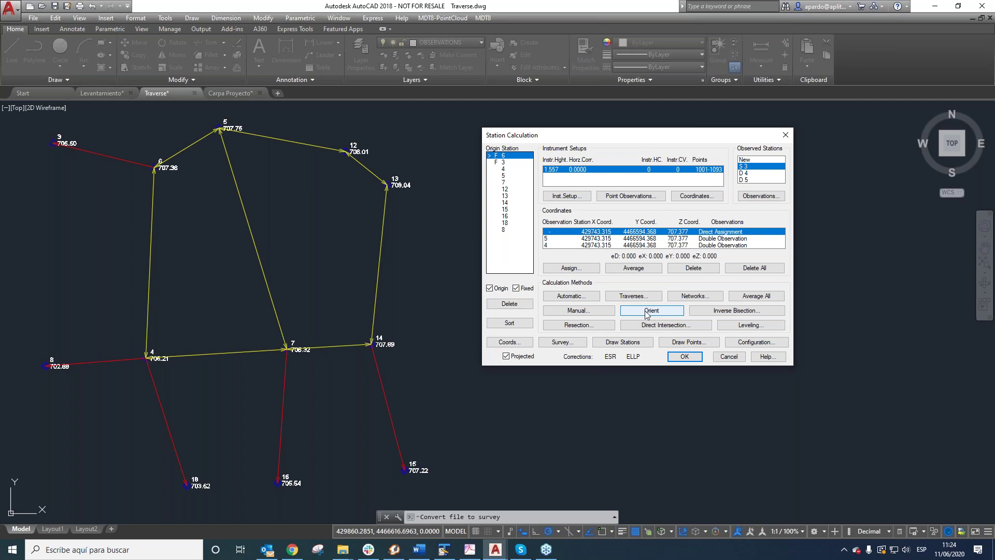
# - Orient station 6 on its observed station 3, and select station 5 among its observed stations
pyautogui.click(505, 163)
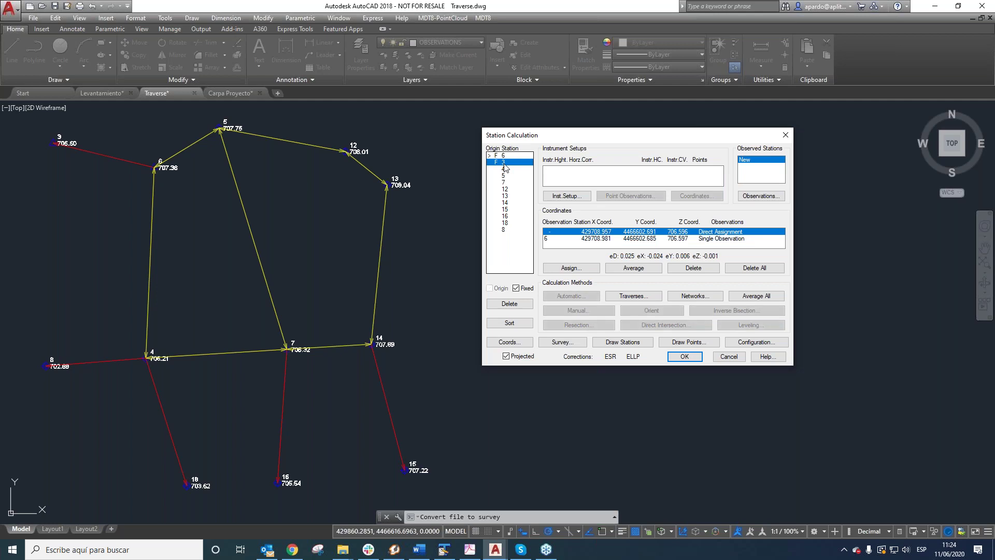
pyautogui.click(505, 157)
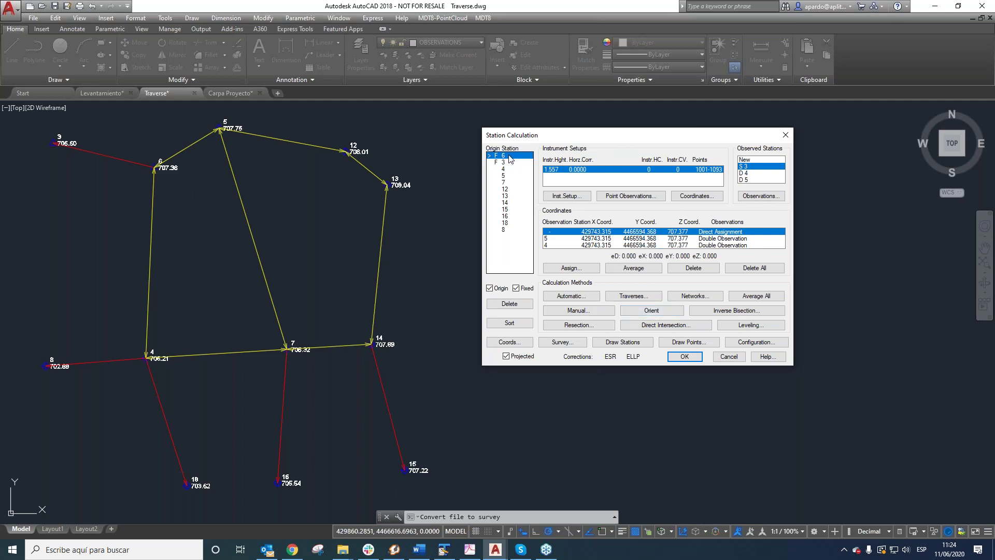
pyautogui.click(746, 167)
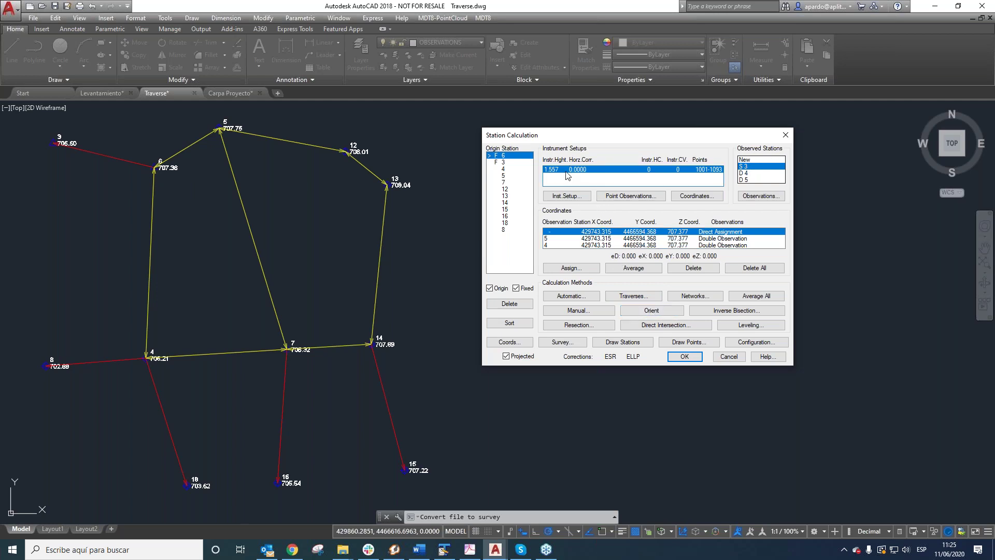
pyautogui.click(580, 185)
pyautogui.click(652, 313)
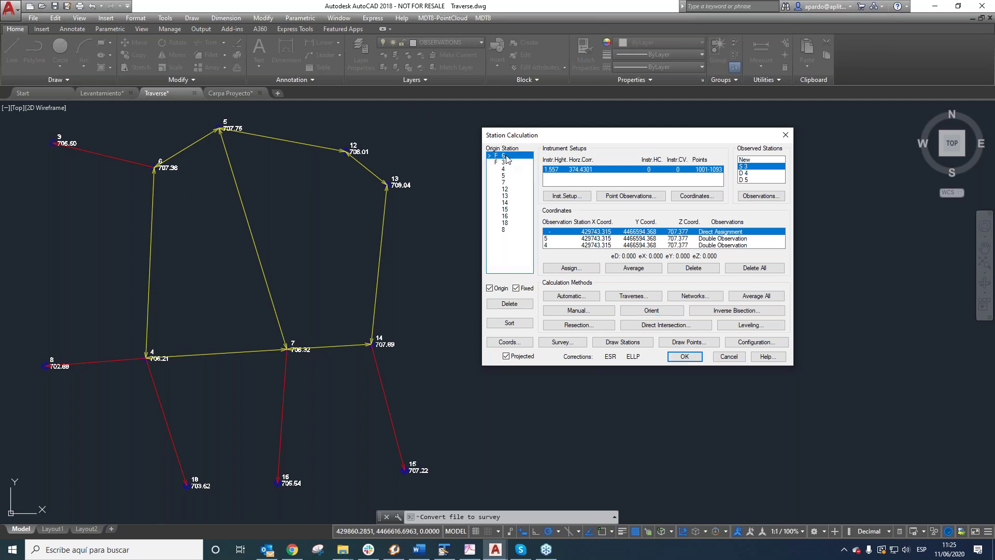
pyautogui.click(755, 180)
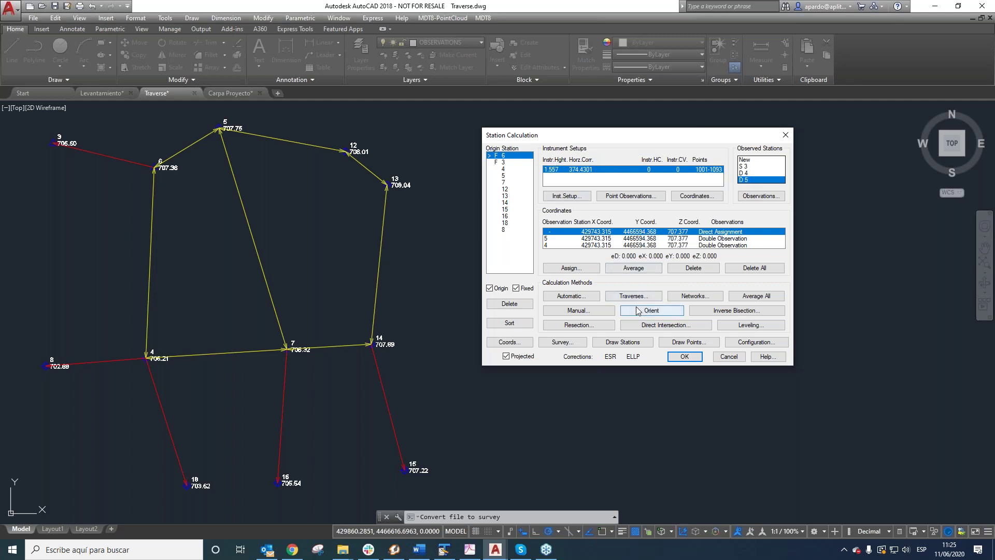
# - Calculate station 5 from station 6 and station 12 from station 5 with the manual method, accepting both results
pyautogui.click(596, 314)
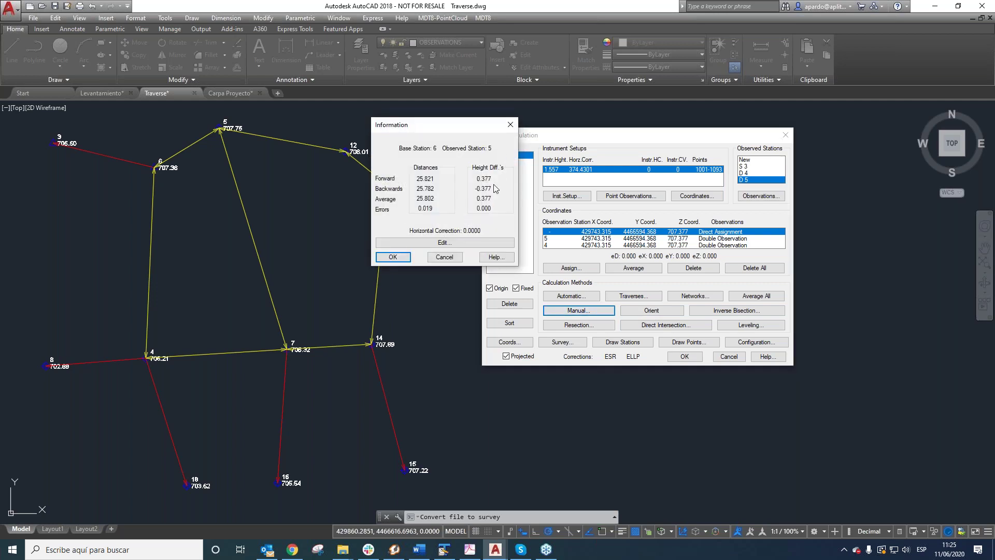
pyautogui.moveTo(449, 126); pyautogui.dragTo(448, 132)
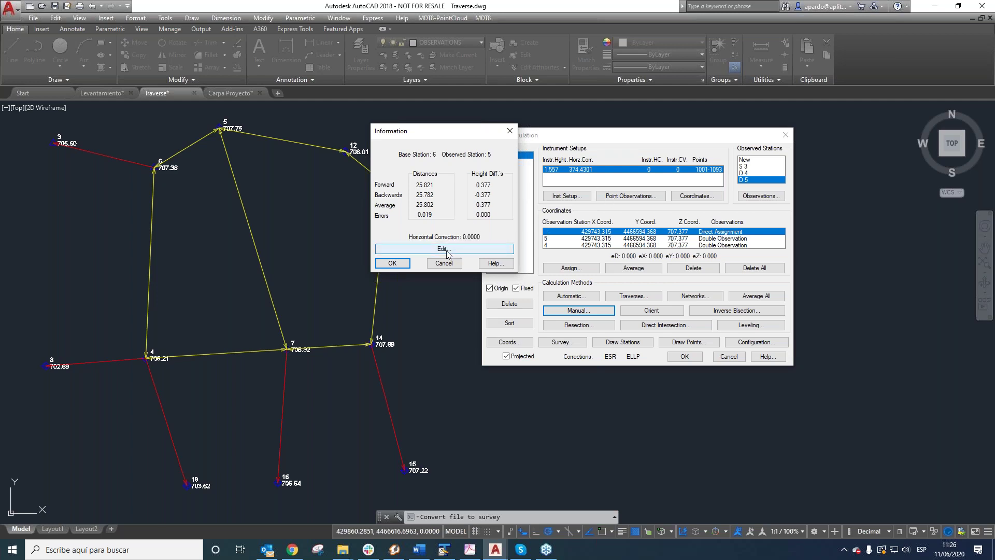
pyautogui.click(392, 264)
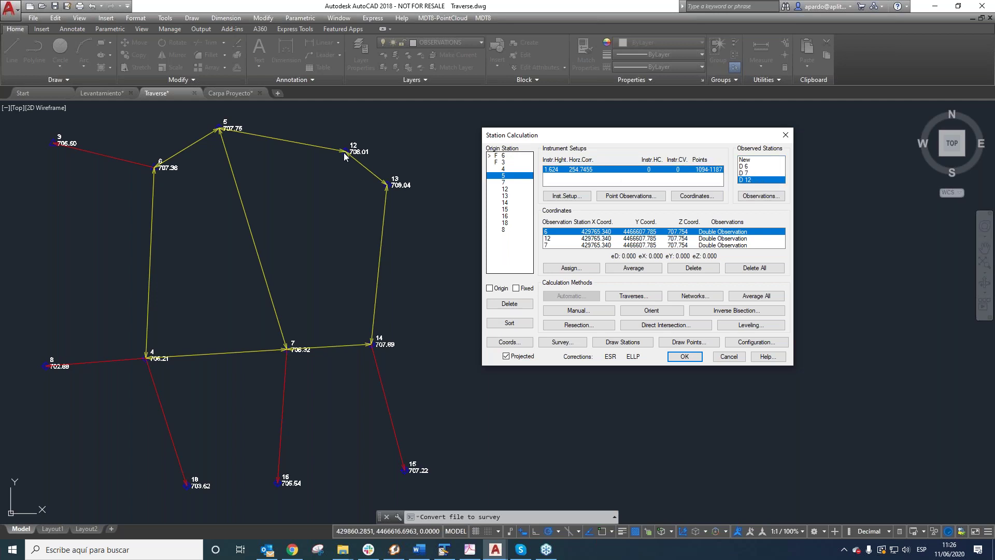
pyautogui.click(585, 310)
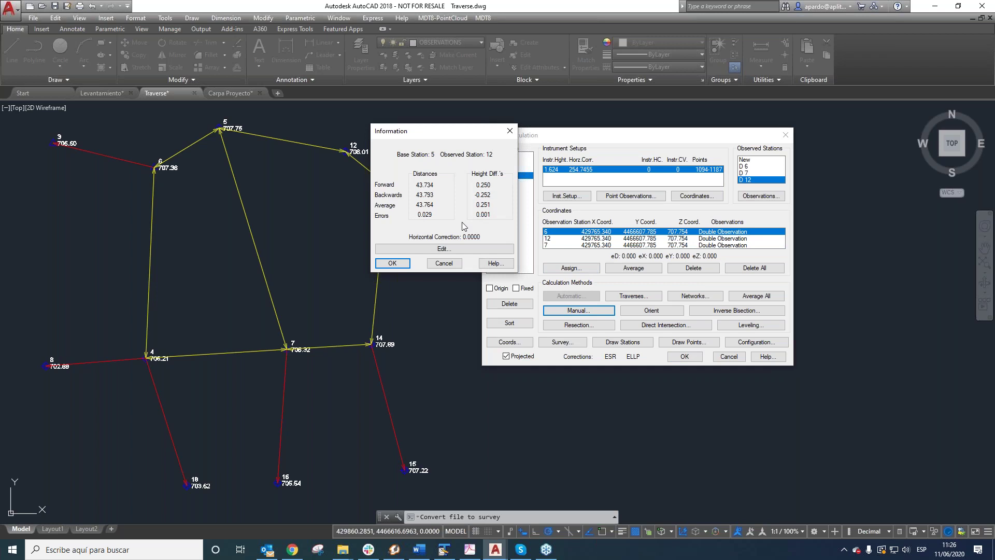
pyautogui.click(392, 263)
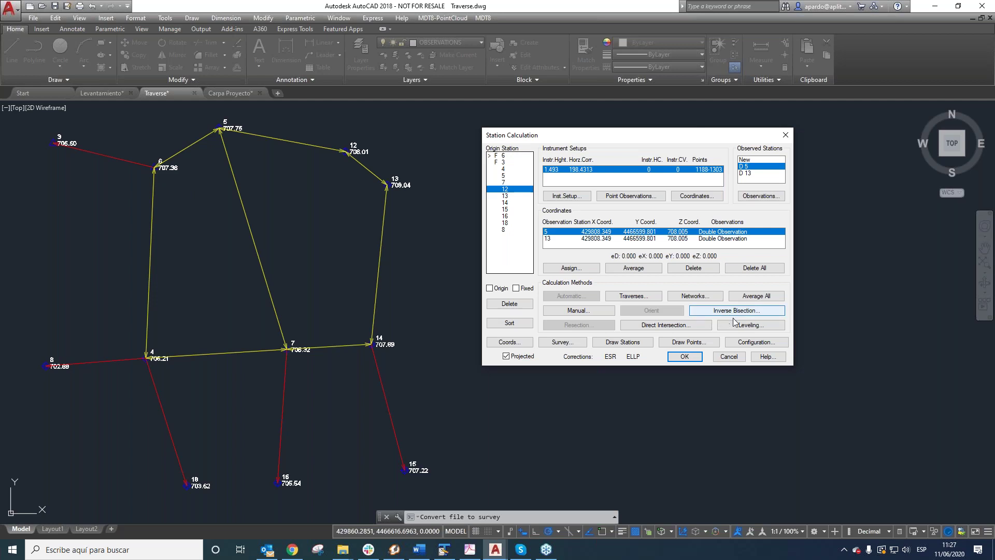
# - Run a 2D resection of station 7 using angles and distances to stations 14, 16, 4 and 5
pyautogui.click(292, 349)
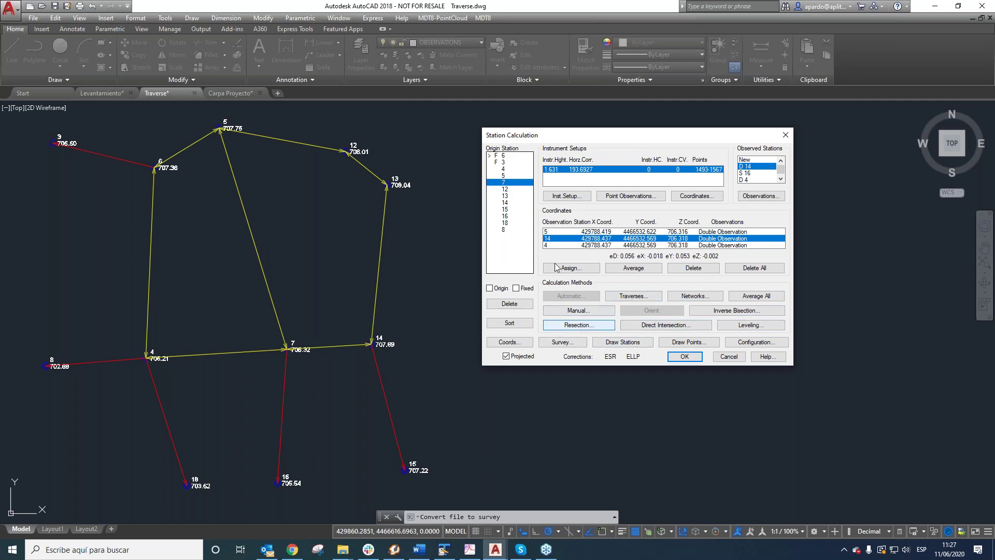
pyautogui.click(504, 230)
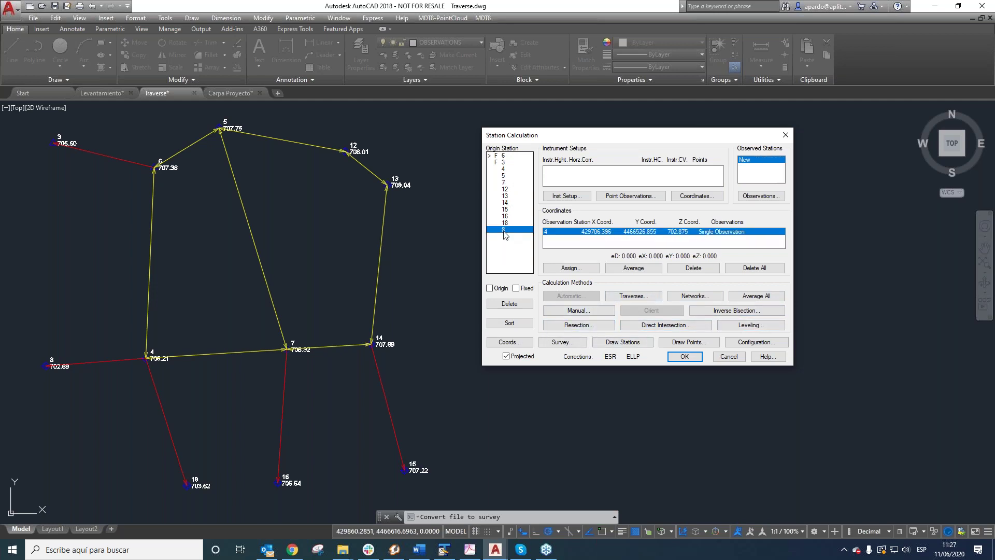
pyautogui.click(505, 183)
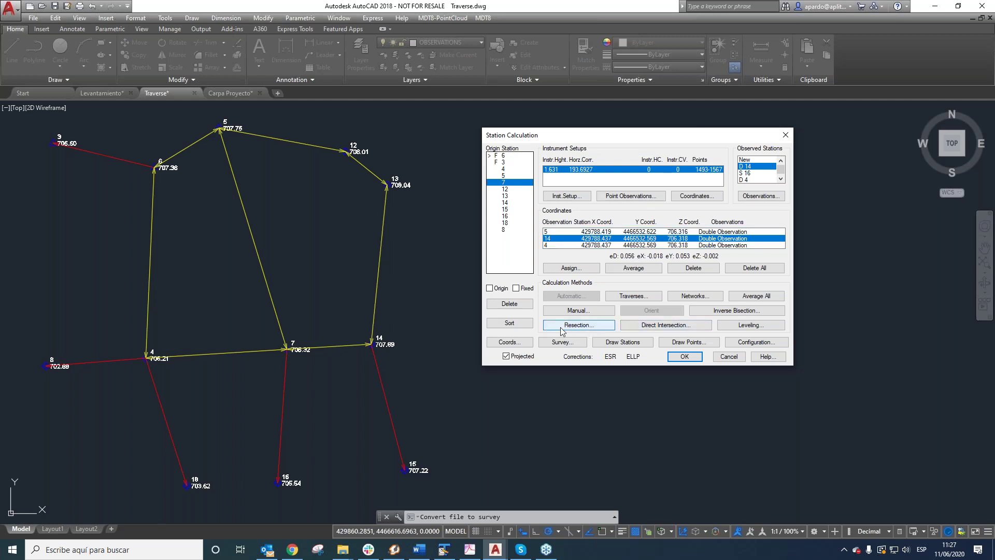
pyautogui.click(581, 326)
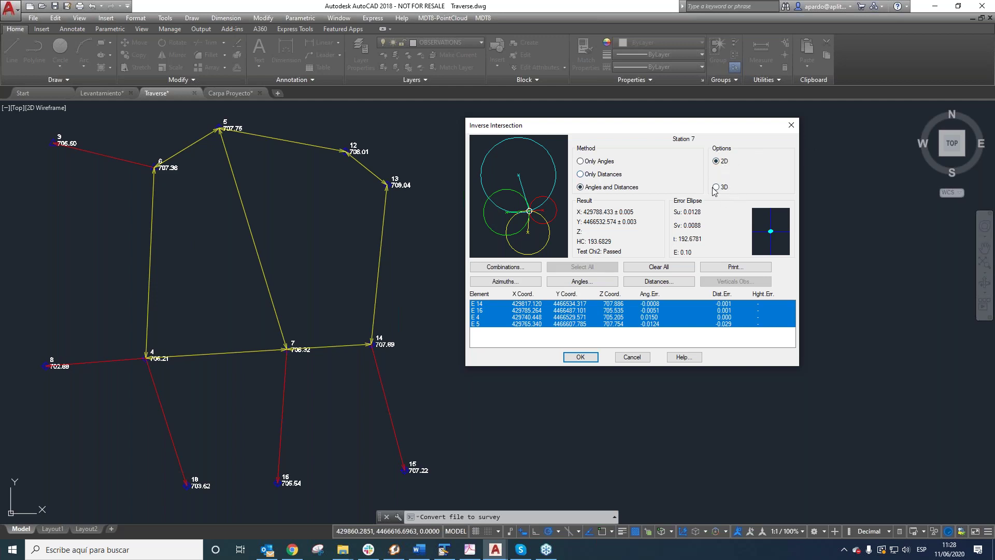
# - Try the resection of station 7 with only stations 16, 4 and 5, and reselect all four stations
pyautogui.click(487, 324)
pyautogui.click(655, 265)
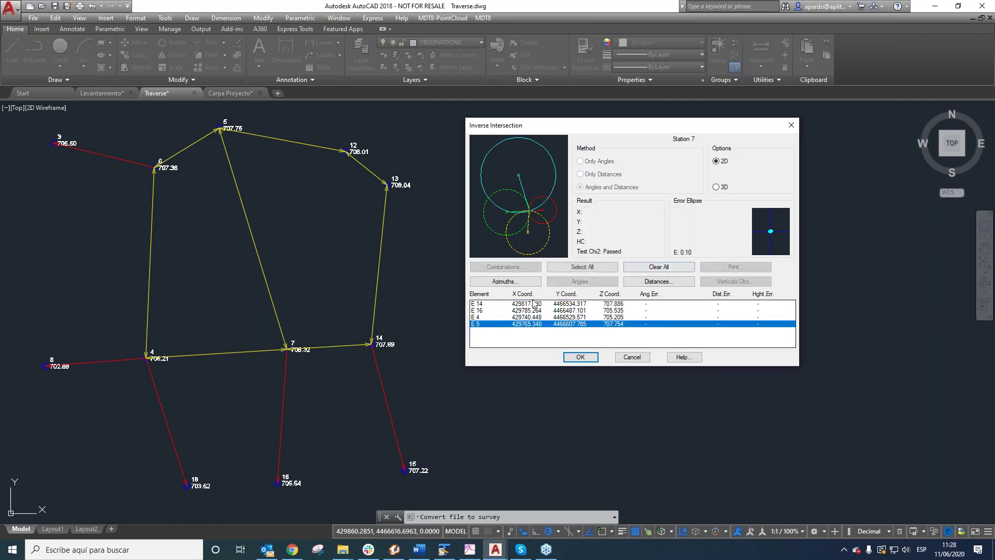
pyautogui.keyDown('ctrl'); pyautogui.click(481, 317); pyautogui.keyUp('ctrl')
pyautogui.keyDown('ctrl'); pyautogui.click(482, 311); pyautogui.keyUp('ctrl')
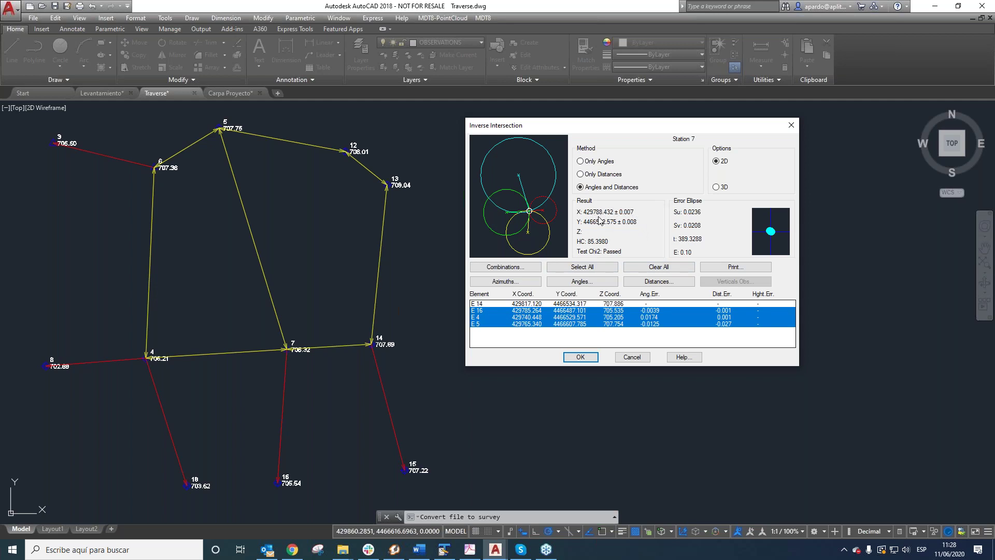
pyautogui.click(523, 305)
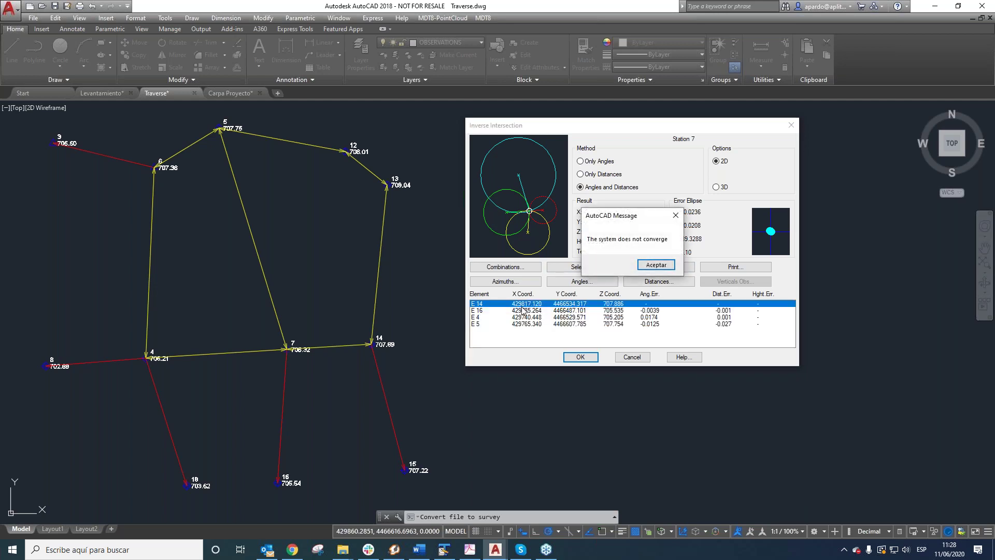
pyautogui.press('Return')
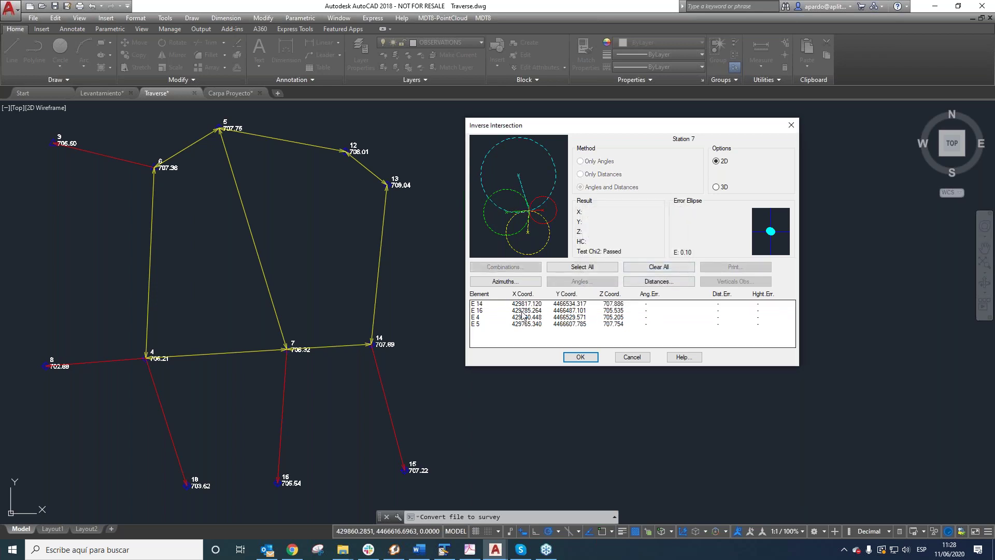
pyautogui.keyDown('shift'); pyautogui.click(523, 315); pyautogui.keyUp('shift')
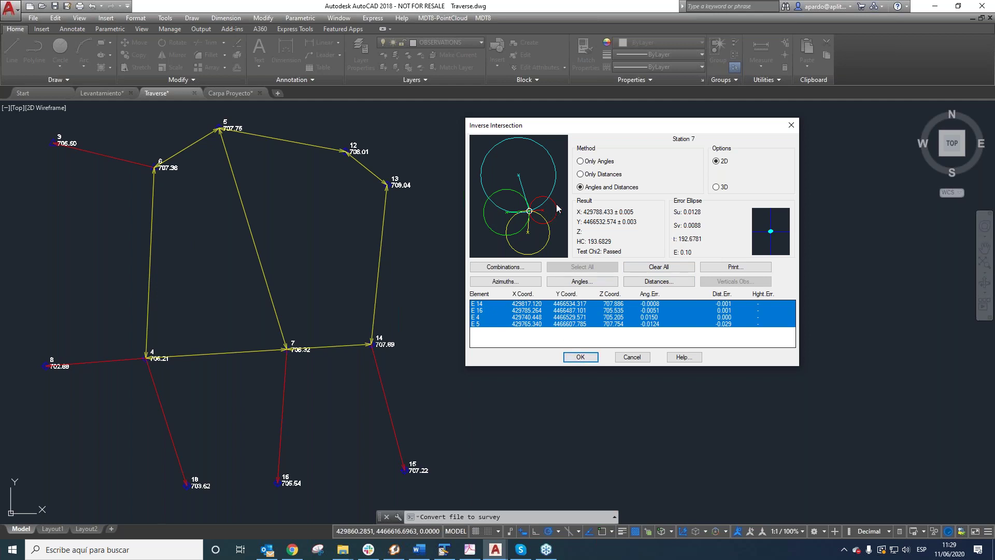
# - Accept the resection of station 7 and compare its coordinates with those from the double observations
pyautogui.click(580, 356)
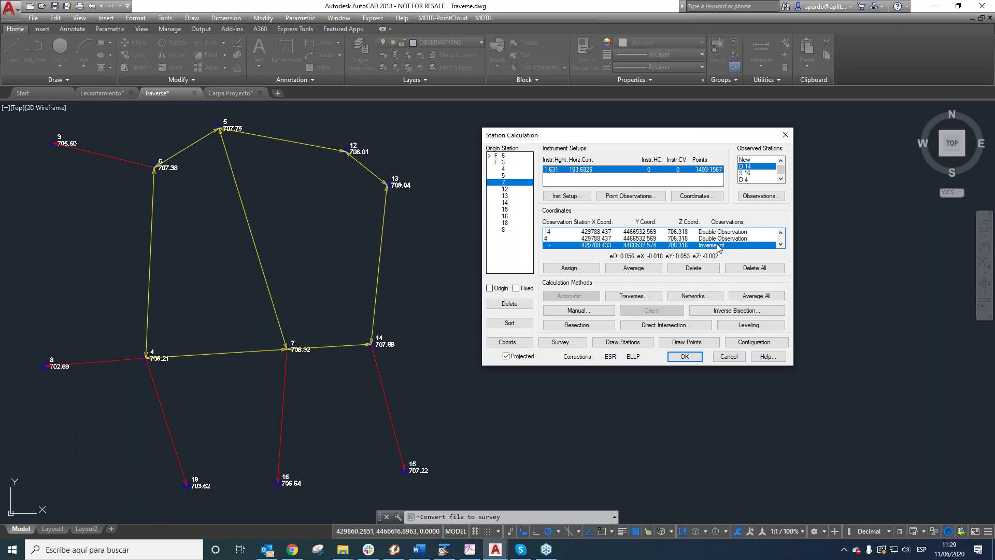
pyautogui.scroll(1, 658, 248)
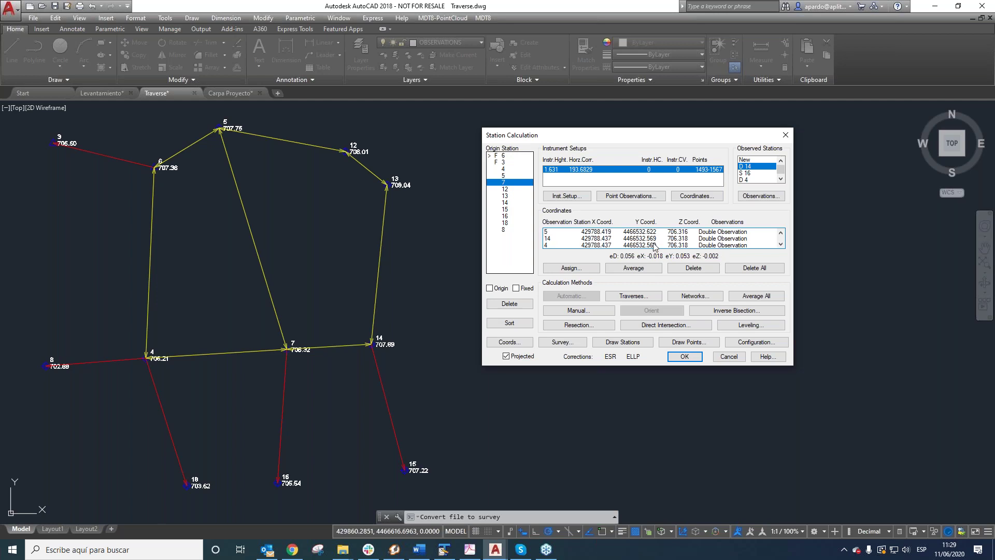
pyautogui.click(781, 244)
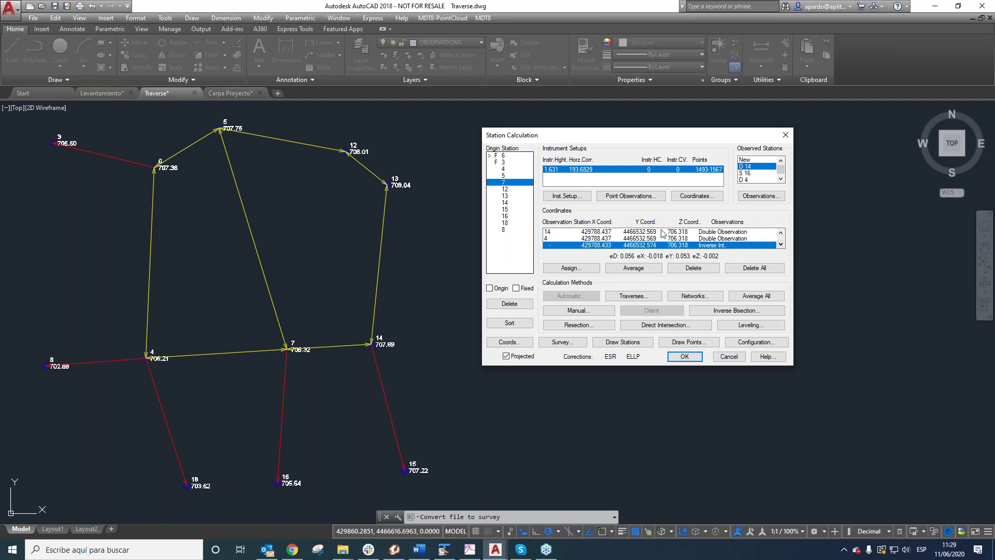
pyautogui.click(781, 232)
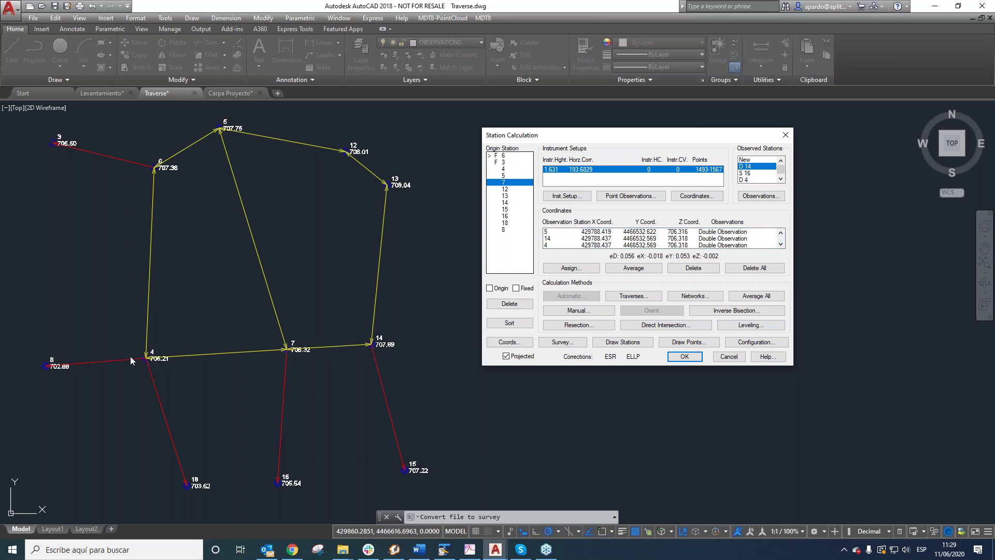
pyautogui.scroll(-1, 770, 236)
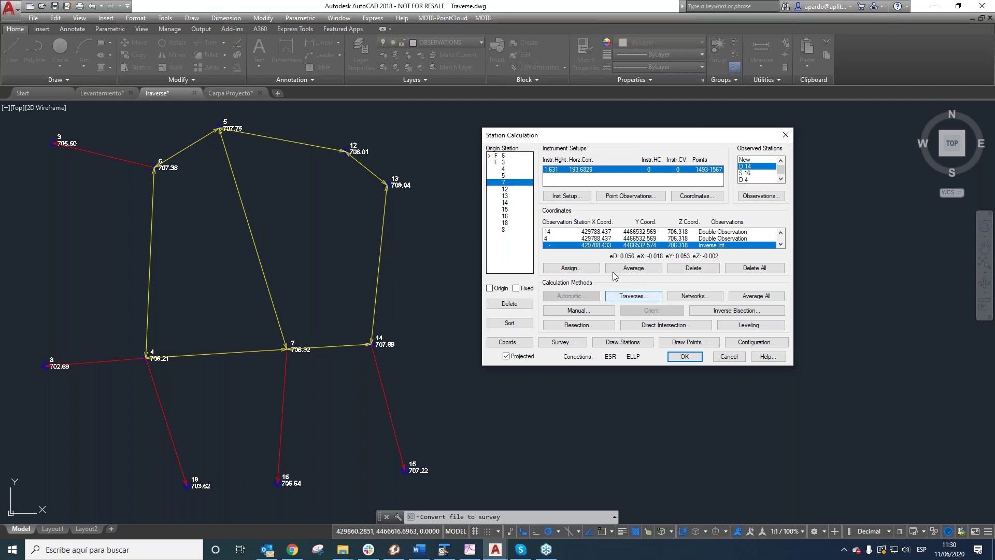
# - Review the calculated coordinates of stations 14, 6, 5 and 7
pyautogui.click(506, 202)
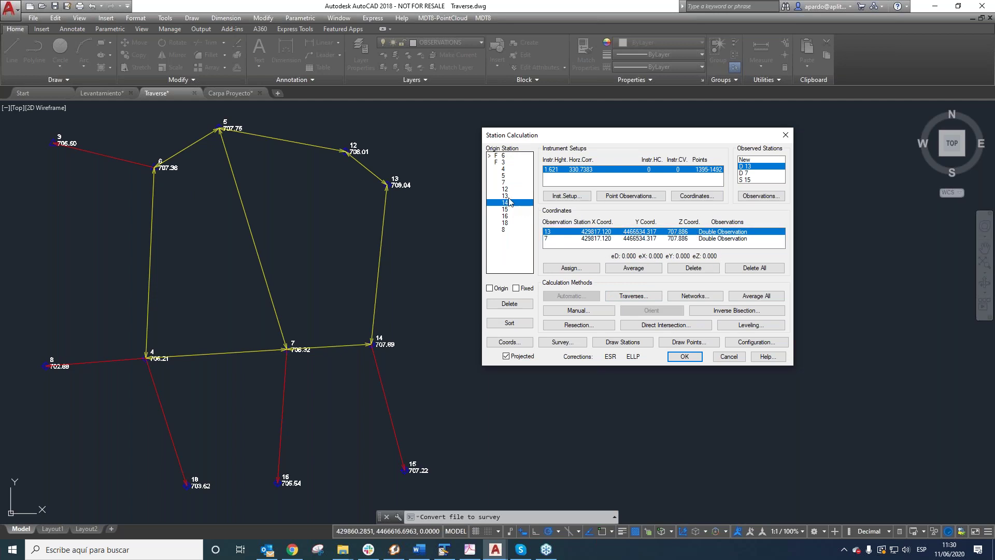
pyautogui.click(504, 156)
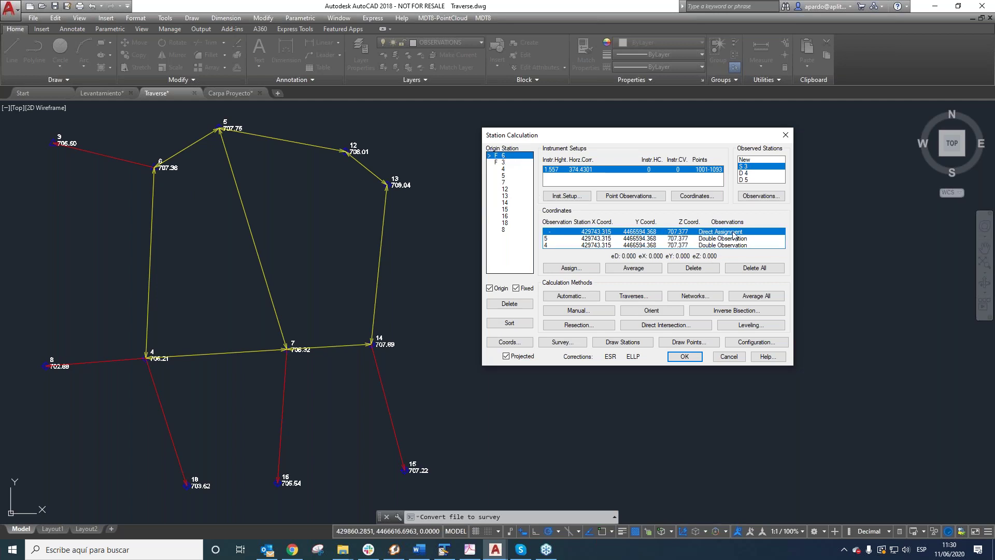
pyautogui.click(504, 176)
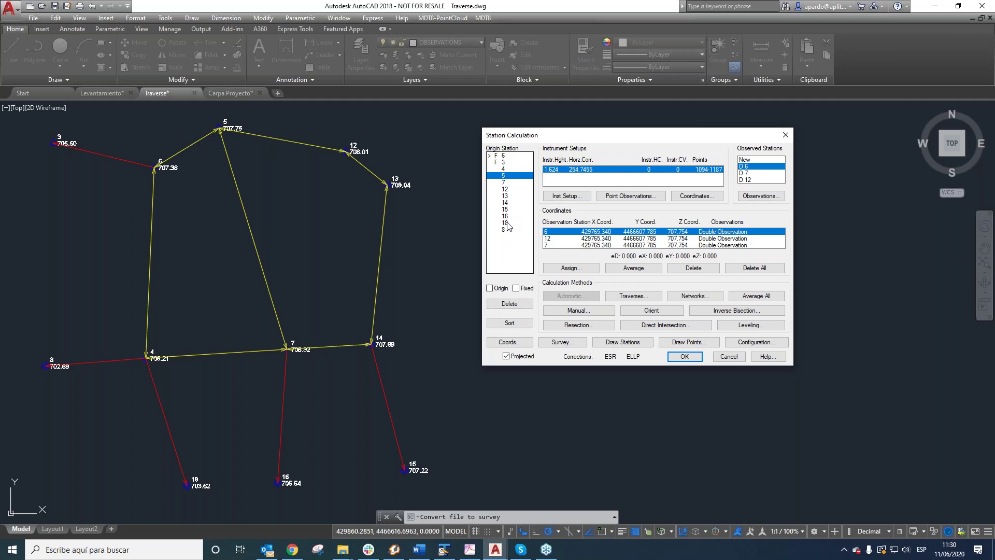
pyautogui.click(503, 182)
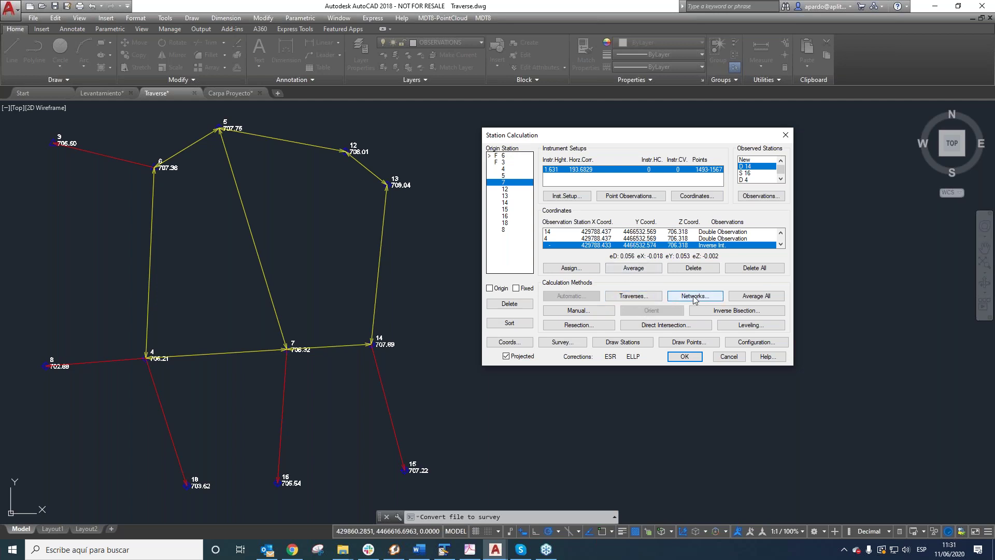
# - Define a closed traverse by selecting stations 6, 5, 12, 13, 14, 7 and 4 in the drawing
pyautogui.click(641, 297)
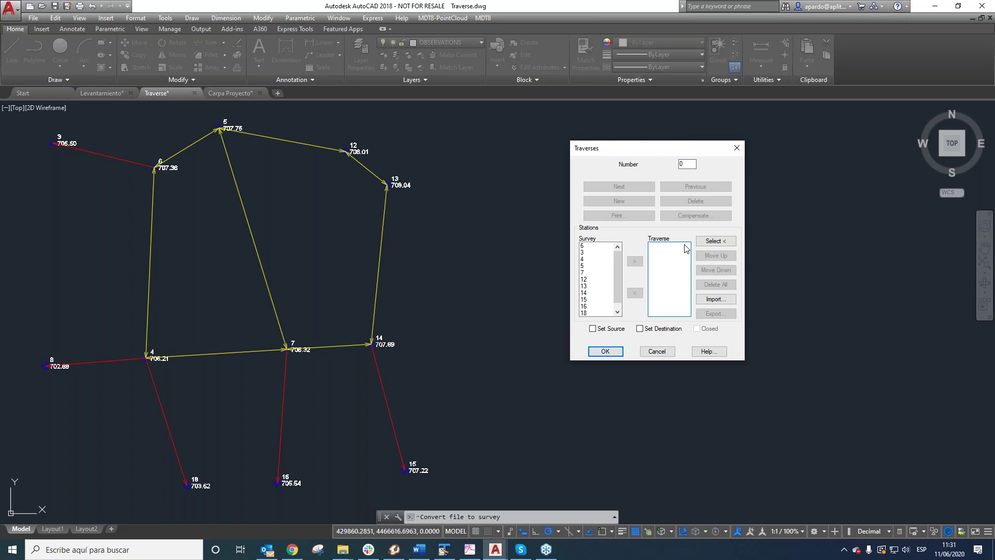
pyautogui.click(714, 242)
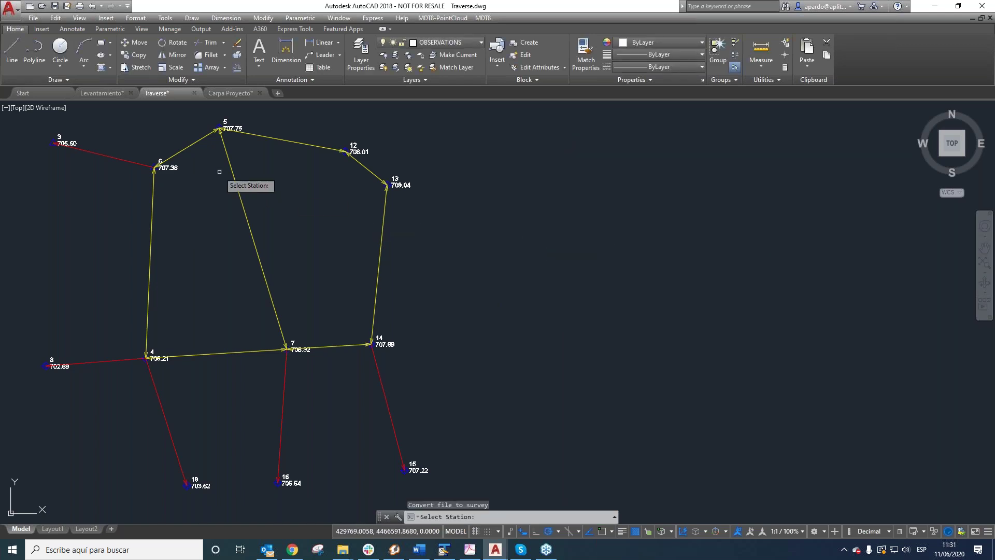
pyautogui.click(145, 167)
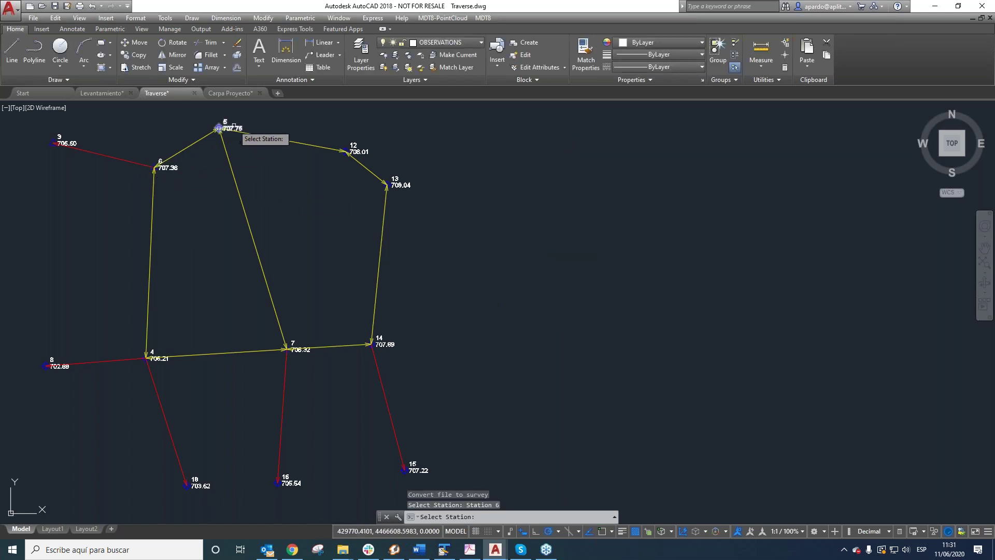
pyautogui.click(234, 128)
pyautogui.click(347, 152)
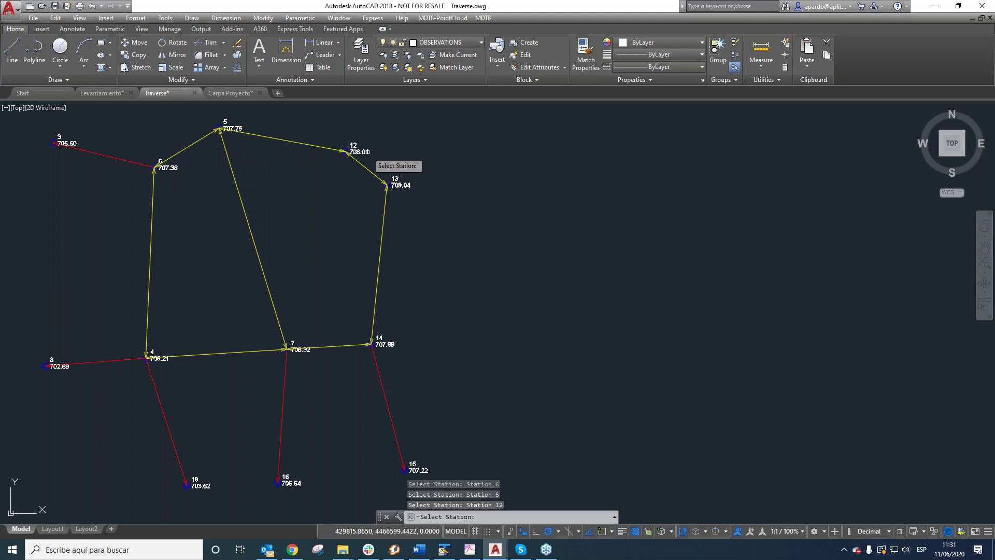
pyautogui.click(387, 184)
pyautogui.click(372, 344)
pyautogui.click(288, 348)
pyautogui.click(153, 351)
pyautogui.press('Return')
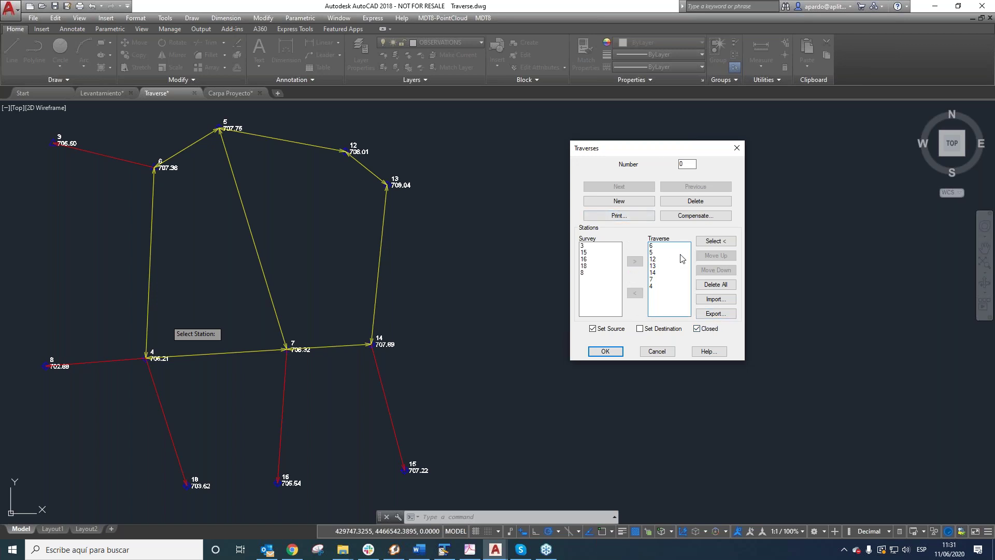
# - Export the traverse to TRAVERSE.POL in the 20200412 Topografía Clásica folder, overwriting the existing file
pyautogui.click(716, 313)
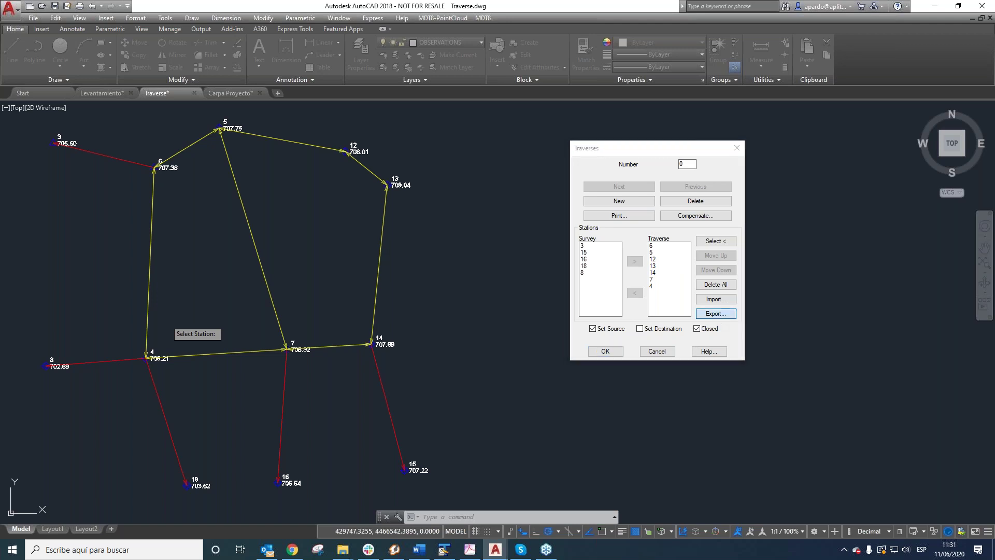
pyautogui.click(487, 225)
pyautogui.click(903, 467)
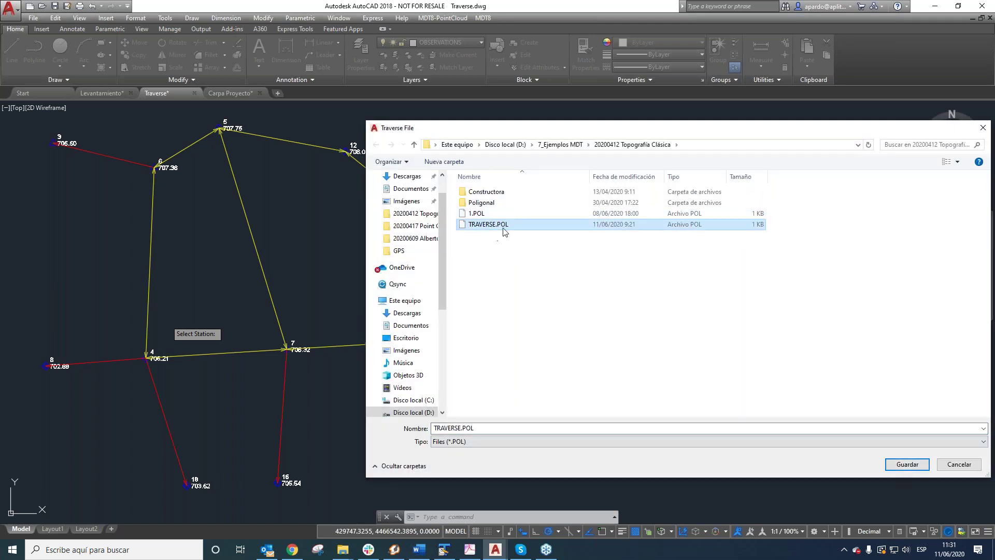
pyautogui.click(907, 467)
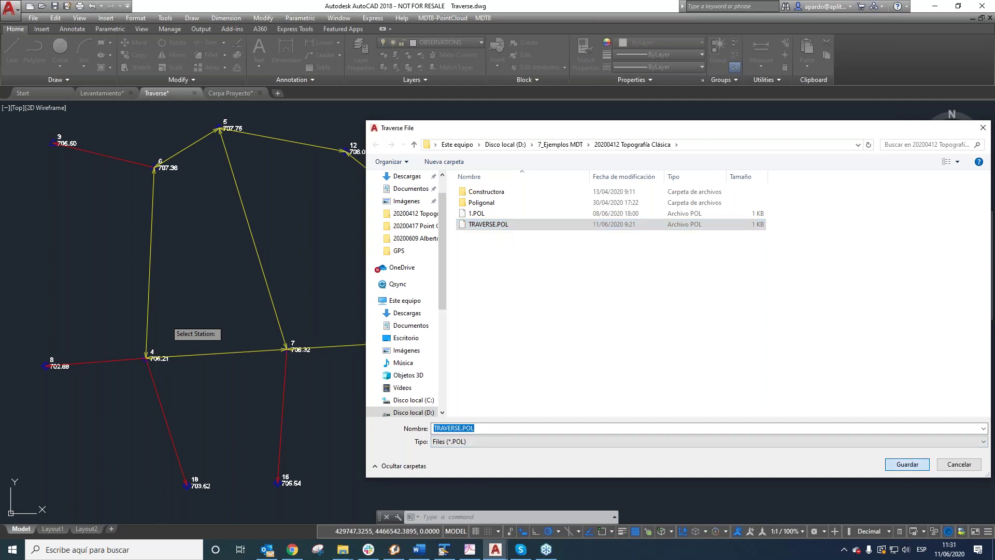
pyautogui.click(521, 276)
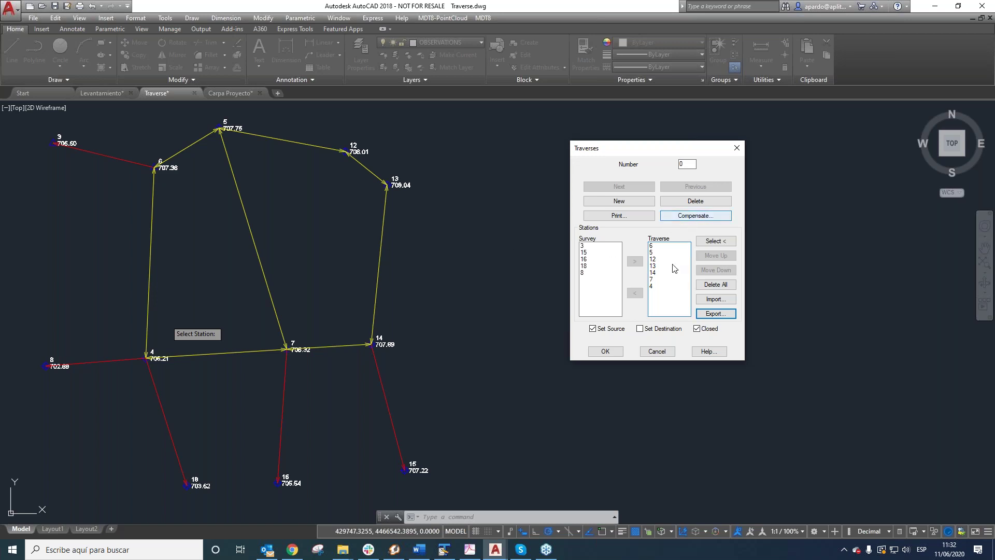
# - Compensate the traverse by least squares, fitting both planimetry and altimetry
pyautogui.click(690, 219)
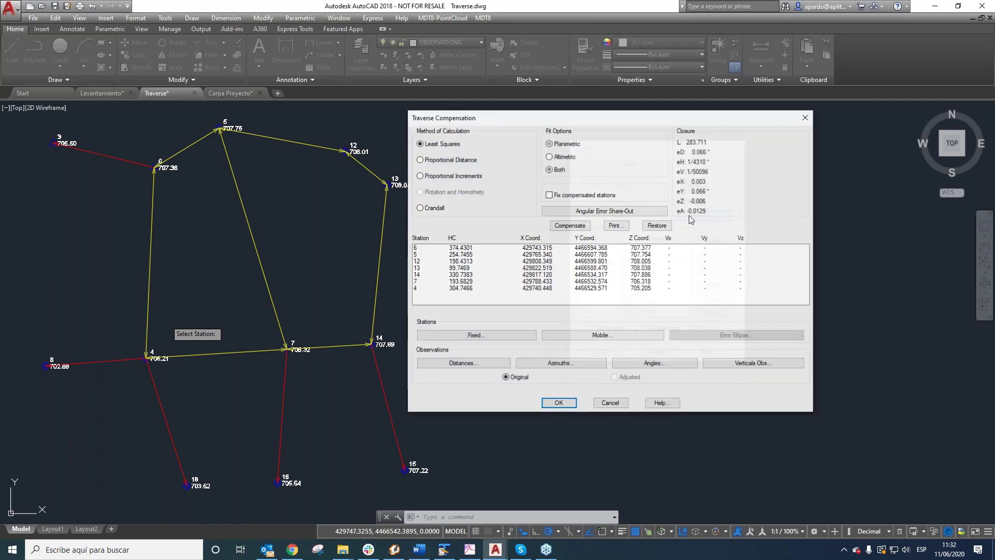
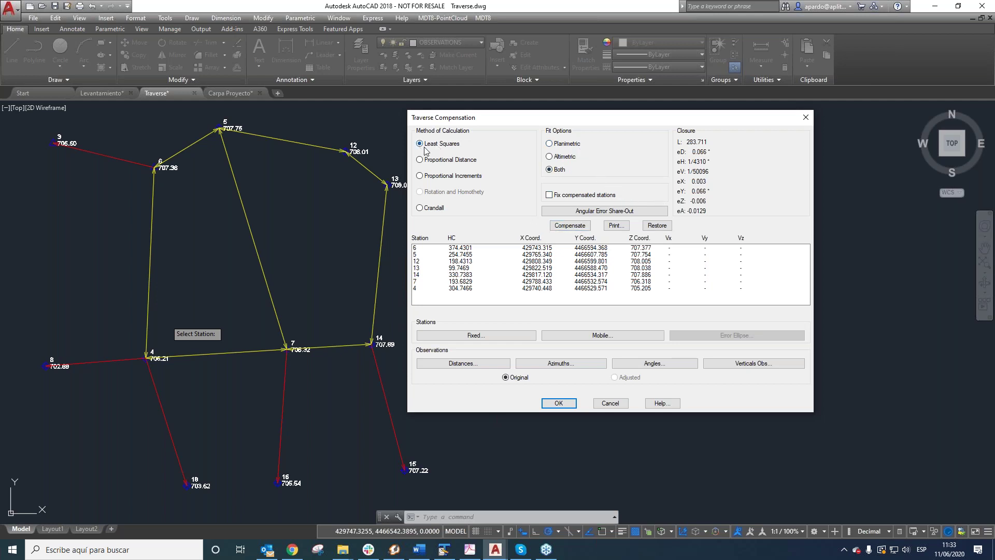
pyautogui.click(574, 228)
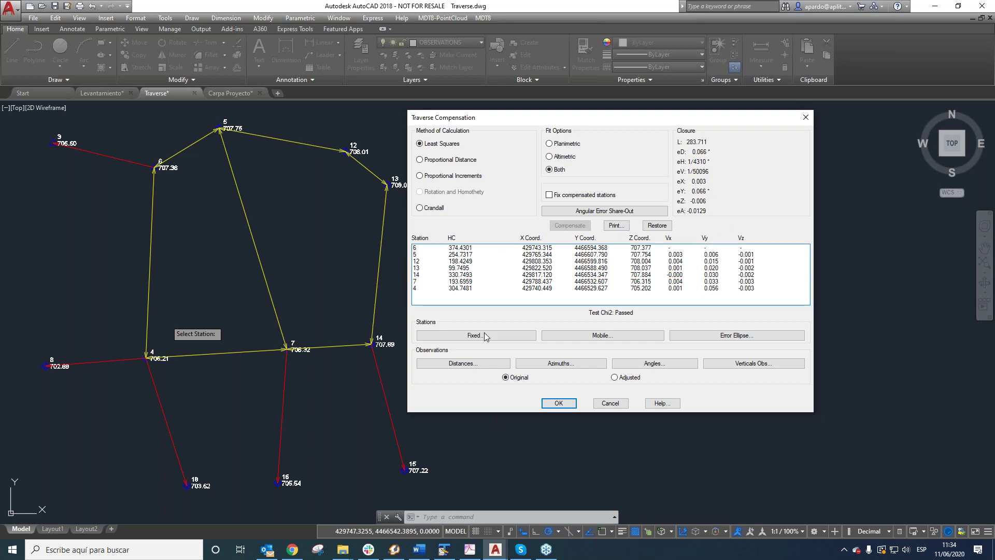
# - Accept the traverse compensation and the traverse definition, and review the compensated coordinates of station 13
pyautogui.click(559, 405)
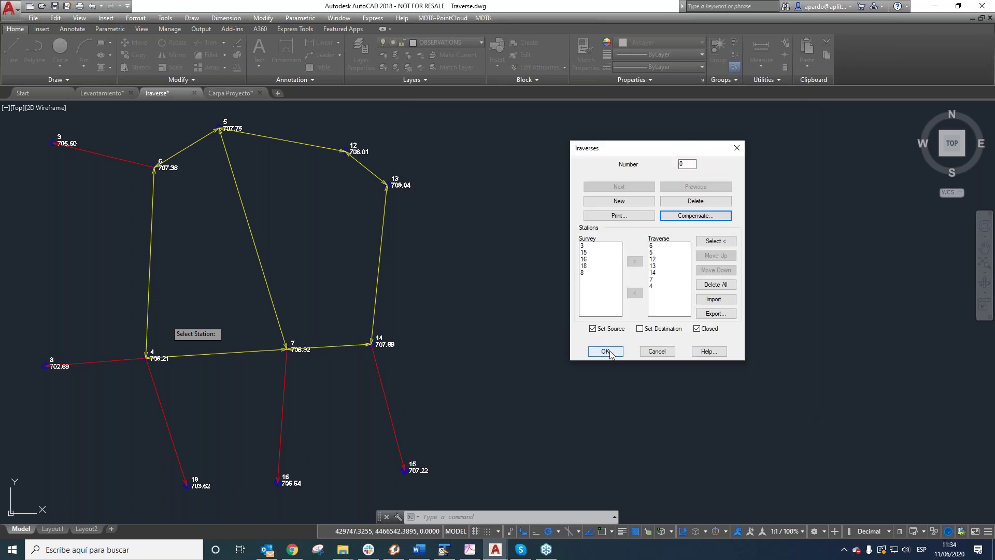
pyautogui.click(606, 352)
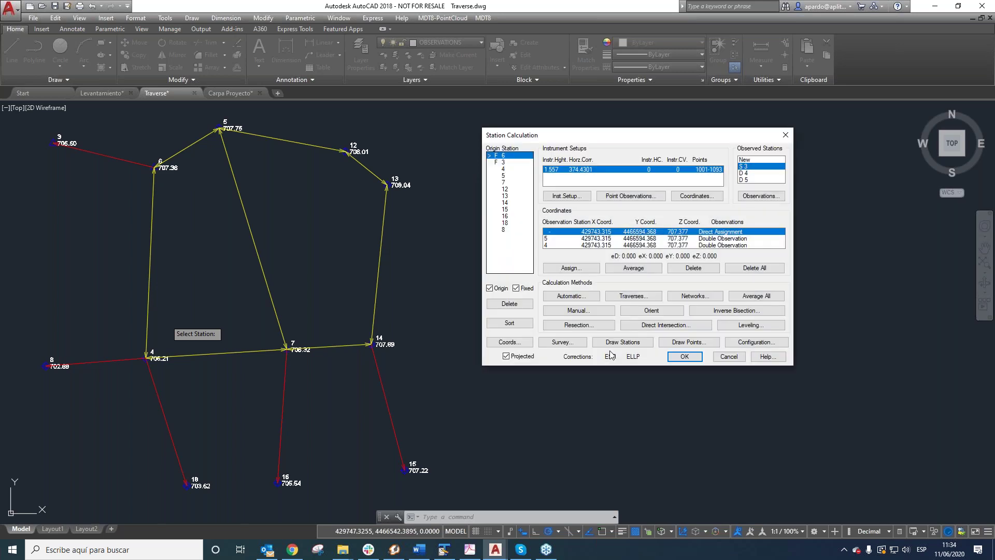
pyautogui.click(506, 197)
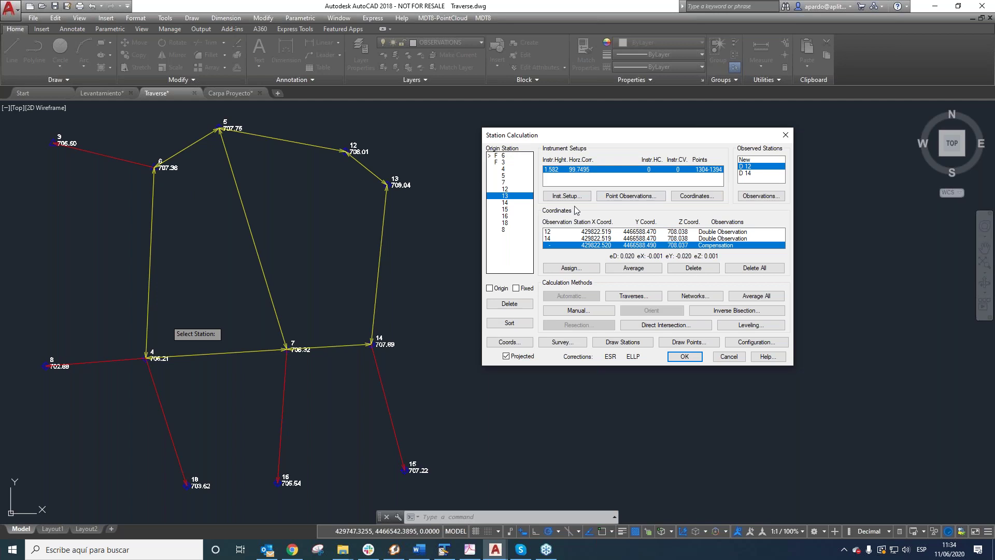
# - Define a network automatically from the survey's stations and observations, accept it, and review the coordinates of all stations
pyautogui.click(694, 297)
pyautogui.moveTo(548, 199); pyautogui.dragTo(663, 153)
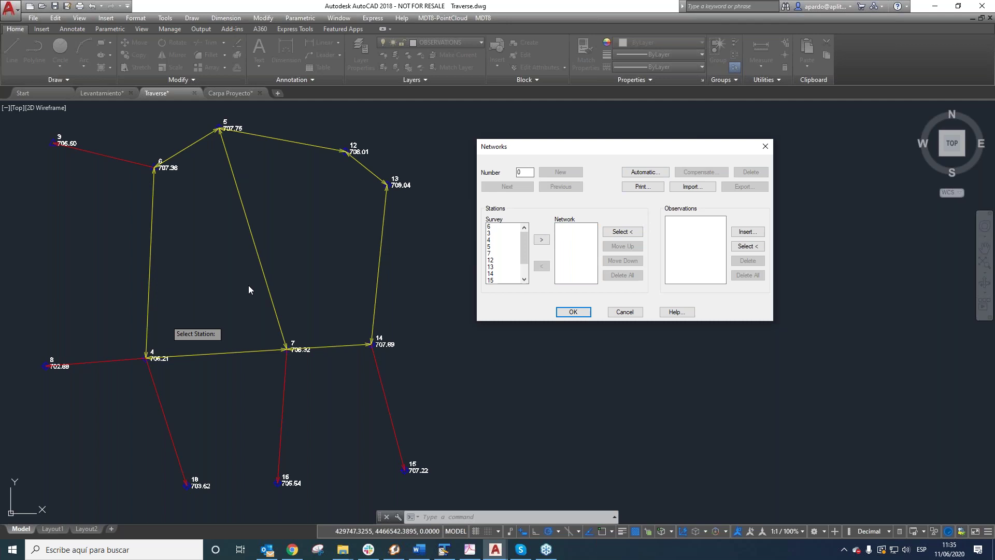
pyautogui.click(642, 172)
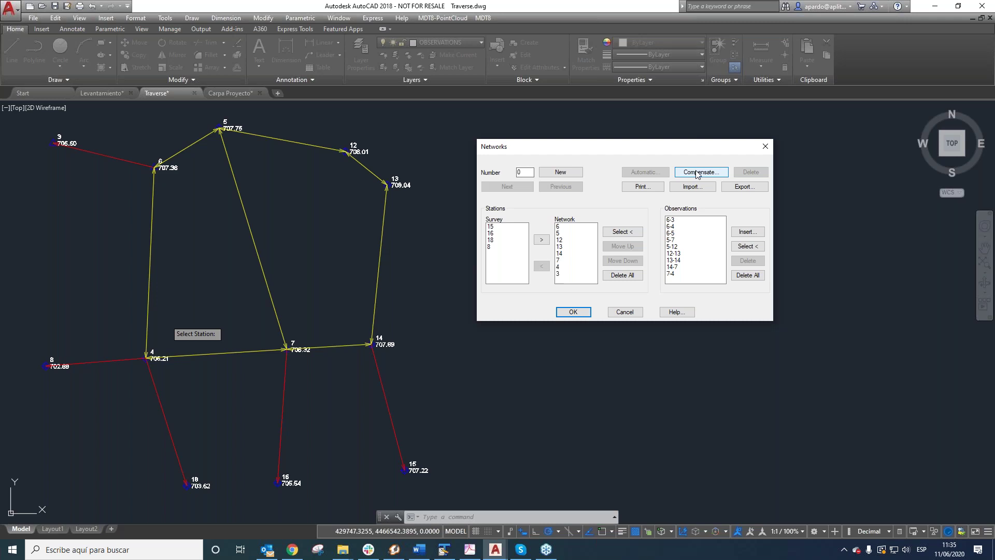
pyautogui.click(574, 312)
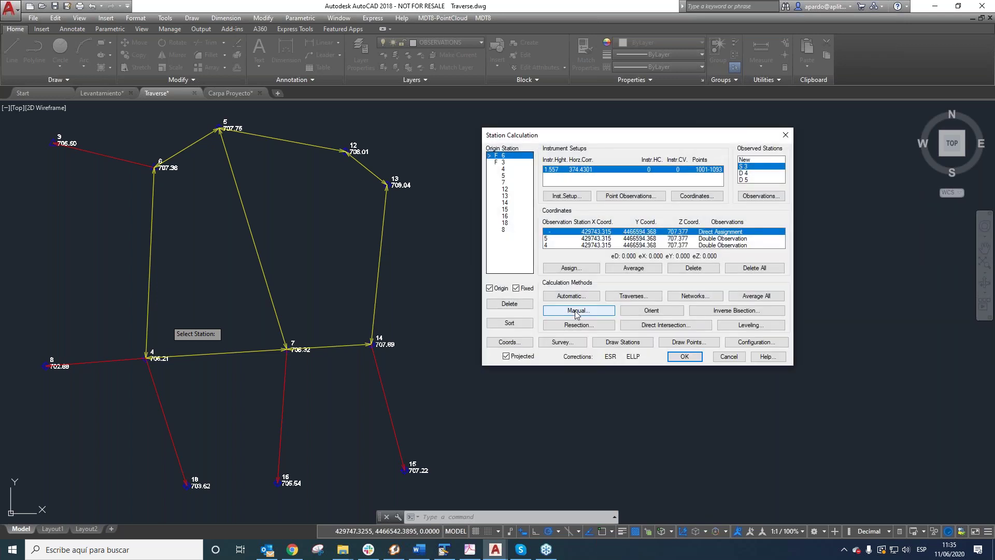
pyautogui.click(510, 342)
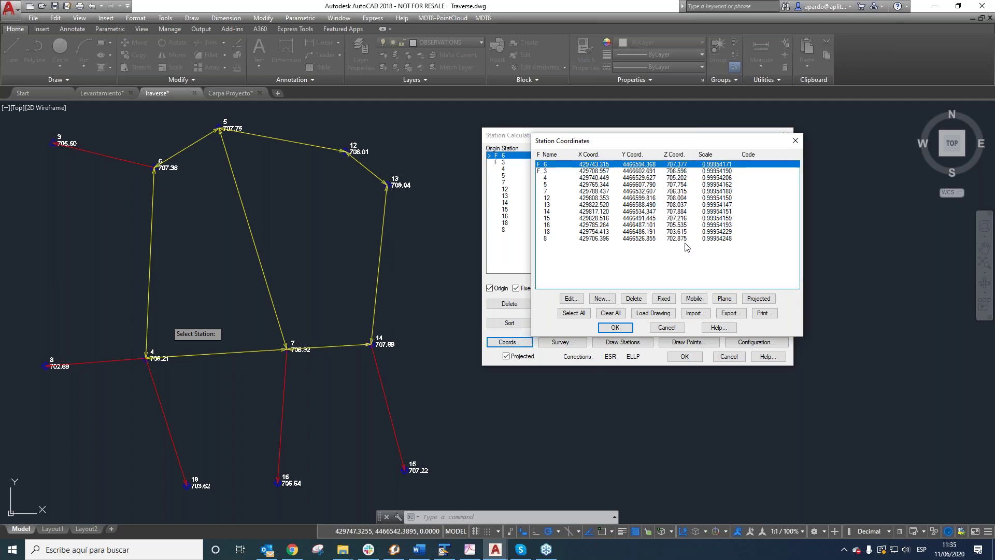
pyautogui.click(621, 328)
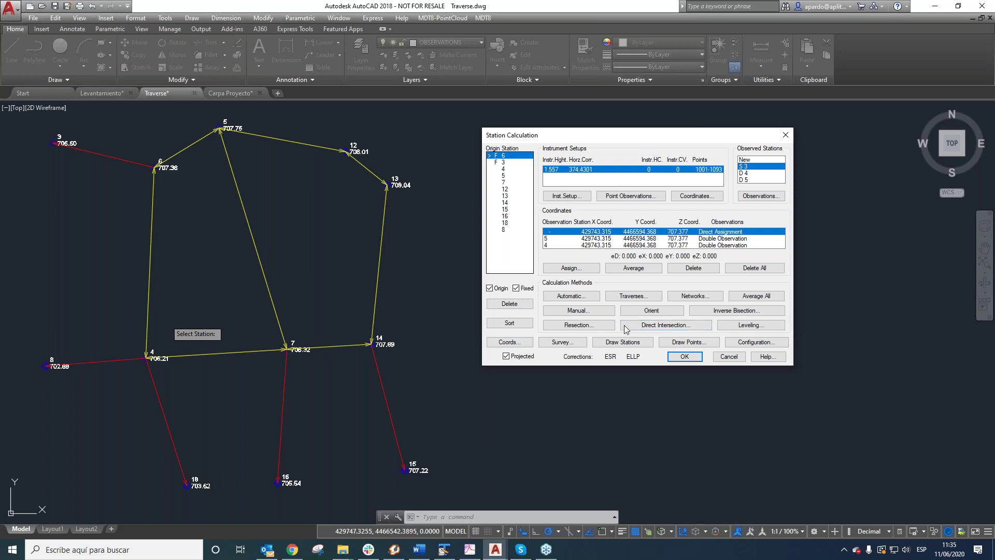
# - Draw all surveyed points in Replace mode on layer PUNTOS, with text height 0.07 mm, scale 50 and drawing from codes enabled
pyautogui.click(690, 344)
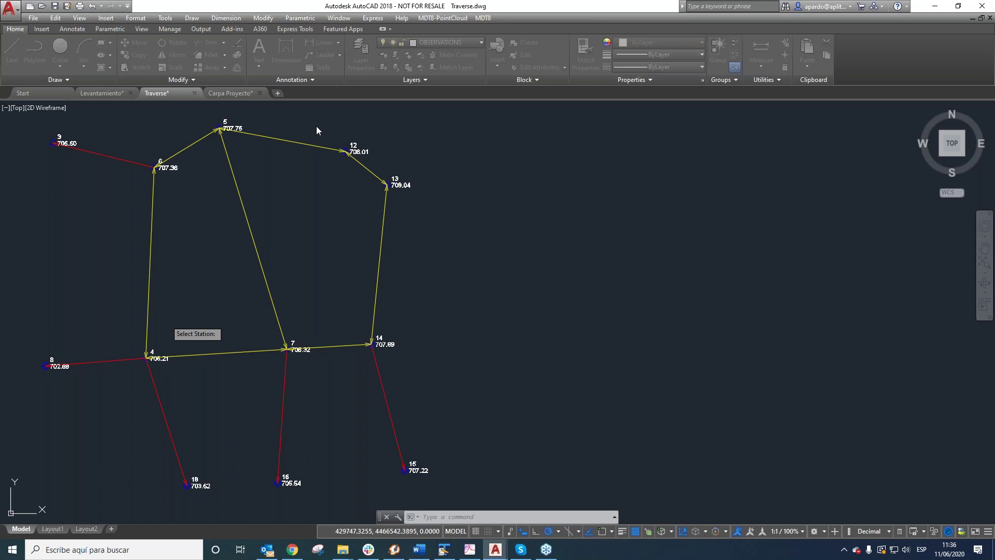
pyautogui.press('Return')
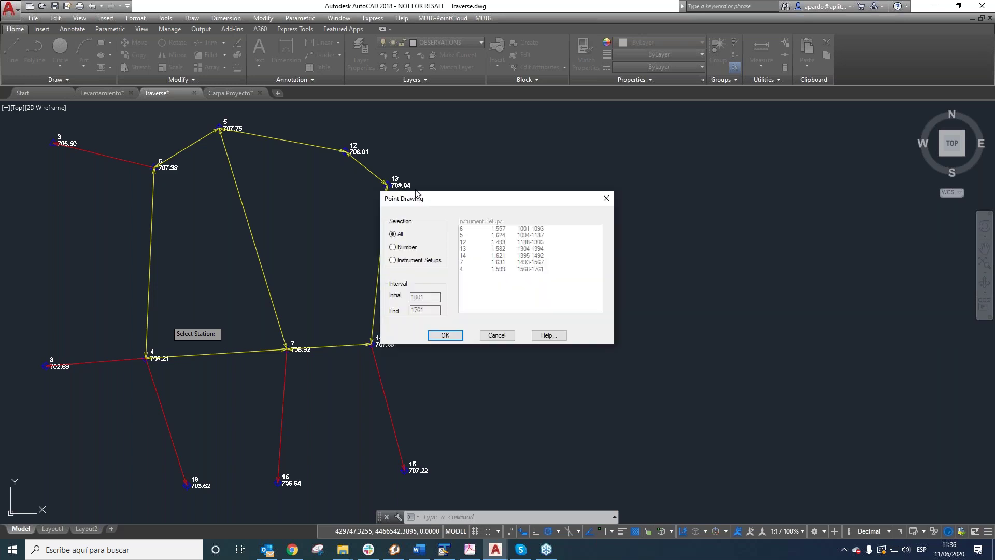
pyautogui.moveTo(471, 202); pyautogui.dragTo(631, 154)
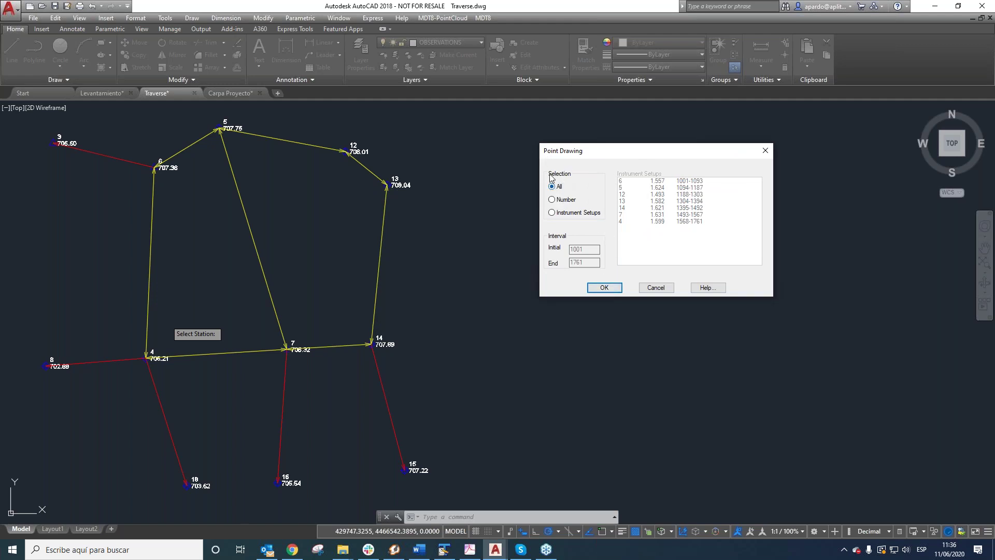
pyautogui.click(605, 287)
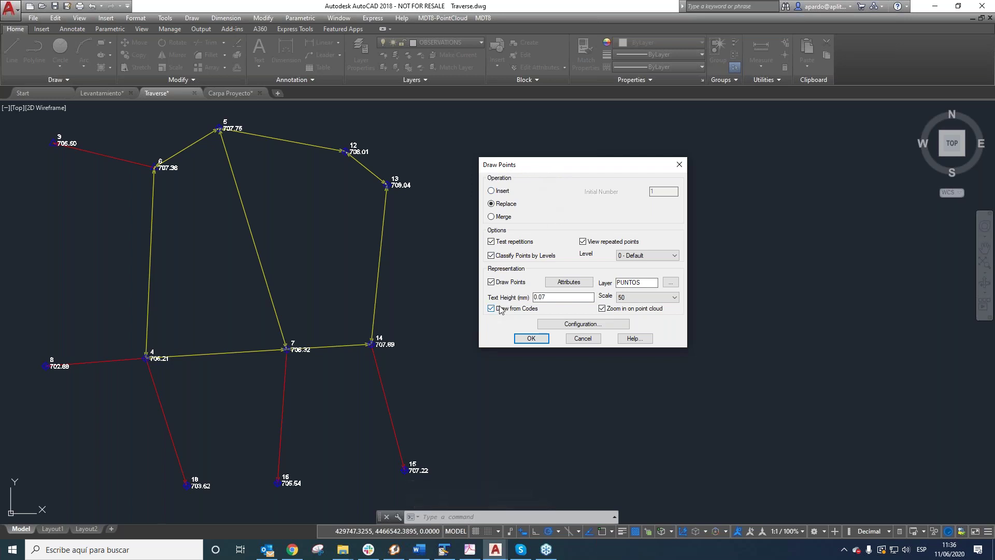
pyautogui.click(601, 325)
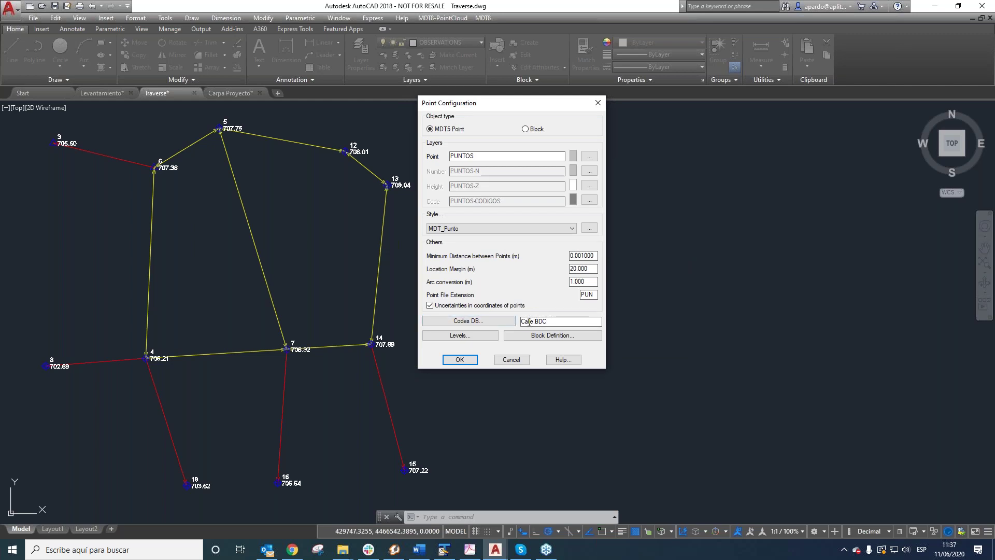
pyautogui.click(459, 360)
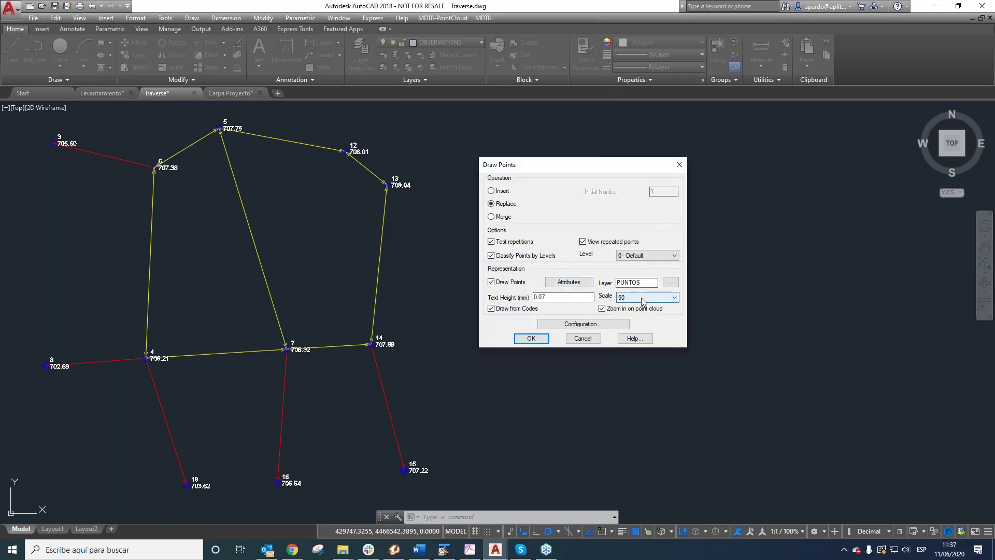
pyautogui.doubleClick(531, 295)
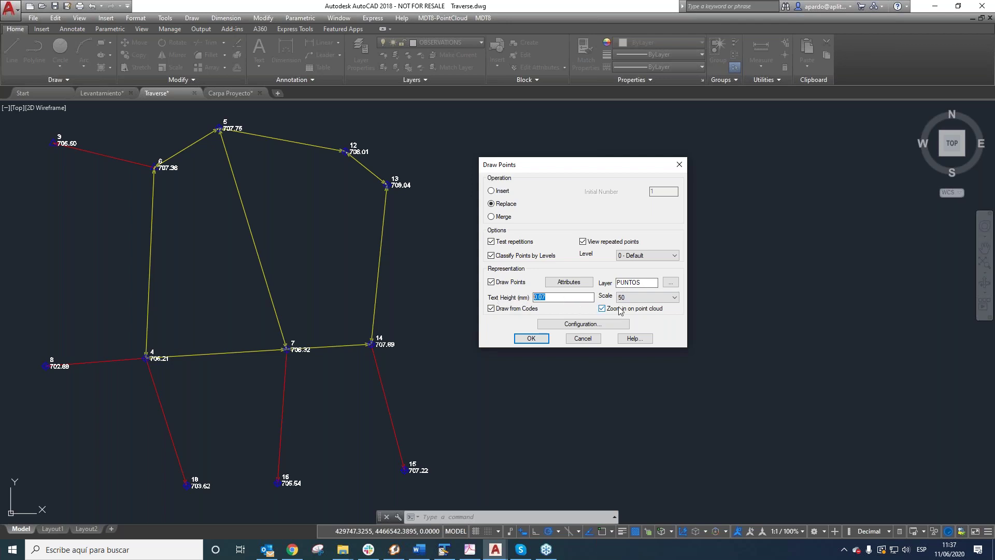
pyautogui.click(533, 340)
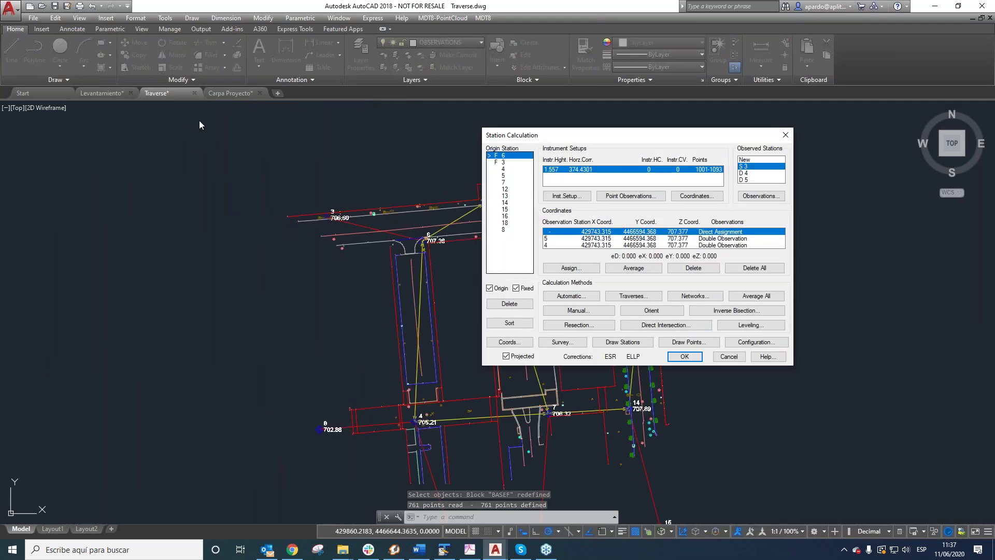
# - Check the drawn points and linework around the stations, and accept the station calculation
pyautogui.moveTo(563, 137); pyautogui.dragTo(820, 153)
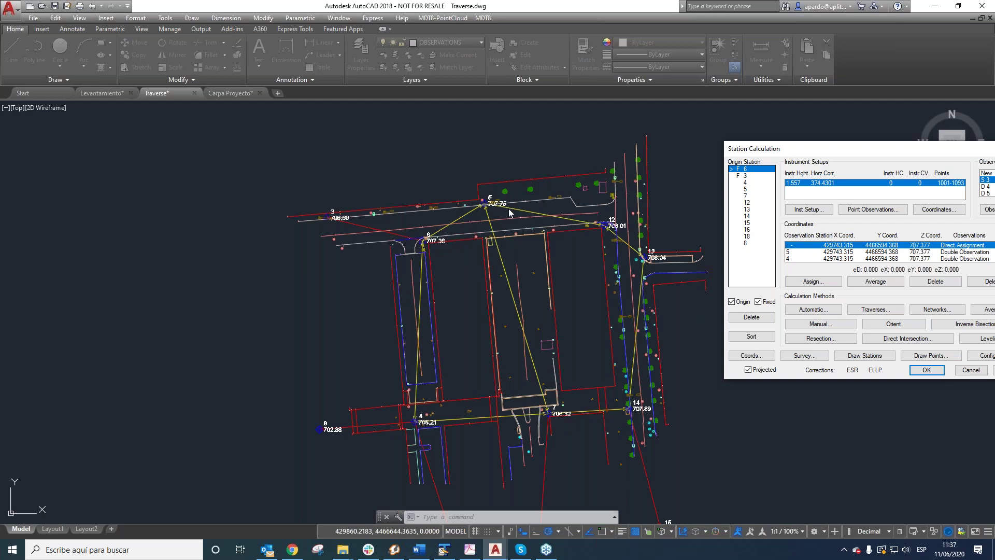
pyautogui.moveTo(817, 150); pyautogui.dragTo(609, 131)
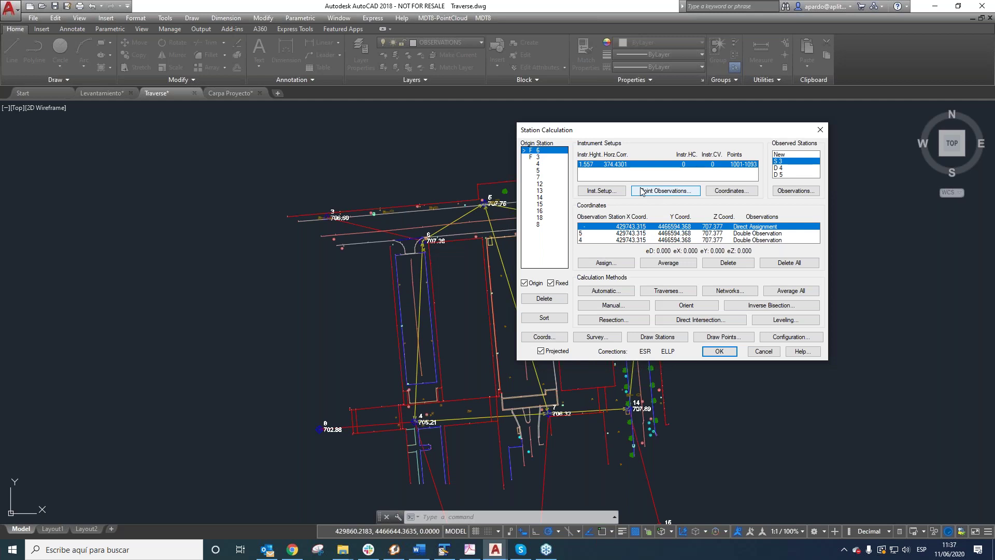
pyautogui.click(720, 352)
# - Examine the drawn survey plan, including its linework, symbols and the observation line between stations 5 and 12
pyautogui.scroll(-2, 401, 291)
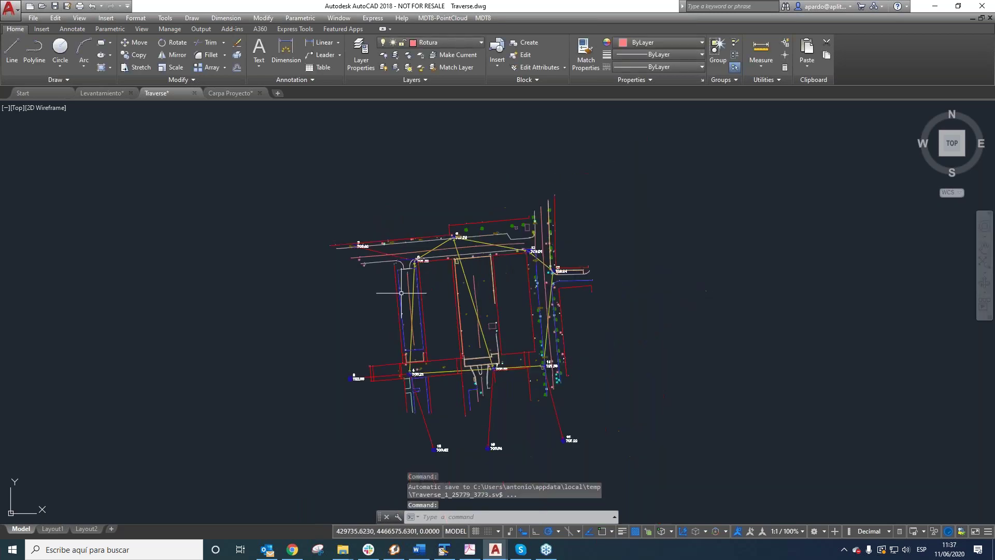
pyautogui.scroll(2, 435, 327)
pyautogui.scroll(-1, 415, 326)
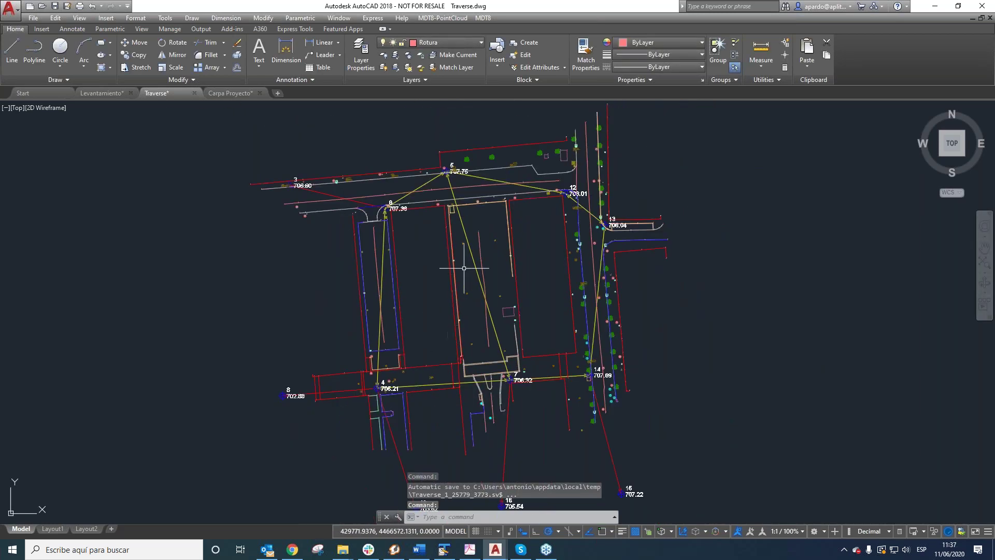
pyautogui.scroll(-2, 404, 330)
pyautogui.scroll(2, 445, 336)
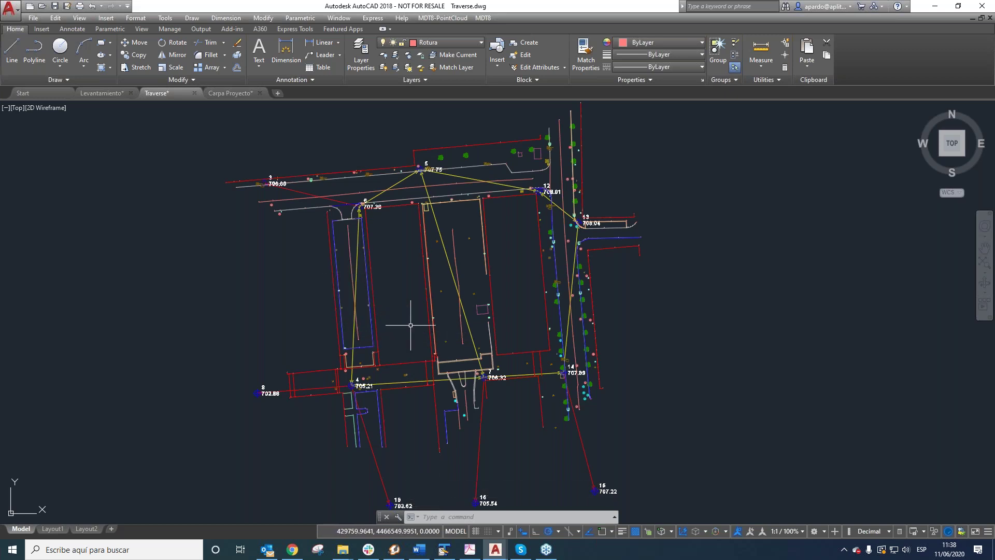
pyautogui.click(462, 175)
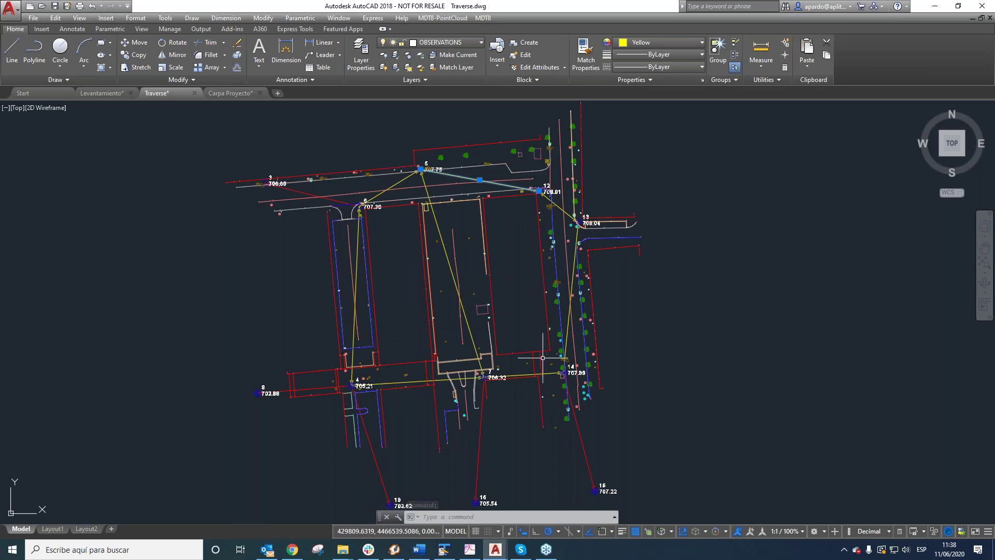
pyautogui.scroll(-3, 543, 358)
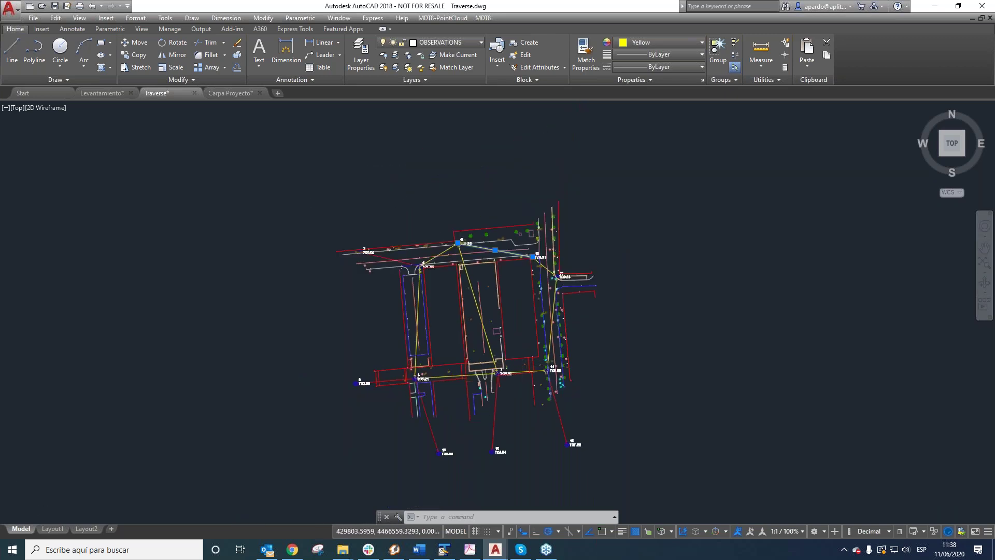
pyautogui.scroll(3, 544, 326)
# - List the survey points with their attributes and review their codes, bases, observation data and coordinate uncertainties
pyautogui.click(483, 18)
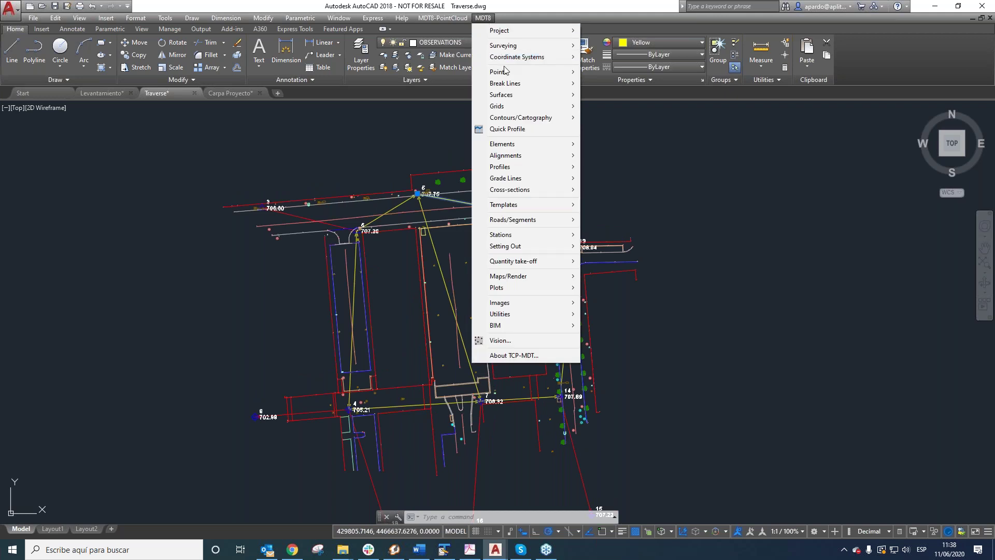
pyautogui.moveTo(507, 75)
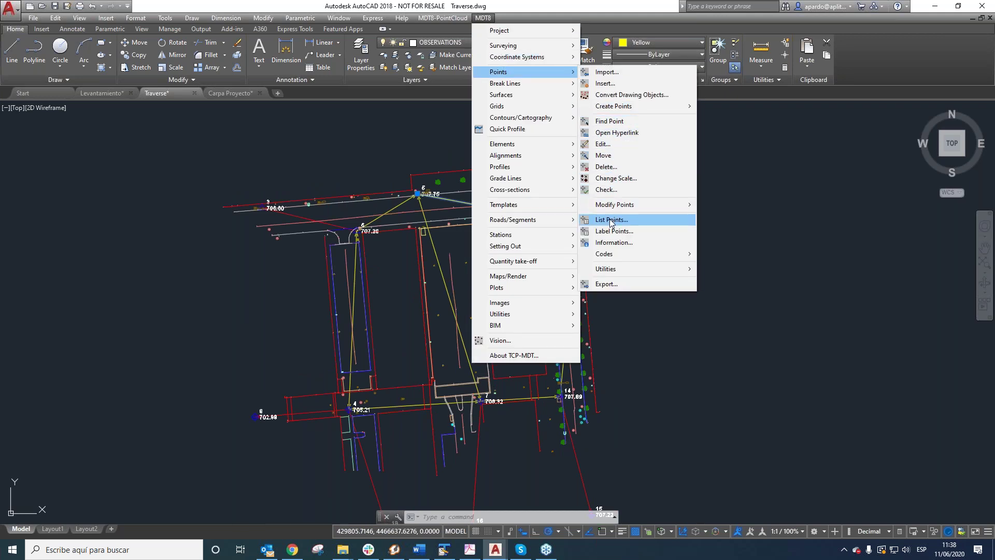
pyautogui.click(612, 220)
pyautogui.click(505, 362)
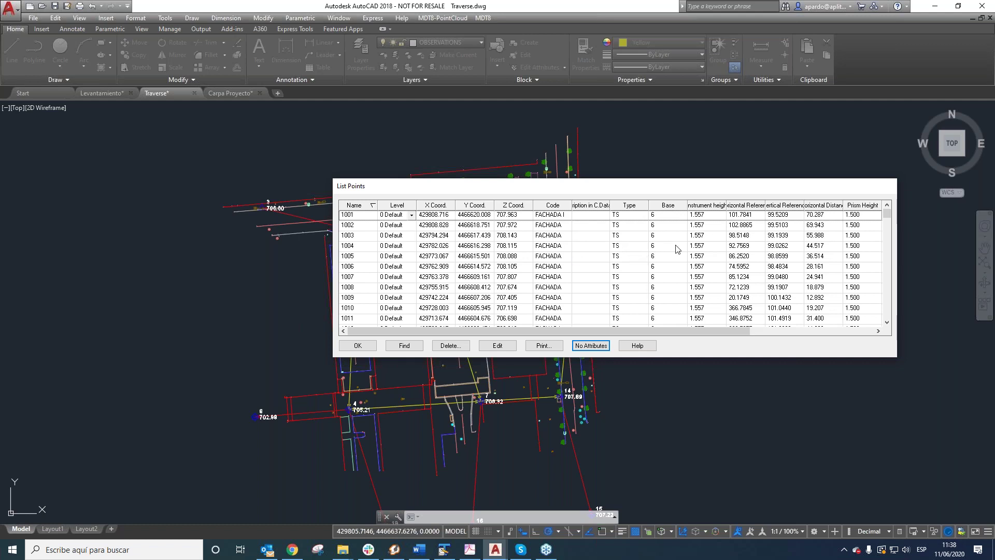
pyautogui.click(660, 267)
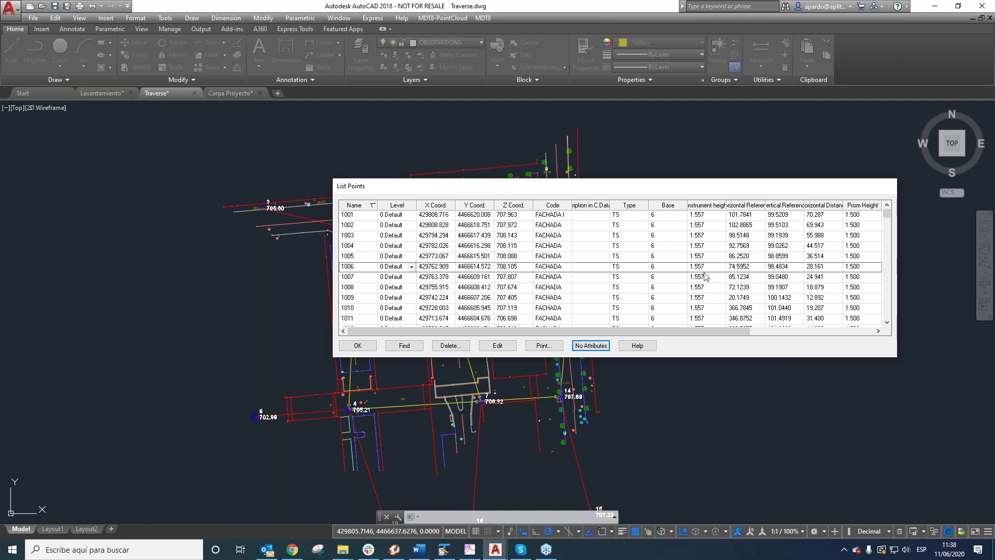
pyautogui.moveTo(726, 332); pyautogui.dragTo(819, 332)
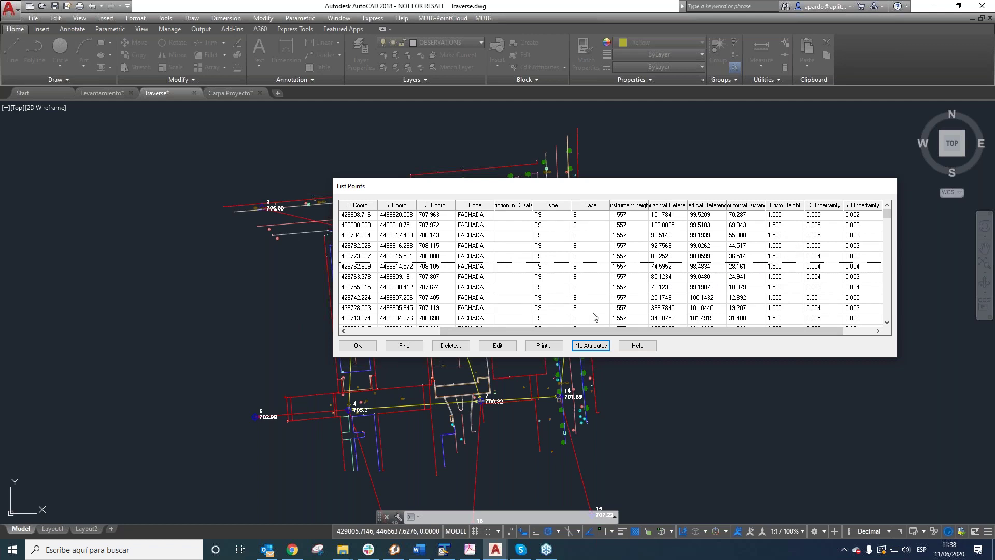
pyautogui.click(358, 345)
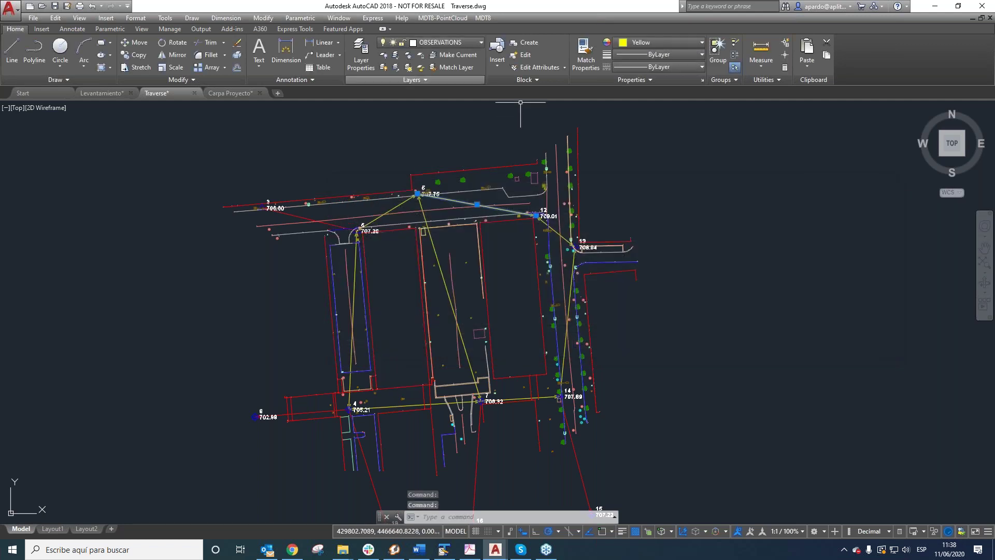
pyautogui.scroll(3, 441, 176)
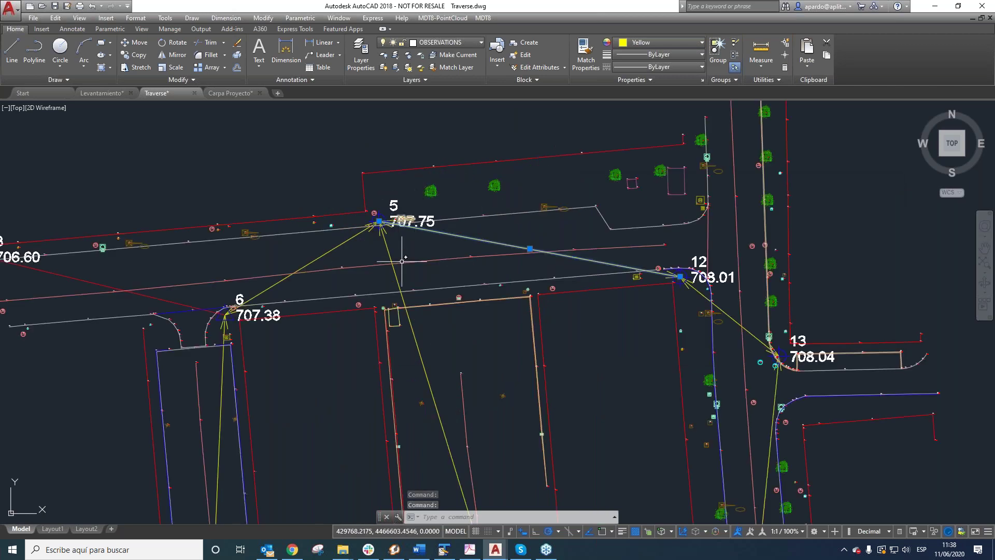
pyautogui.scroll(-3, 412, 290)
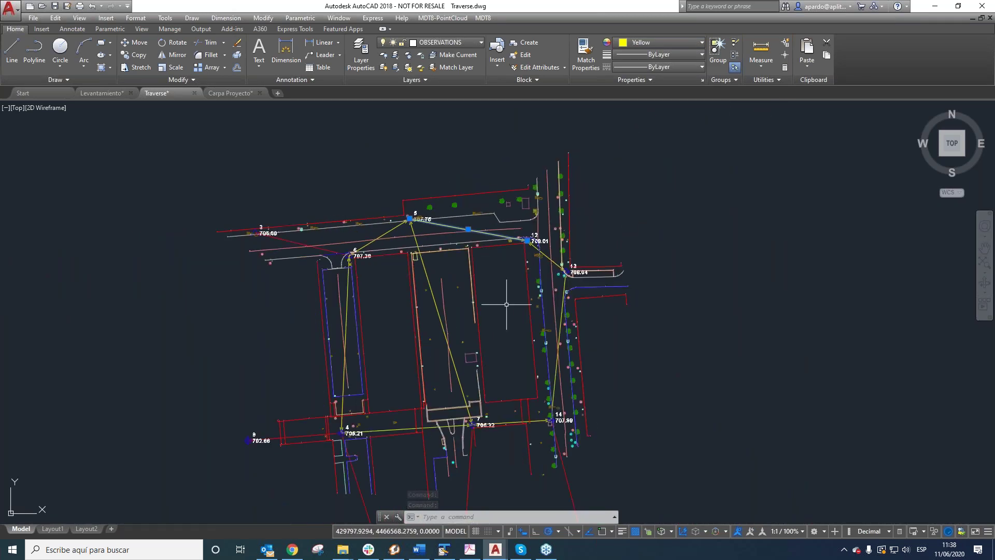
pyautogui.scroll(2, 437, 208)
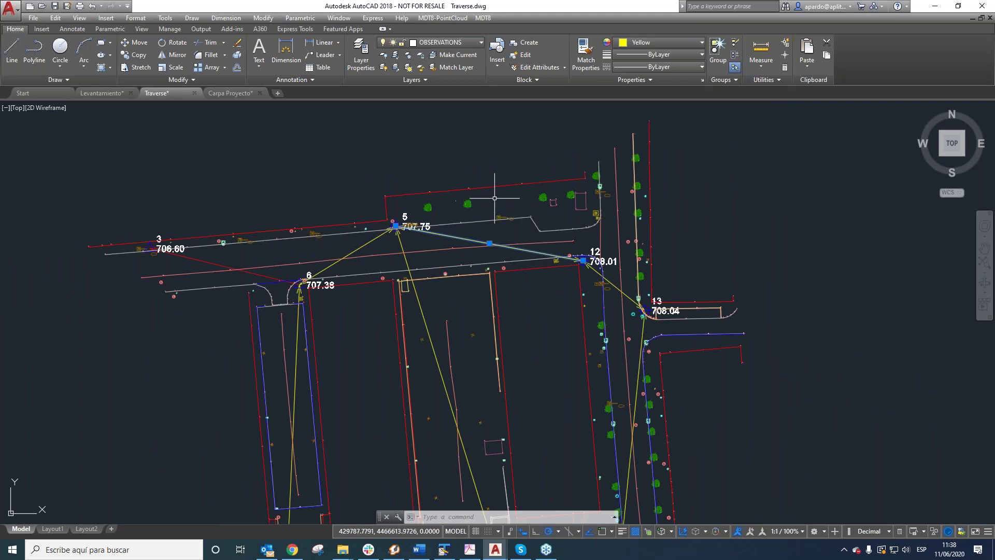
pyautogui.scroll(3, 513, 200)
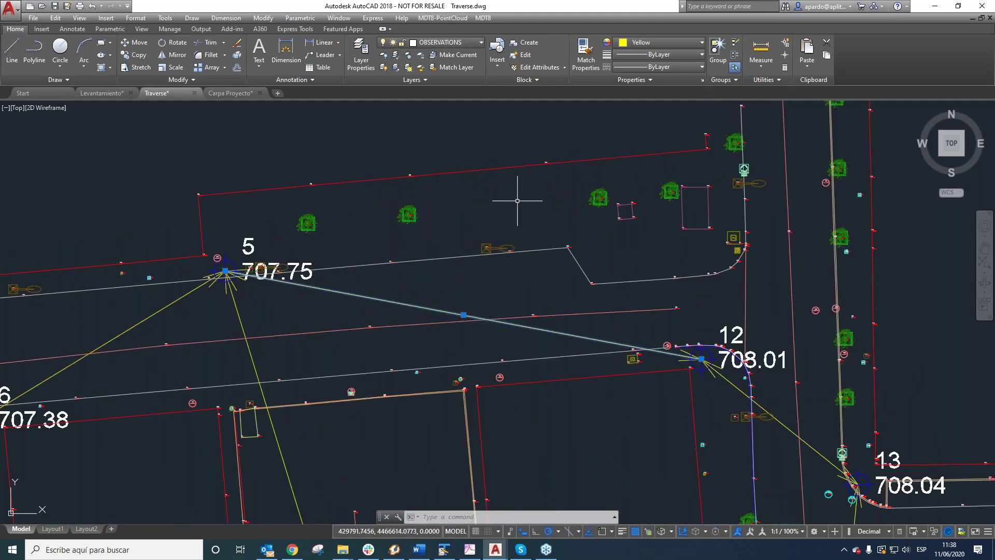
pyautogui.scroll(4, 502, 233)
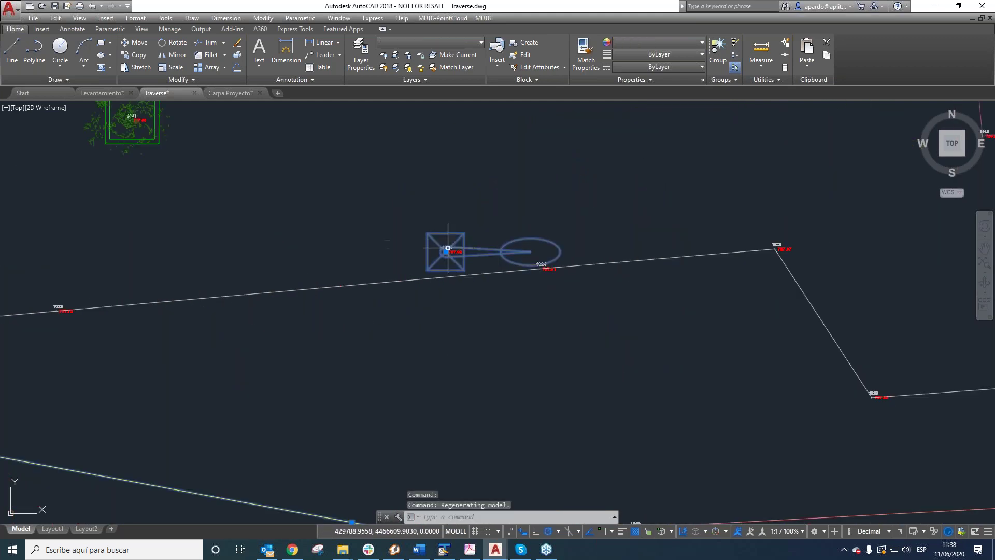
pyautogui.click(165, 43)
pyautogui.click(446, 252)
pyautogui.scroll(-5, 469, 350)
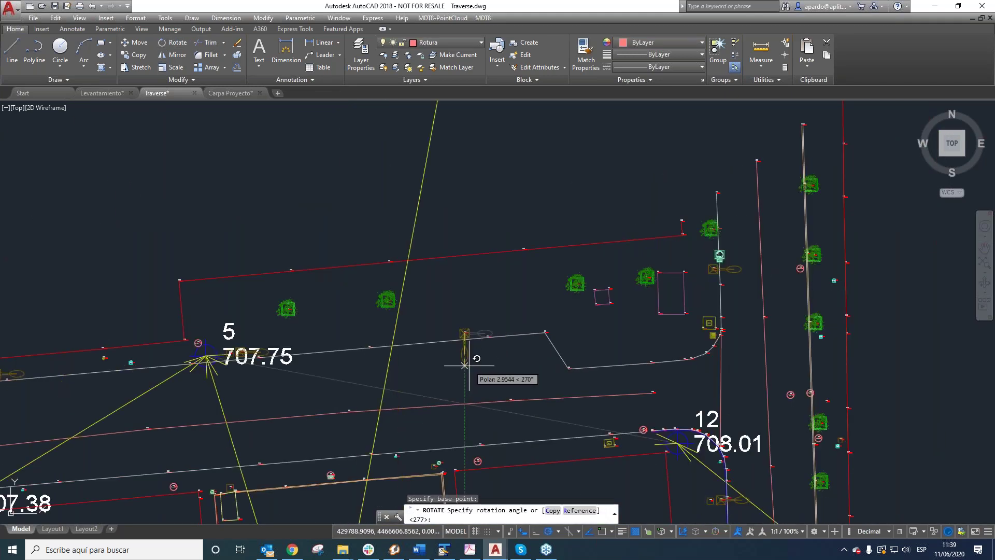
pyautogui.press('Escape')
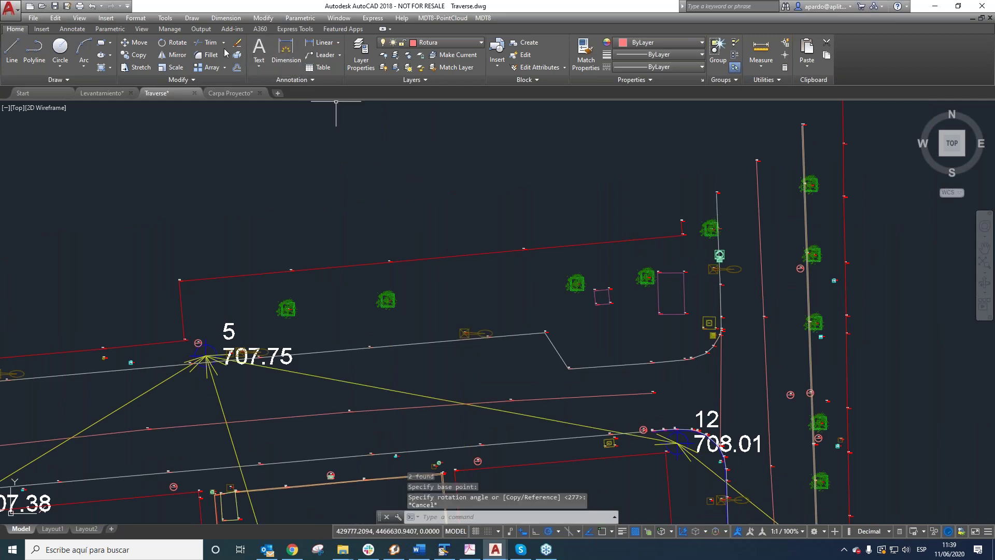
# - Rotate the streetlight symbol between stations 5 and 12 about its centre so that its arm points south, across the kerb line
pyautogui.click(168, 47)
pyautogui.click(466, 333)
pyautogui.press('Return')
pyautogui.scroll(2, 469, 337)
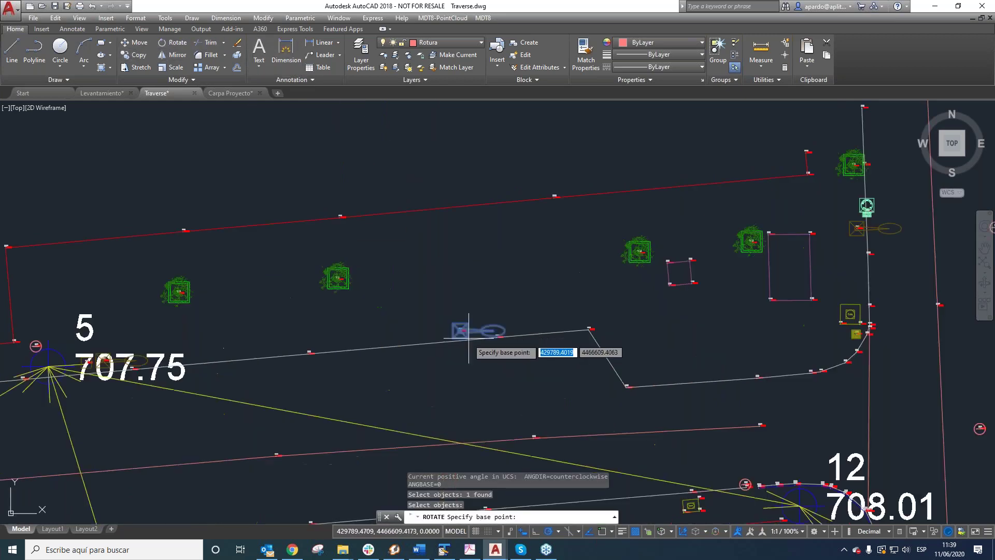
pyautogui.scroll(8, 469, 337)
pyautogui.click(363, 251)
pyautogui.scroll(-4, 435, 187)
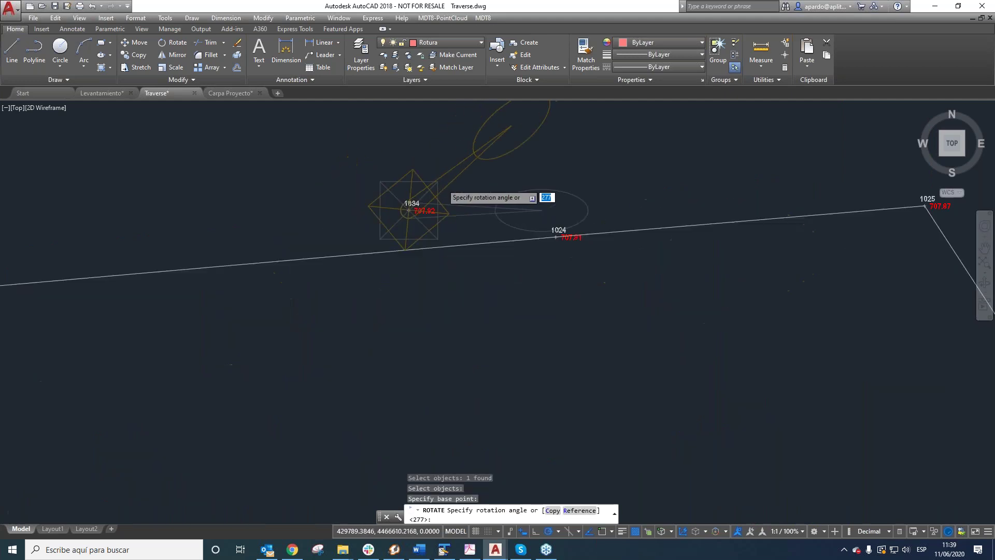
pyautogui.scroll(-2, 445, 191)
pyautogui.click(446, 355)
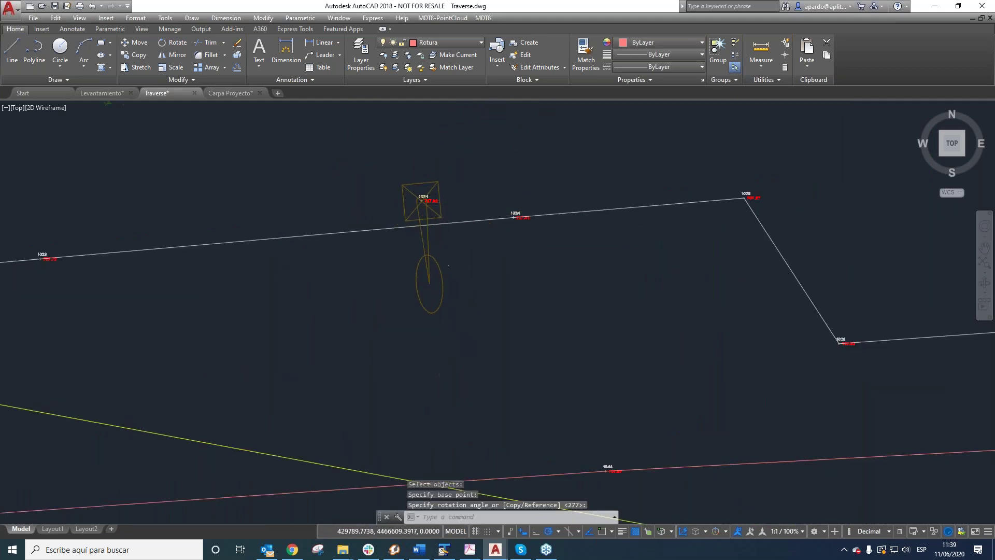
pyautogui.scroll(-5, 456, 249)
pyautogui.press('Escape')
pyautogui.press('Escape')
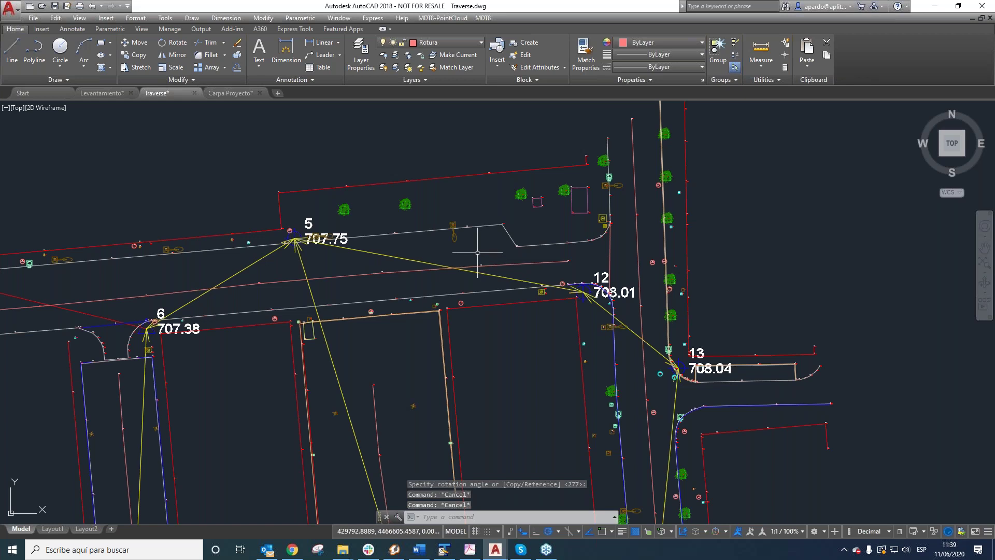
# - Examine the rotated streetlight, the gas cover symbols at the curved kerb corner and the one near station 12
pyautogui.scroll(4, 455, 223)
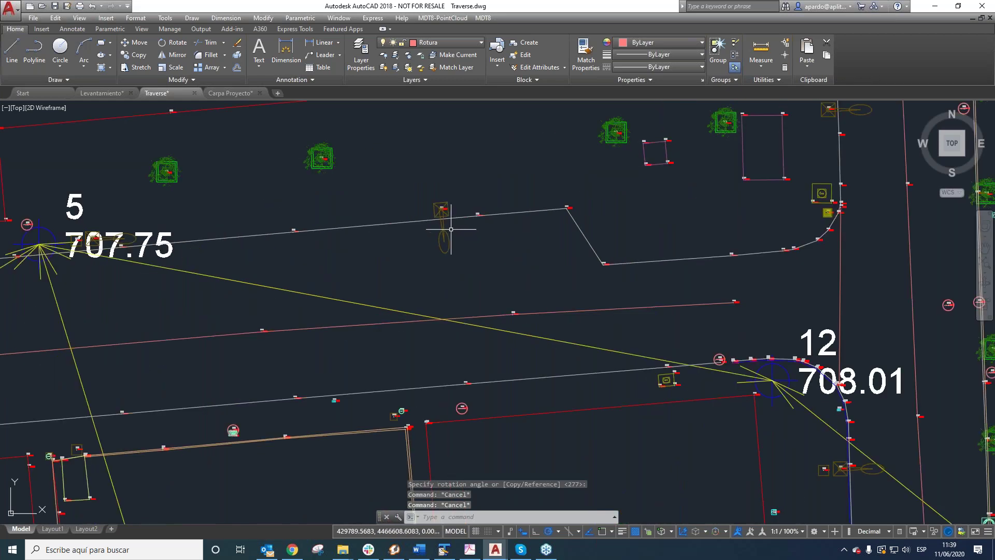
pyautogui.scroll(-2, 448, 225)
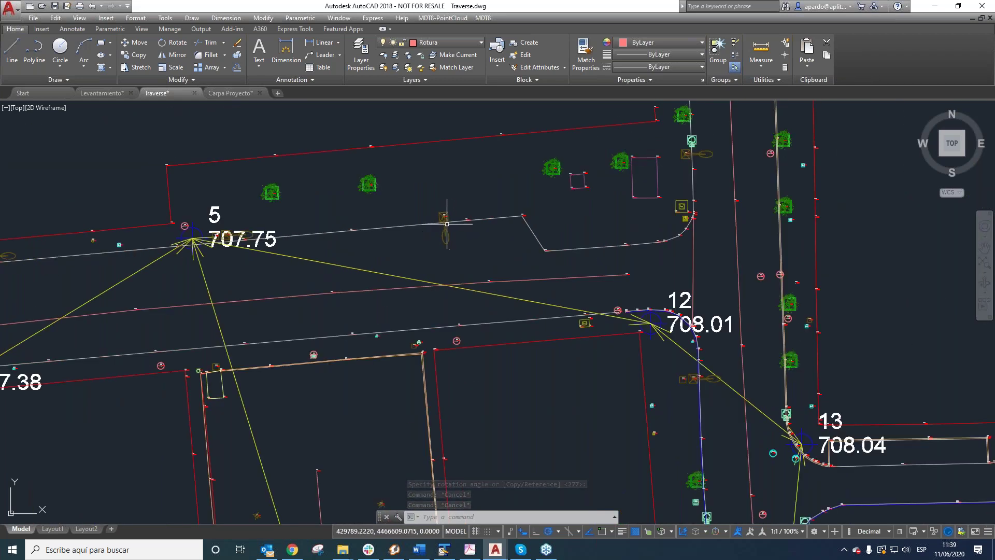
pyautogui.scroll(2, 446, 224)
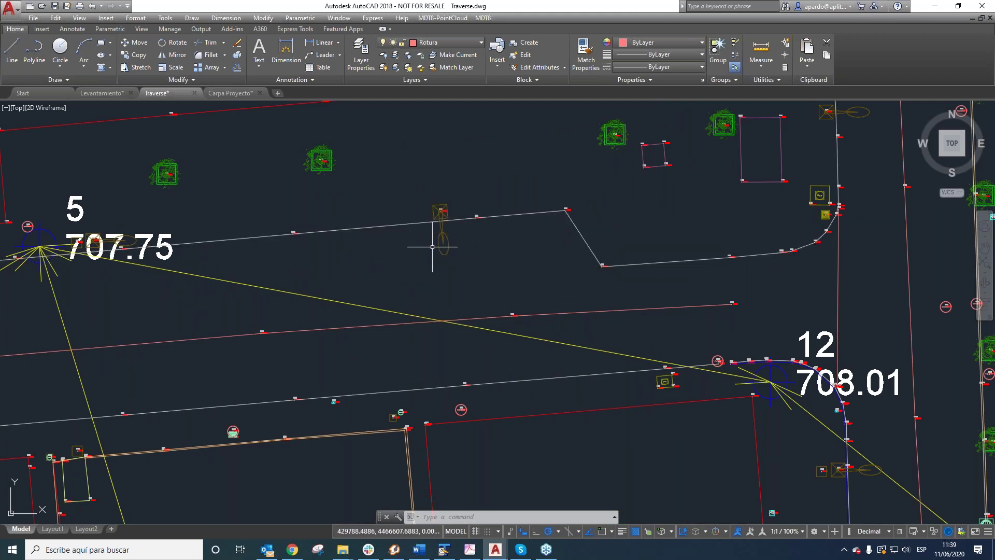
pyautogui.scroll(-2, 432, 247)
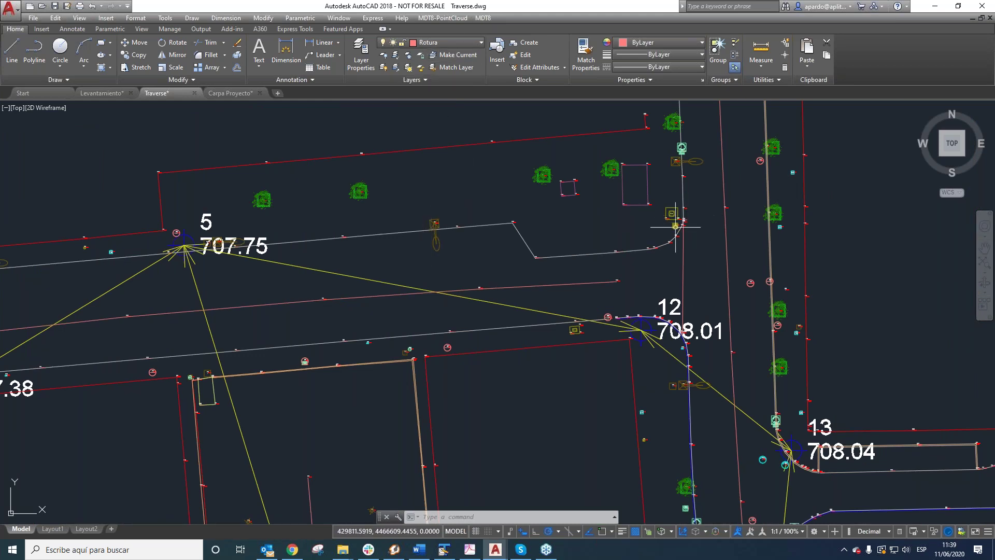
pyautogui.scroll(2, 673, 222)
pyautogui.scroll(3, 672, 223)
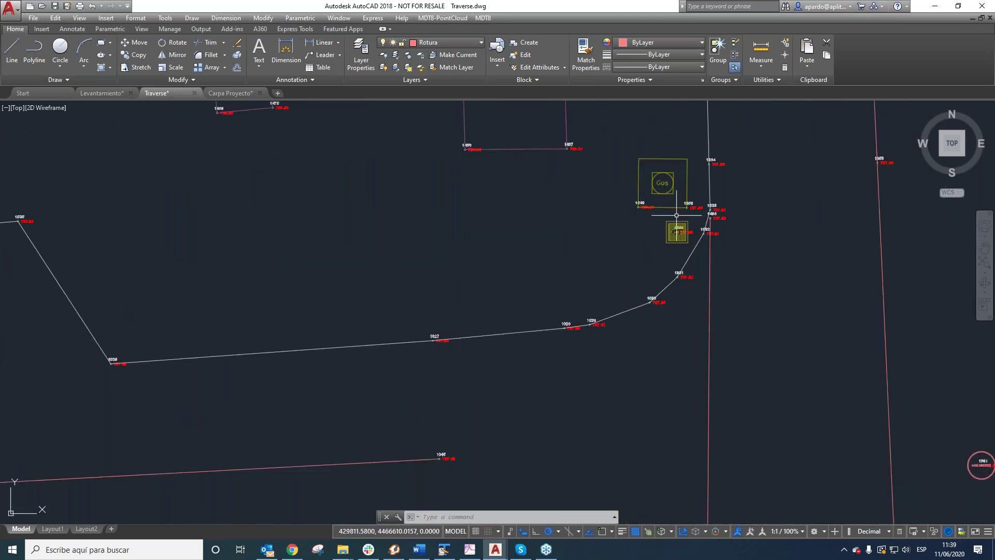
pyautogui.scroll(-3, 649, 200)
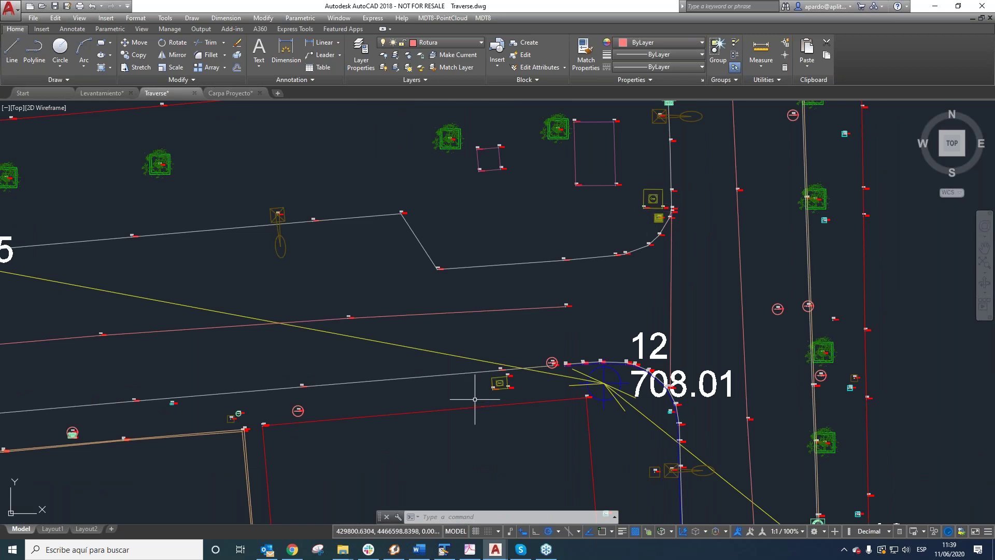
pyautogui.scroll(4, 490, 393)
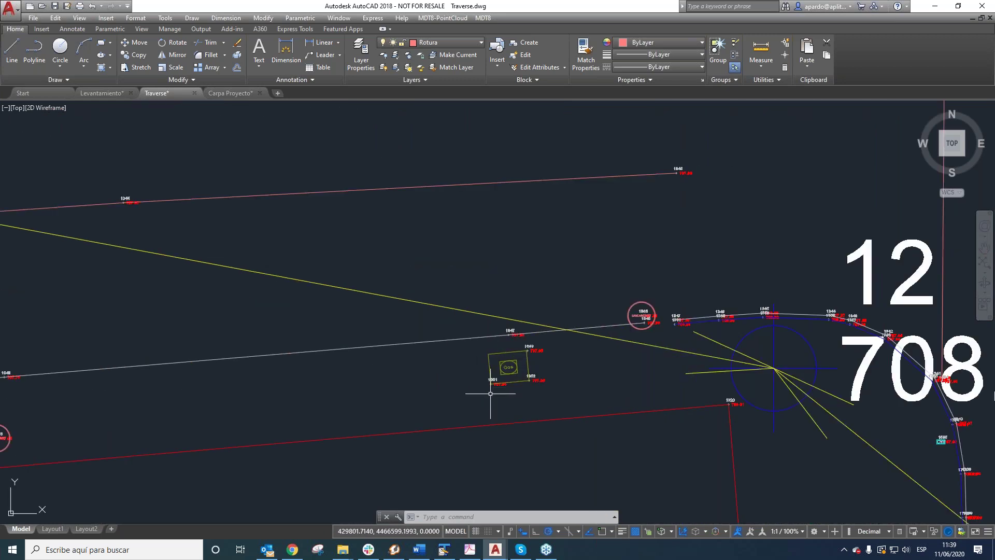
pyautogui.scroll(-4, 501, 394)
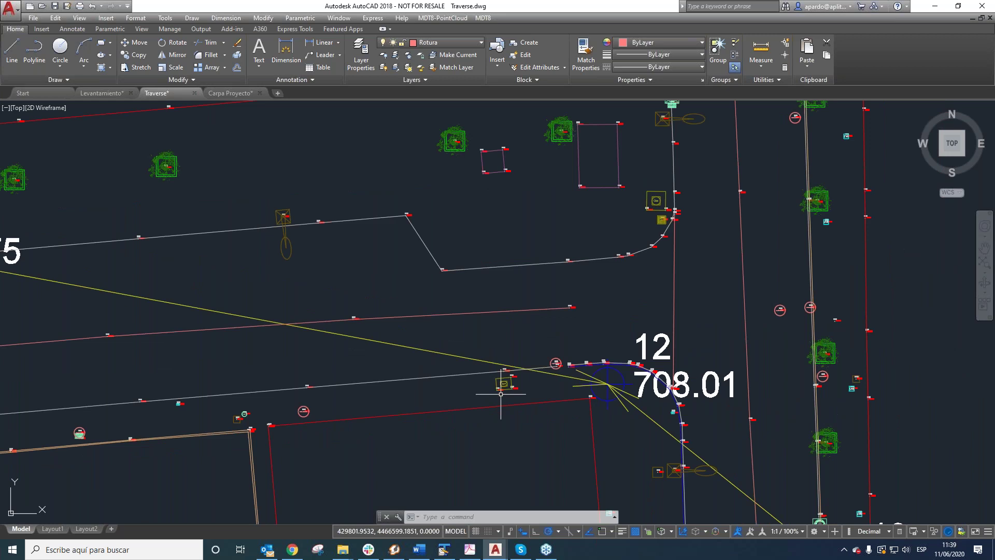
# - Open the point code database and review the level, type, layer and element of its codes
pyautogui.click(483, 18)
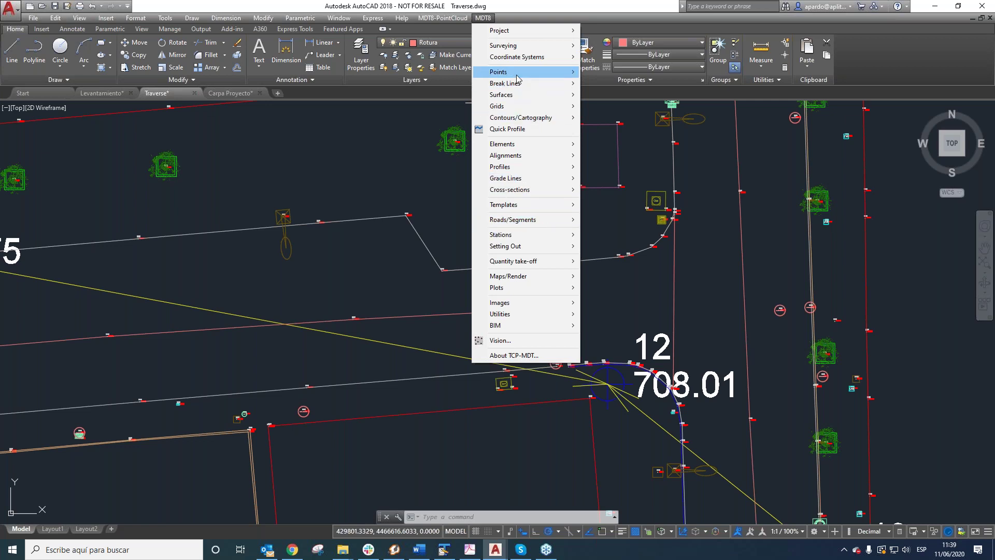
pyautogui.moveTo(517, 75)
pyautogui.moveTo(633, 255)
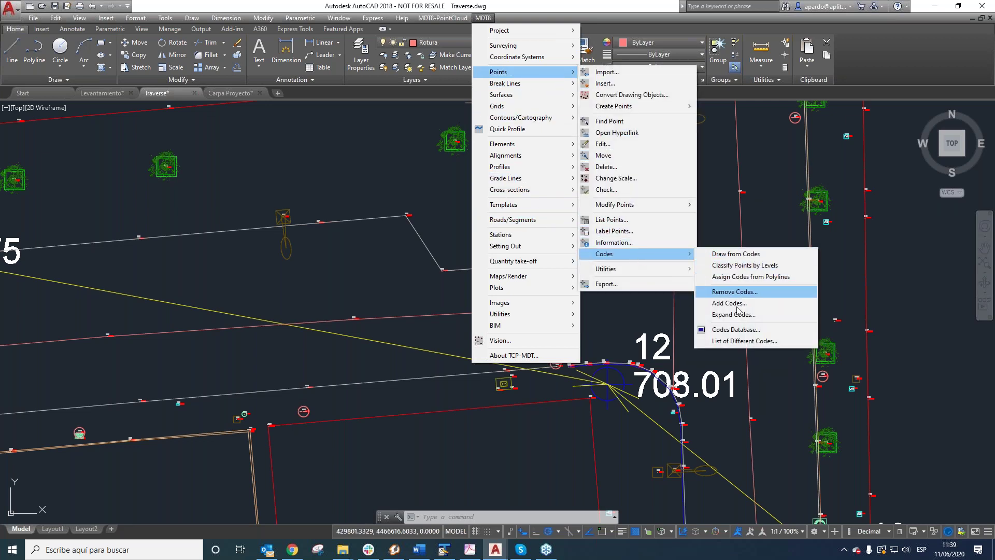
pyautogui.click(745, 332)
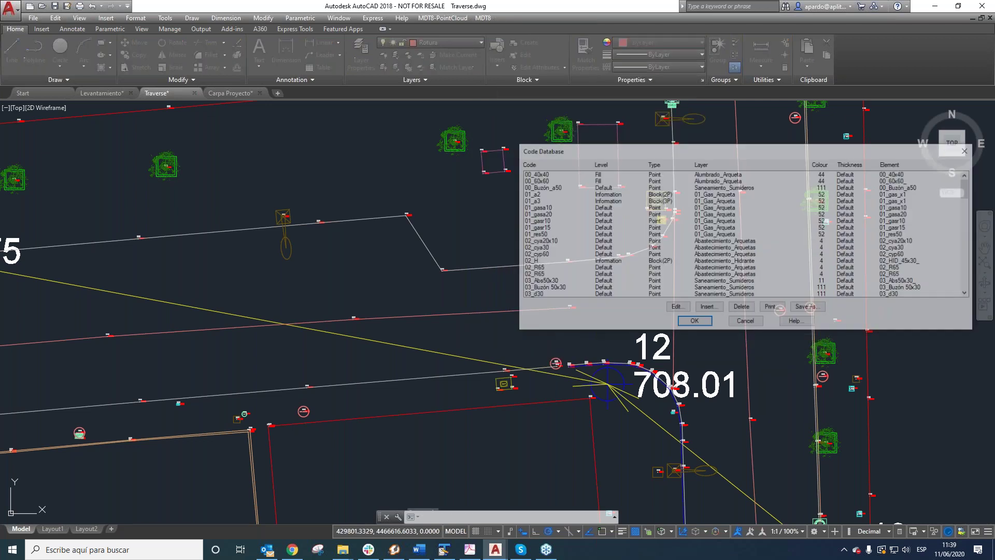
pyautogui.moveTo(688, 159)
pyautogui.mouseDown()
pyautogui.moveTo(386, 172)
pyautogui.moveTo(342, 126)
pyautogui.mouseUp()
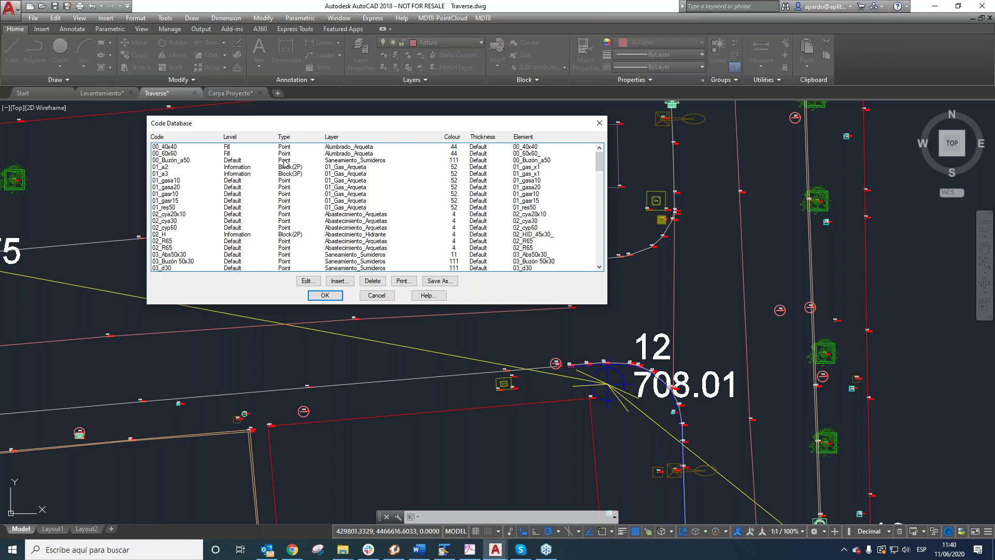
pyautogui.scroll(-4, 287, 191)
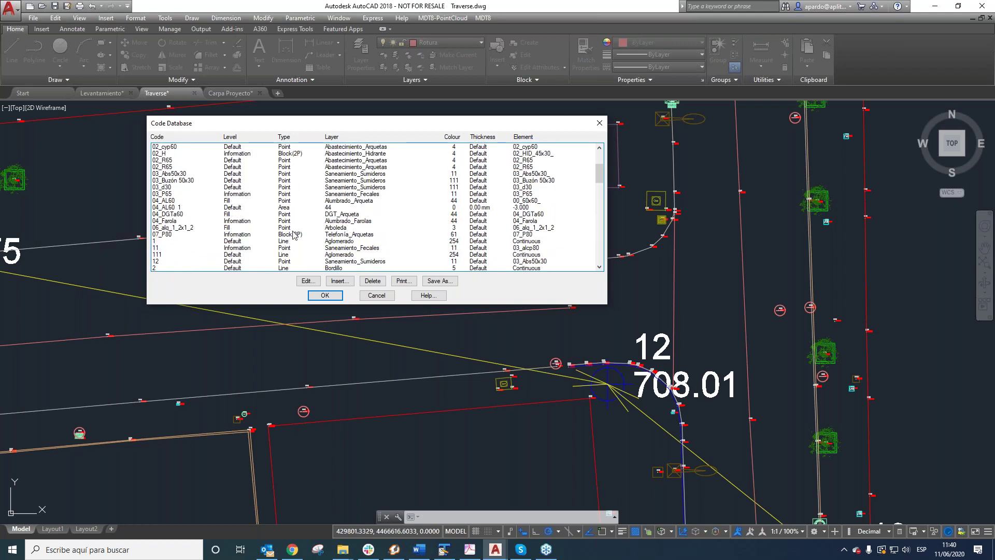
pyautogui.scroll(4, 288, 228)
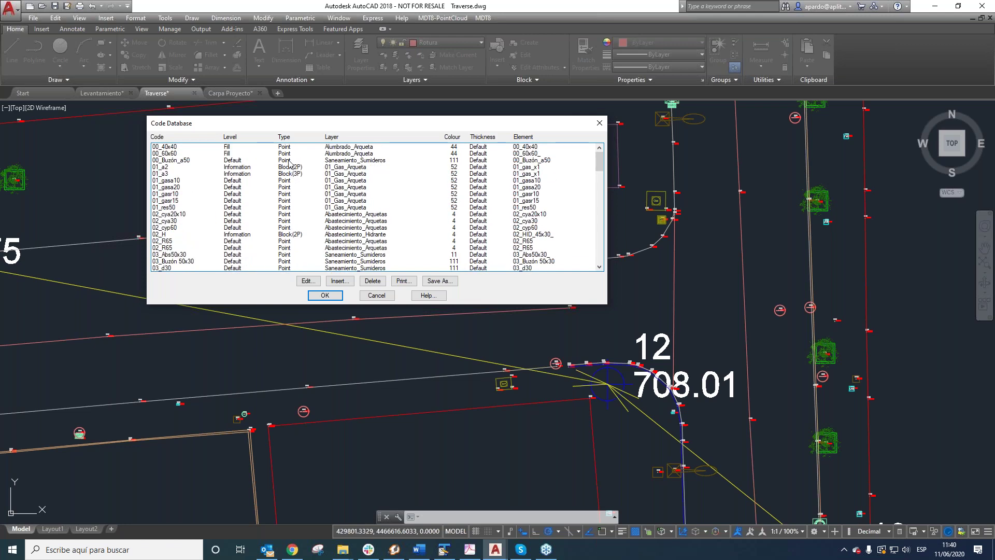
# - Compare the two-point and three-point block codes 01_a2 and 01_a3 with the other code elements, and close the database without changes
pyautogui.click(289, 161)
pyautogui.click(287, 167)
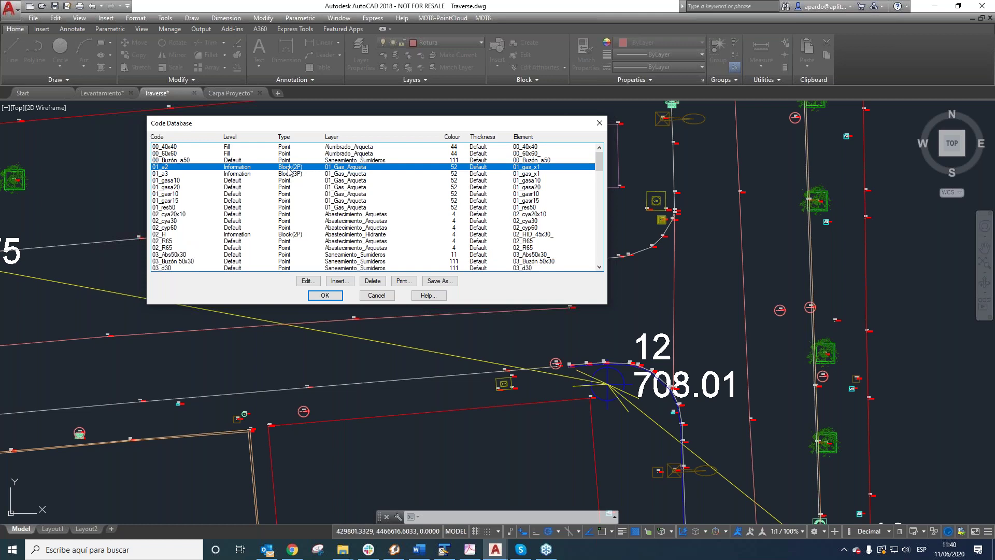
pyautogui.click(288, 174)
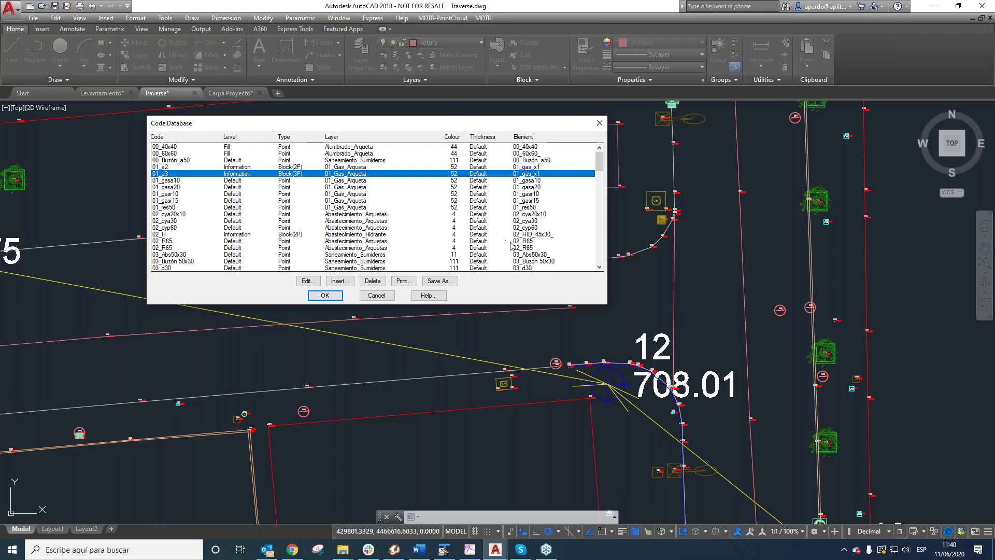
pyautogui.scroll(-3, 529, 189)
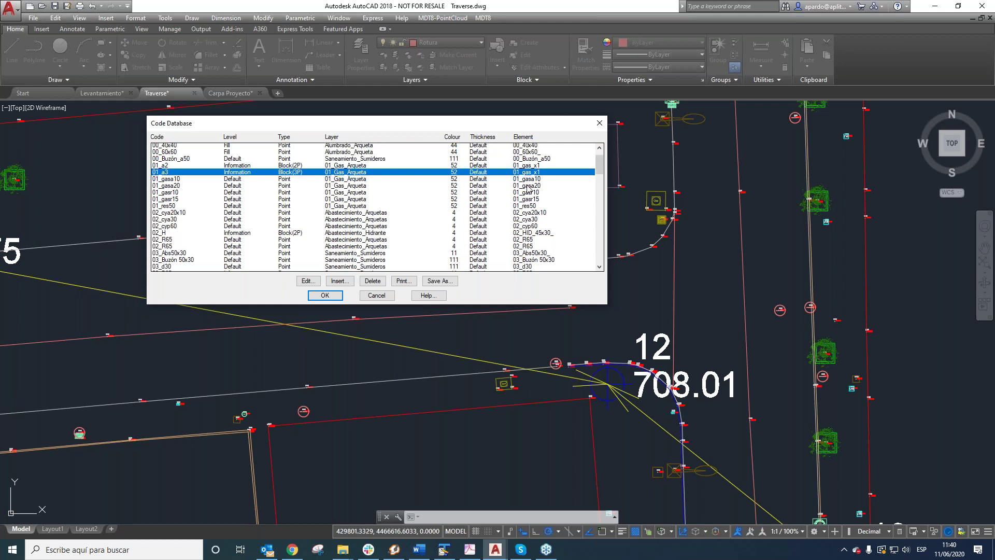
pyautogui.scroll(3, 534, 234)
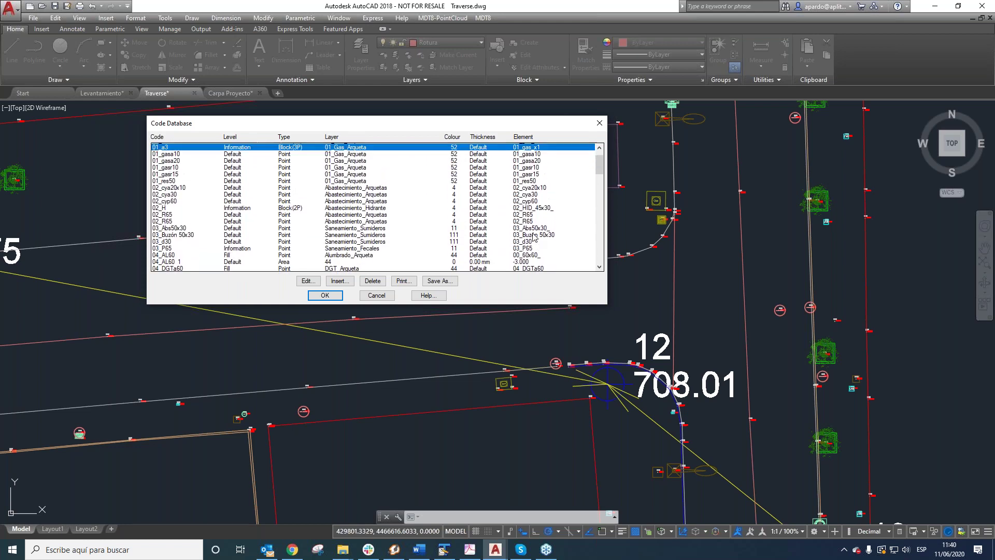
pyautogui.scroll(-1, 534, 235)
pyautogui.scroll(2, 534, 236)
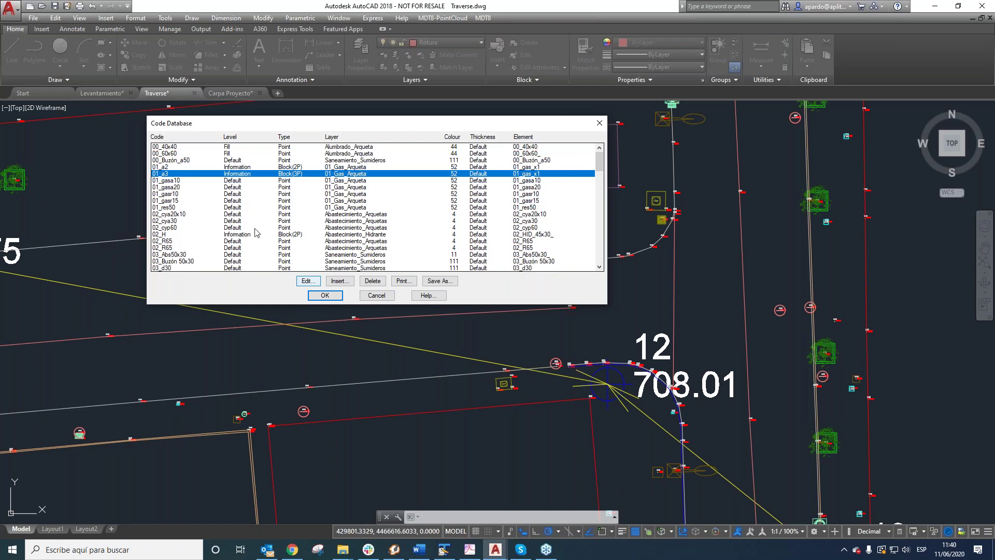
pyautogui.click(376, 296)
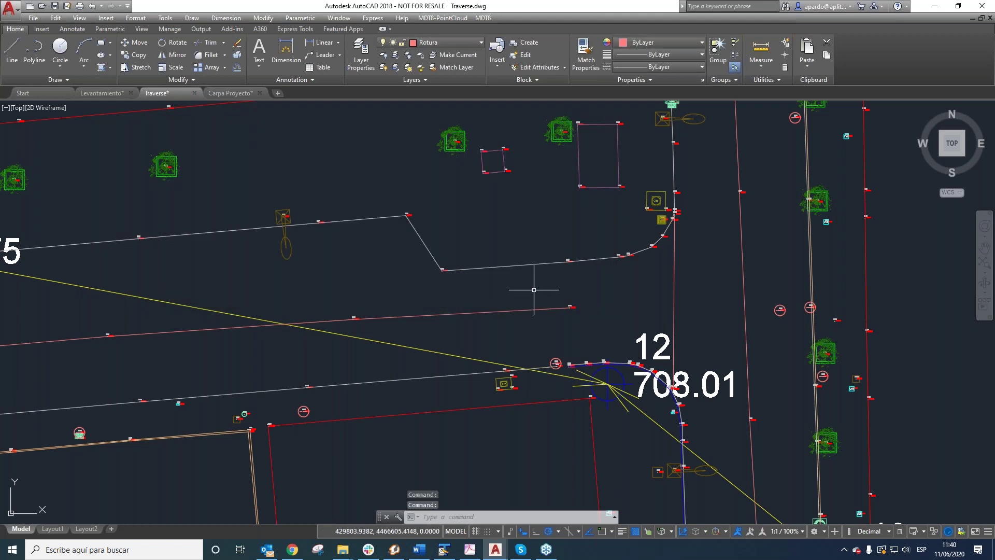
# - Open the Vision display settings for the survey drawing and expand them to show the points attributes by level
pyautogui.scroll(-3, 539, 274)
pyautogui.scroll(10, 566, 270)
pyautogui.scroll(-5, 567, 270)
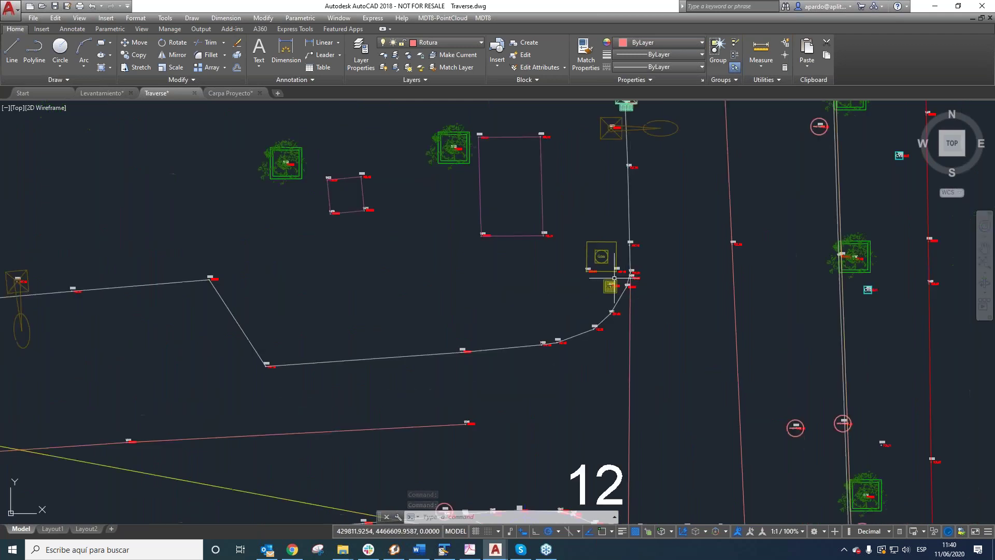
pyautogui.scroll(-3, 582, 255)
pyautogui.scroll(3, 320, 286)
pyautogui.scroll(-5, 300, 266)
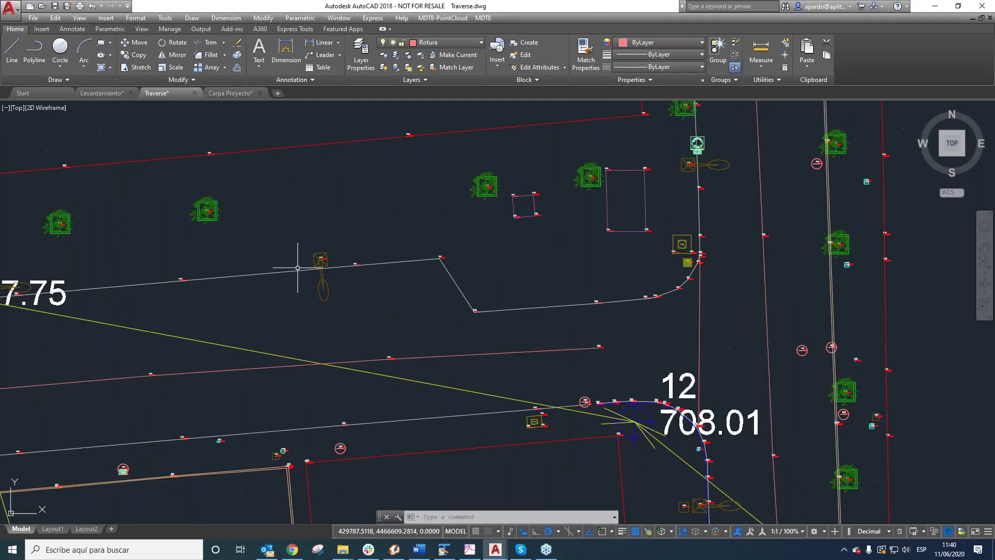
pyautogui.scroll(8, 535, 265)
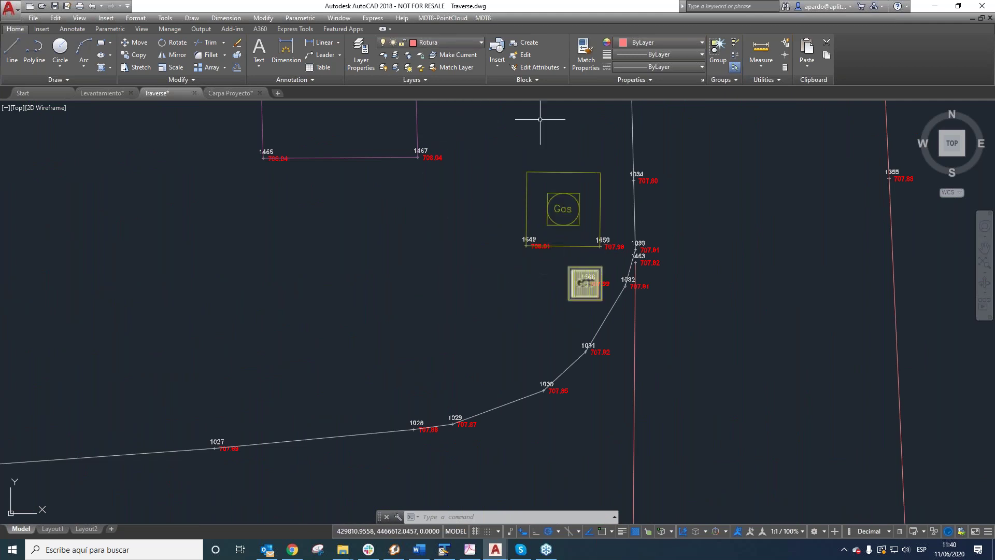
pyautogui.click(483, 17)
pyautogui.click(508, 341)
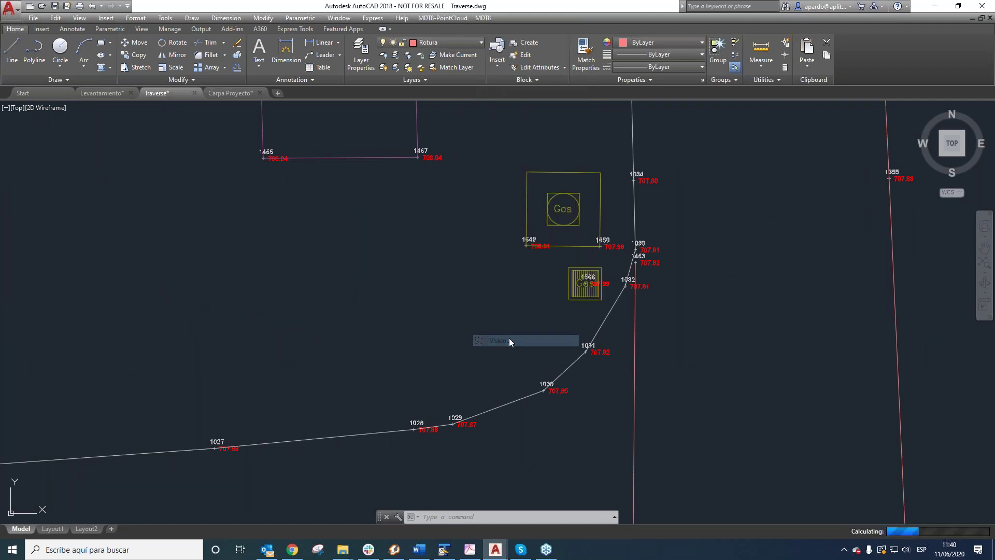
pyautogui.moveTo(437, 132); pyautogui.dragTo(71, 150)
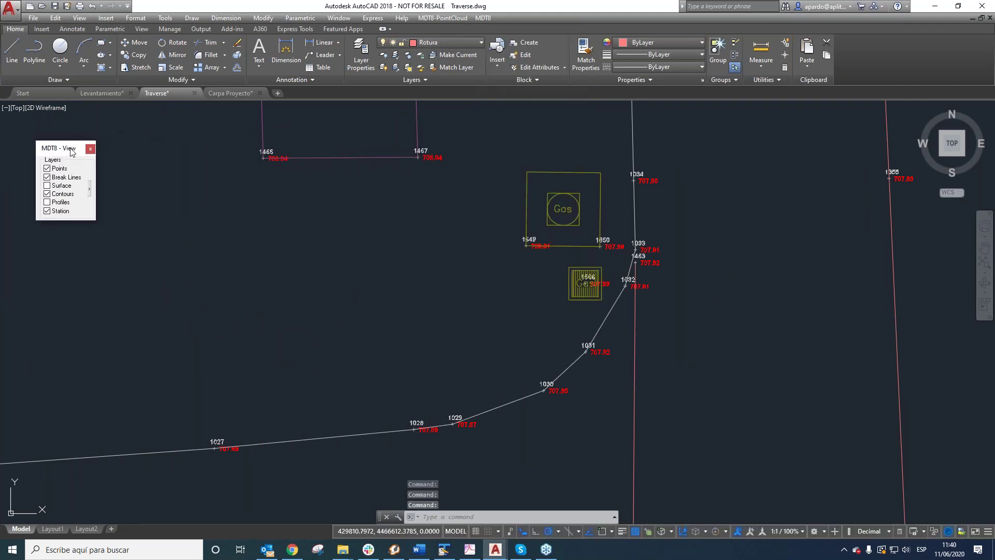
pyautogui.click(89, 188)
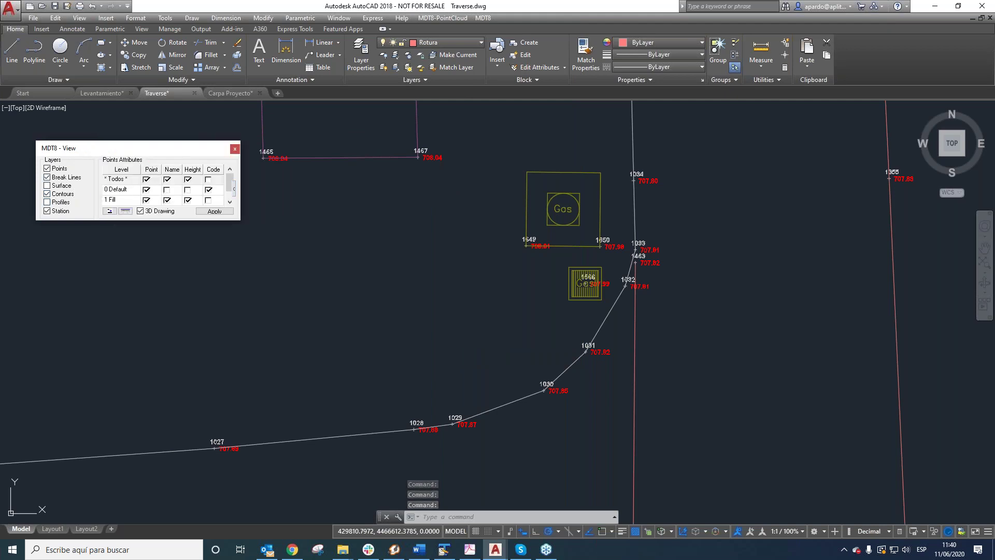
# - Turn on code labels and turn off name and height labels for the points of all levels, and apply
pyautogui.click(209, 180)
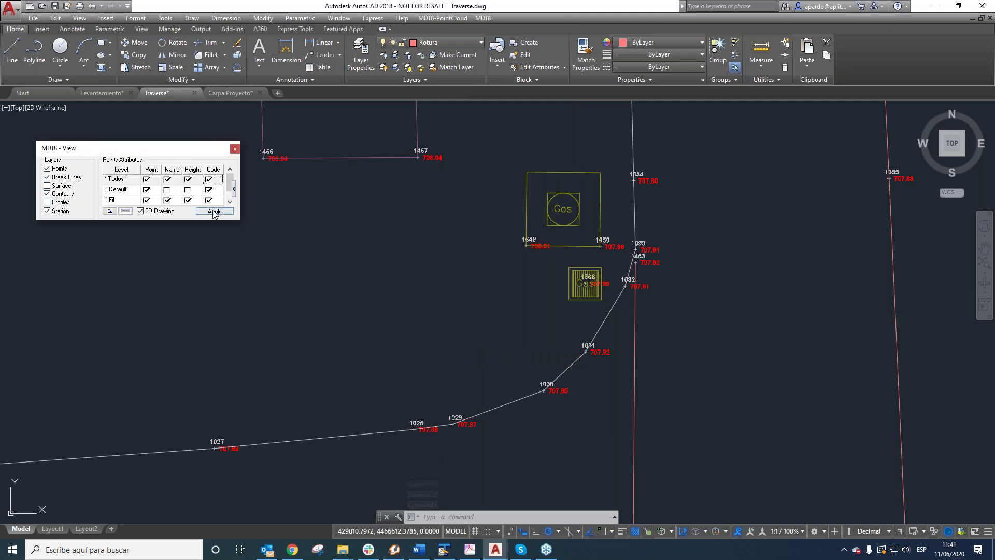
pyautogui.click(187, 179)
pyautogui.click(168, 180)
pyautogui.click(211, 213)
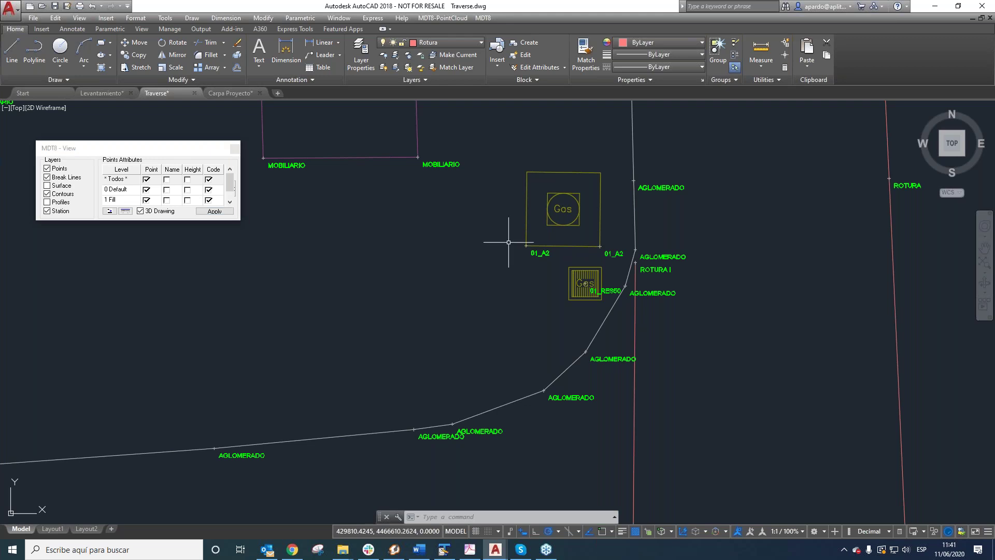
# - Examine the point code labels at the corners of the 01_A3 gas covers near station 12 and south of station 6
pyautogui.scroll(-2, 516, 214)
pyautogui.scroll(5, 530, 238)
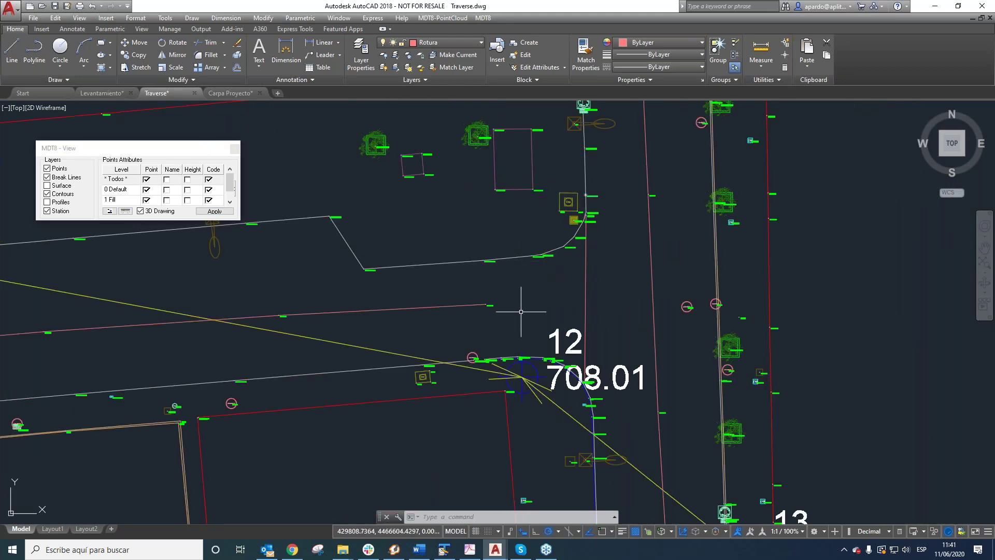
pyautogui.scroll(2, 422, 383)
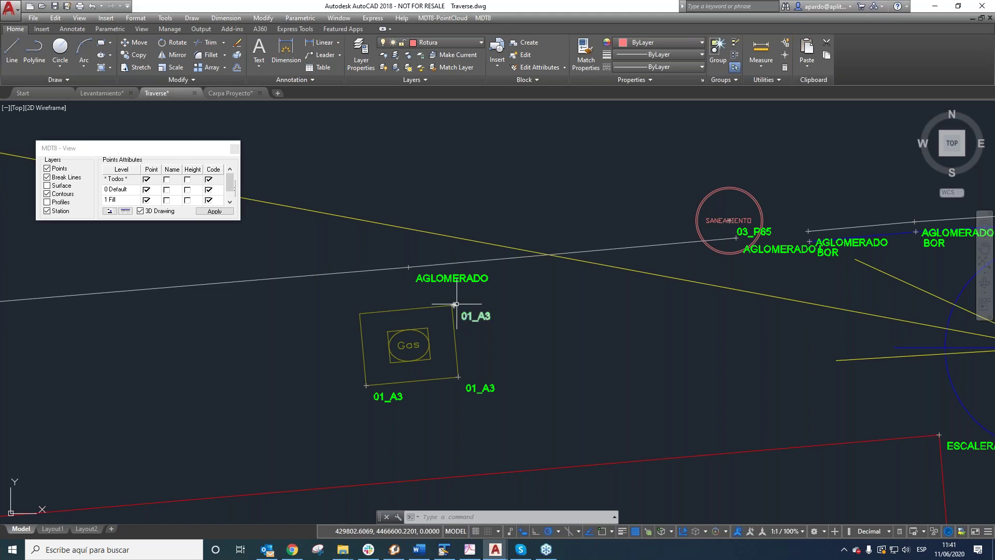
pyautogui.scroll(2, 465, 303)
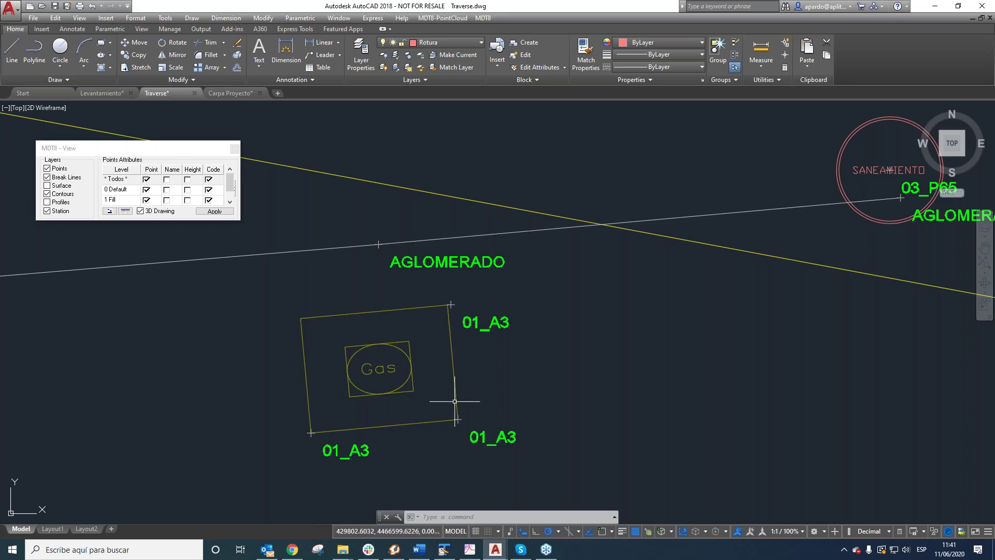
pyautogui.scroll(4, 450, 305)
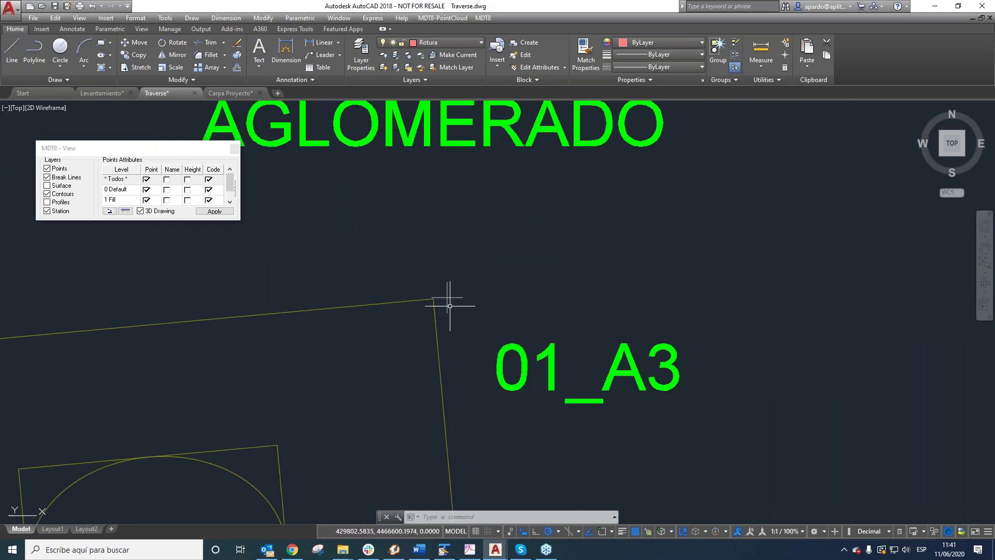
pyautogui.scroll(-6, 450, 305)
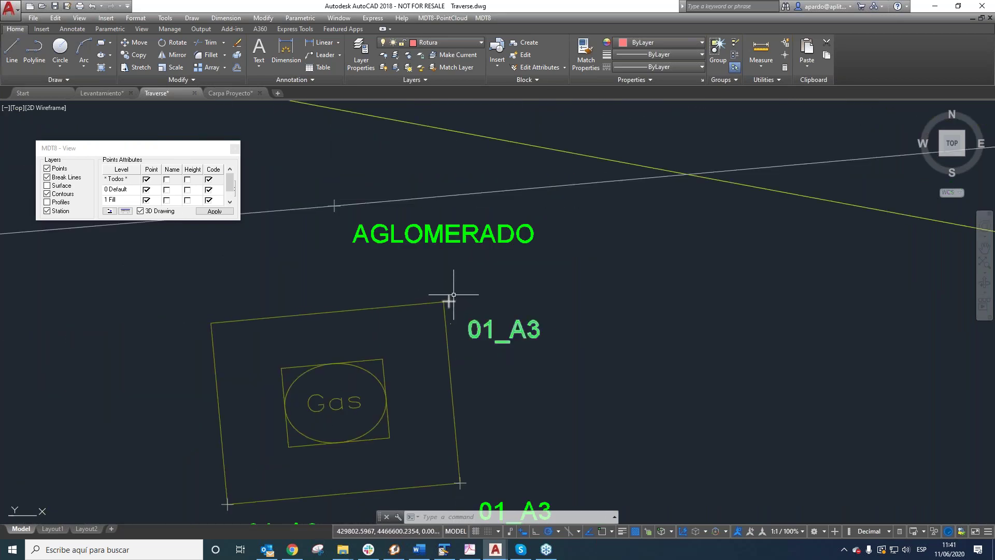
pyautogui.scroll(-3, 471, 295)
pyautogui.scroll(2, 459, 299)
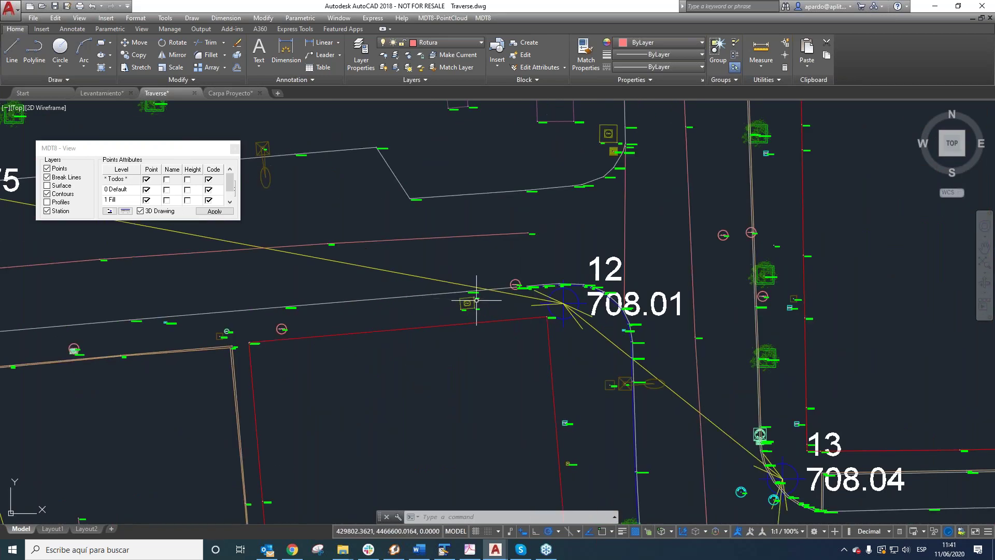
pyautogui.scroll(-5, 519, 306)
pyautogui.scroll(8, 280, 337)
pyautogui.scroll(4, 275, 340)
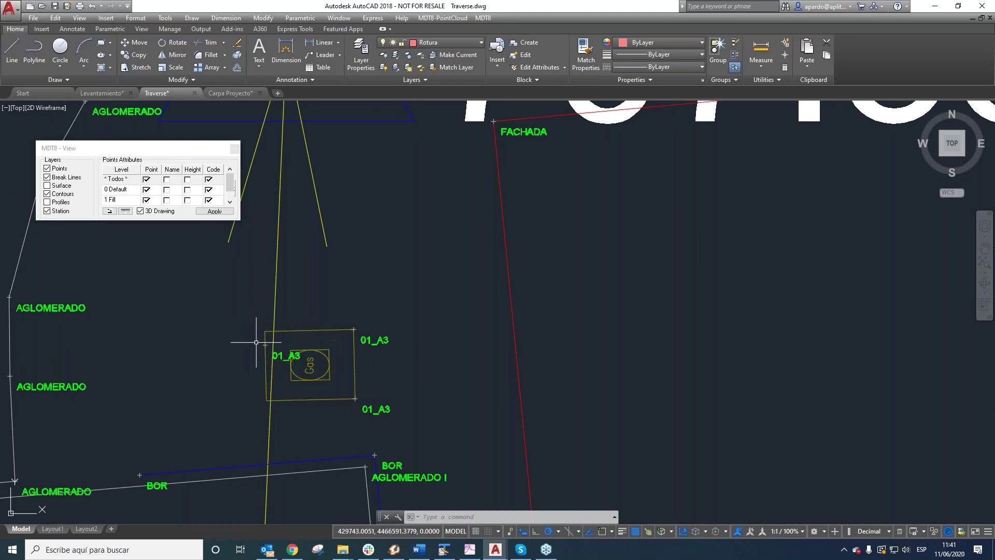
pyautogui.scroll(-4, 288, 342)
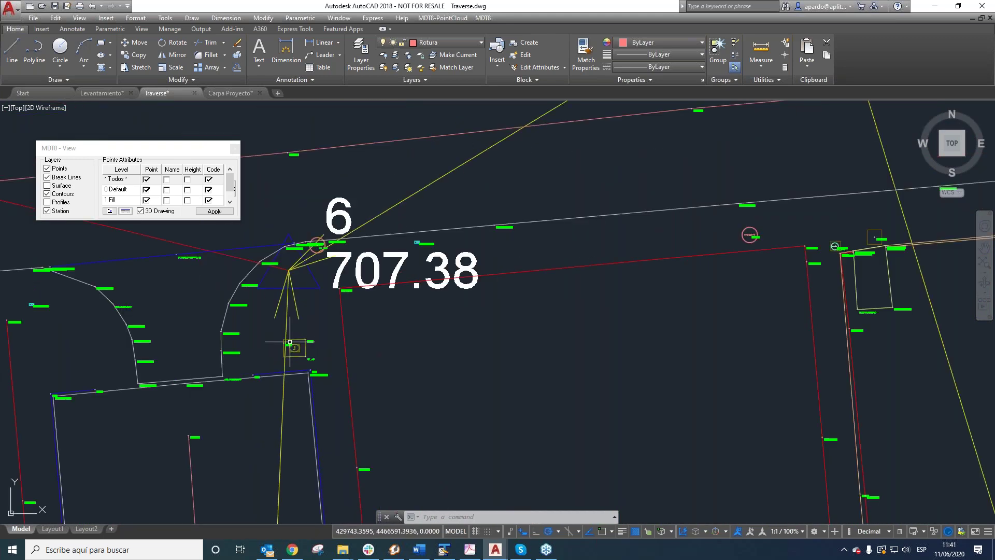
pyautogui.scroll(-4, 290, 342)
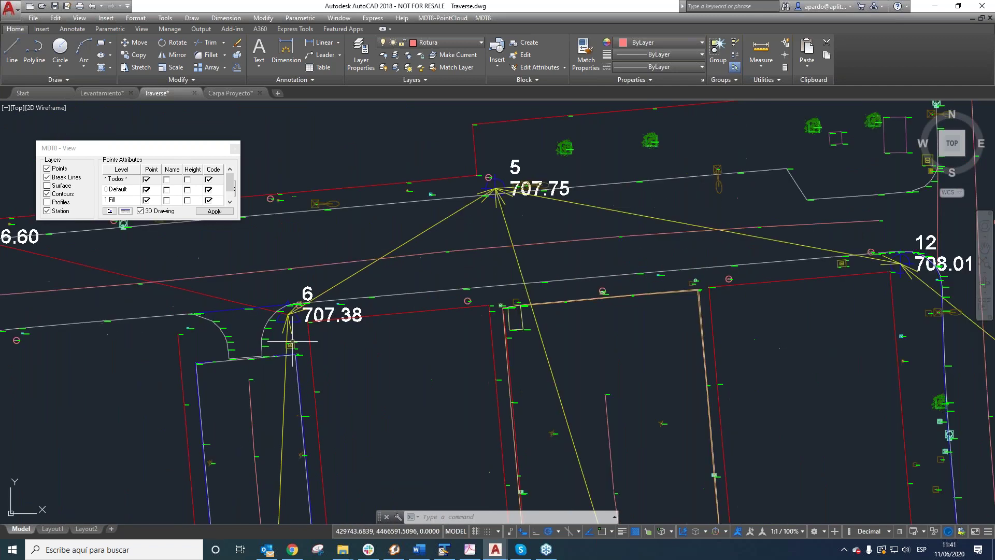
# - Rotate the streetlight symbol between stations 3 and 5 about its centre so that its arm points south, across the kerb line
pyautogui.scroll(-4, 291, 342)
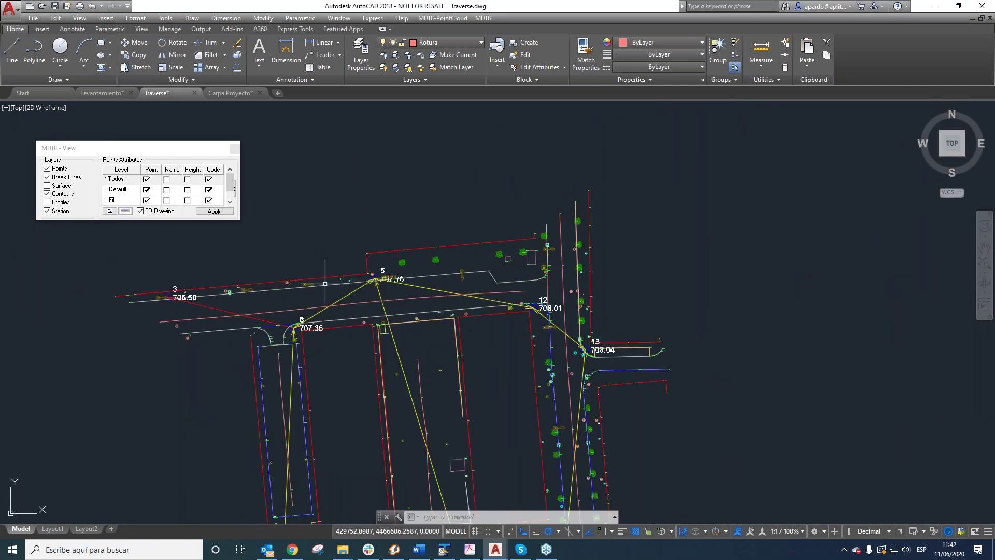
pyautogui.scroll(6, 307, 283)
pyautogui.click(308, 283)
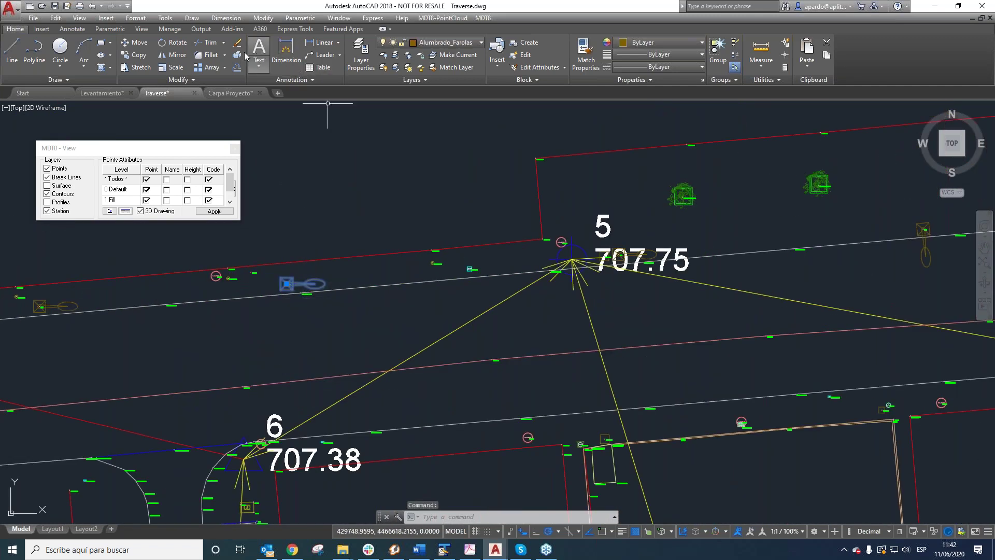
pyautogui.click(174, 42)
pyautogui.scroll(4, 301, 294)
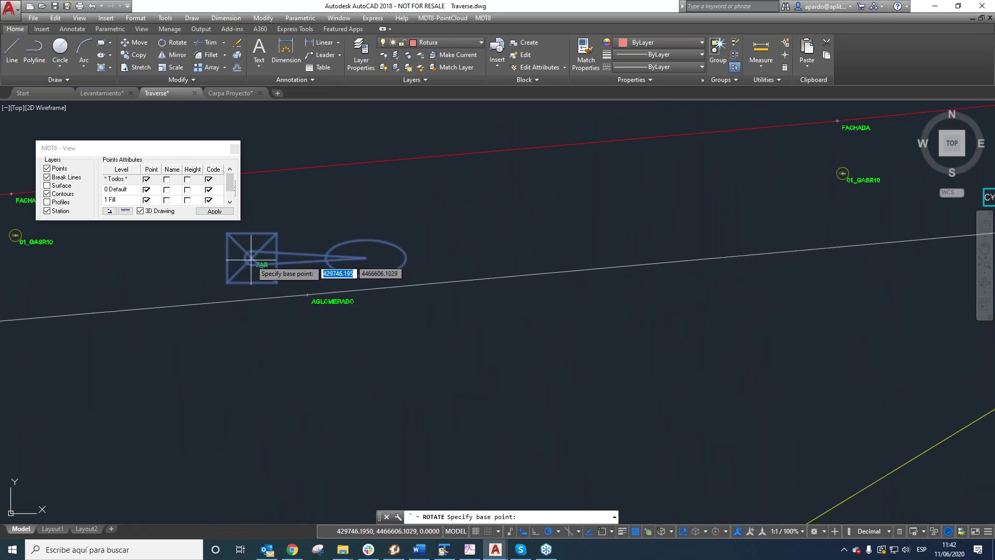
pyautogui.click(251, 258)
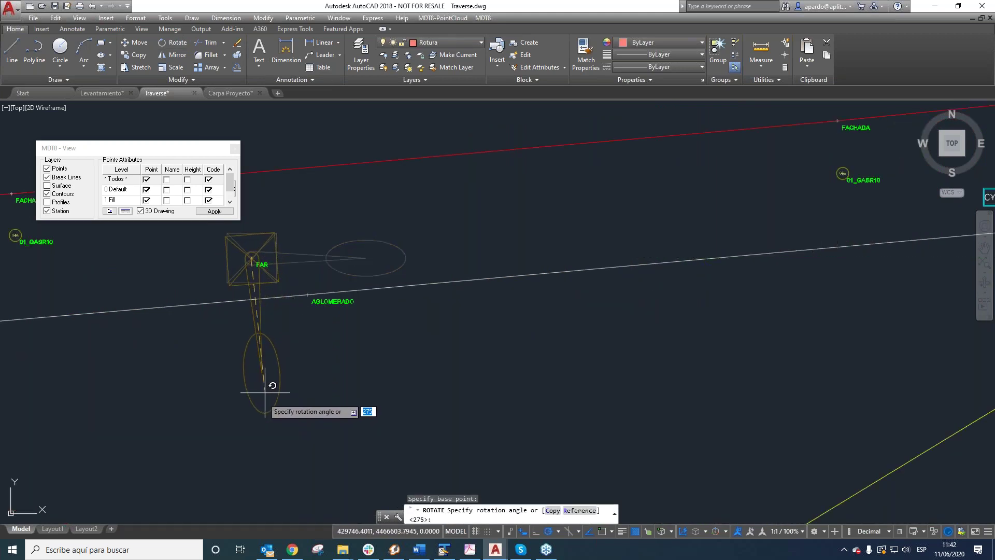
pyautogui.click(260, 412)
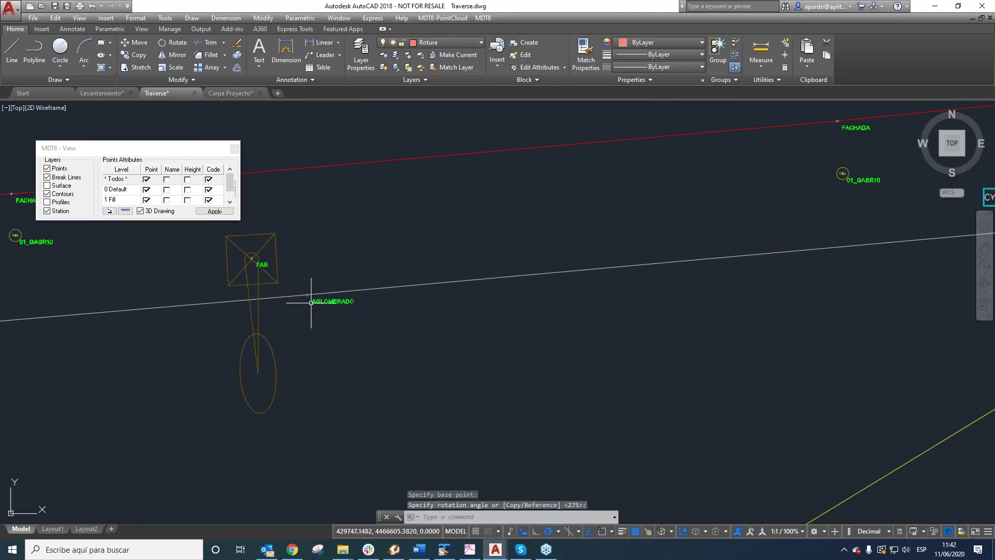
# - Examine the overall survey plan, with its facades, kerb lines and traverse legs between the stations
pyautogui.scroll(-6, 345, 311)
pyautogui.scroll(2, 504, 377)
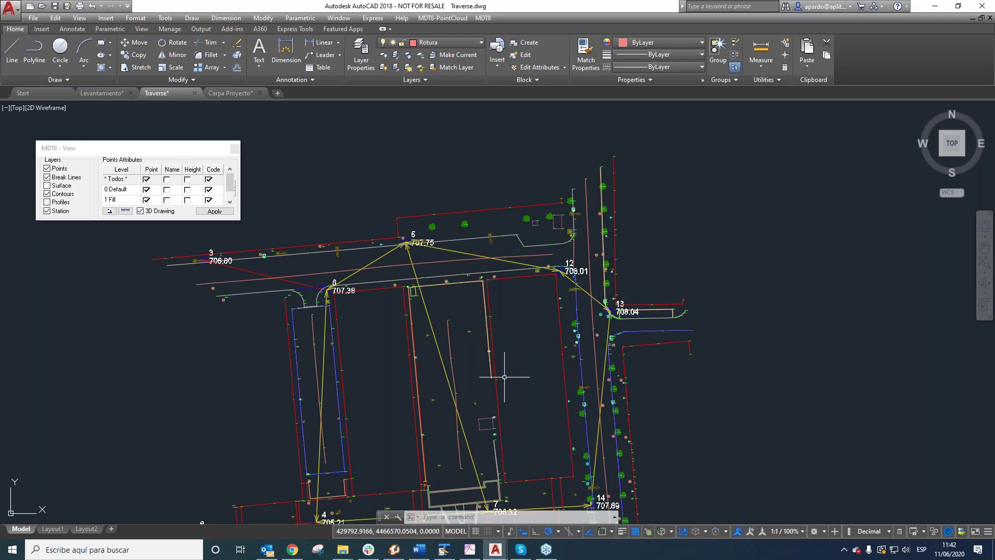
pyautogui.scroll(-4, 505, 376)
pyautogui.scroll(4, 519, 352)
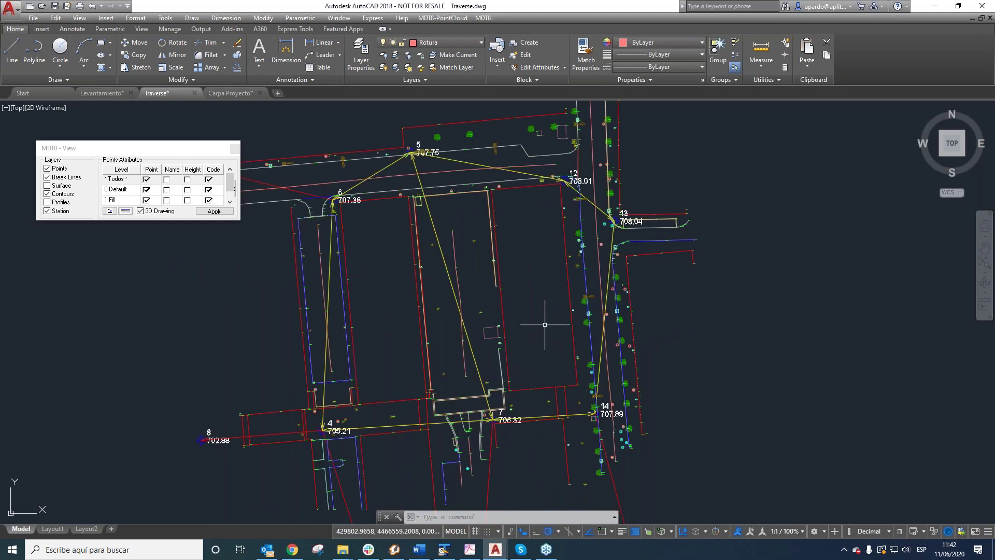
pyautogui.scroll(-2, 544, 324)
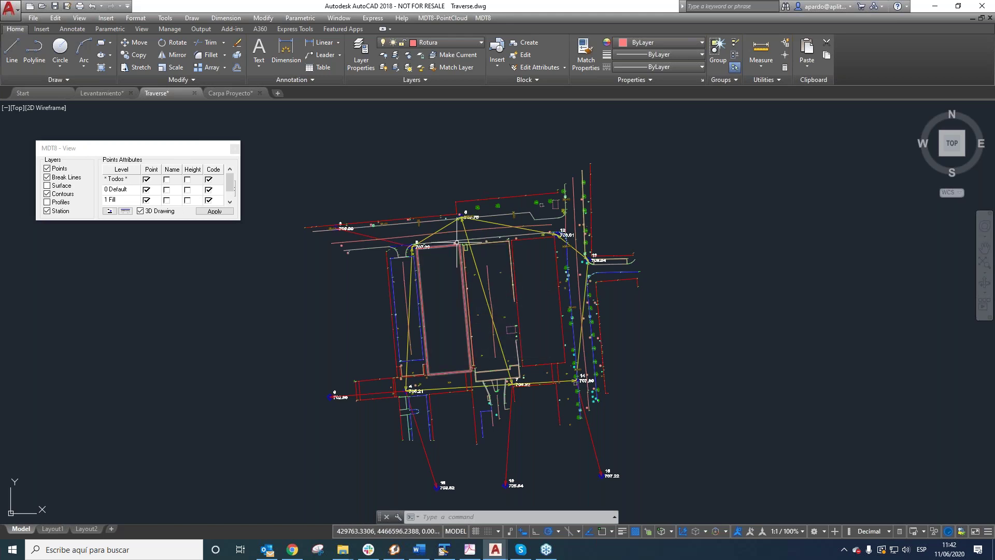
pyautogui.scroll(2, 469, 214)
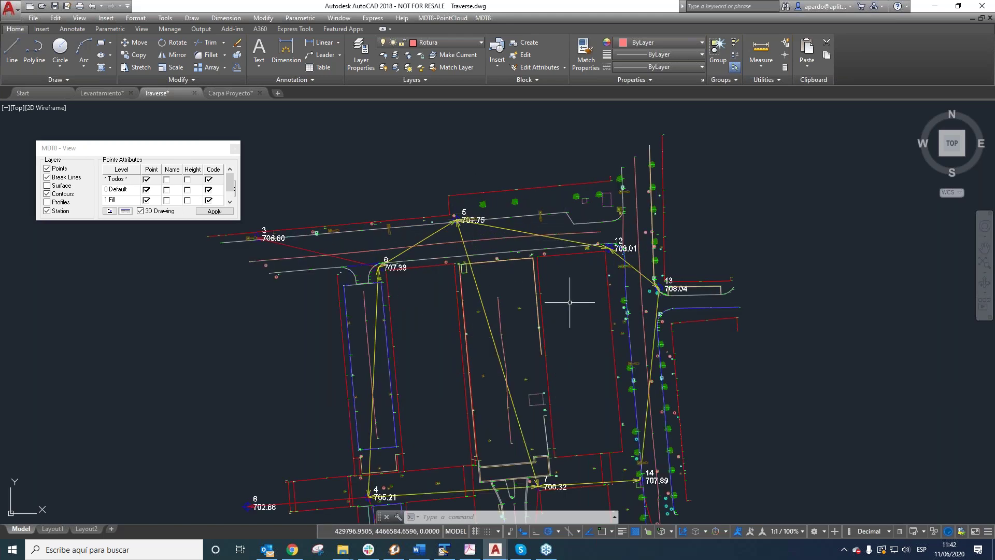
pyautogui.scroll(-3, 534, 306)
pyautogui.scroll(5, 533, 269)
# - Create a displaced parallel of the kerb polyline east of station 5 on its north side, with code WALL, height increment 0.140 and separation .1
pyautogui.click(483, 18)
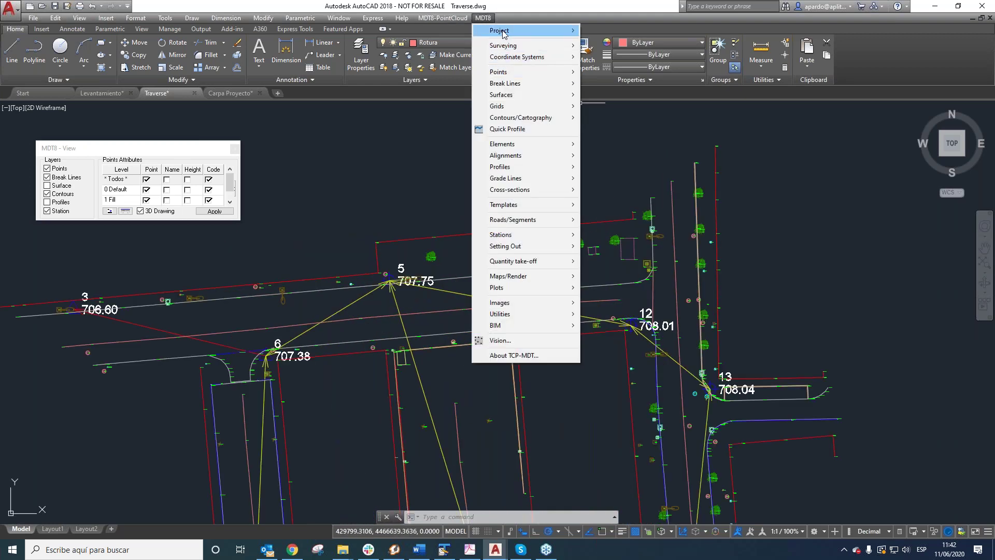
pyautogui.moveTo(573, 84)
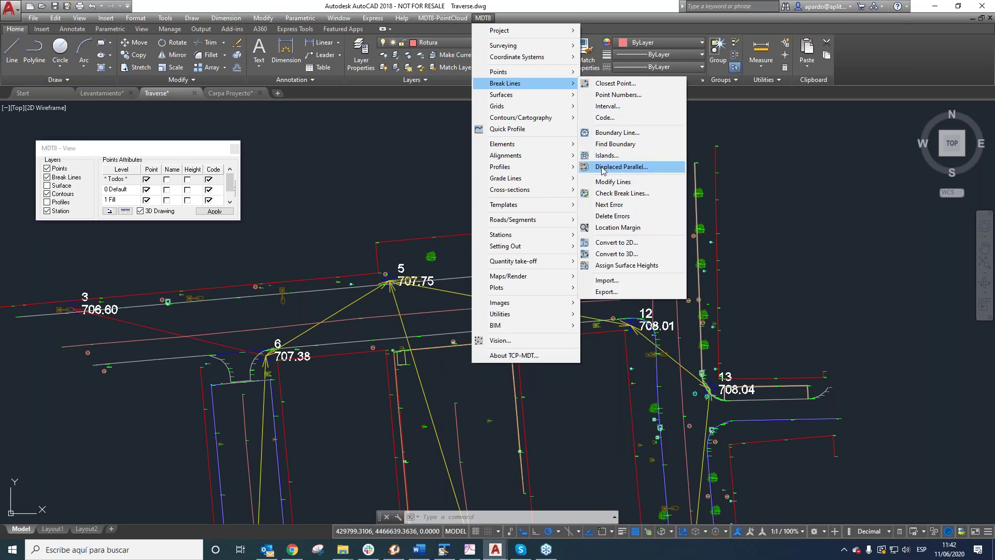
pyautogui.click(636, 168)
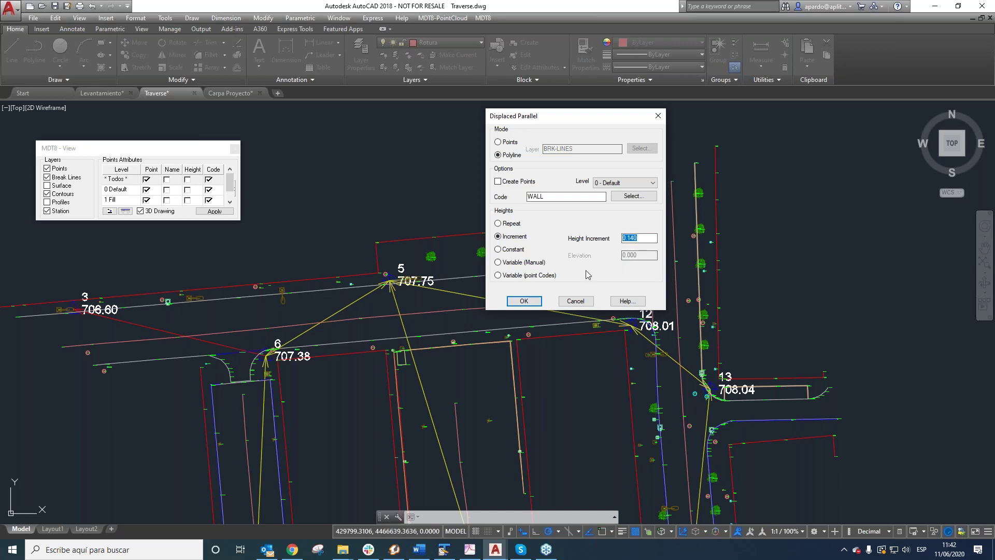
pyautogui.click(524, 301)
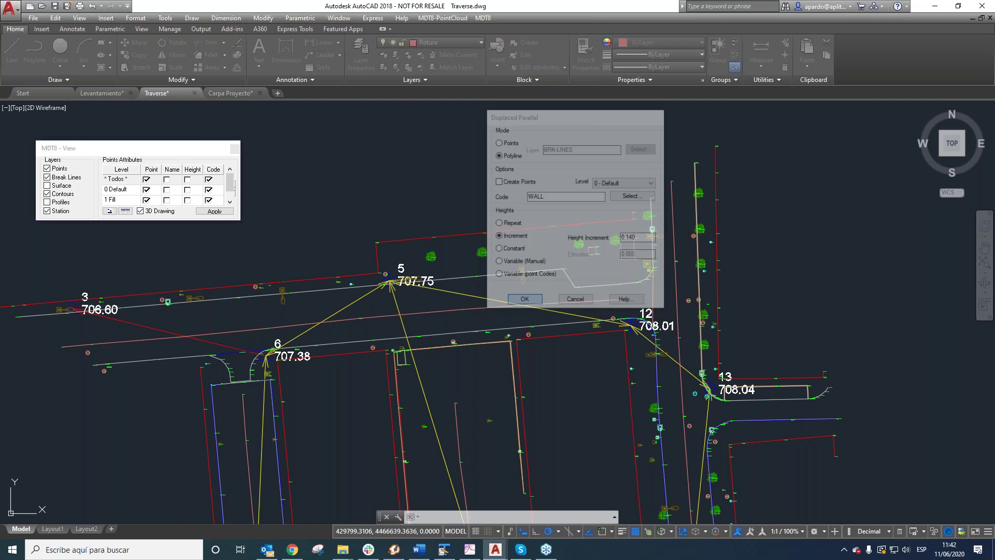
pyautogui.click(506, 273)
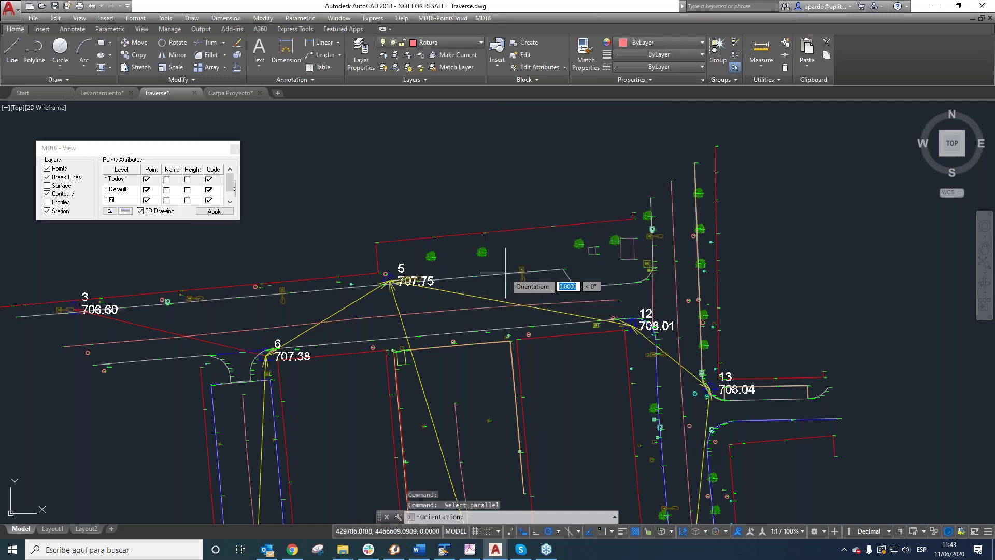
pyautogui.scroll(6, 513, 301)
pyautogui.scroll(-4, 479, 256)
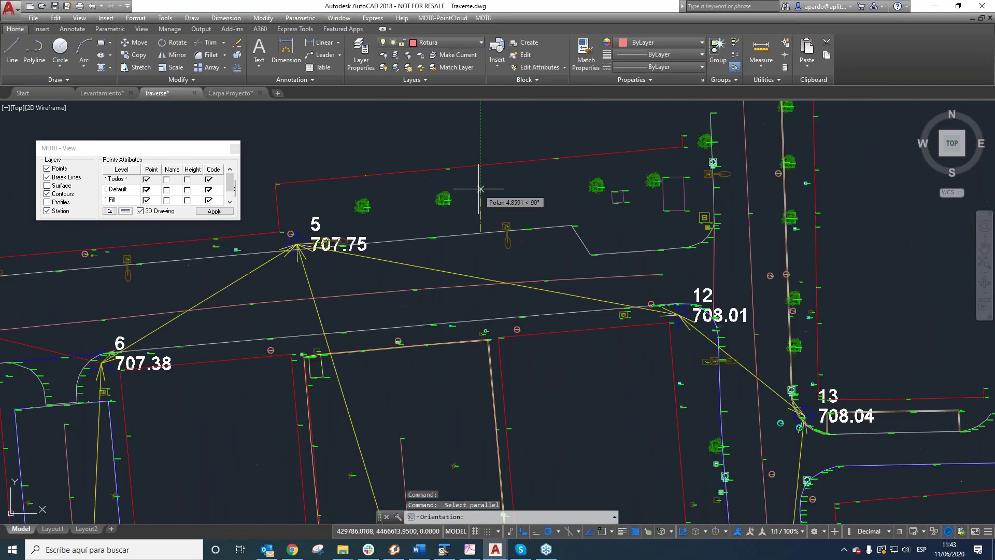
pyautogui.click(474, 190)
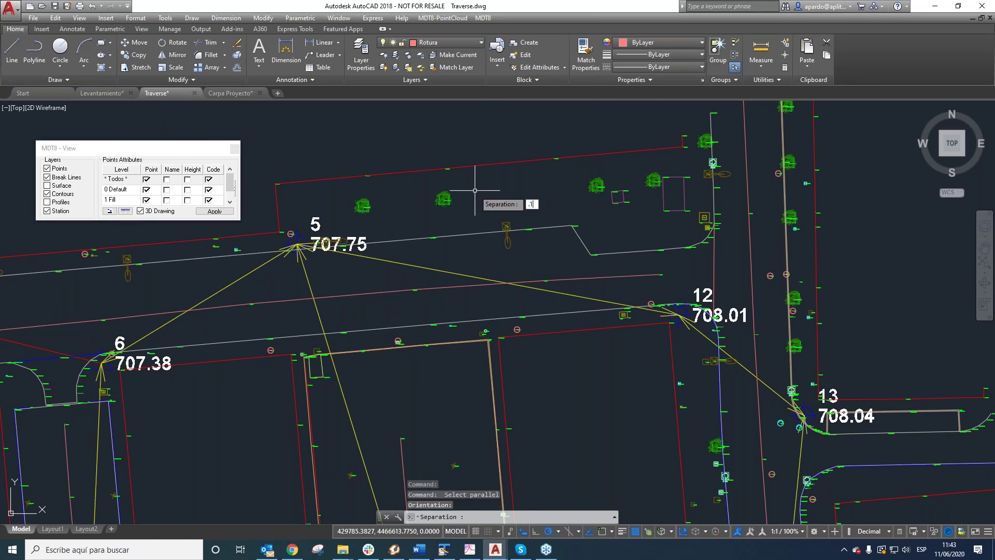
pyautogui.write('.1')
pyautogui.press('Return')
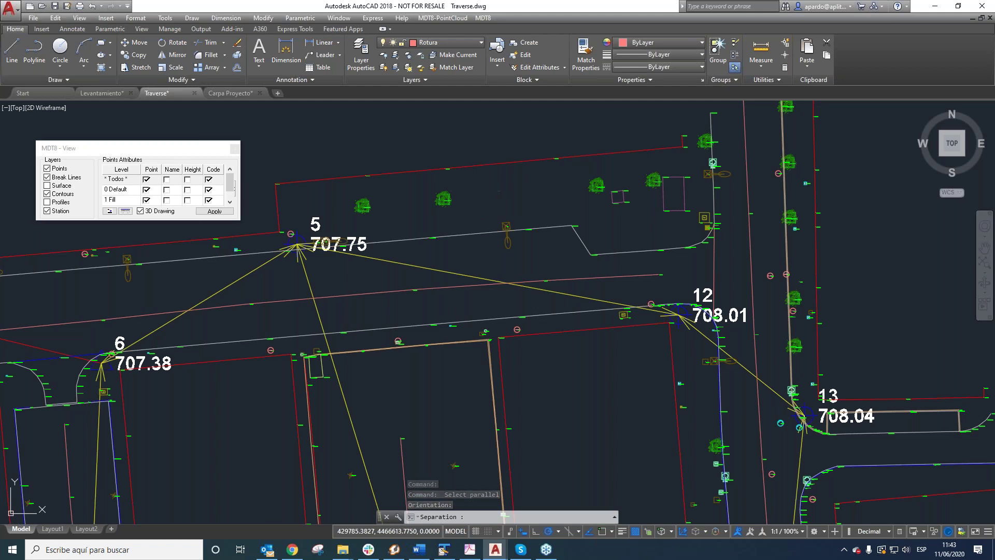
# - Create a displaced parallel polyline on the lower side of the kerb line between stations 6 and 12, with 0.140 height increment and .1 separation
pyautogui.scroll(6, 536, 230)
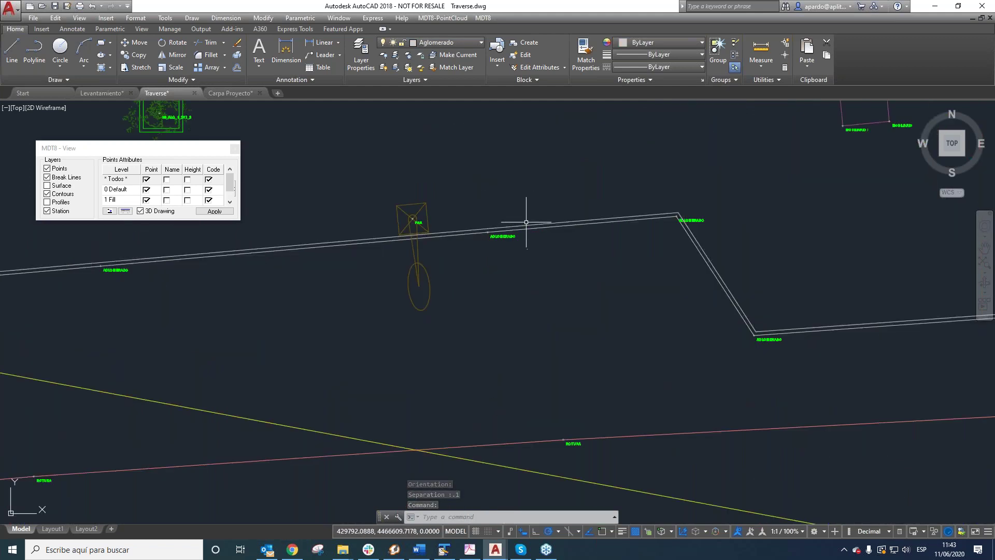
pyautogui.scroll(-6, 526, 223)
pyautogui.rightClick(547, 289)
pyautogui.click(612, 294)
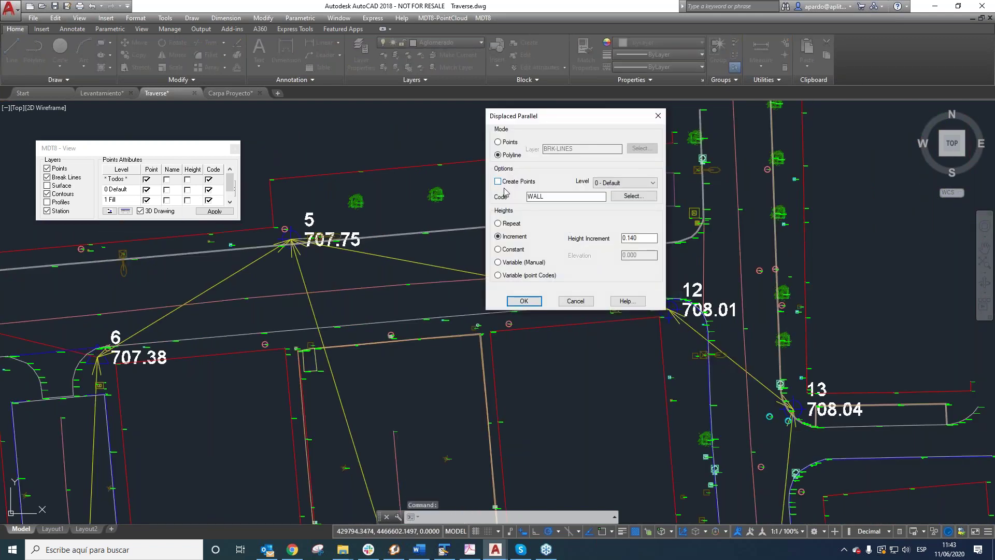
pyautogui.click(539, 299)
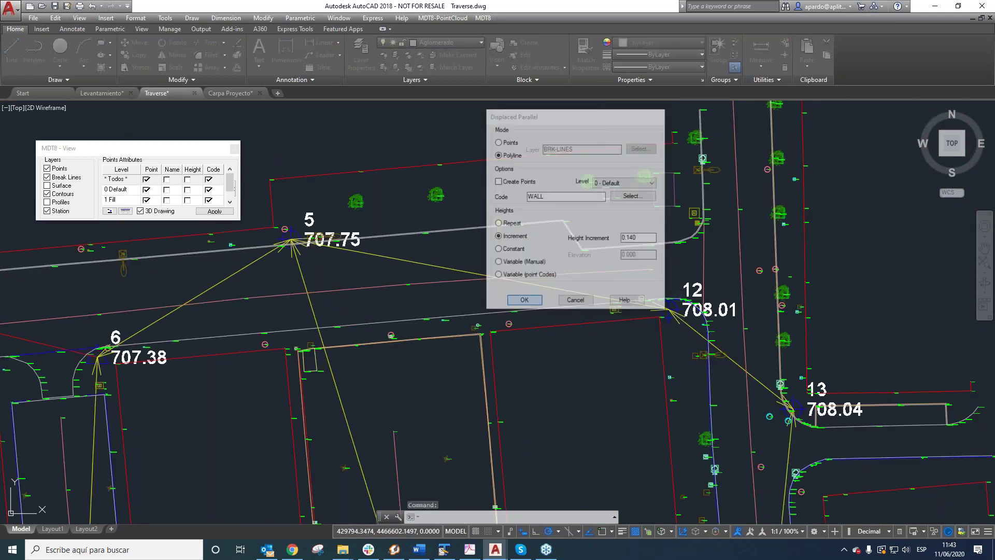
pyautogui.click(536, 322)
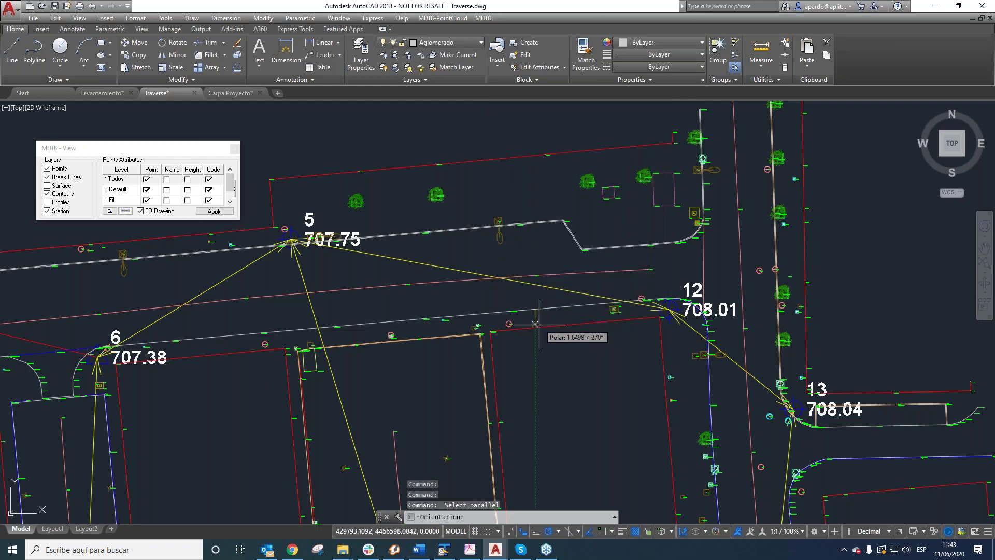
pyautogui.click(542, 352)
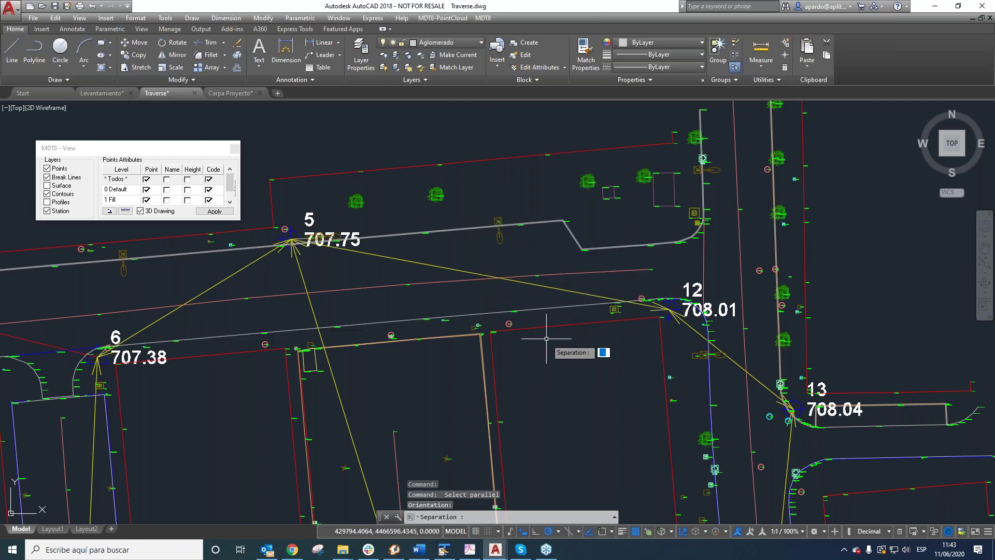
pyautogui.write('.1')
pyautogui.press('Return')
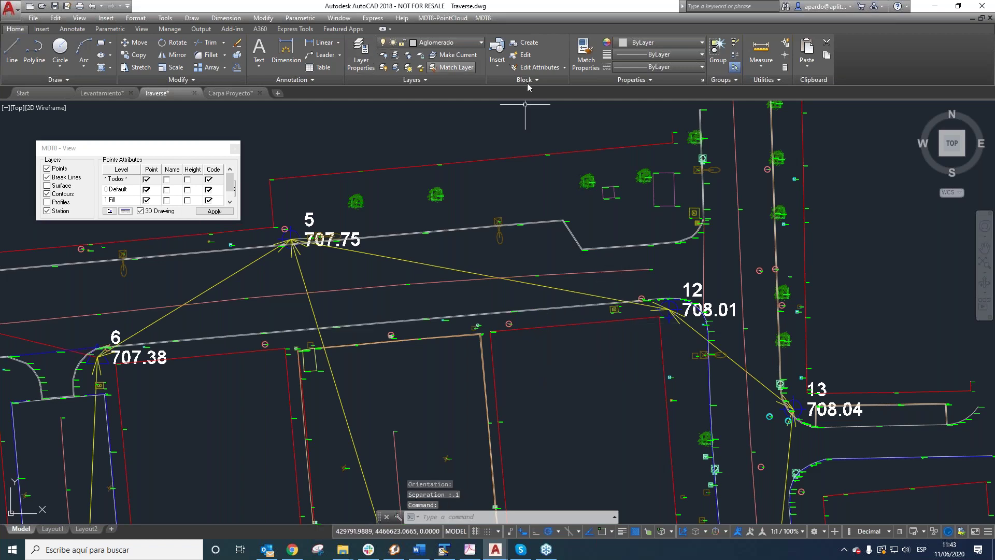
# - Match the properties of the blue line south-east of station 12 onto the new parallel beside the kerb between stations 6 and 12
pyautogui.click(586, 54)
pyautogui.scroll(5, 696, 356)
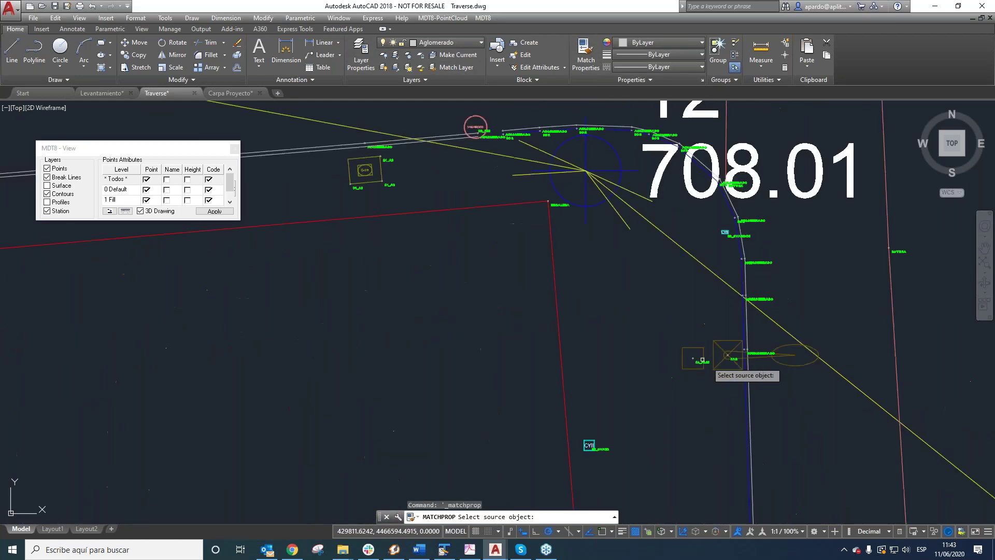
pyautogui.click(745, 395)
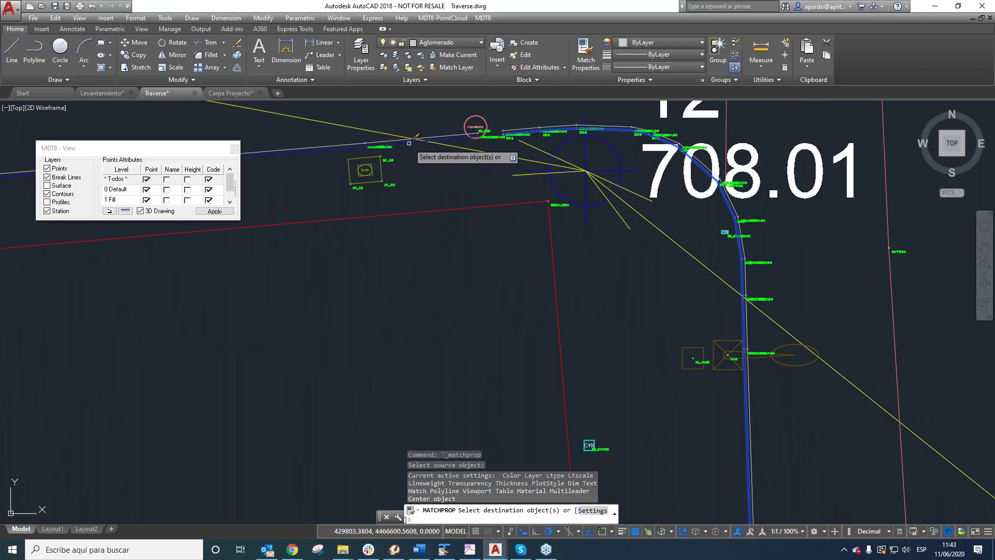
pyautogui.scroll(-4, 456, 326)
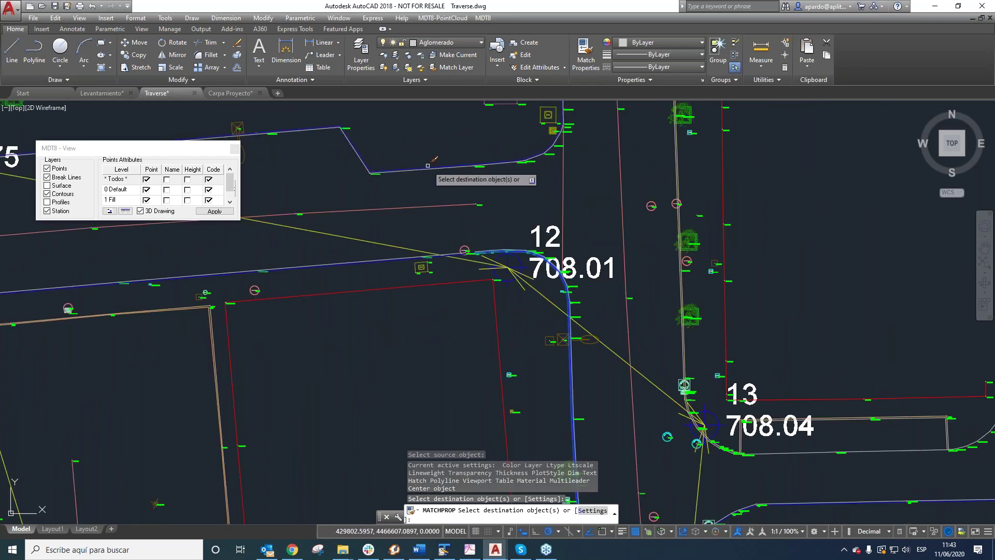
pyautogui.rightClick(434, 152)
pyautogui.click(446, 159)
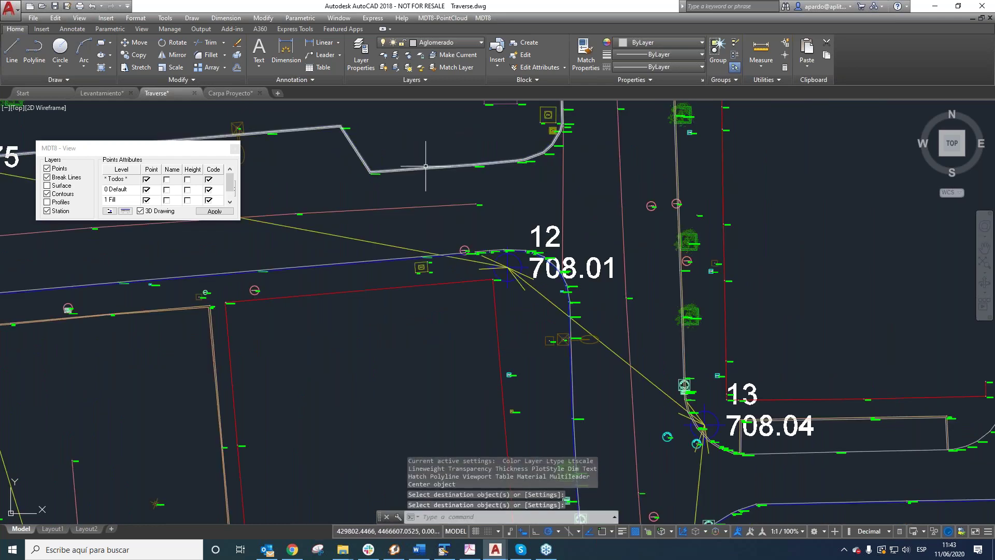
# - Match the properties of the blue parallel between stations 6 and 12 onto the parallel along the northern kerb line past station 5
pyautogui.rightClick(427, 167)
pyautogui.click(446, 174)
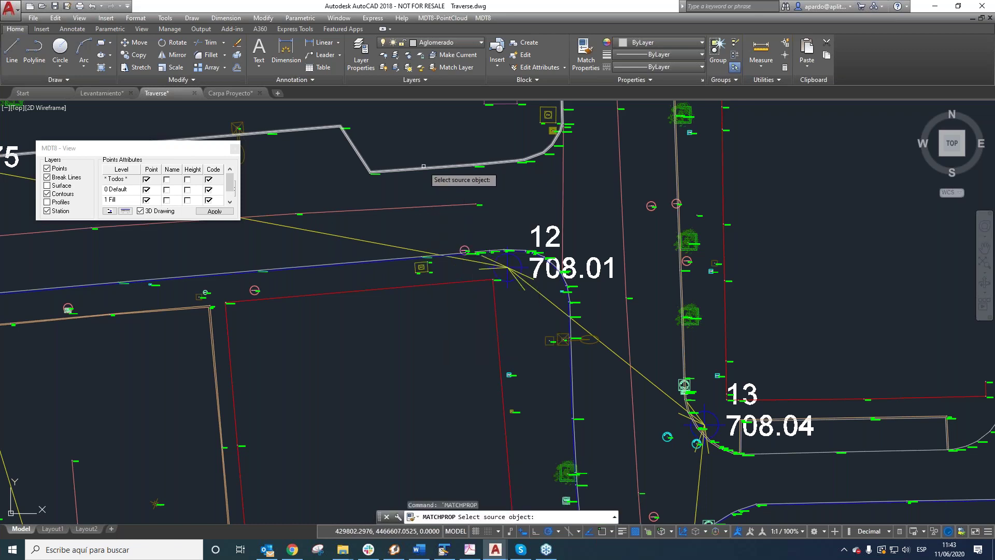
pyautogui.scroll(9, 407, 264)
pyautogui.click(401, 236)
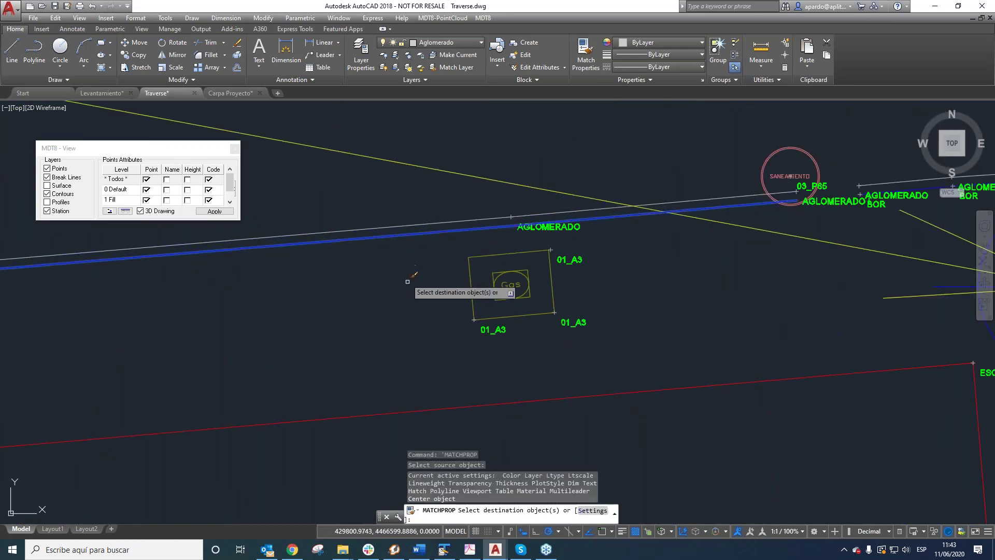
pyautogui.scroll(-5, 407, 281)
pyautogui.scroll(5, 407, 228)
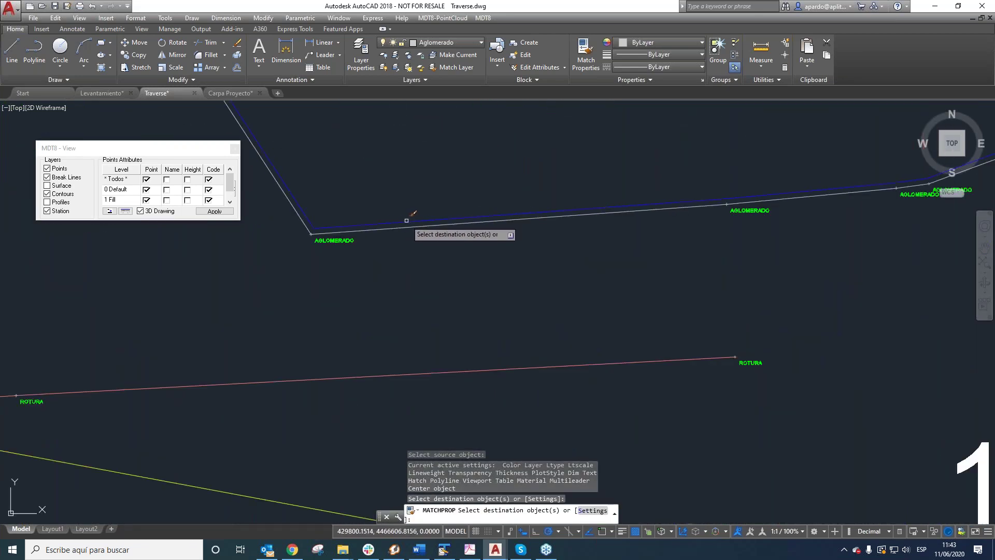
pyautogui.scroll(-5, 454, 218)
pyautogui.rightClick(453, 221)
pyautogui.click(481, 241)
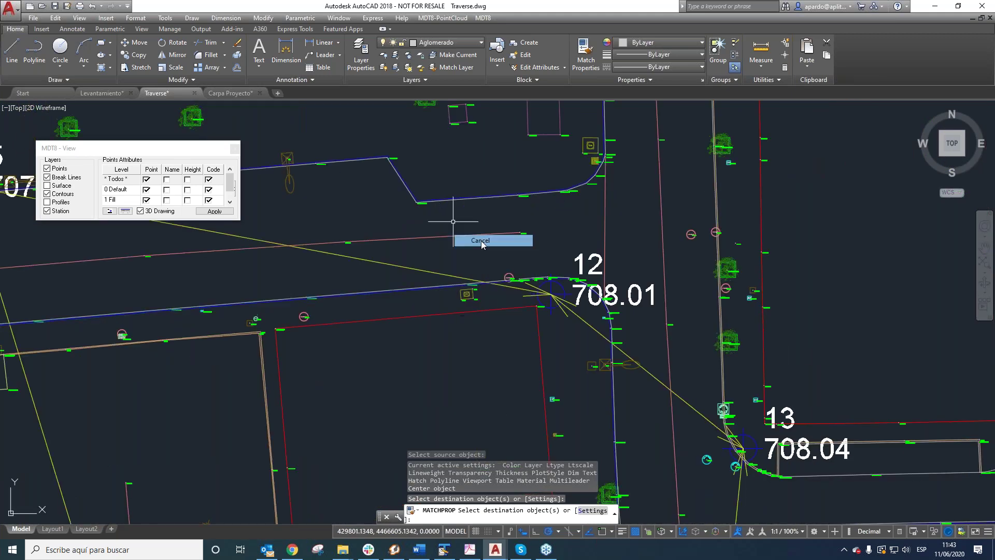
# - Inspect the parallel lines along the northern kerb and their overall fit in the survey drawing
pyautogui.scroll(4, 393, 166)
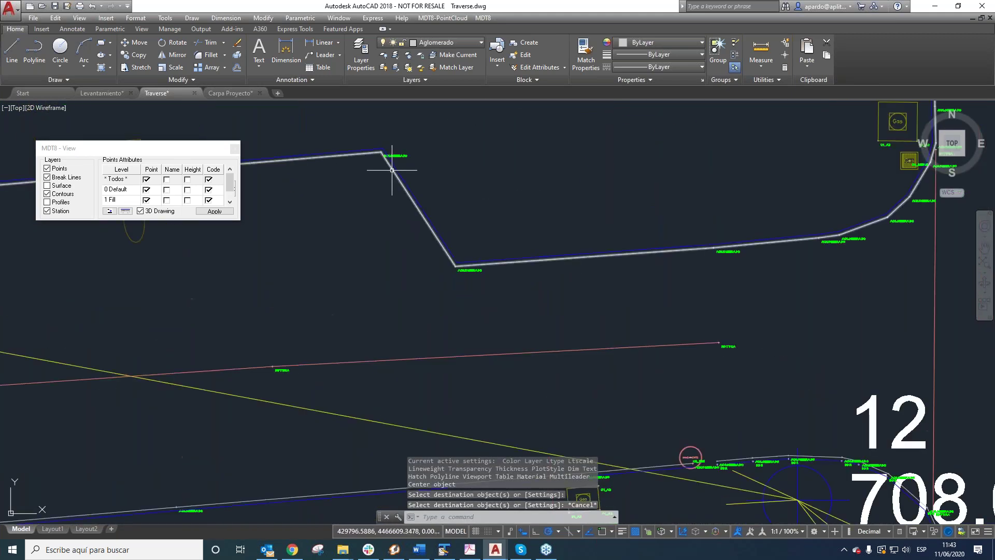
pyautogui.scroll(-5, 392, 169)
pyautogui.scroll(4, 337, 231)
pyautogui.scroll(-4, 582, 195)
pyautogui.click(447, 130)
pyautogui.press('Escape')
pyautogui.press('Escape')
pyautogui.scroll(-2, 469, 191)
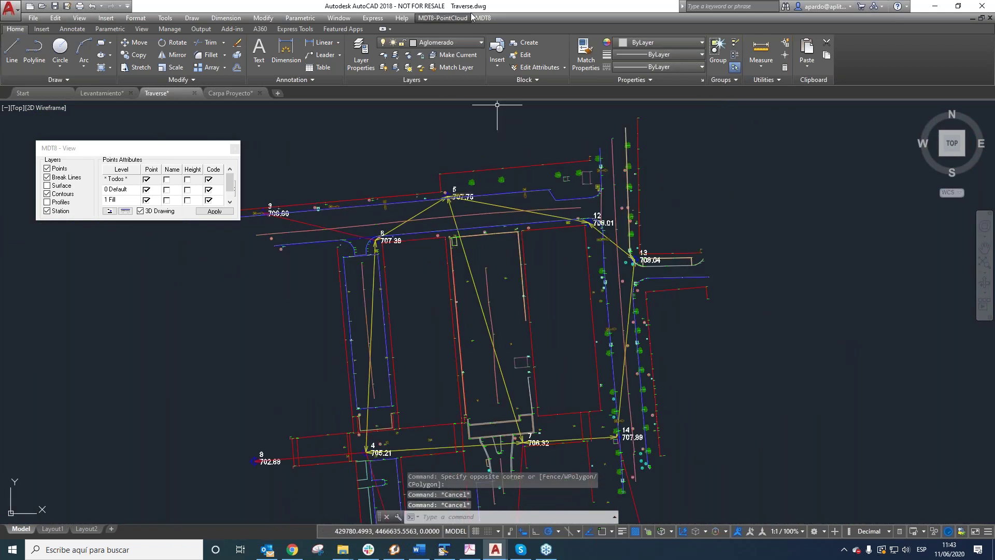
pyautogui.click(482, 18)
pyautogui.moveTo(518, 71)
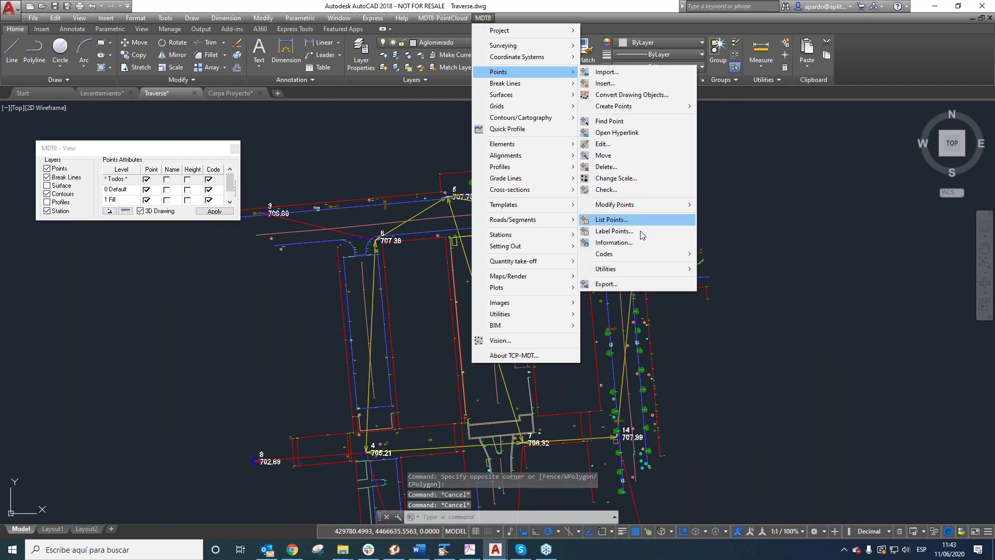
pyautogui.click(482, 15)
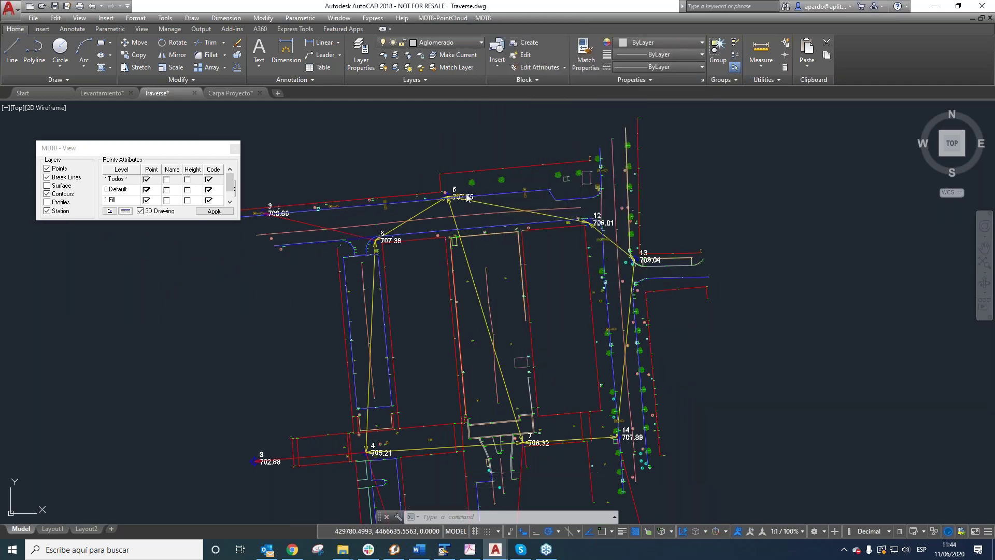
pyautogui.scroll(-2, 566, 260)
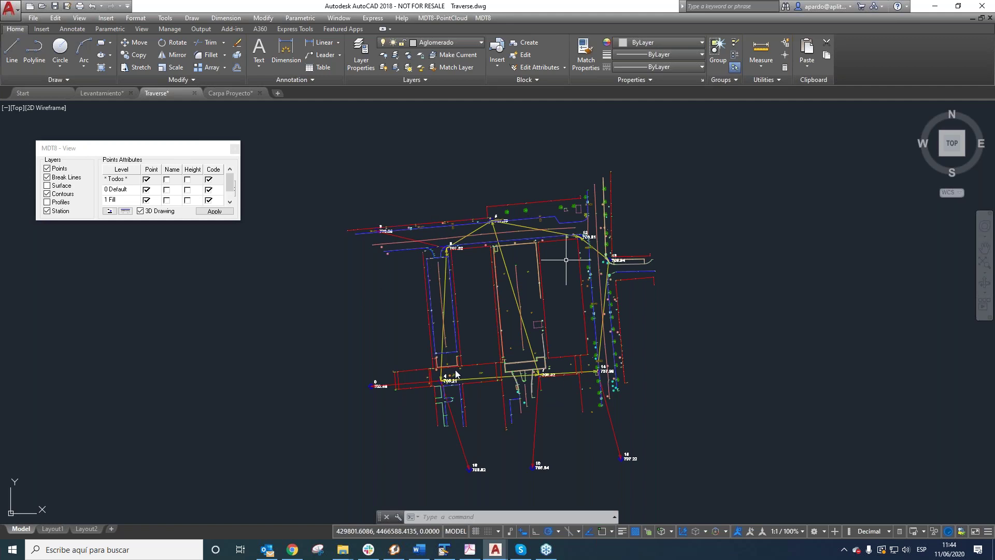
# - Copy the two rectangular building façade outlines on the Fachada layer to the empty area east of the survey
pyautogui.click(483, 280)
pyautogui.click(498, 260)
pyautogui.scroll(6, 495, 254)
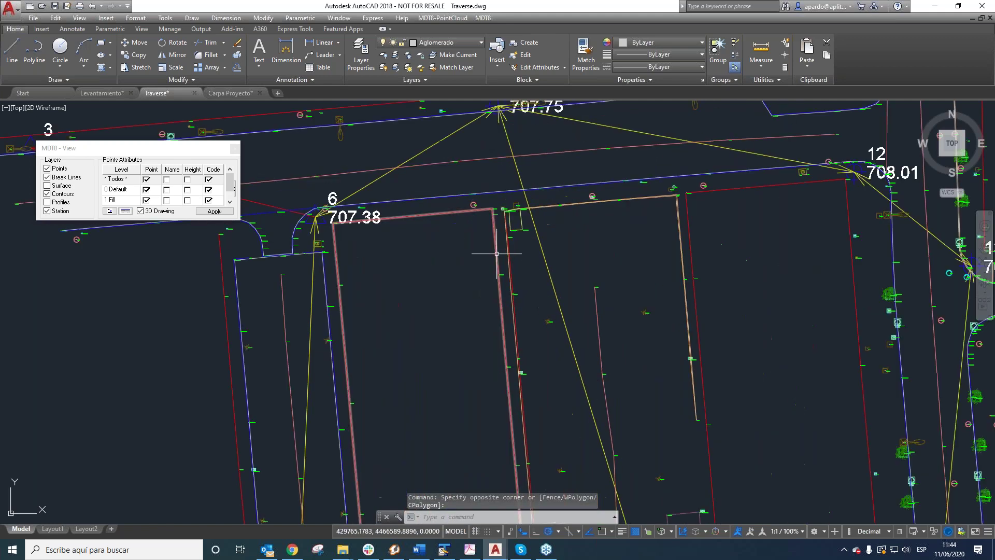
pyautogui.click(497, 254)
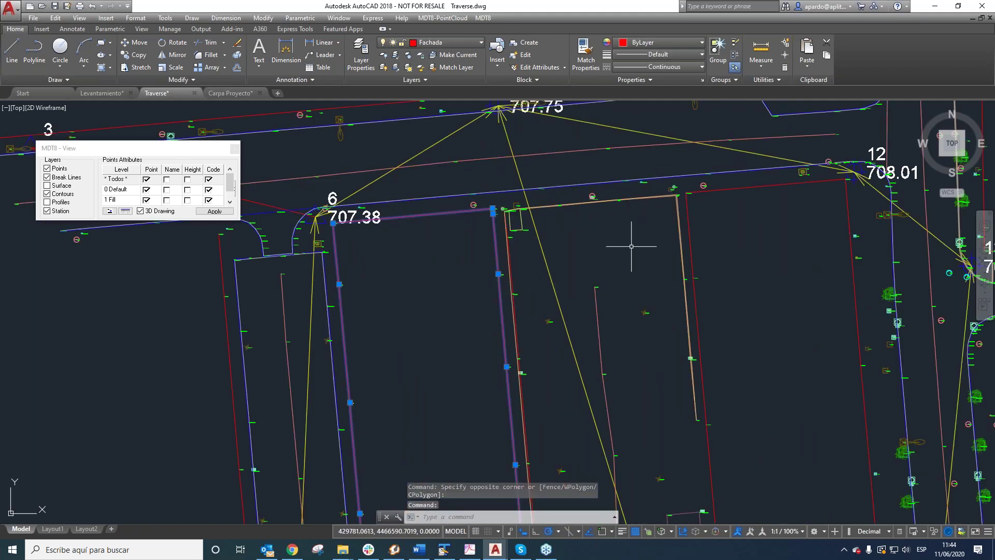
pyautogui.click(691, 254)
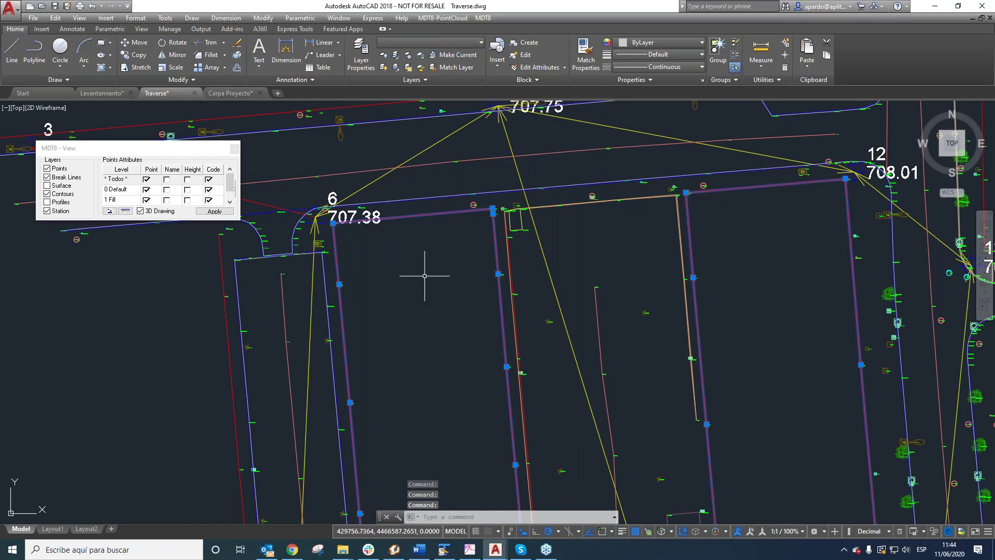
pyautogui.scroll(-6, 423, 277)
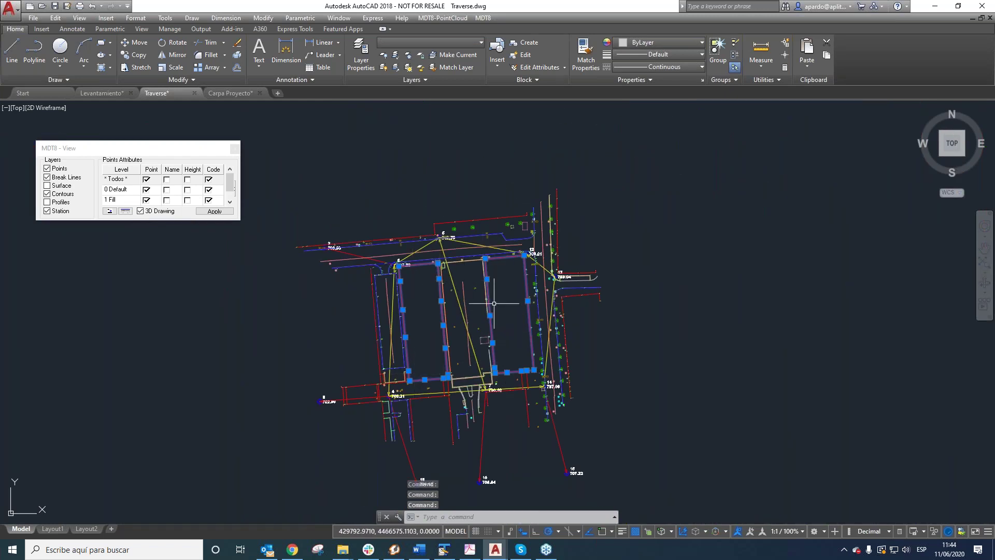
pyautogui.click(133, 54)
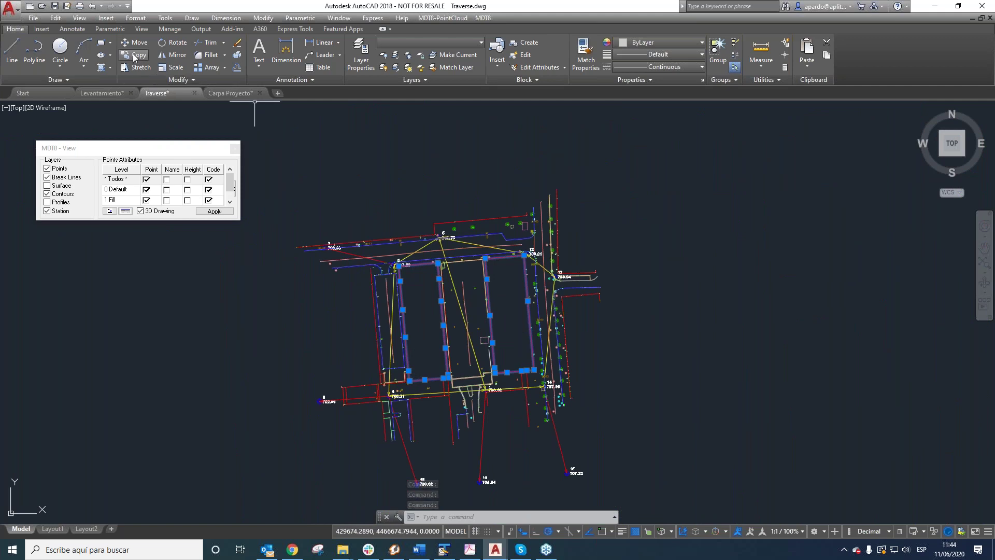
pyautogui.click(417, 211)
pyautogui.click(643, 161)
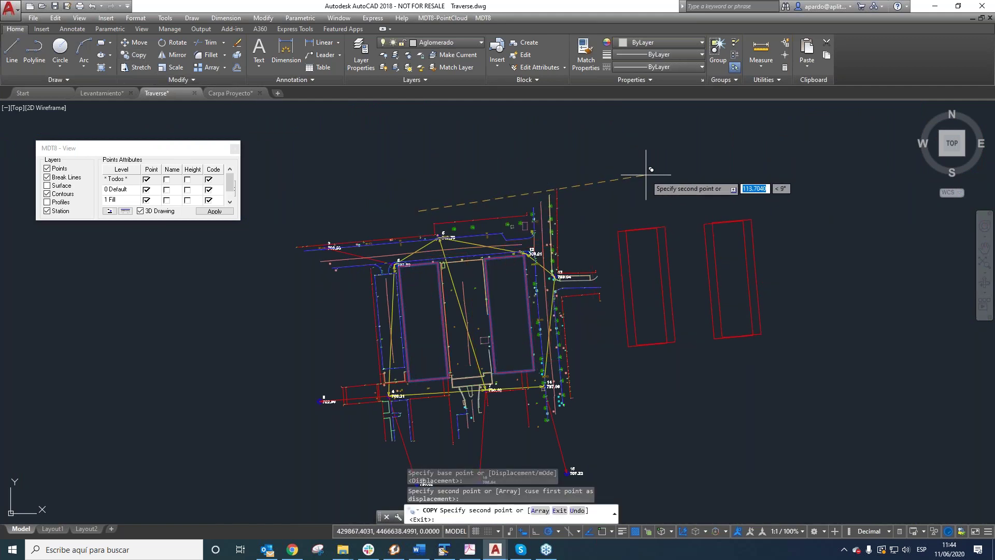
pyautogui.rightClick(646, 177)
pyautogui.click(670, 195)
# - Assign the two copied façade outlines to the Island layer
pyautogui.click(716, 278)
pyautogui.click(649, 245)
pyautogui.click(425, 43)
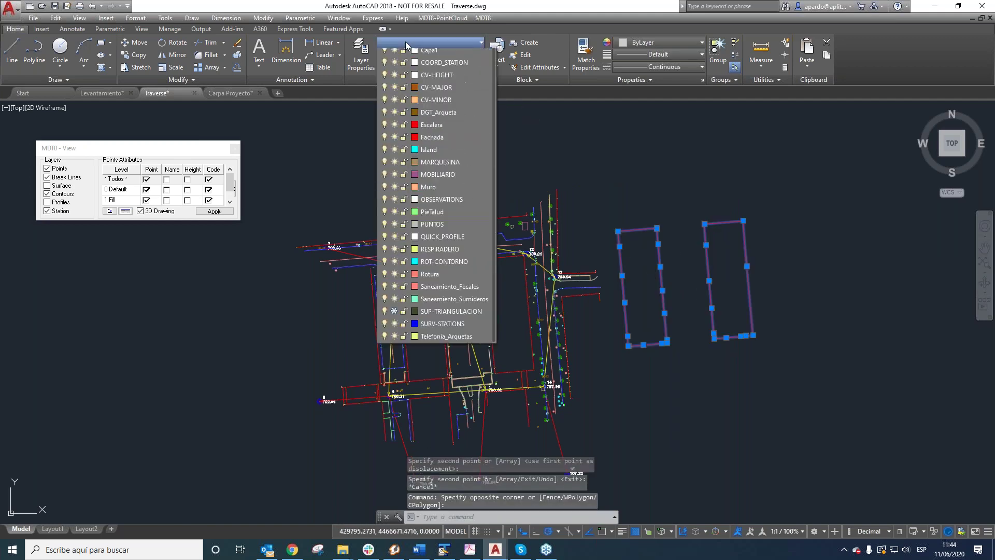
pyautogui.click(434, 229)
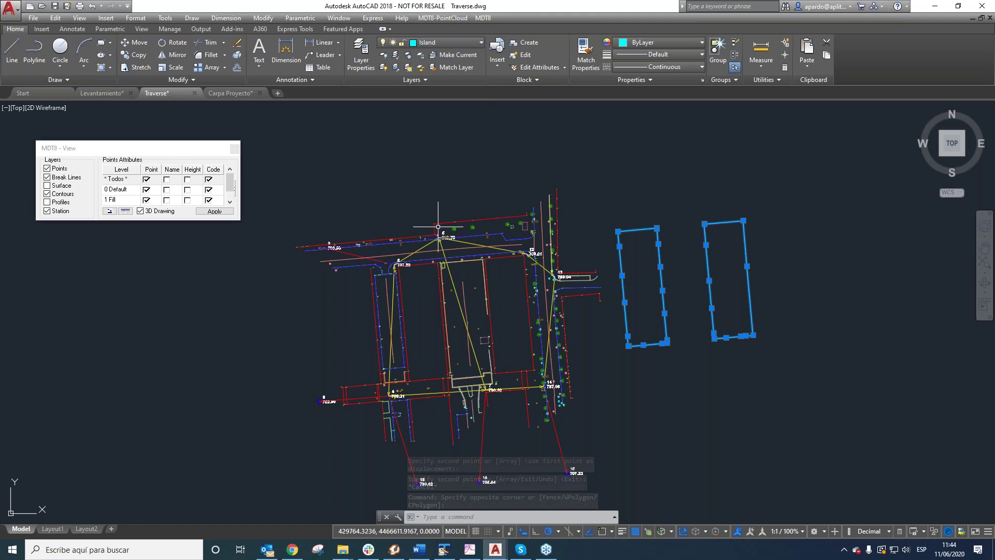
pyautogui.press('Escape')
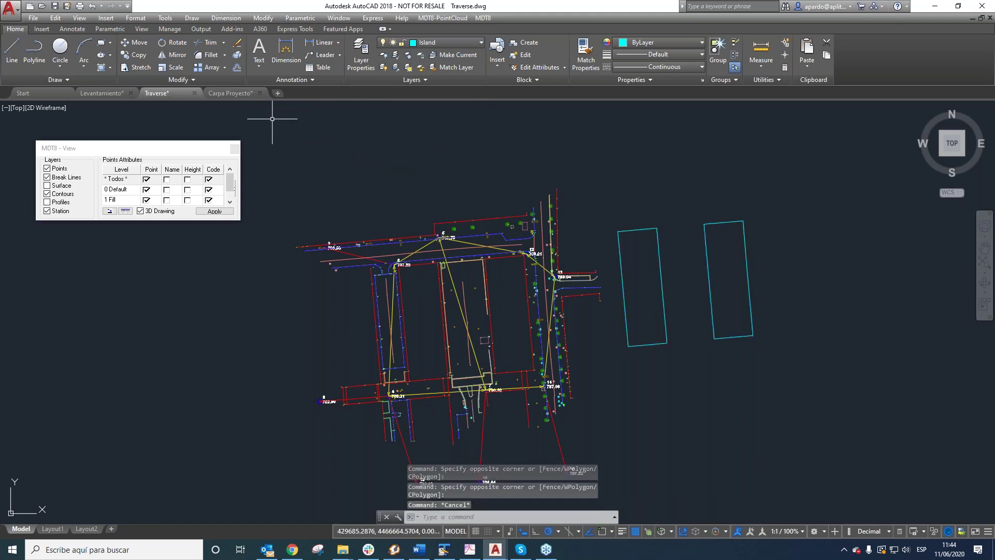
# - Move both Island outlines onto the original façades with object snap, placing the western outline's upper-left corner on the façade corner near station 6
pyautogui.click(136, 42)
pyautogui.click(729, 276)
pyautogui.click(666, 248)
pyautogui.press('Return')
pyautogui.scroll(6, 618, 231)
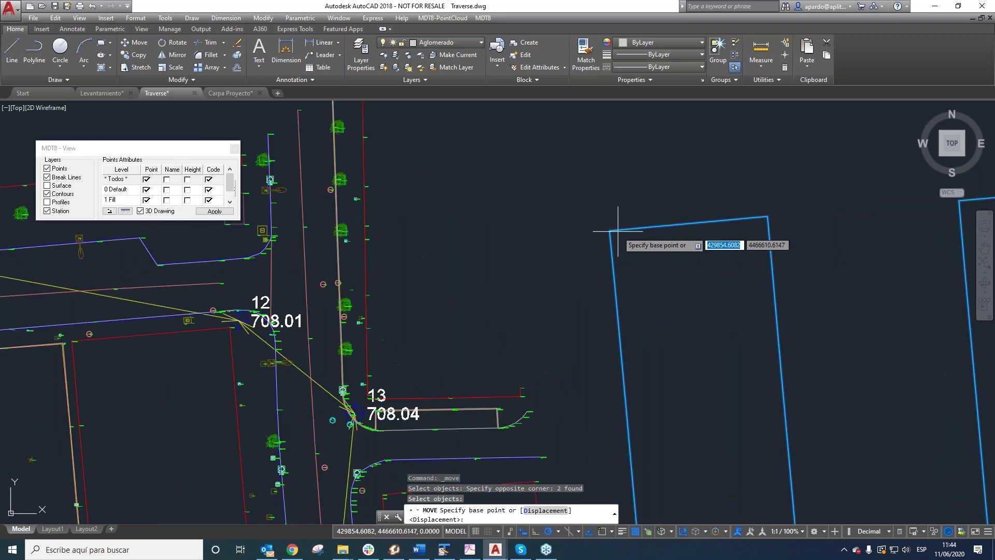
pyautogui.press('F3')
pyautogui.click(612, 231)
pyautogui.scroll(-2, 741, 234)
pyautogui.scroll(-3, 674, 249)
pyautogui.scroll(10, 571, 290)
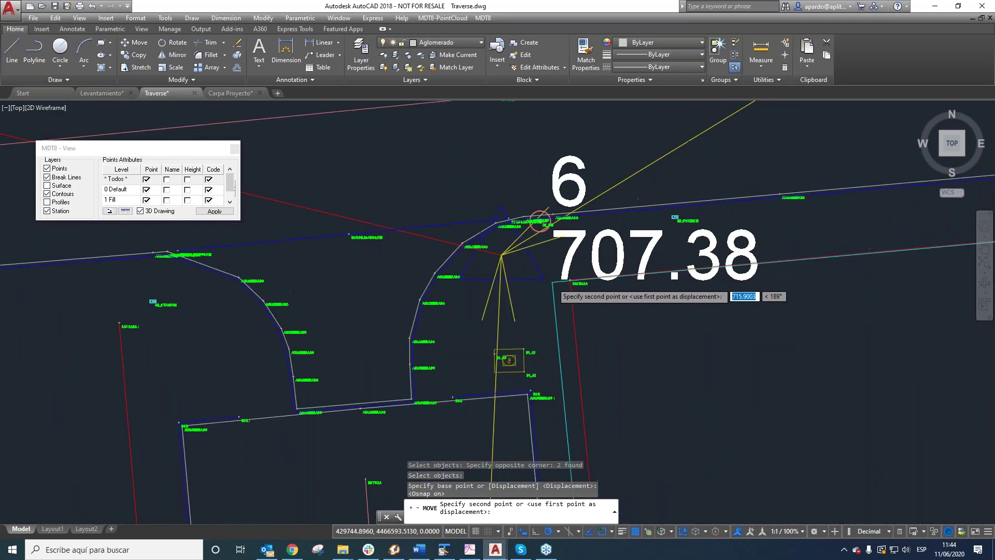
pyautogui.click(590, 320)
pyautogui.scroll(-6, 582, 311)
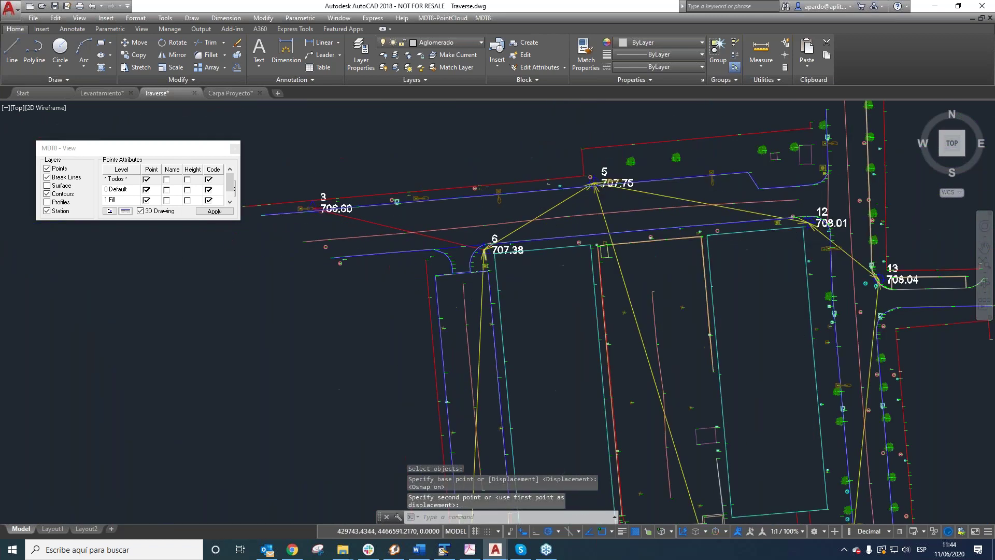
pyautogui.press('Escape')
pyautogui.press('Escape')
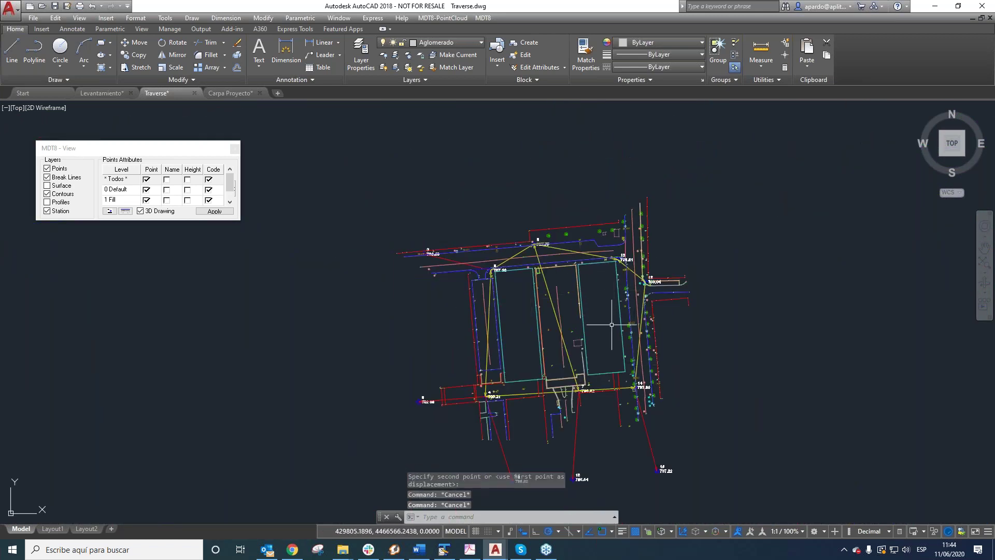
# - Start creating a surface that replaces the current one and review the layers selected for its break lines
pyautogui.scroll(-4, 382, 179)
pyautogui.scroll(4, 405, 184)
pyautogui.scroll(-5, 436, 217)
pyautogui.scroll(4, 440, 253)
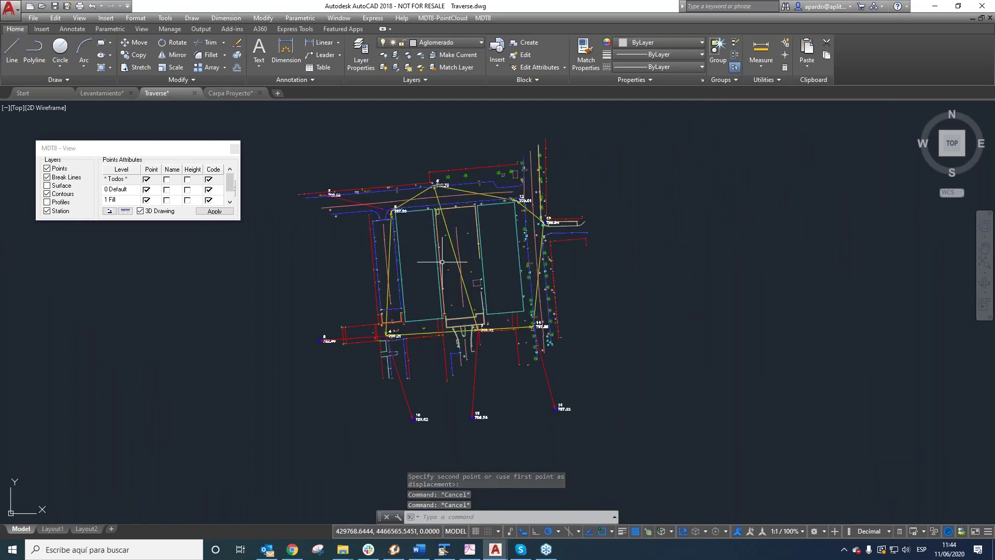
pyautogui.click(483, 17)
pyautogui.moveTo(511, 95)
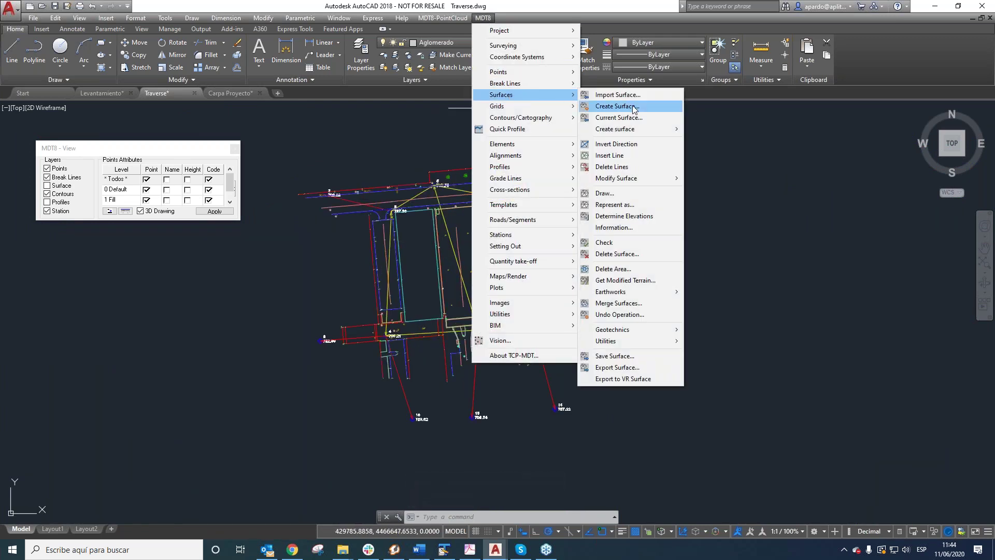
pyautogui.click(637, 106)
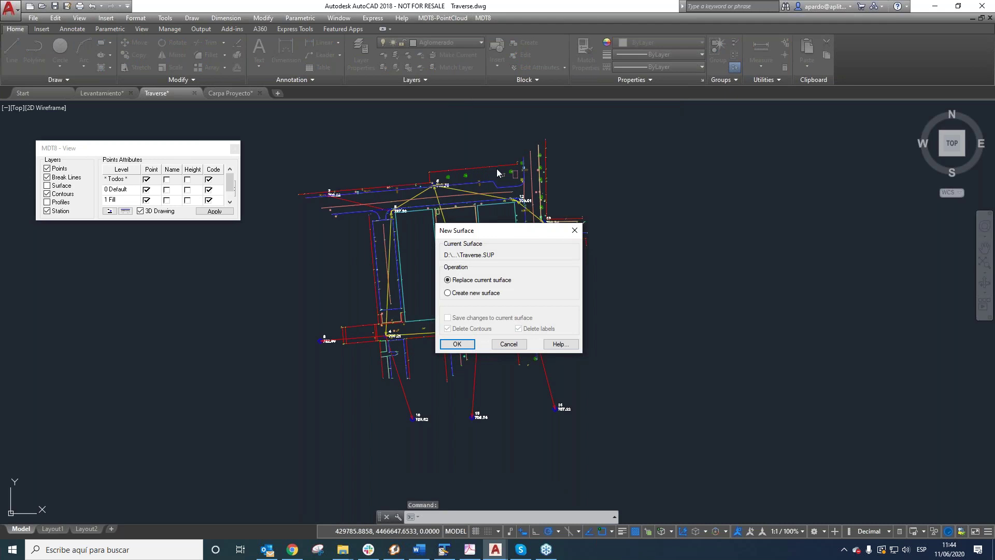
pyautogui.click(456, 345)
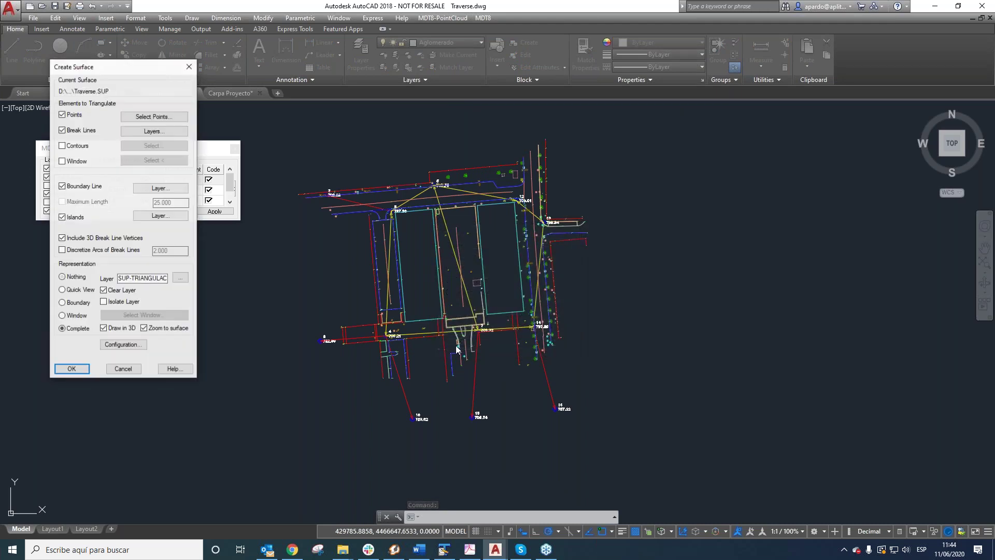
pyautogui.moveTo(146, 74); pyautogui.dragTo(218, 83)
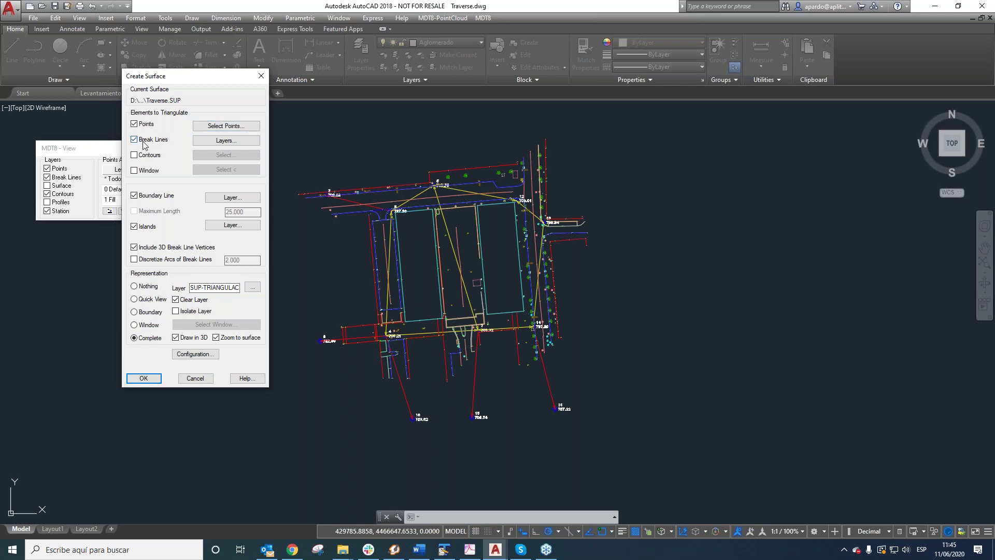
pyautogui.click(217, 143)
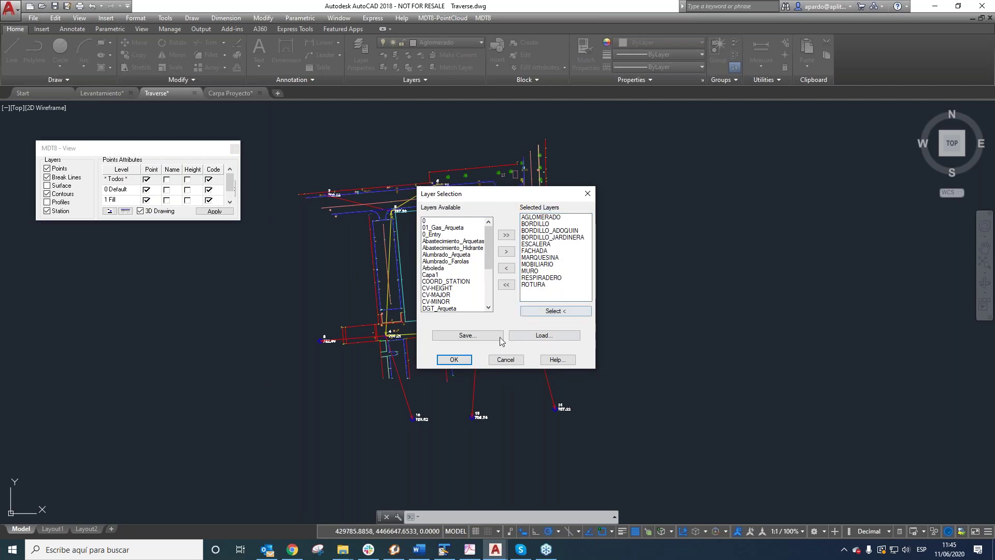
pyautogui.click(454, 360)
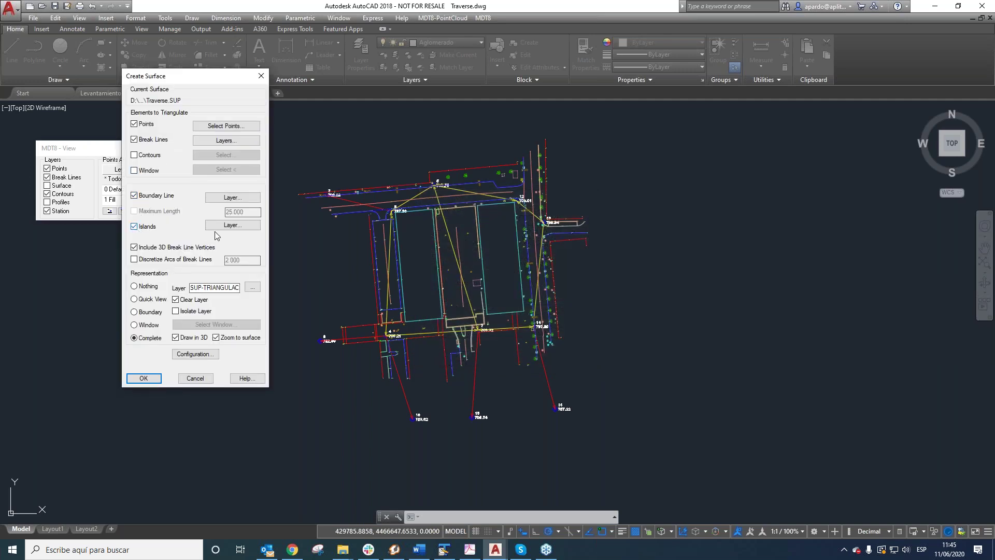
# - Take the islands from the Island layer and create the surface with a maximum length of 25 instead of a boundary line
pyautogui.click(232, 225)
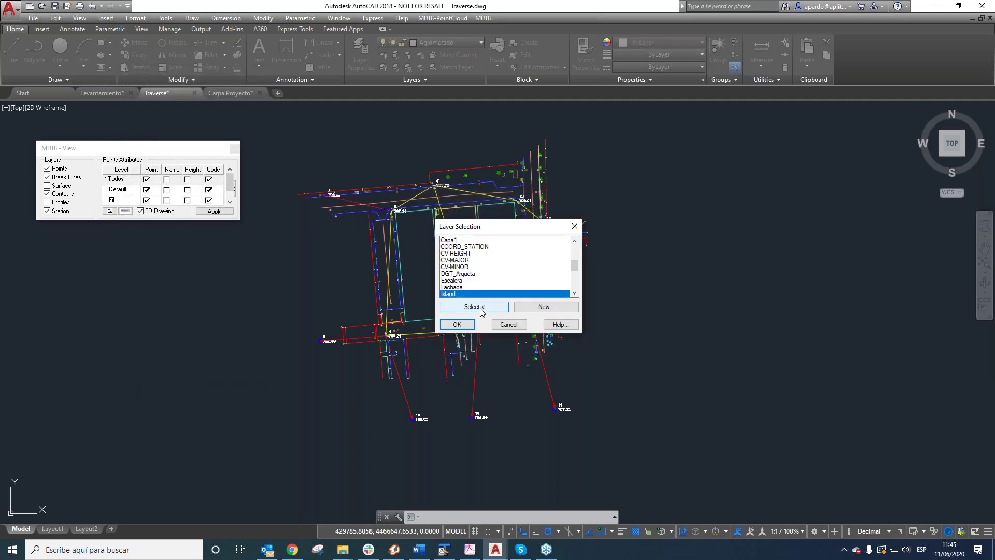
pyautogui.click(466, 307)
pyautogui.scroll(8, 482, 249)
pyautogui.click(495, 273)
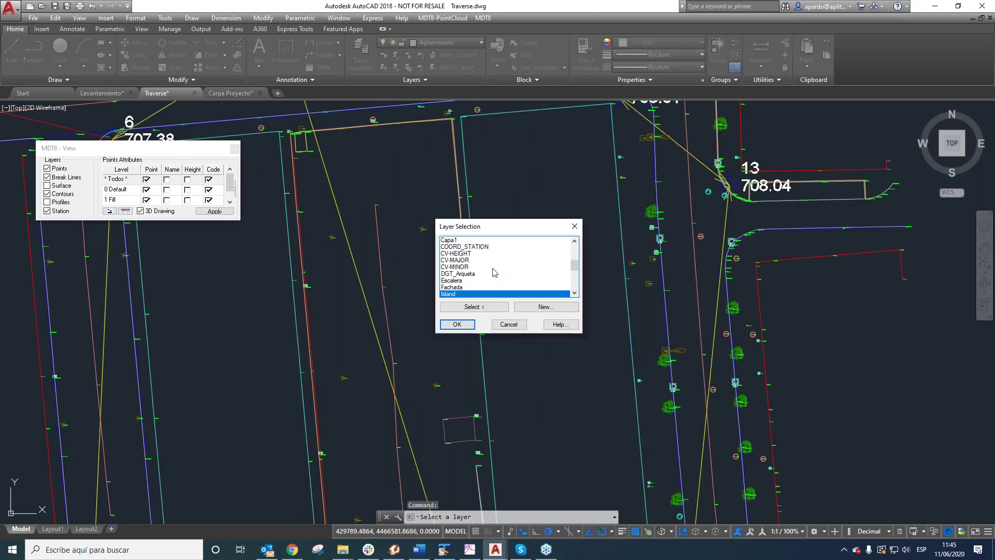
pyautogui.click(458, 325)
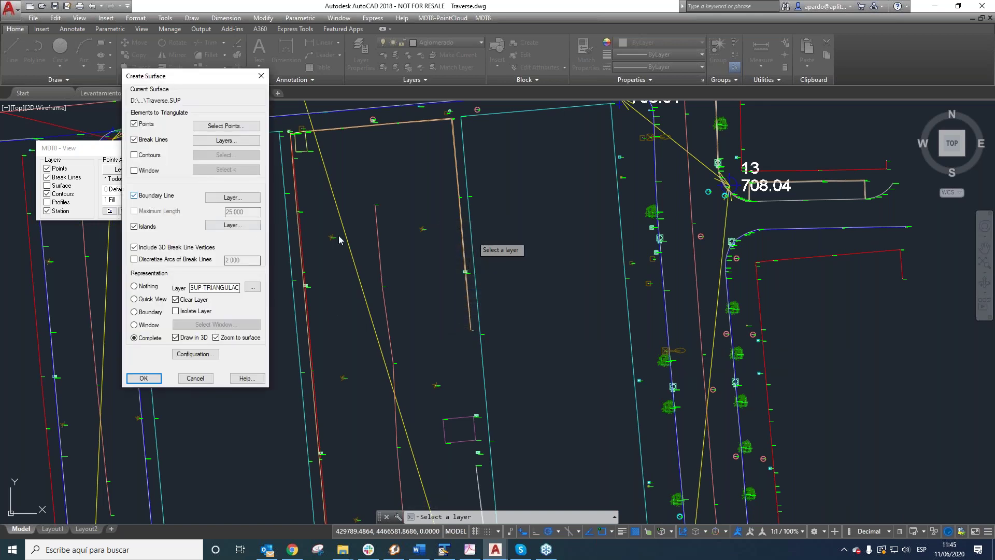
pyautogui.click(134, 196)
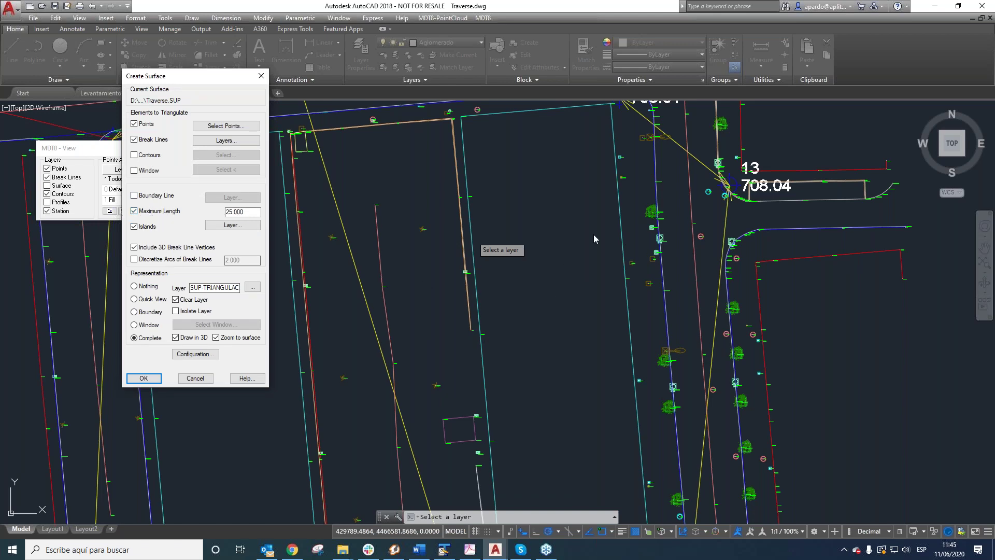
pyautogui.click(144, 379)
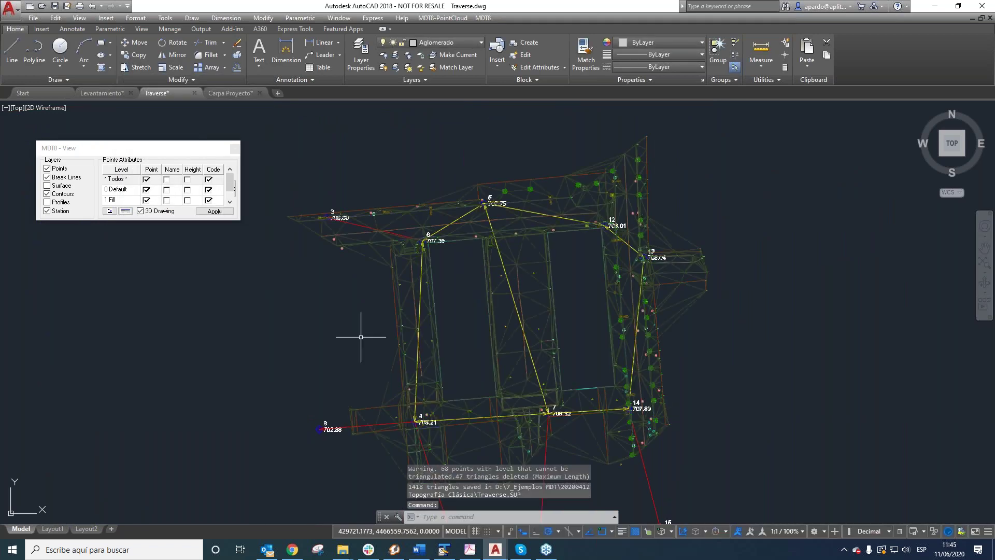
# - Inspect the new triangulation around the building islands and along the outer edges of the survey
pyautogui.middleClick(606, 352)
pyautogui.middleClick(606, 351)
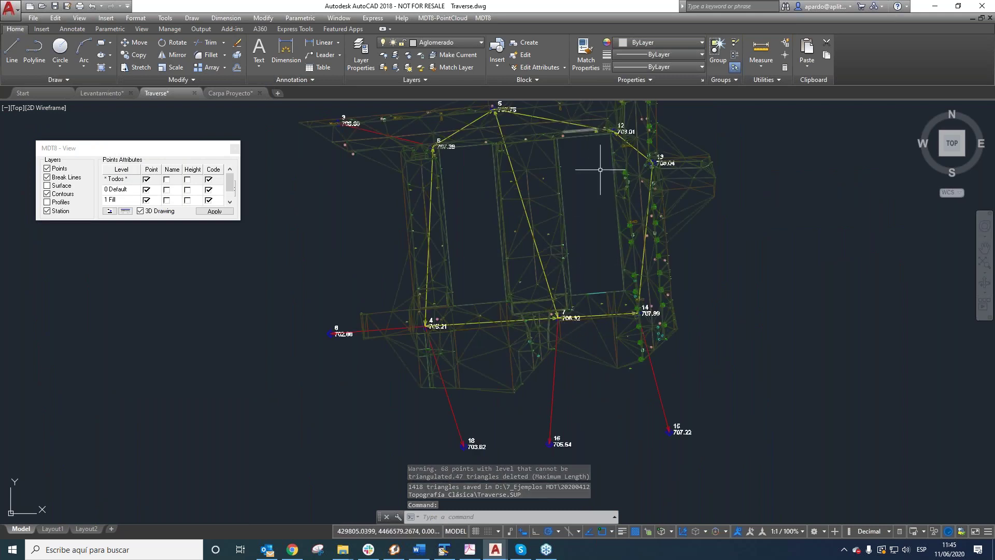
pyautogui.scroll(-2, 565, 259)
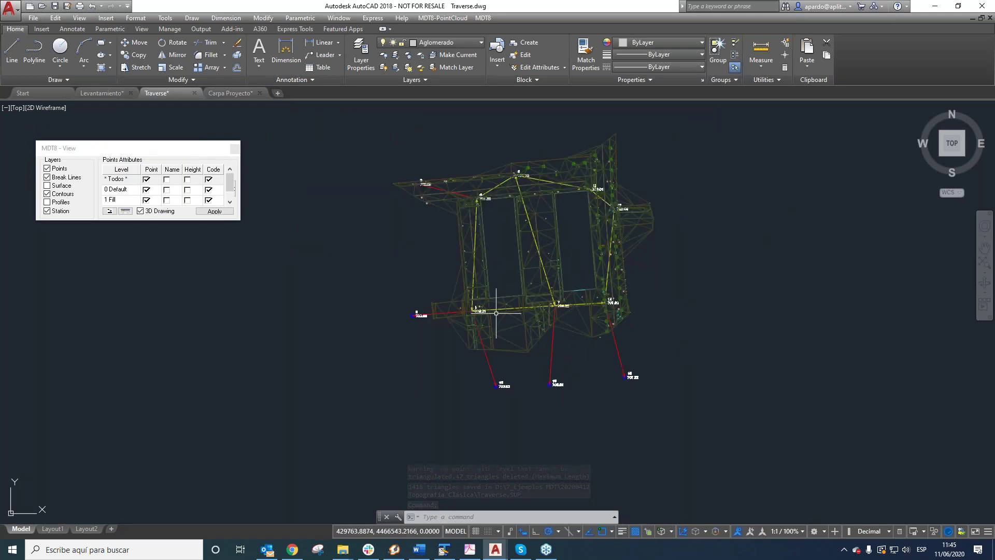
pyautogui.scroll(1, 460, 333)
pyautogui.scroll(1, 460, 345)
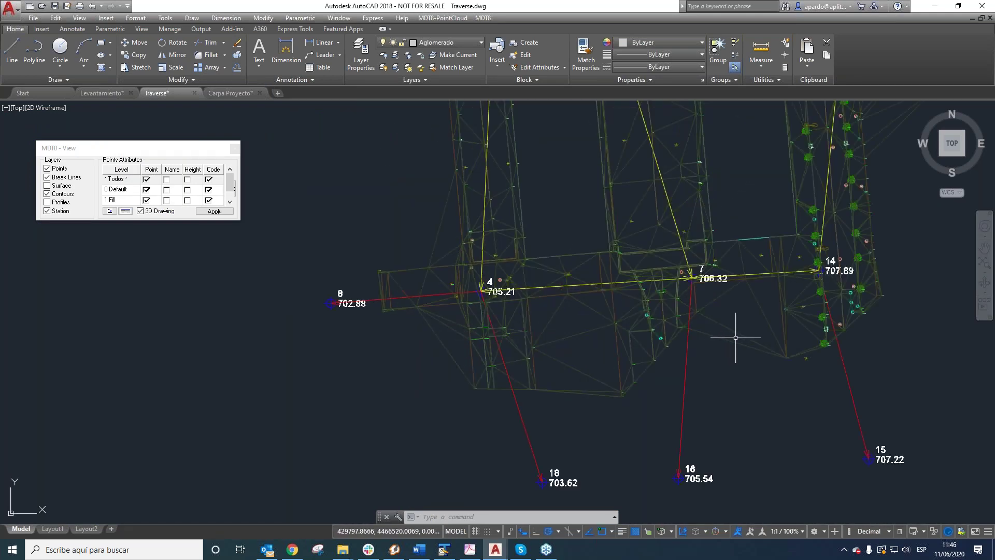
pyautogui.scroll(-4, 742, 333)
pyautogui.scroll(2, 767, 231)
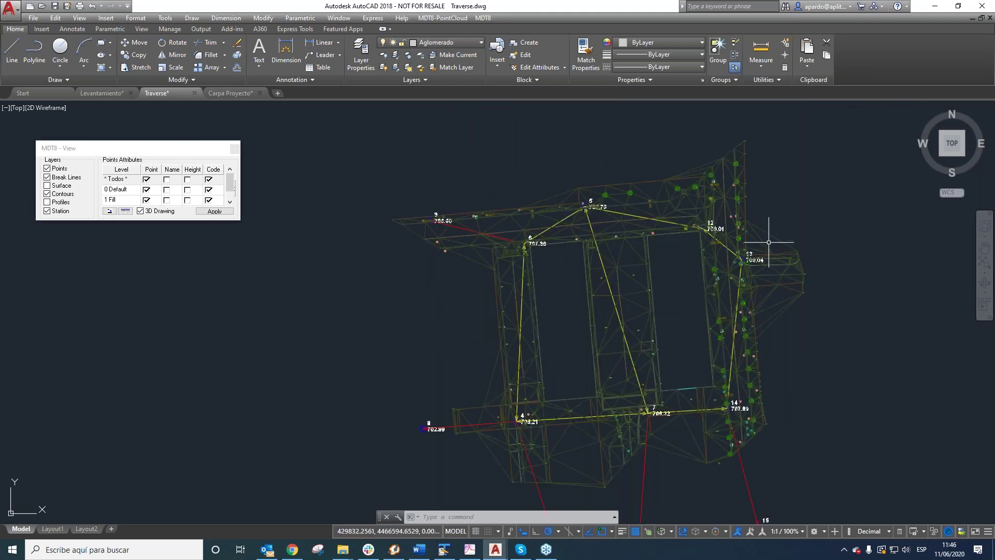
pyautogui.scroll(2, 769, 242)
# - Delete the outer triangulation lines north of the eastern side street beside station 13
pyautogui.click(483, 18)
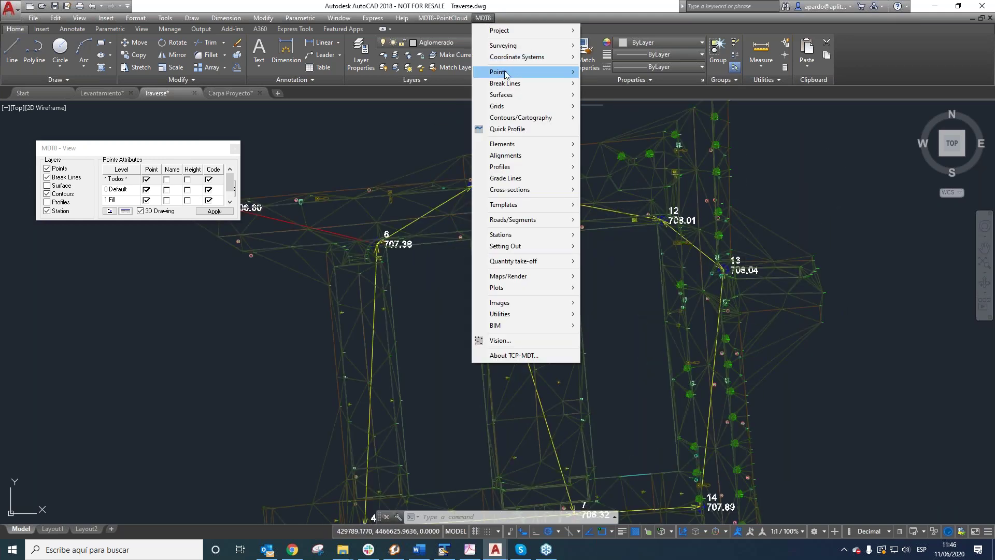
pyautogui.moveTo(511, 93)
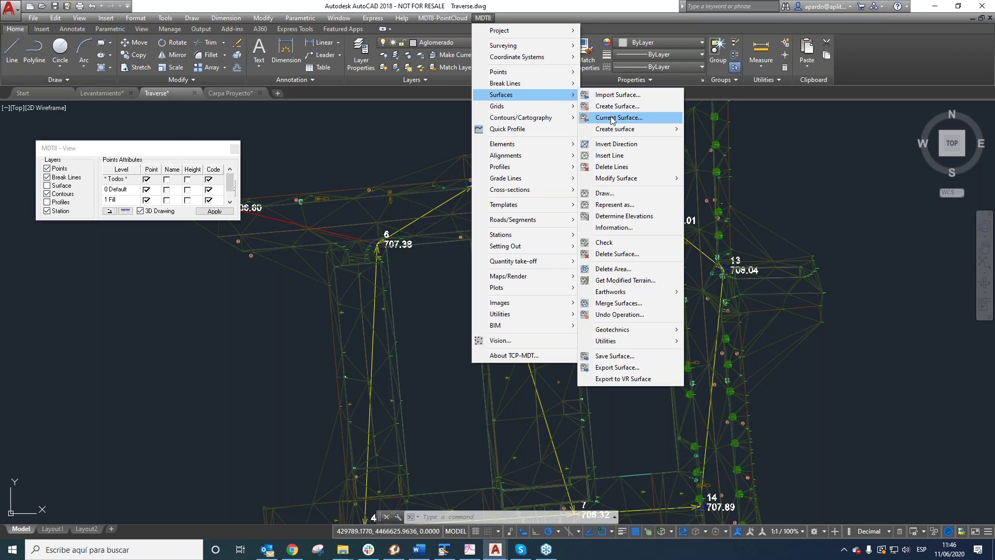
pyautogui.click(617, 167)
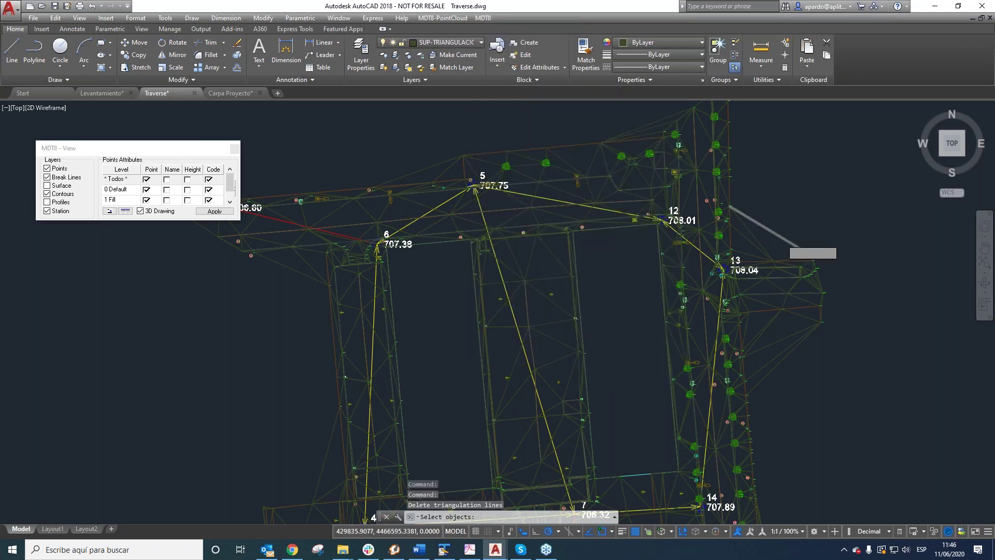
pyautogui.scroll(3, 781, 239)
pyautogui.click(790, 276)
pyautogui.click(600, 285)
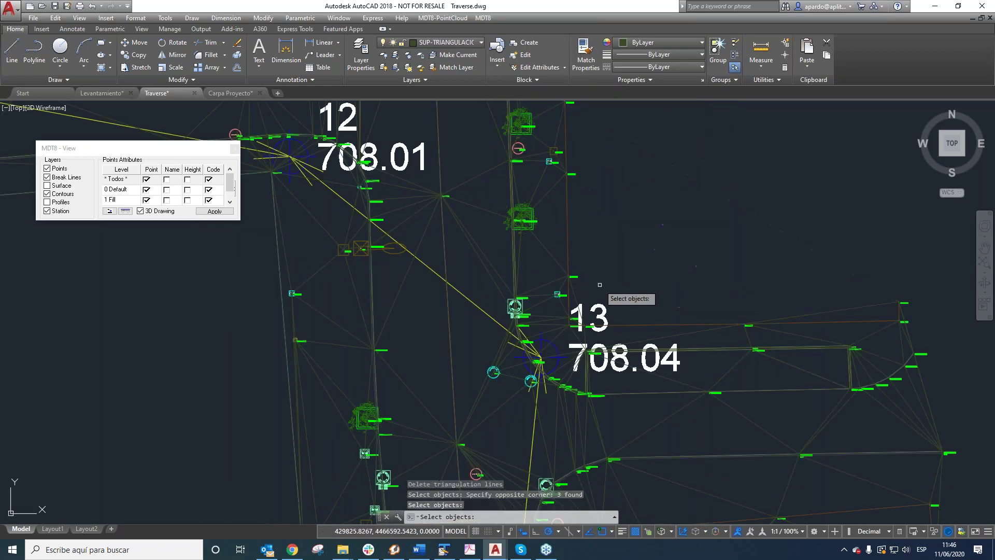
pyautogui.click(601, 288)
pyautogui.click(876, 313)
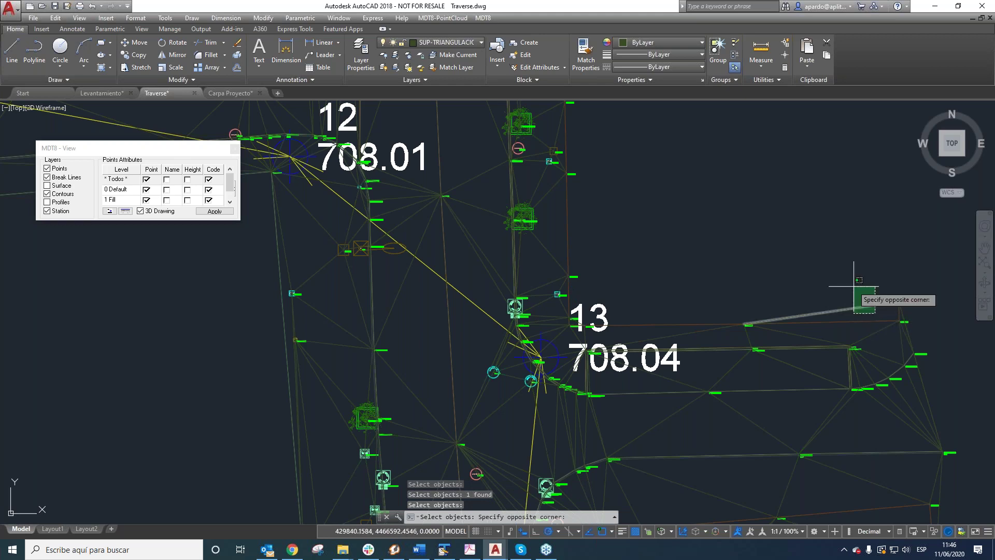
pyautogui.click(853, 277)
# - Delete the long outer triangulation lines in the corner south of the eastern side street
pyautogui.scroll(-3, 733, 194)
pyautogui.scroll(5, 754, 317)
pyautogui.click(753, 331)
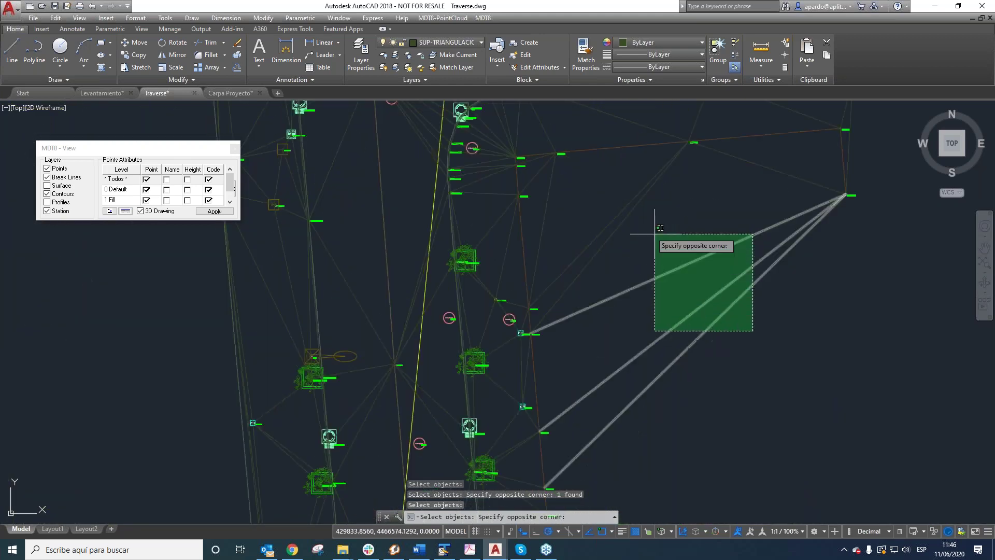
pyautogui.click(541, 170)
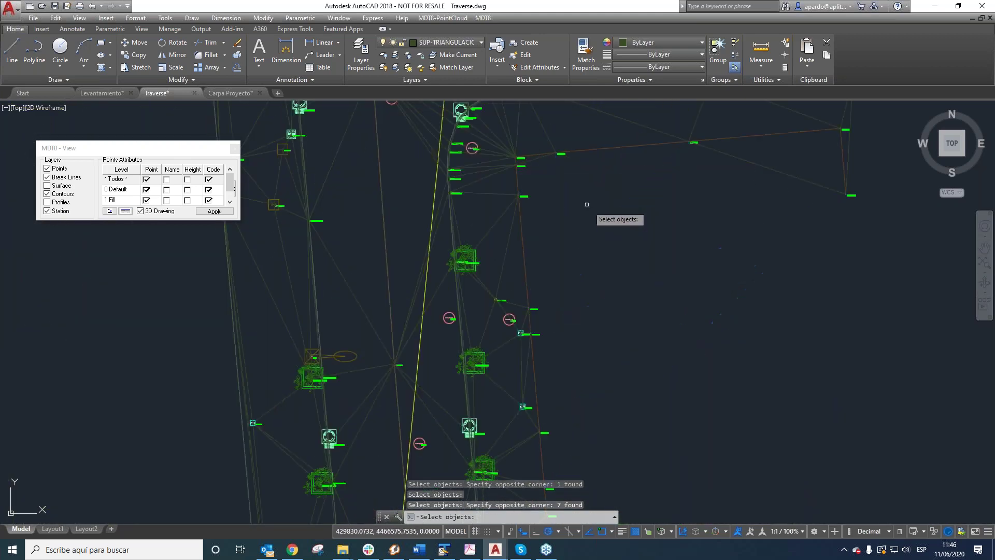
pyautogui.click(539, 160)
pyautogui.click(809, 192)
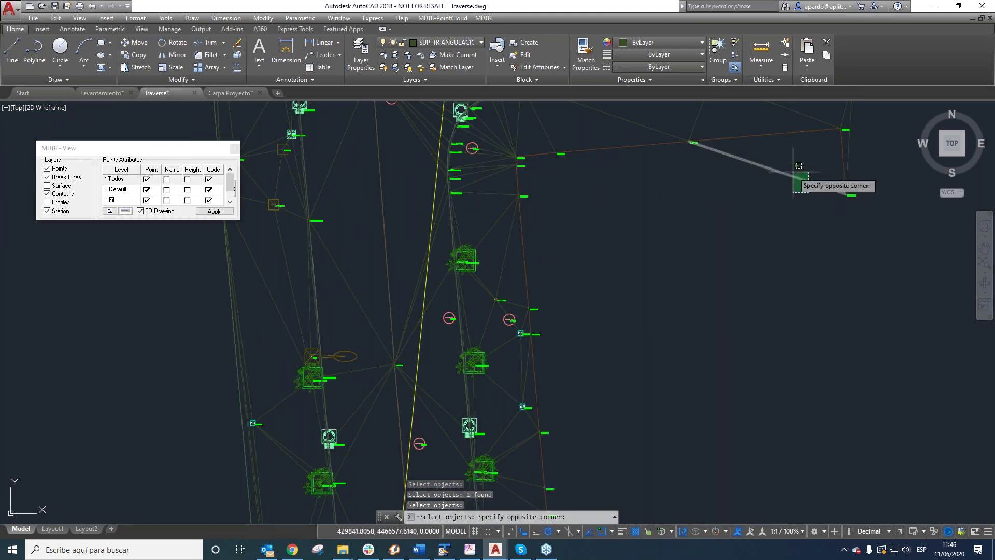
pyautogui.click(777, 160)
# - Delete the outer triangulation lines spanning the southern gaps between stations 7 and 14 and between stations 4 and 7
pyautogui.scroll(-5, 643, 339)
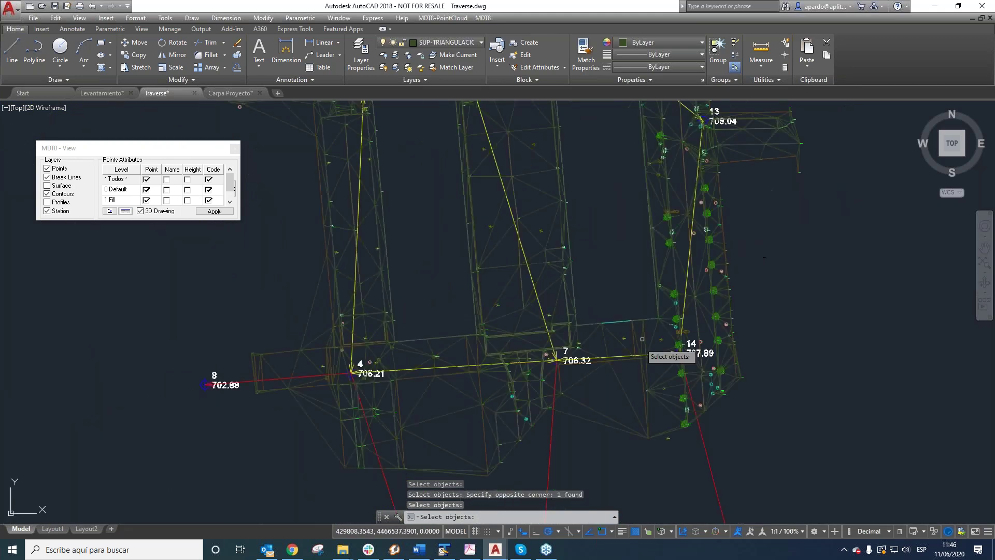
pyautogui.click(625, 442)
pyautogui.click(590, 376)
pyautogui.click(472, 469)
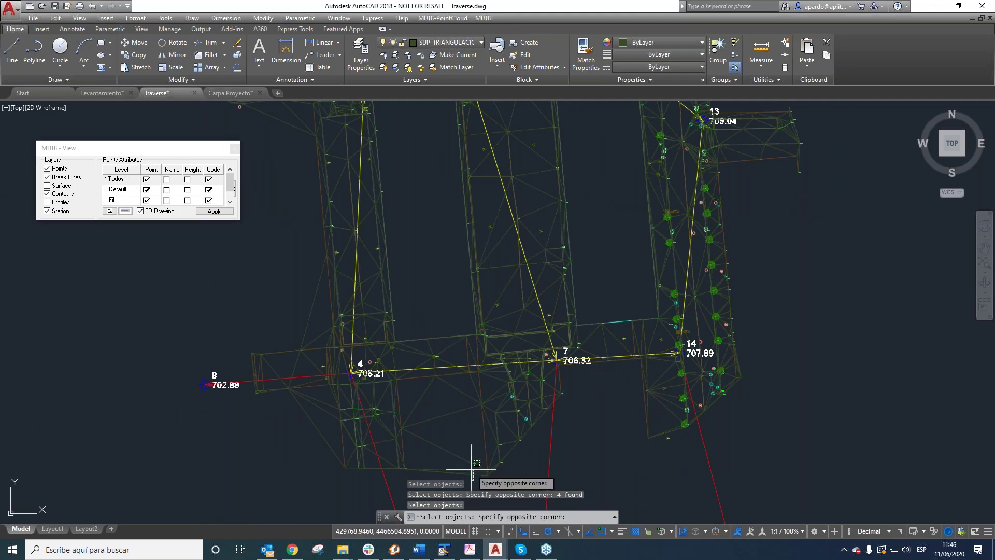
pyautogui.click(409, 371)
# - Delete the outer triangulation lines in the corners southwest and northwest of station 4
pyautogui.click(321, 448)
pyautogui.click(293, 432)
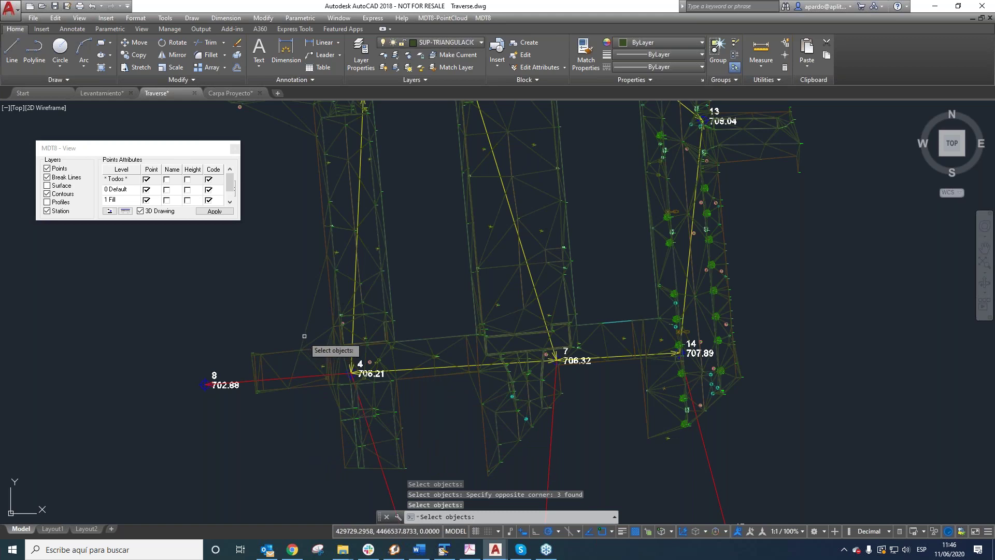
pyautogui.click(323, 341)
pyautogui.click(306, 261)
pyautogui.scroll(6, 322, 334)
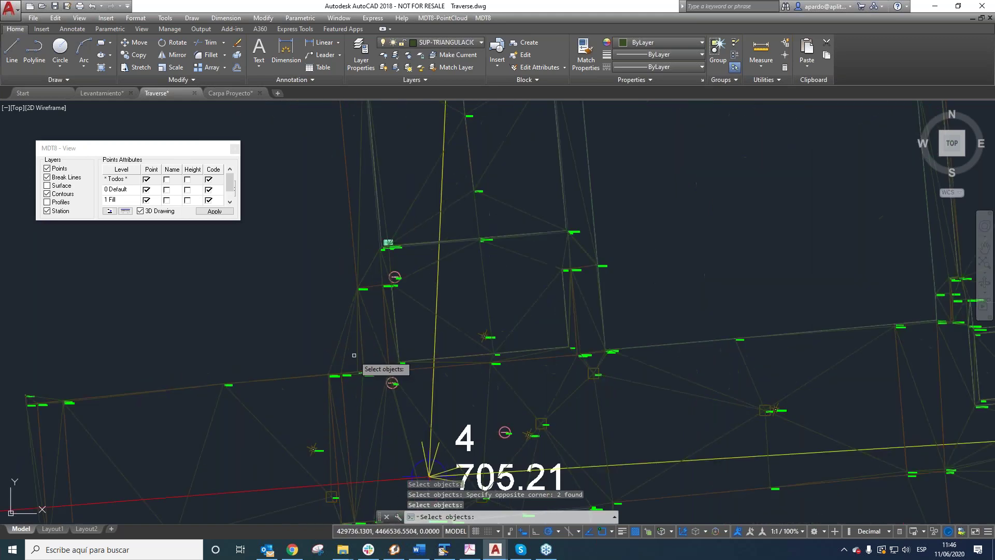
pyautogui.press('Return')
# - Resume deleting surface lines and remove the remaining stray triangulation lines along the outer street edges, starting near station 4
pyautogui.rightClick(348, 169)
pyautogui.click(384, 175)
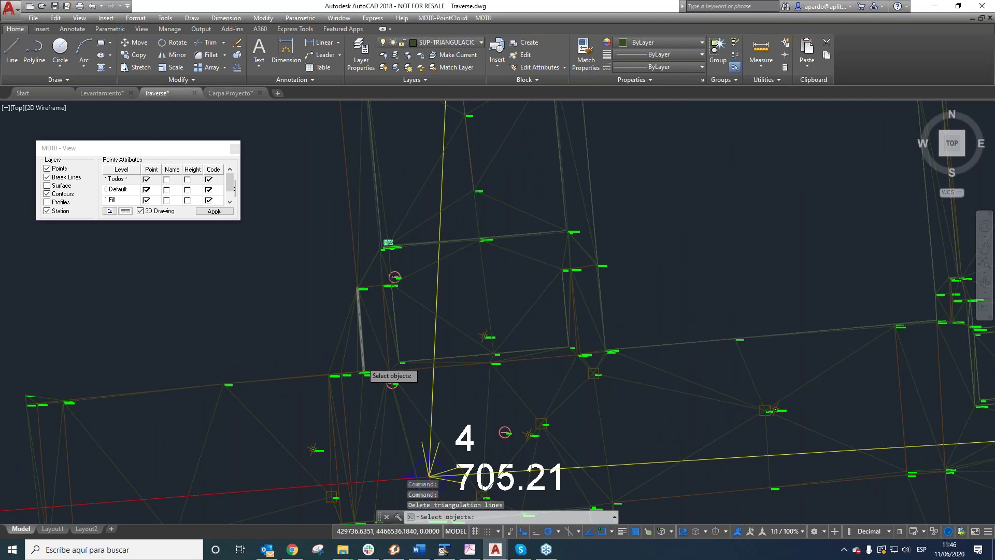
pyautogui.scroll(-5, 365, 373)
pyautogui.click(338, 355)
pyautogui.click(226, 337)
pyautogui.scroll(5, 507, 417)
pyautogui.scroll(-3, 507, 417)
pyautogui.scroll(6, 544, 316)
pyautogui.click(637, 233)
pyautogui.click(601, 213)
# - Delete the outer triangulation lines in the northern corner above station 12
pyautogui.scroll(-5, 519, 202)
pyautogui.scroll(2, 525, 218)
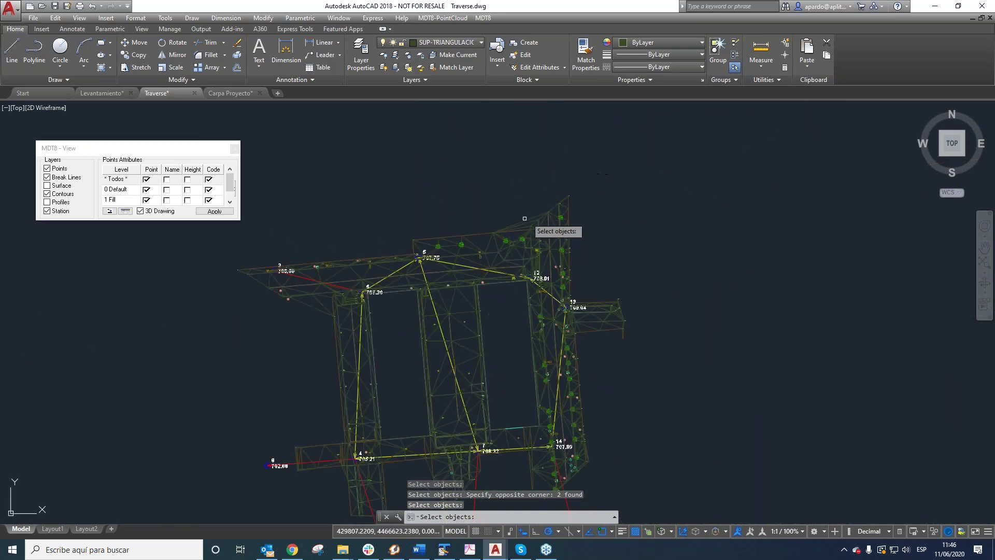
pyautogui.scroll(5, 525, 218)
pyautogui.click(585, 203)
pyautogui.click(553, 152)
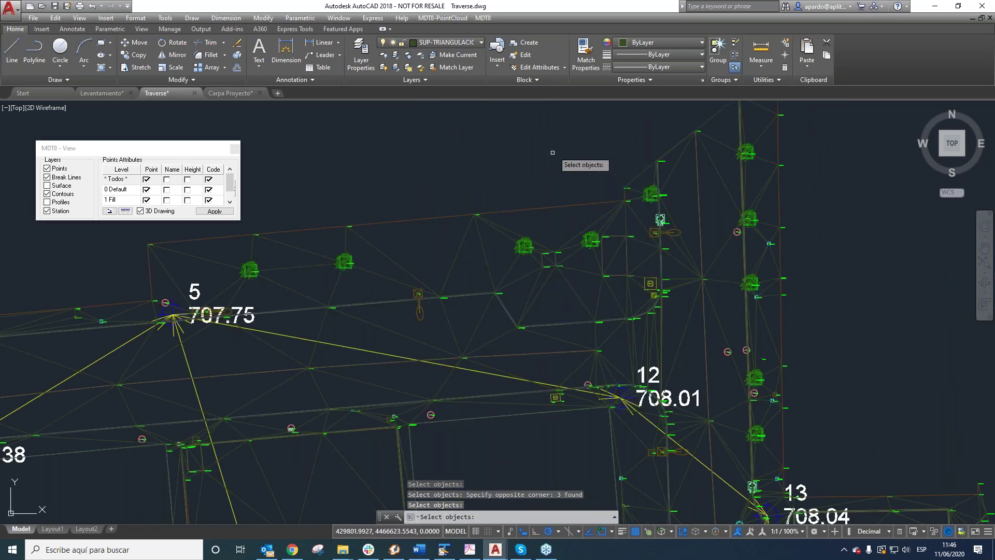
# - Delete the outer triangulation lines in the corner southwest of station 6
pyautogui.scroll(-5, 570, 166)
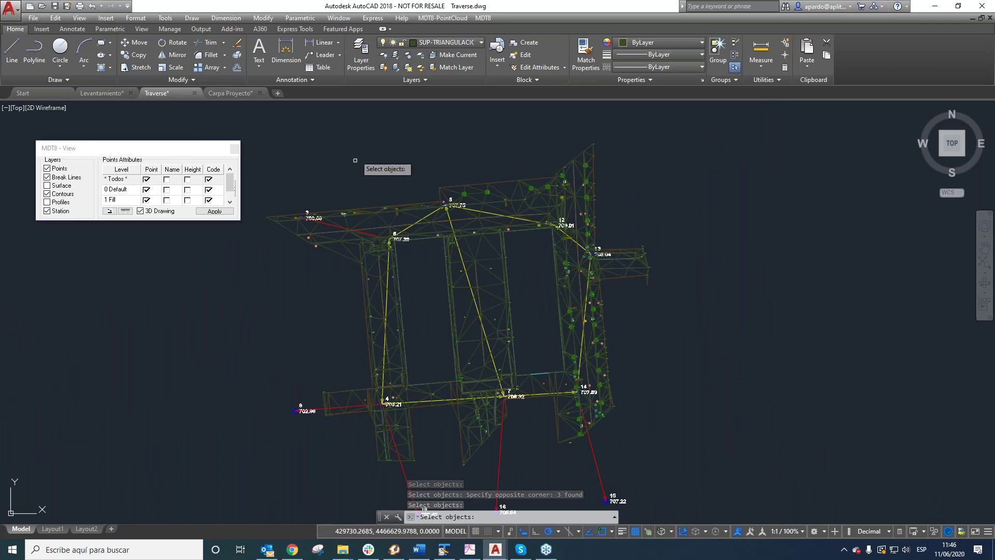
pyautogui.scroll(5, 356, 250)
pyautogui.click(363, 324)
pyautogui.click(311, 202)
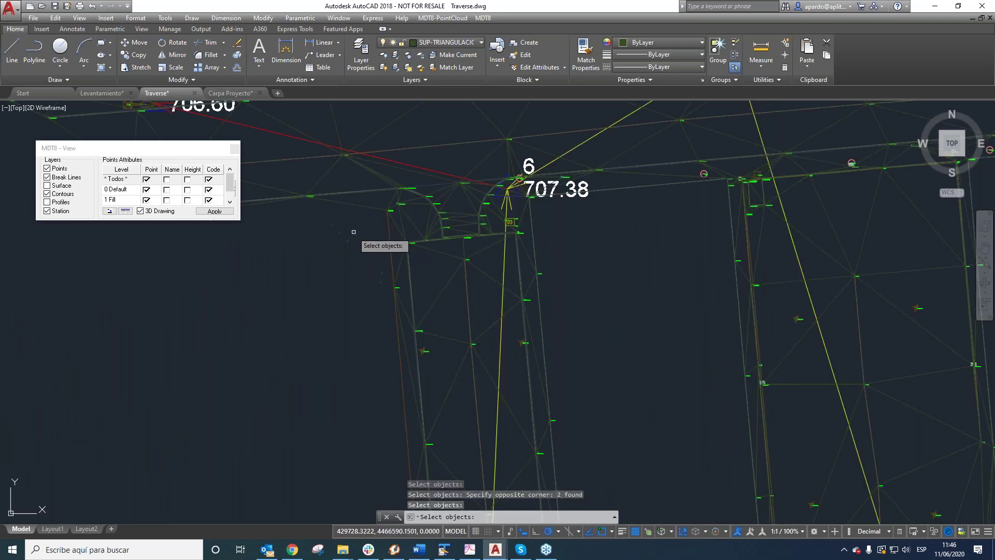
pyautogui.scroll(-5, 353, 232)
pyautogui.press('Return')
# - Generate the boundary line around the outer edge of the triangulated surface with Find Boundary
pyautogui.click(482, 19)
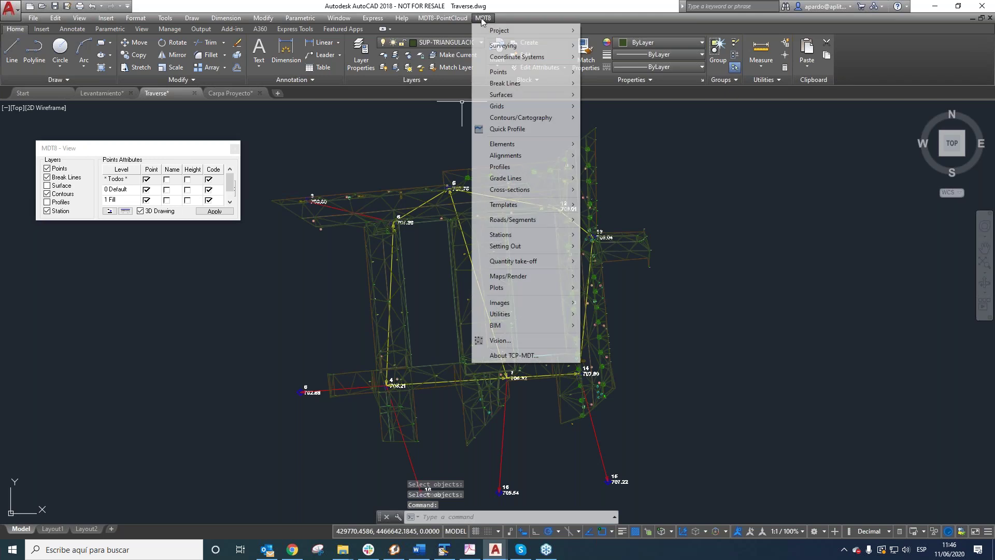
pyautogui.moveTo(519, 85)
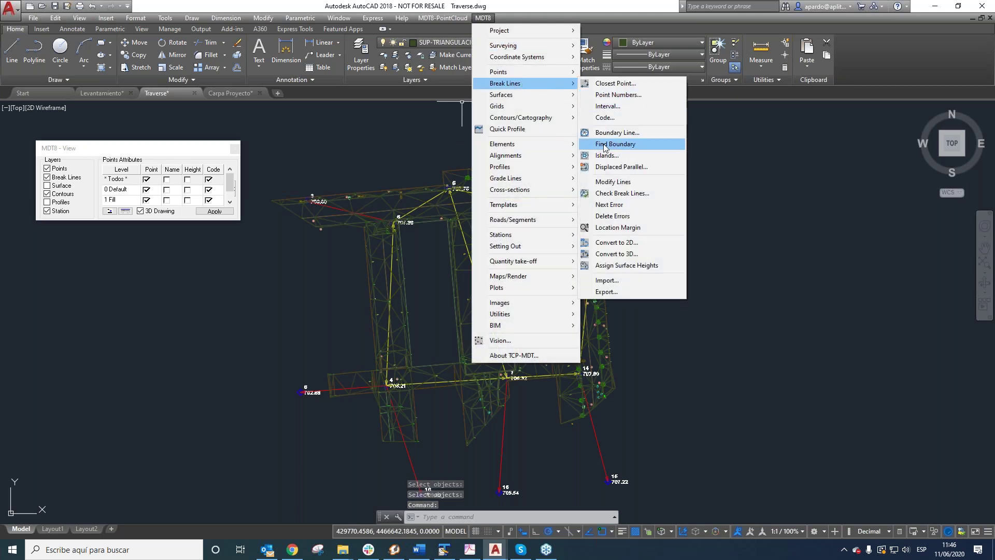
pyautogui.click(623, 144)
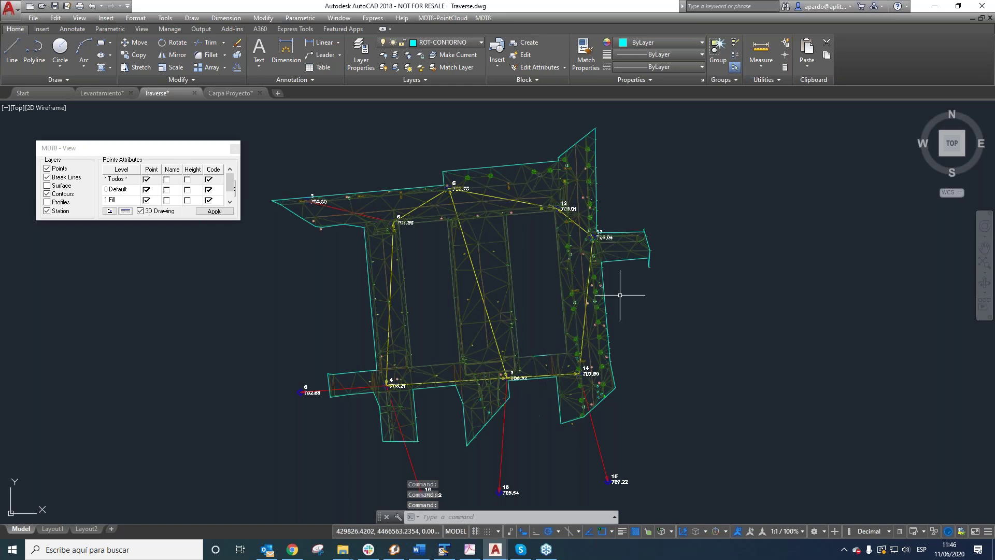
pyautogui.scroll(-4, 620, 295)
pyautogui.scroll(4, 591, 337)
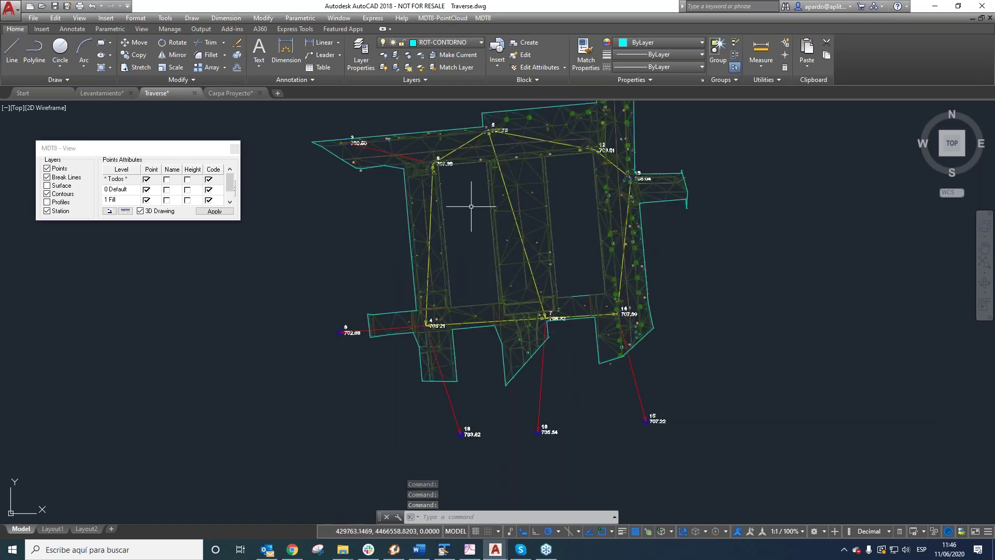
pyautogui.scroll(-2, 551, 345)
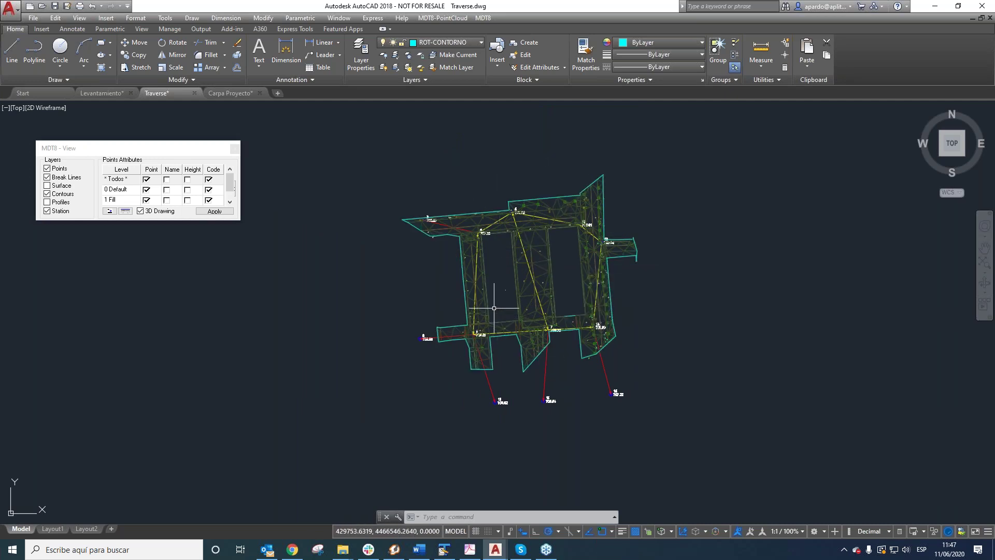
pyautogui.scroll(1, 542, 280)
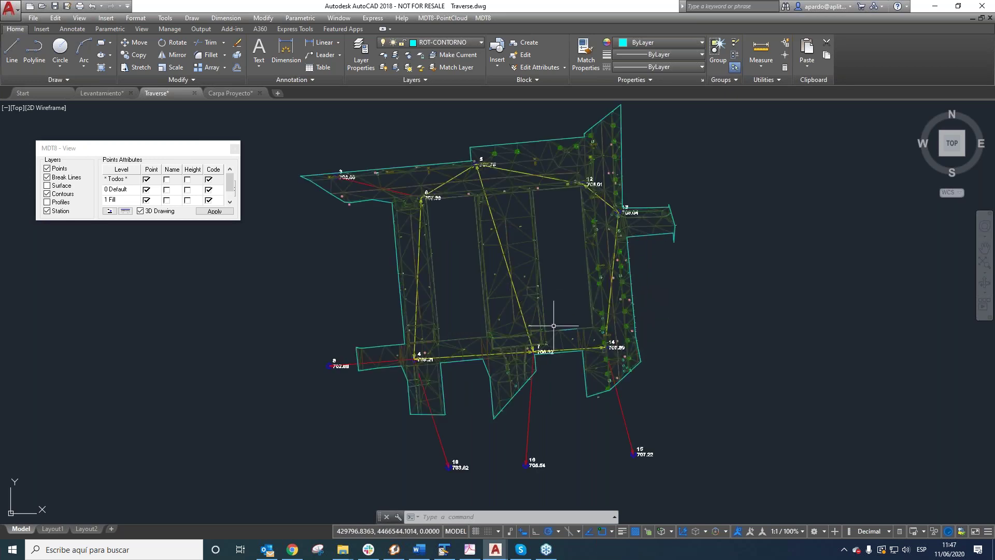
pyautogui.scroll(-1, 549, 327)
# - Inspect a quick profile of the terrain along a west-to-east line crossing the three north-south streets
pyautogui.click(483, 17)
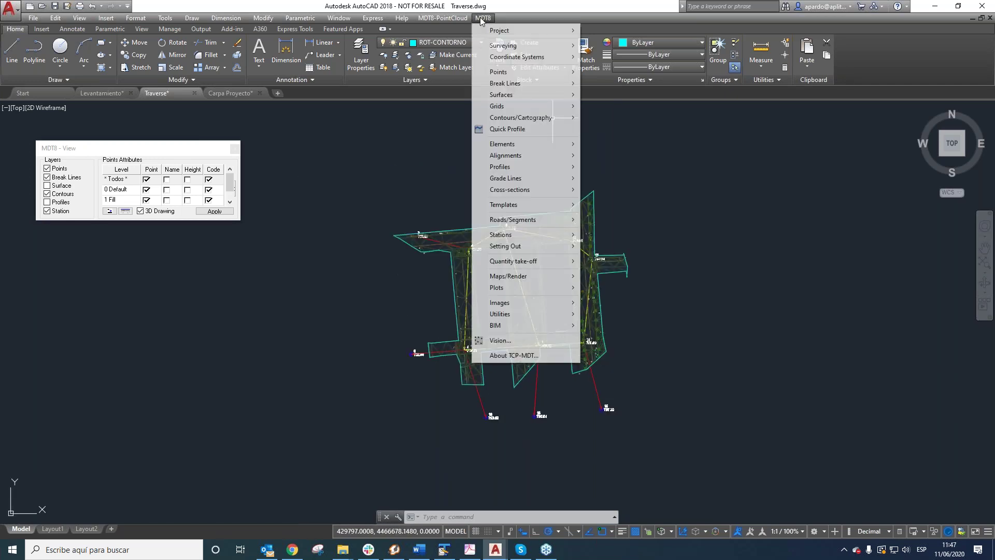
pyautogui.click(507, 128)
pyautogui.click(436, 298)
pyautogui.click(626, 281)
pyautogui.press('Return')
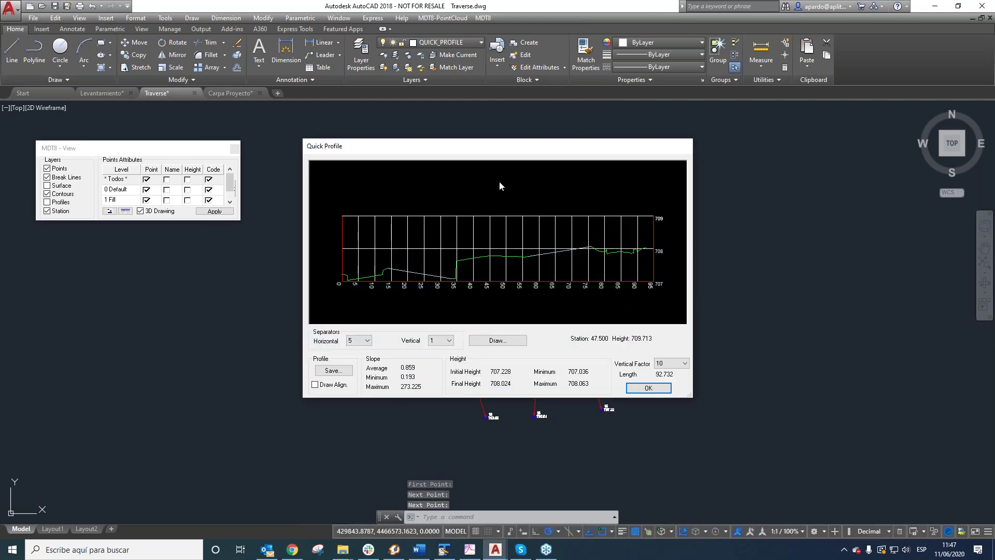
pyautogui.moveTo(506, 157)
pyautogui.mouseDown()
pyautogui.moveTo(783, 200)
pyautogui.moveTo(842, 161)
pyautogui.mouseUp()
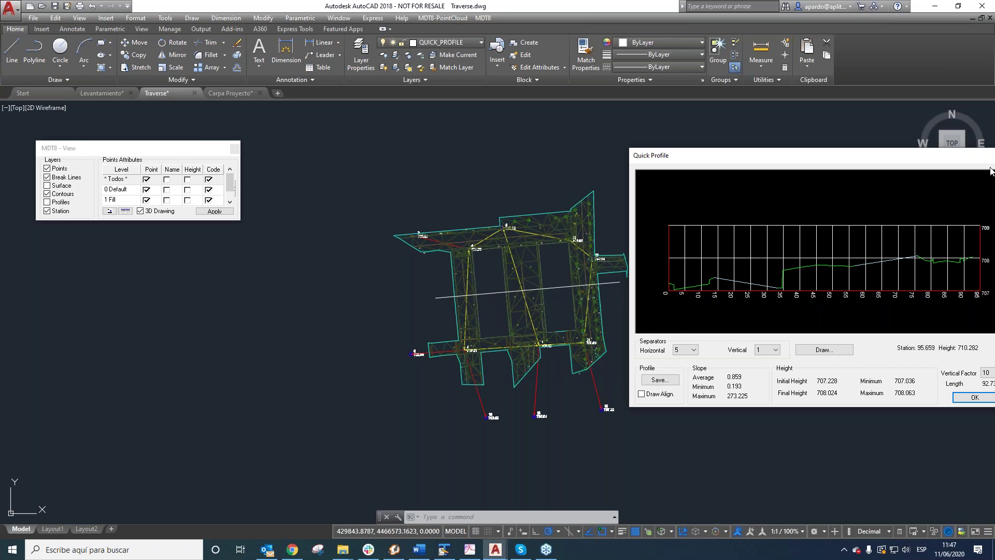
pyautogui.moveTo(924, 166); pyautogui.dragTo(911, 163)
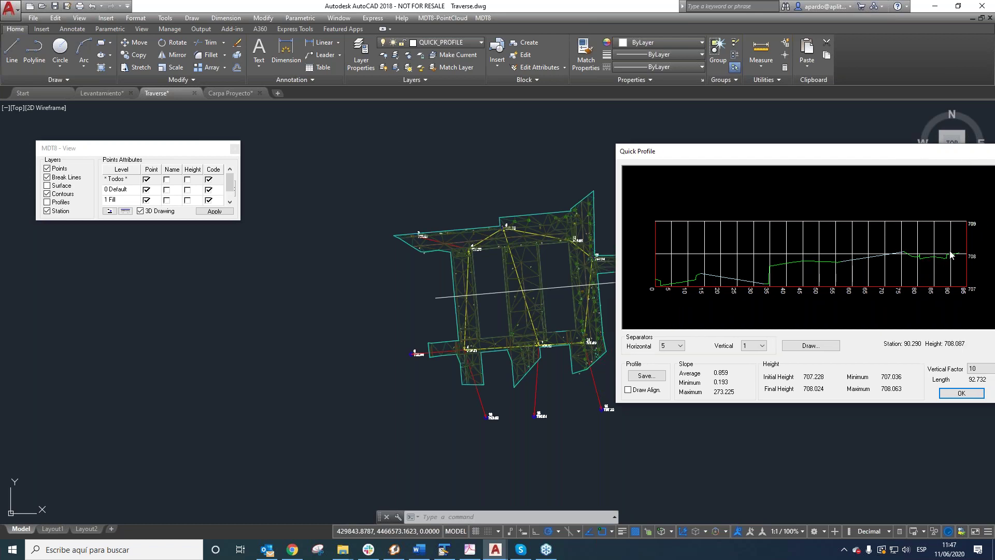
pyautogui.moveTo(776, 157); pyautogui.dragTo(177, 157)
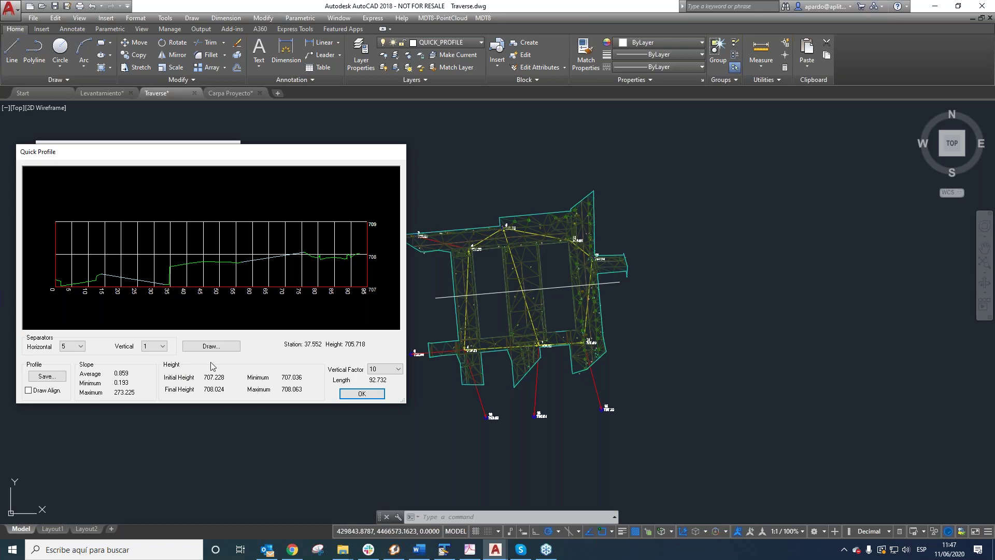
pyautogui.click(363, 394)
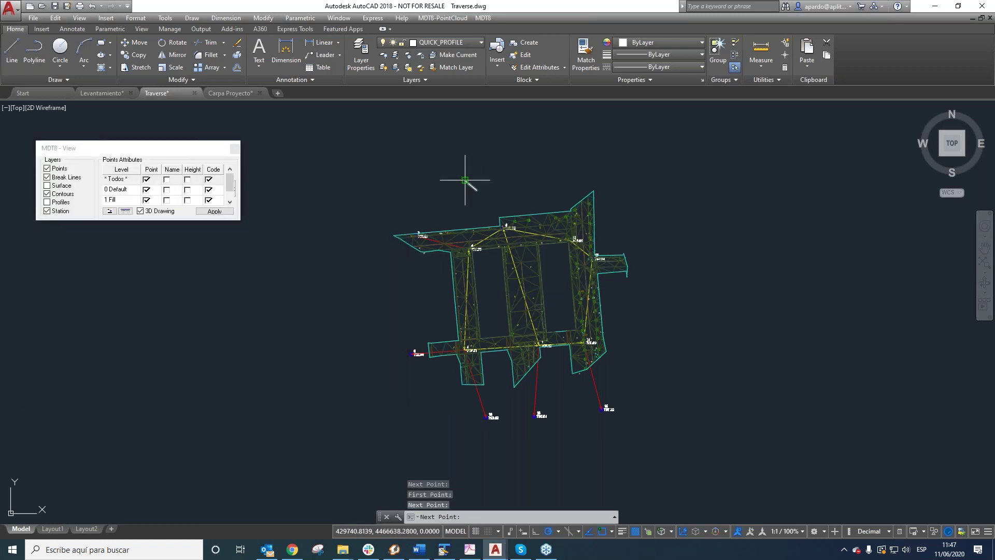
pyautogui.press('Escape')
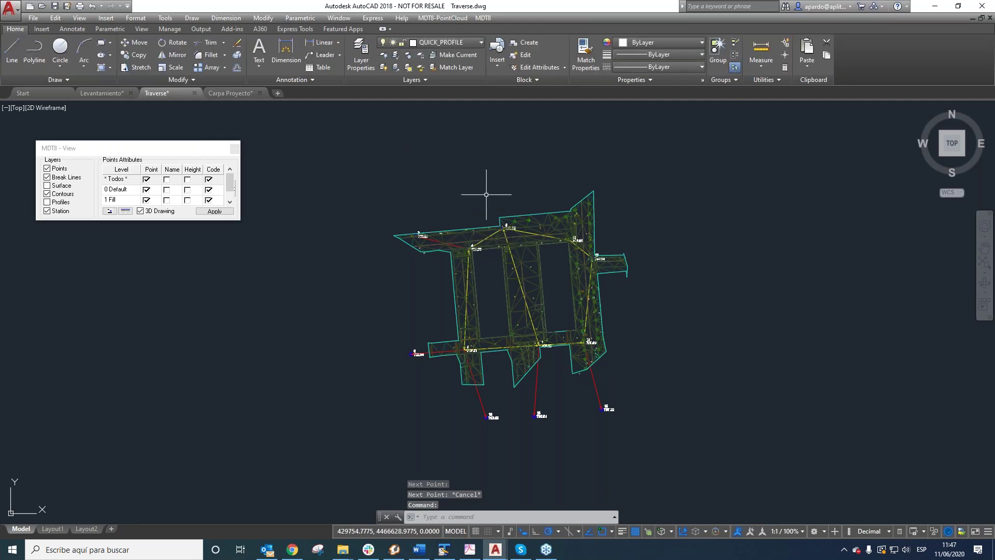
# - Generate contours from Traverse.SUP as polylines on layers CV-MINOR and CV-MAJOR, with a 0.100 minor and 0.500 major interval
pyautogui.click(483, 17)
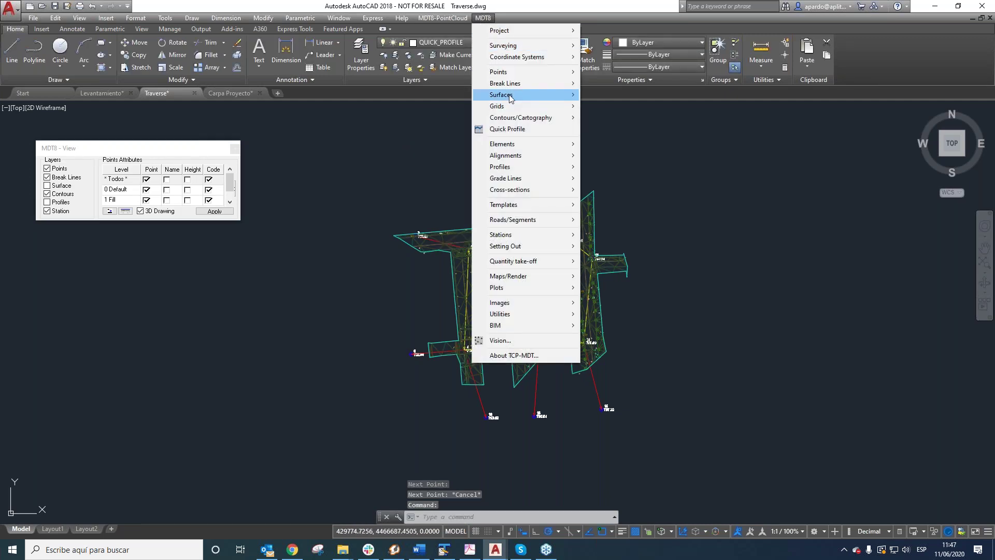
pyautogui.moveTo(521, 117)
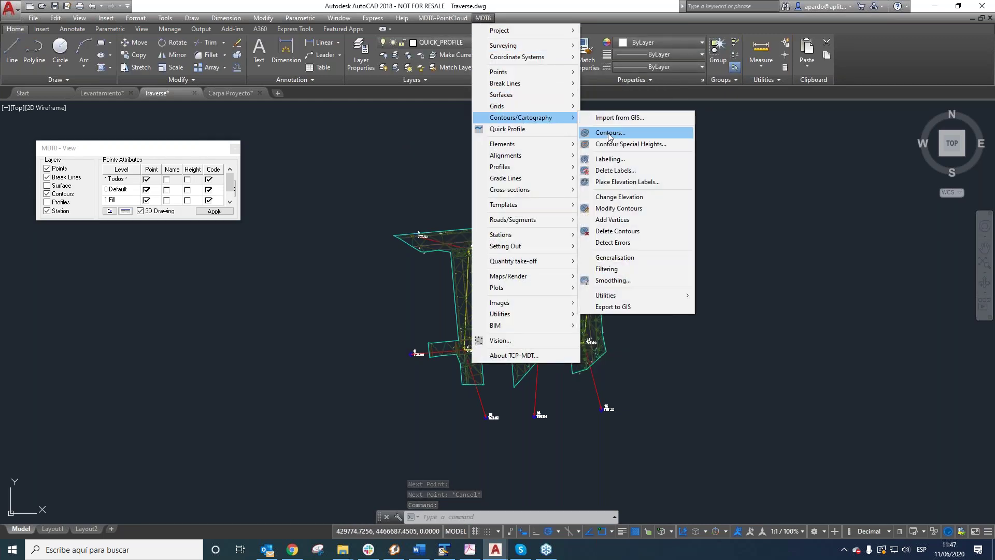
pyautogui.click(609, 133)
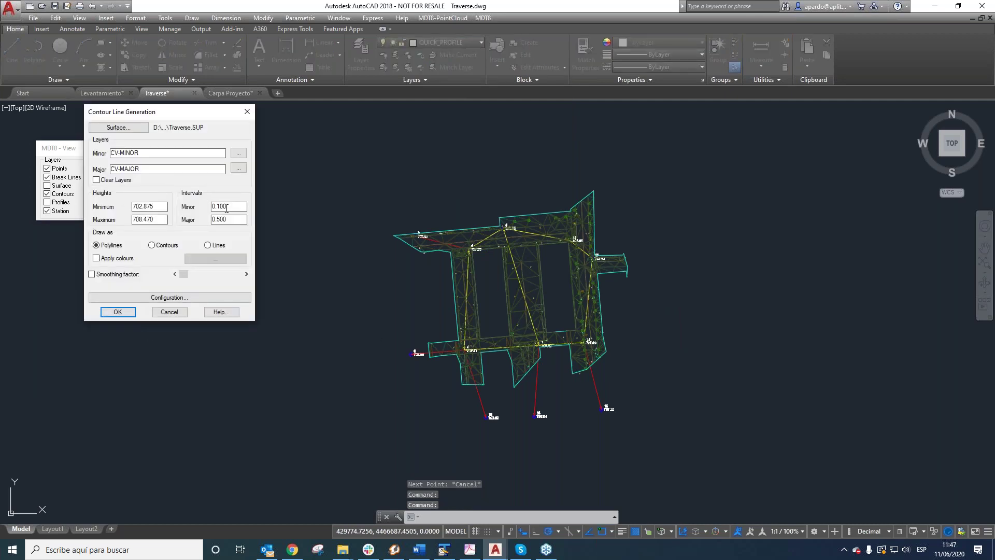
pyautogui.click(118, 312)
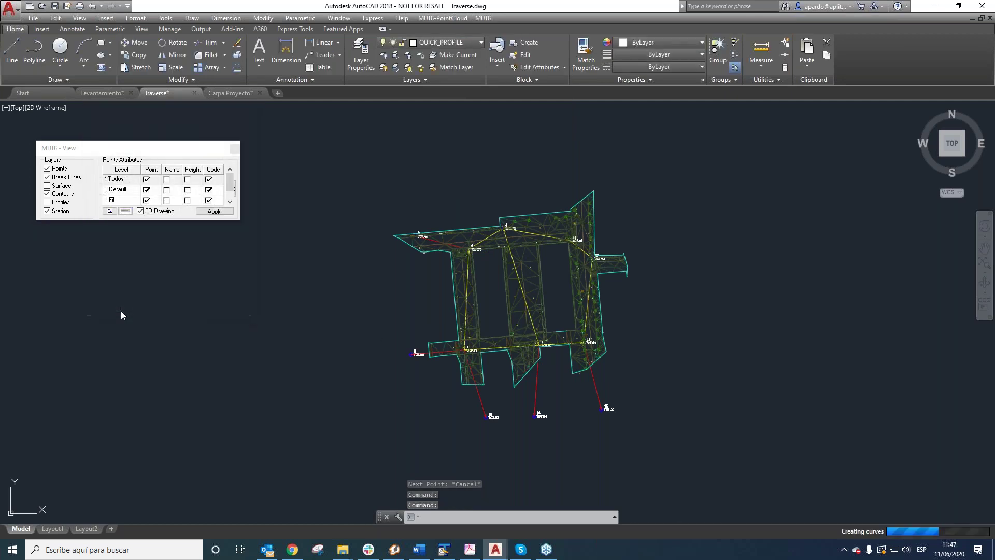
# - Label the CV-MAJOR contours automatically on layer CV-HEIGHT with text height 1.000 mm and 0 decimals
pyautogui.click(483, 18)
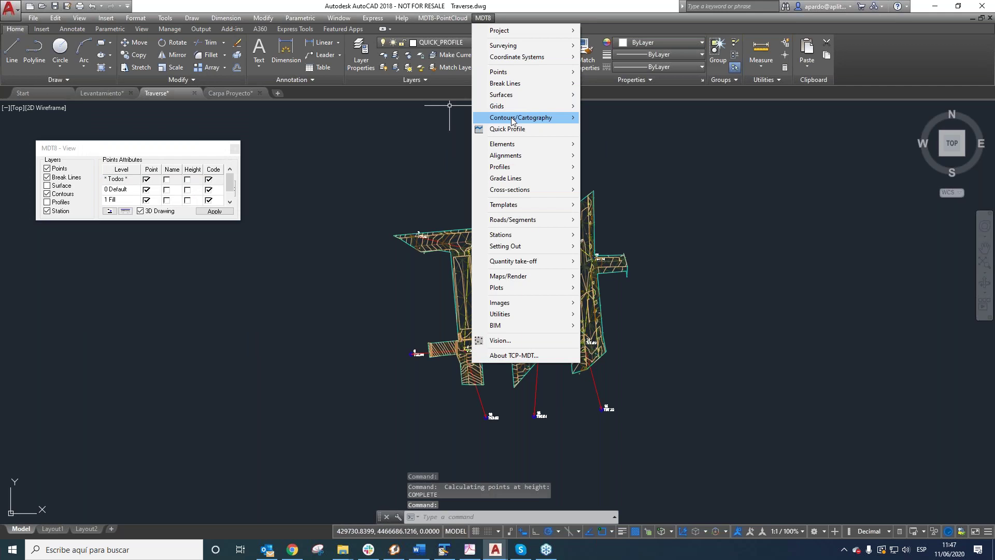
pyautogui.moveTo(512, 118)
pyautogui.click(617, 160)
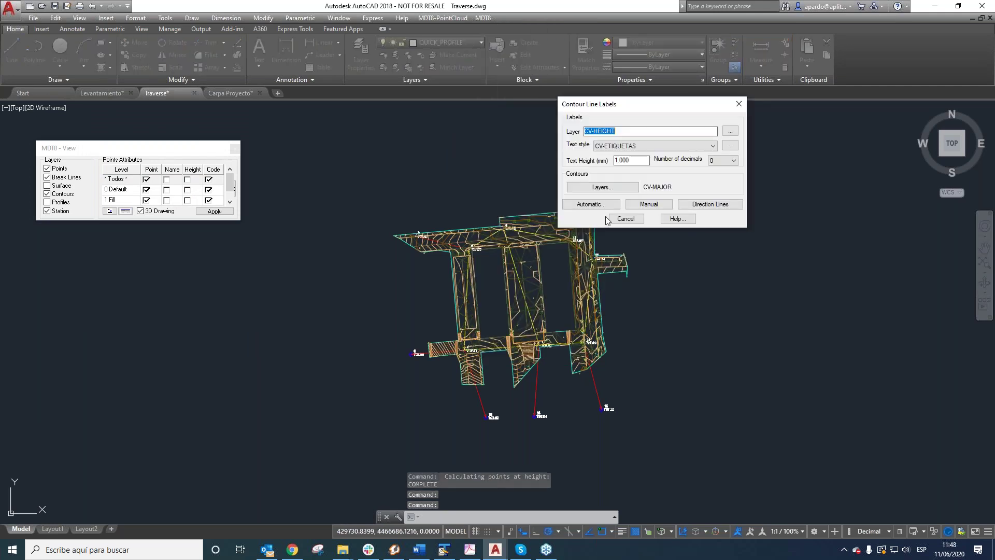
pyautogui.click(590, 203)
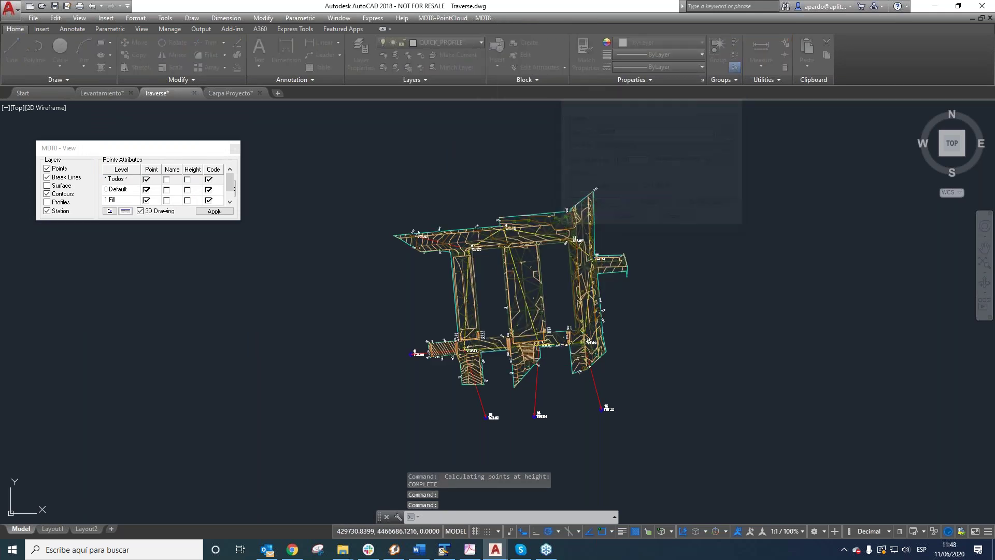
pyautogui.press('Escape')
pyautogui.scroll(5, 515, 218)
pyautogui.scroll(-5, 414, 202)
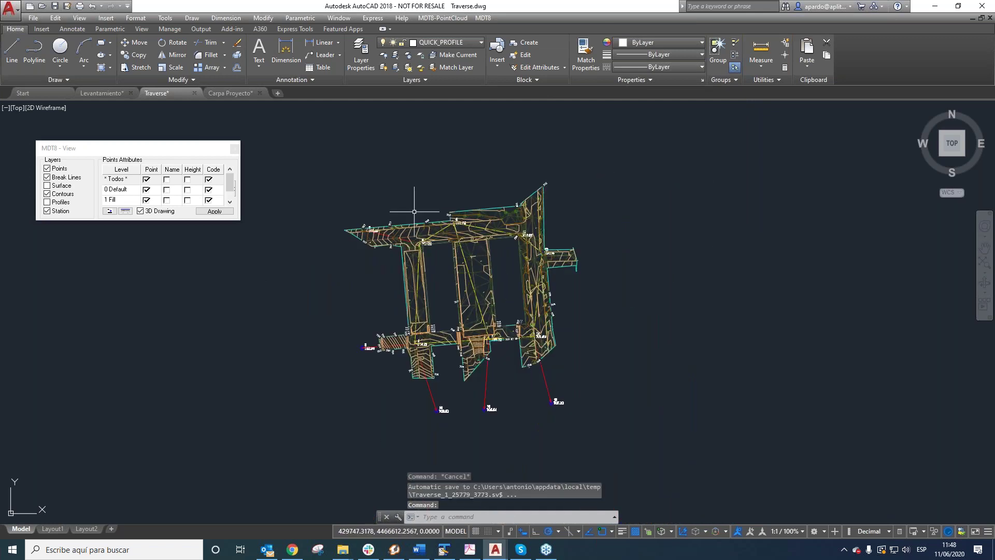
# - Hide the surface triangulation so that the contours, labels and boundary can be reviewed
pyautogui.click(47, 185)
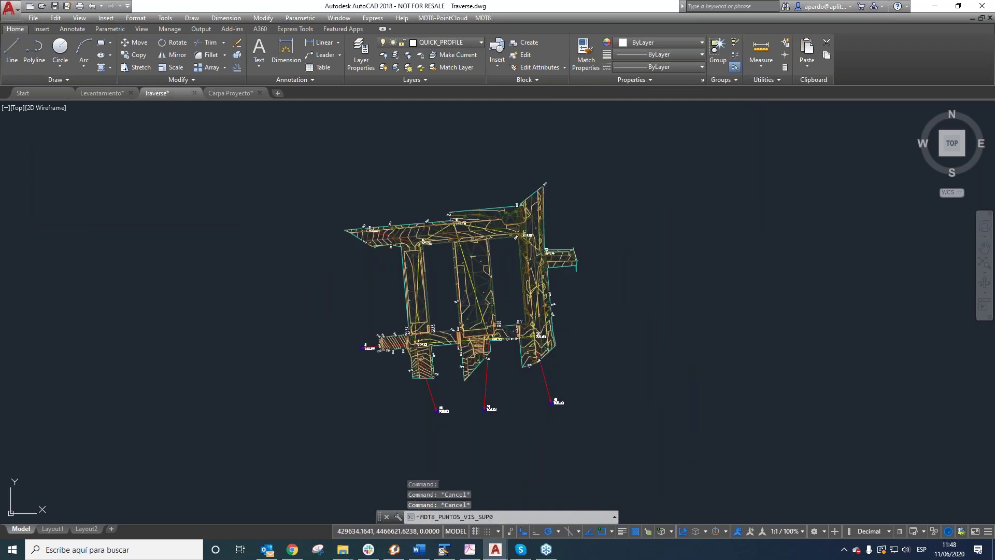
pyautogui.scroll(5, 325, 200)
pyautogui.scroll(-5, 327, 200)
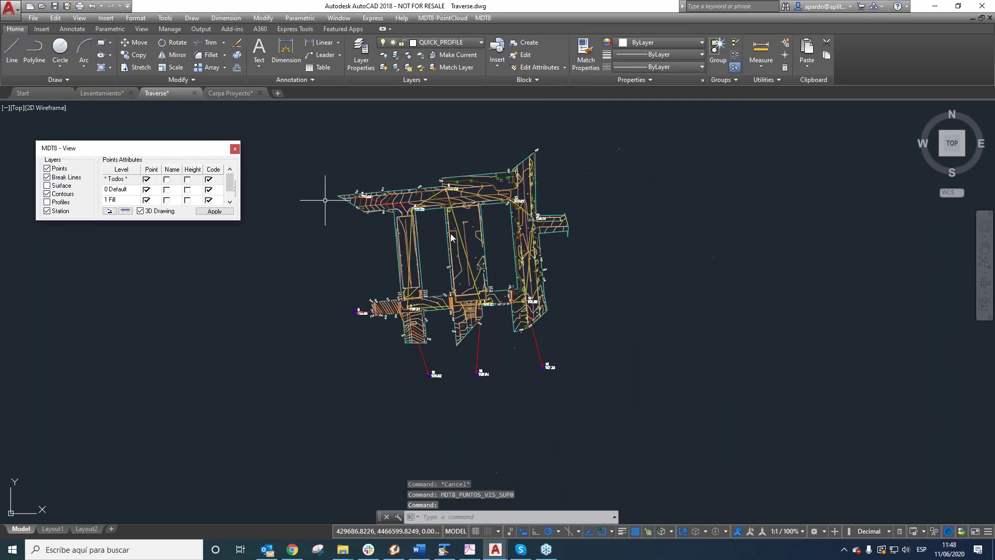
pyautogui.scroll(2, 456, 207)
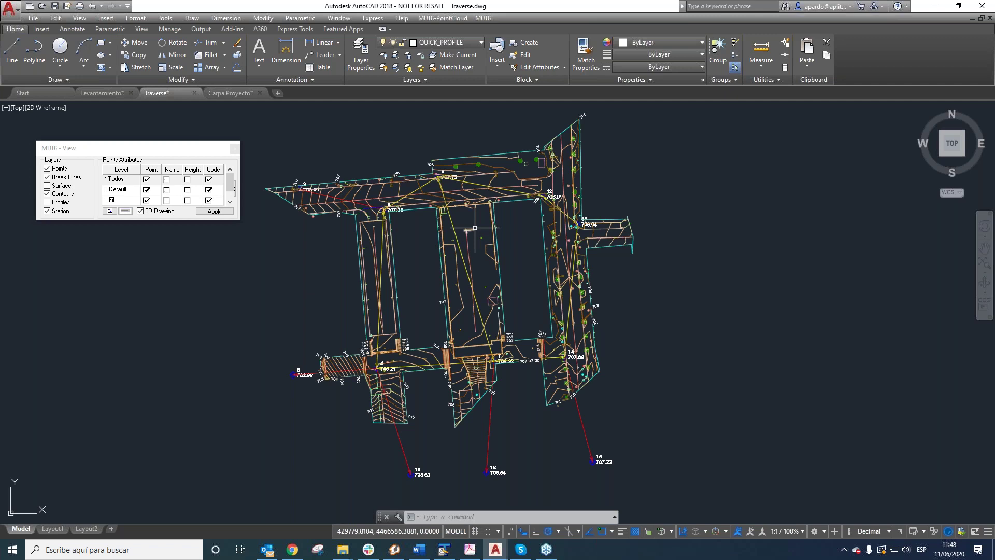
pyautogui.scroll(-2, 487, 241)
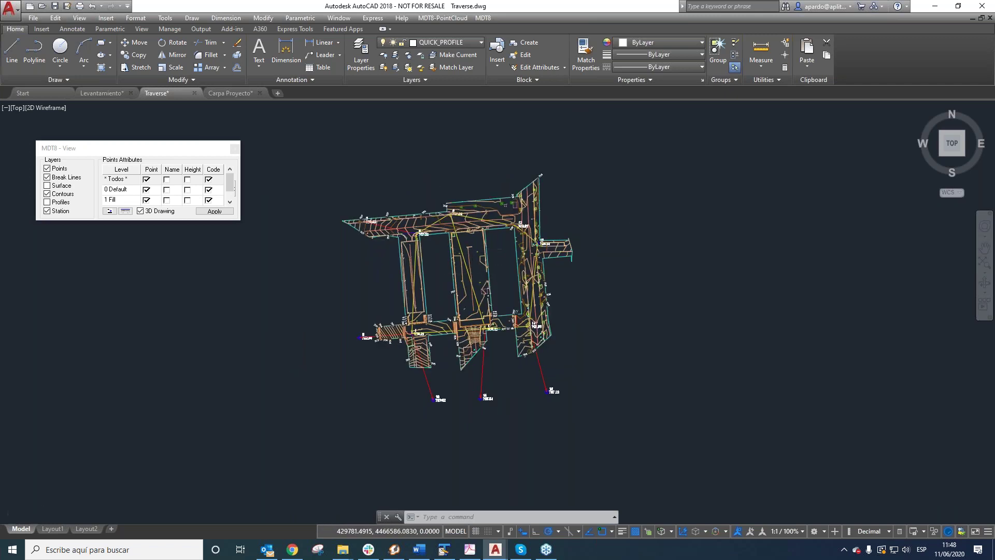
pyautogui.scroll(2, 475, 245)
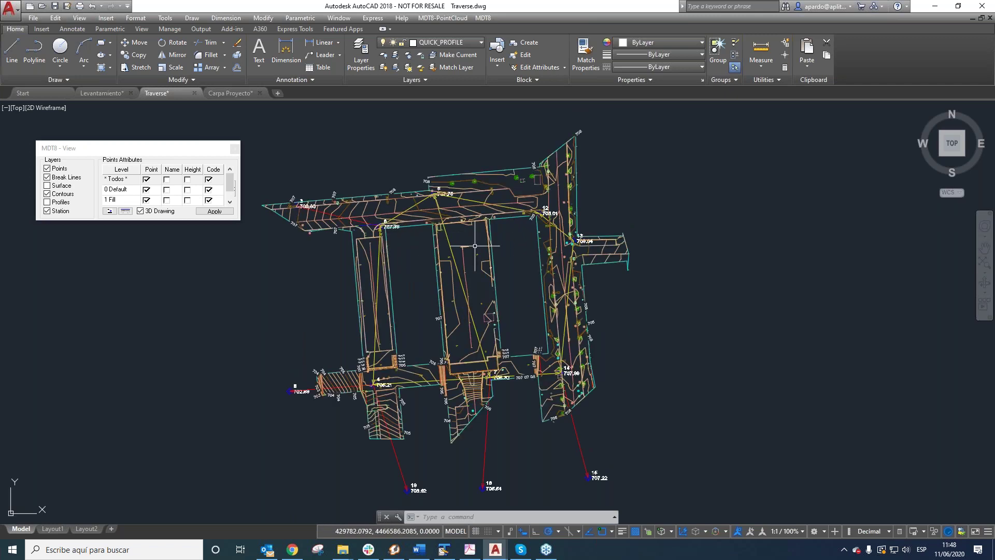
# - Review the EPSG geodetic datums for the area Spain in the Geodesy tool without changing them
pyautogui.click(483, 19)
pyautogui.moveTo(505, 58)
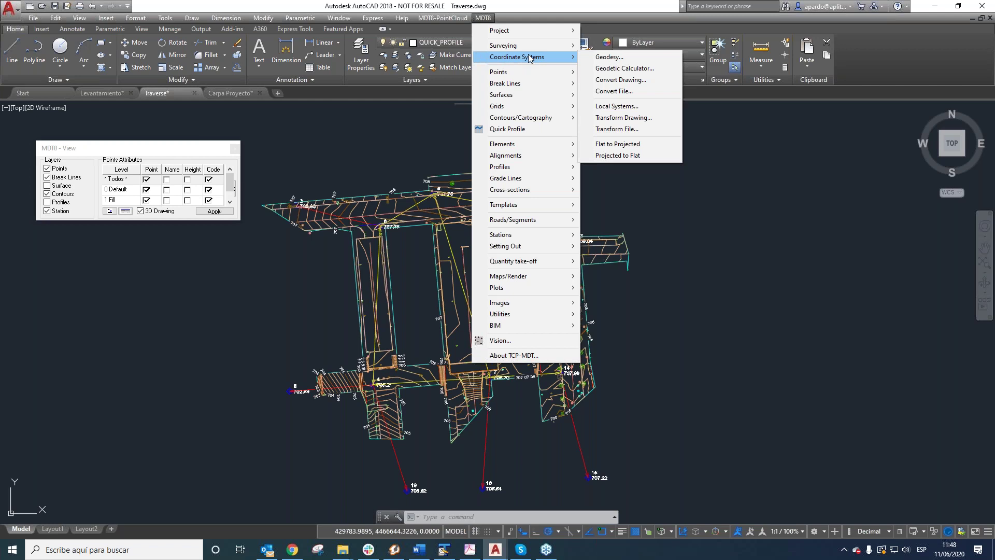
pyautogui.click(612, 60)
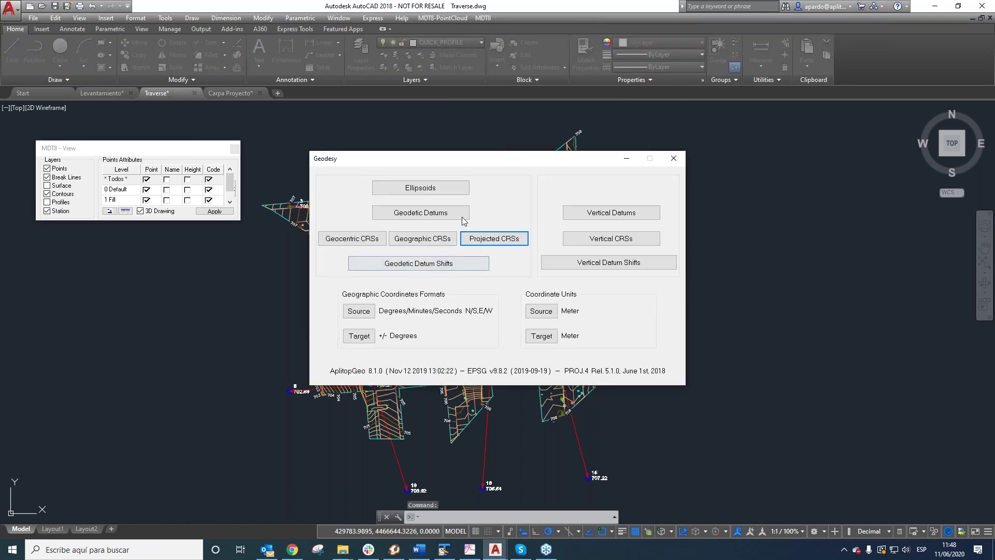
pyautogui.click(424, 215)
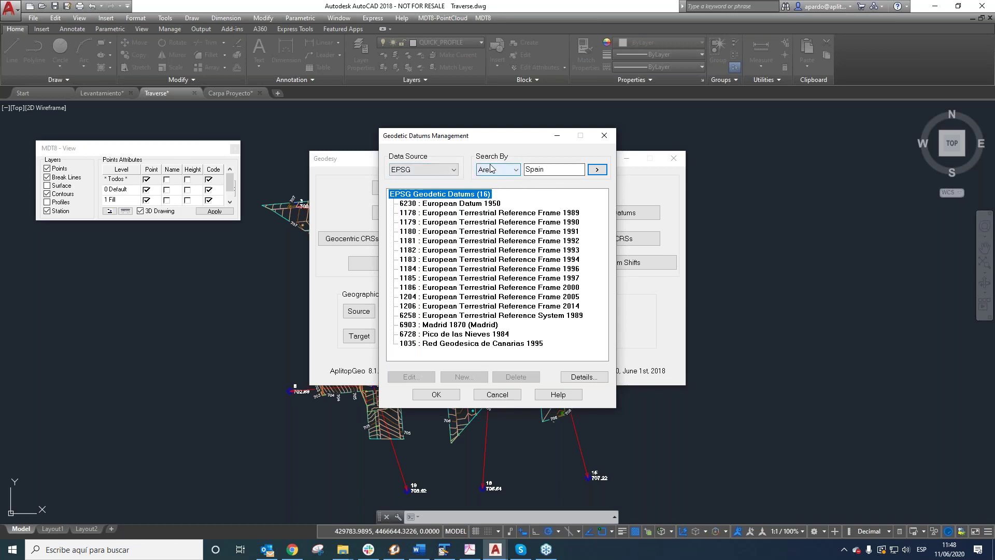
pyautogui.click(497, 396)
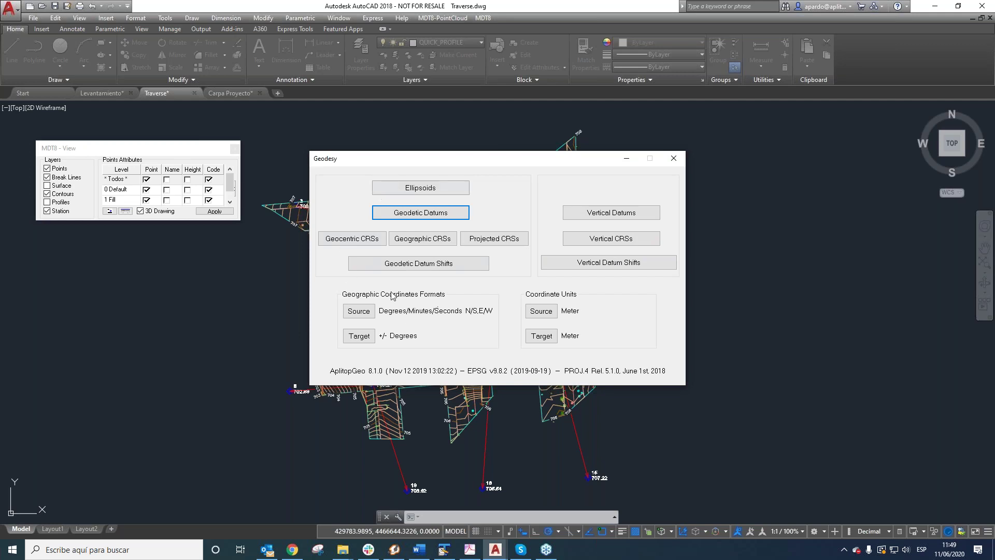
pyautogui.click(674, 159)
# - Set the source CRS of the drawing conversion to the favorite ED50-UTM 30_EGM2008-REDNAP for Spain
pyautogui.click(483, 18)
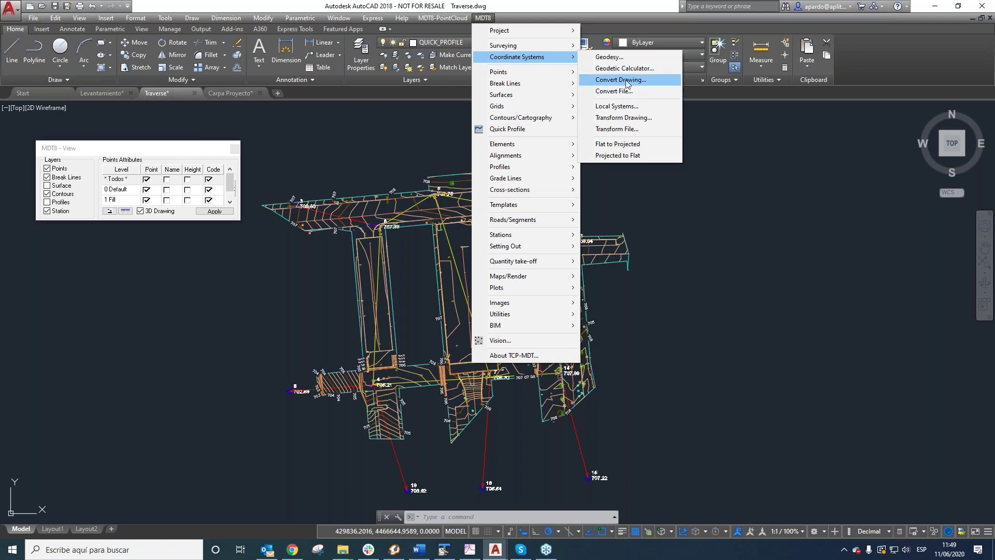
pyautogui.click(626, 80)
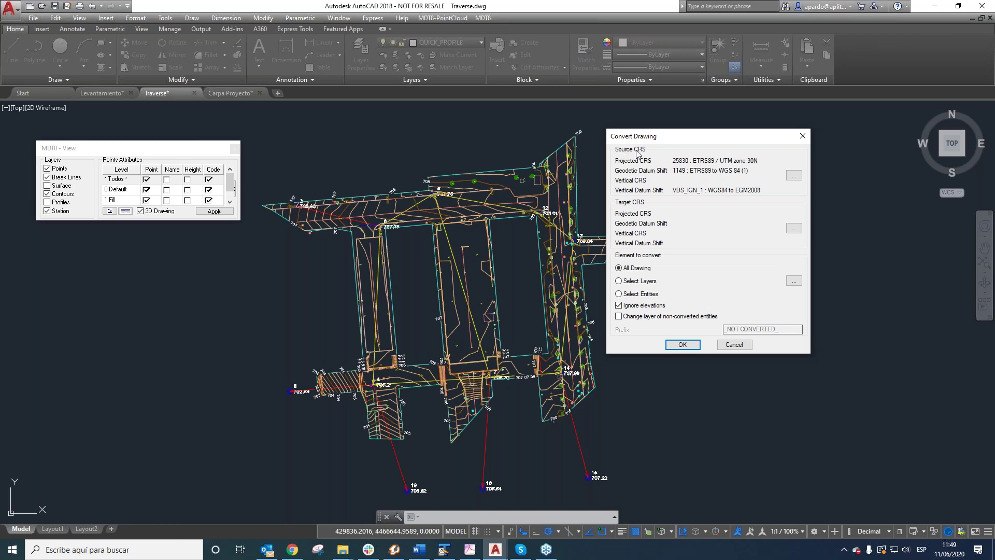
pyautogui.click(794, 175)
pyautogui.click(477, 247)
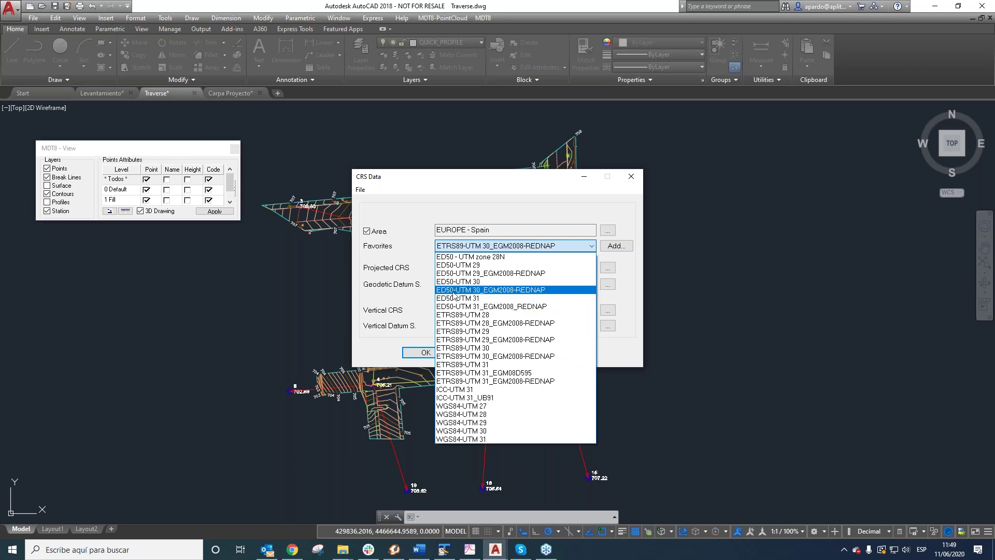
pyautogui.click(485, 294)
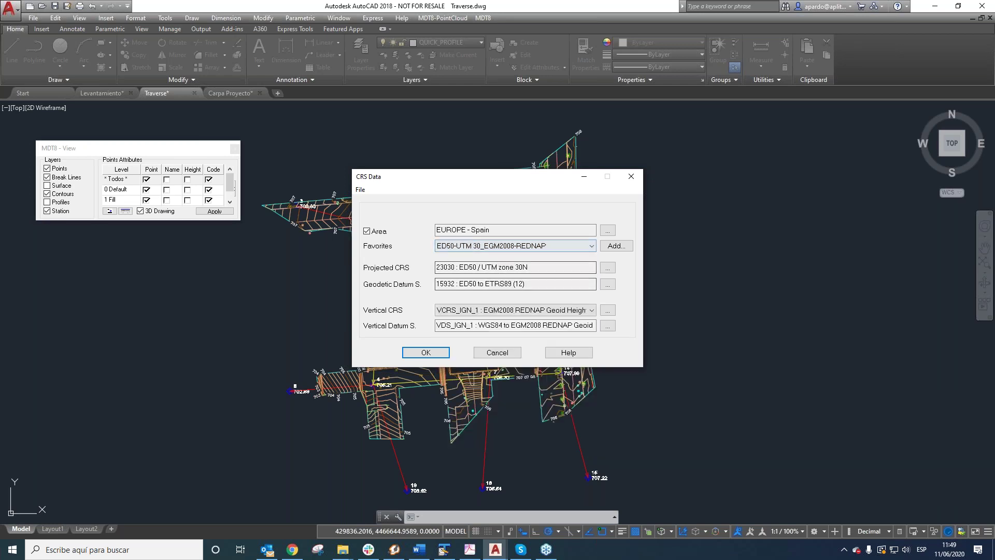
pyautogui.click(426, 353)
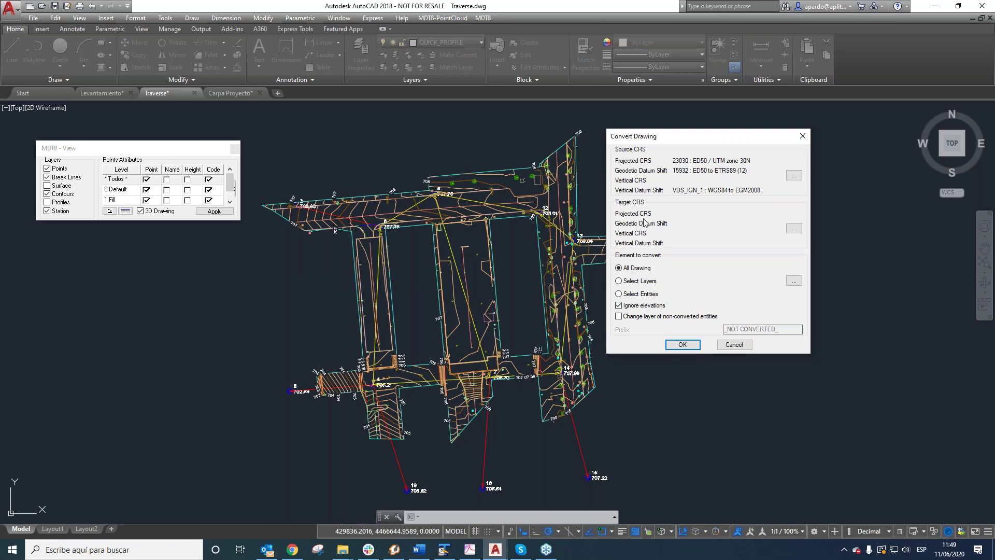
# - Set the target CRS of the drawing conversion to the favorite ETRS89-UTM 30_EGM2008-REDNAP for Spain
pyautogui.click(794, 230)
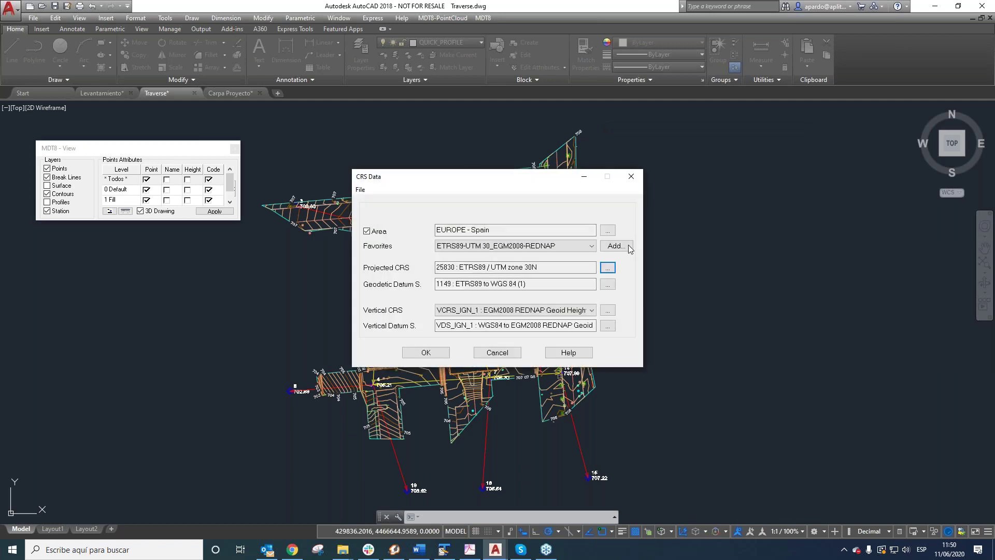
pyautogui.click(571, 247)
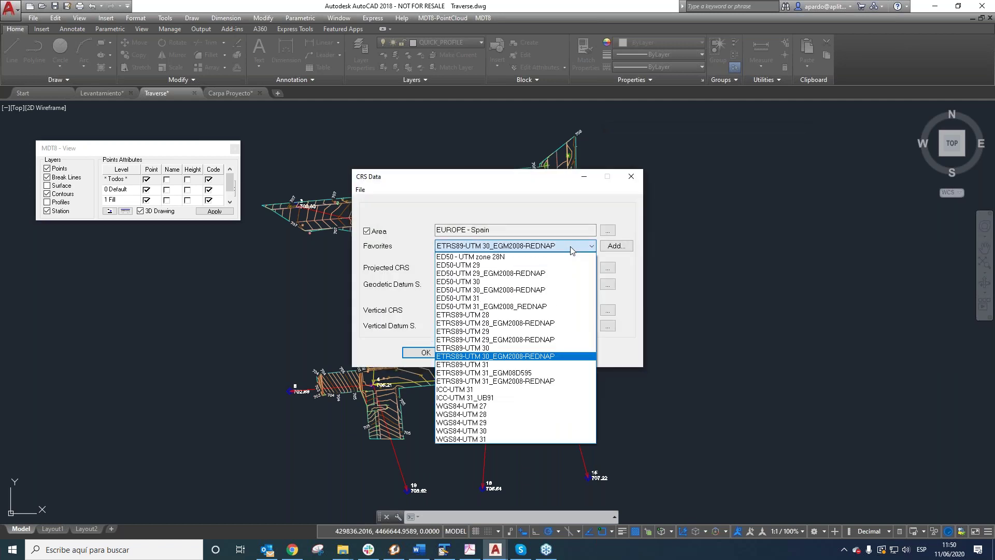
pyautogui.click(457, 356)
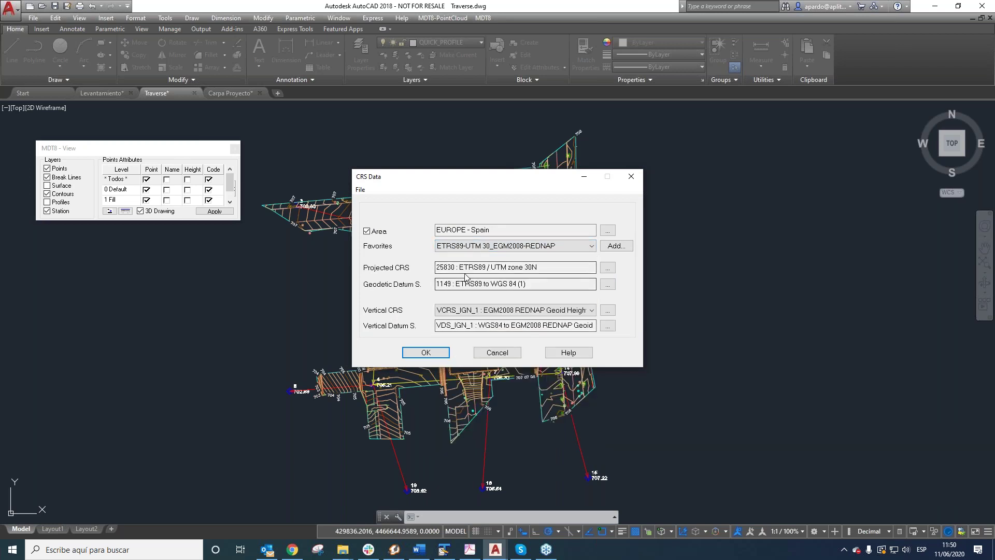
pyautogui.click(426, 353)
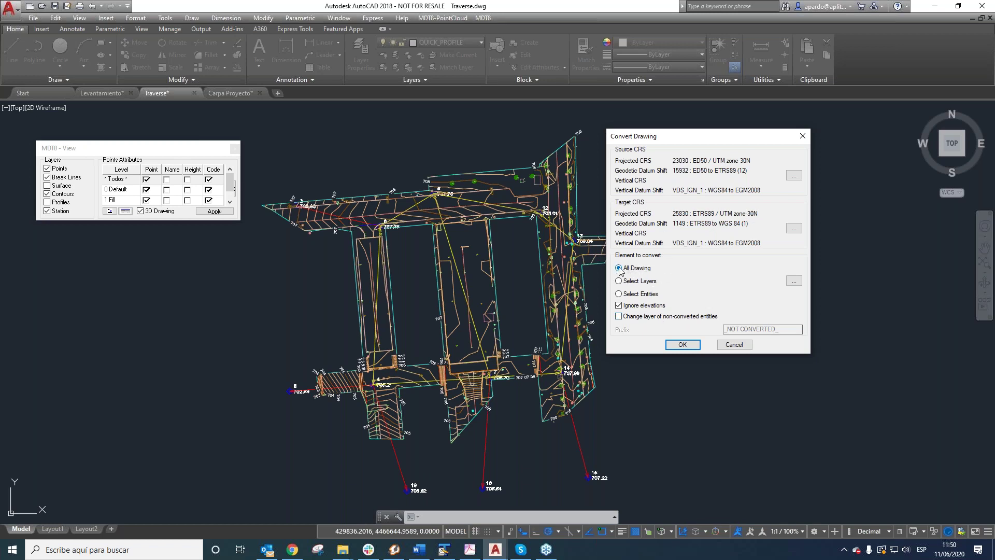
# - Convert the entire drawing from ED50 to ETRS89 with elevations ignored, and inspect the converted survey
pyautogui.click(683, 345)
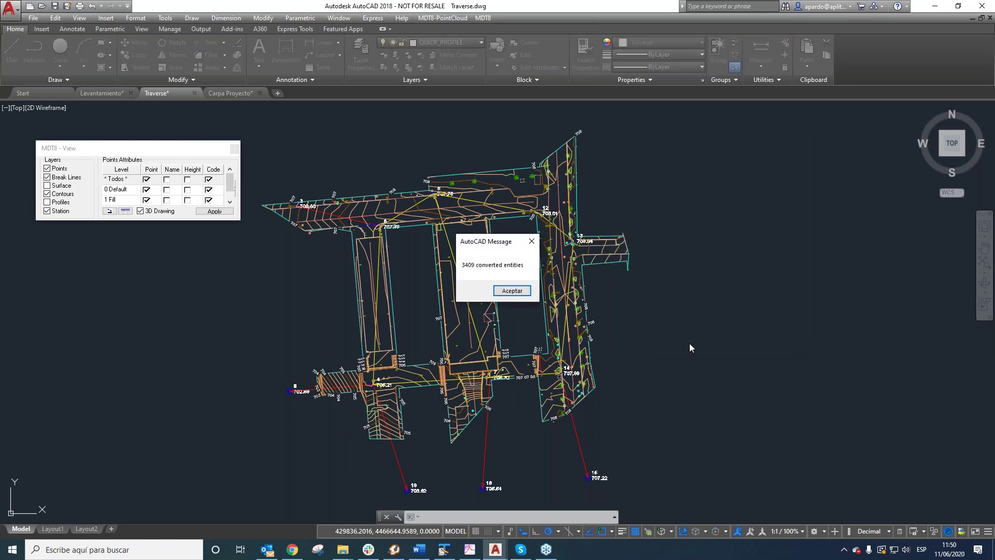
pyautogui.click(511, 291)
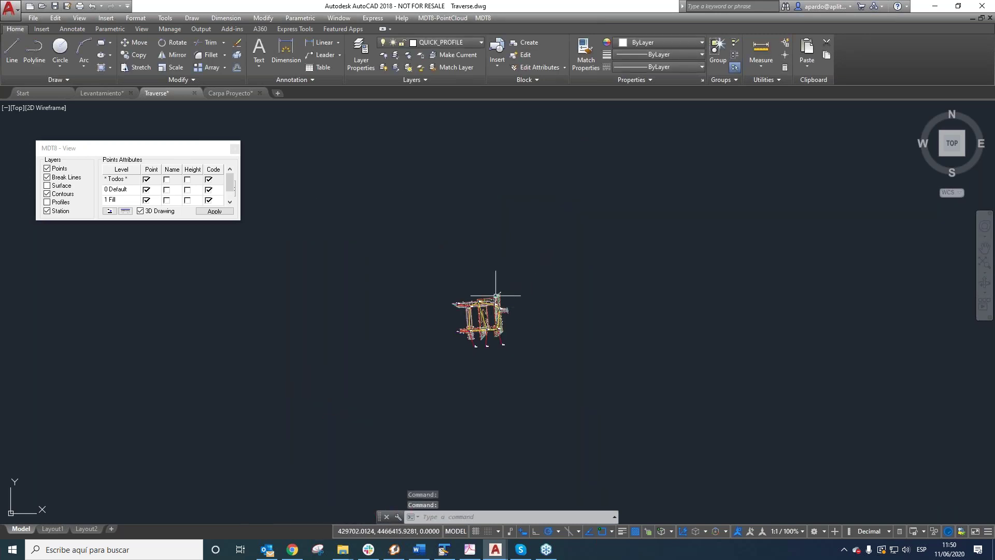
pyautogui.scroll(4, 495, 308)
pyautogui.scroll(2, 467, 295)
pyautogui.scroll(-4, 466, 275)
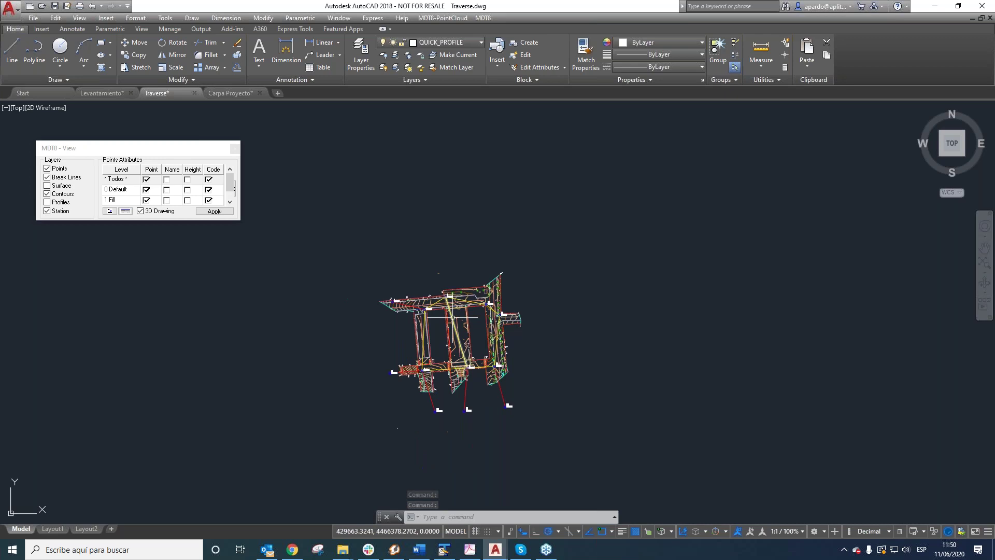
pyautogui.scroll(2, 485, 229)
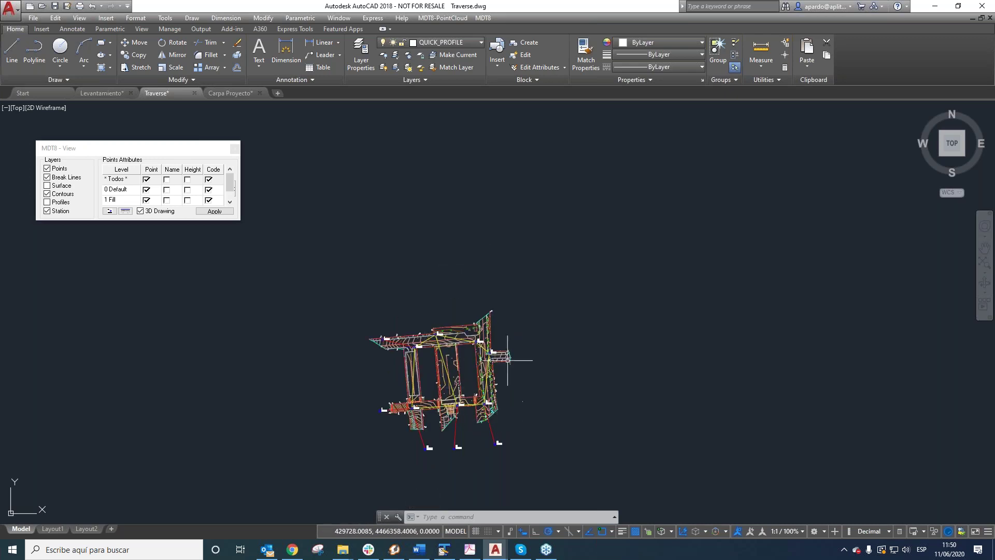
pyautogui.scroll(2, 477, 363)
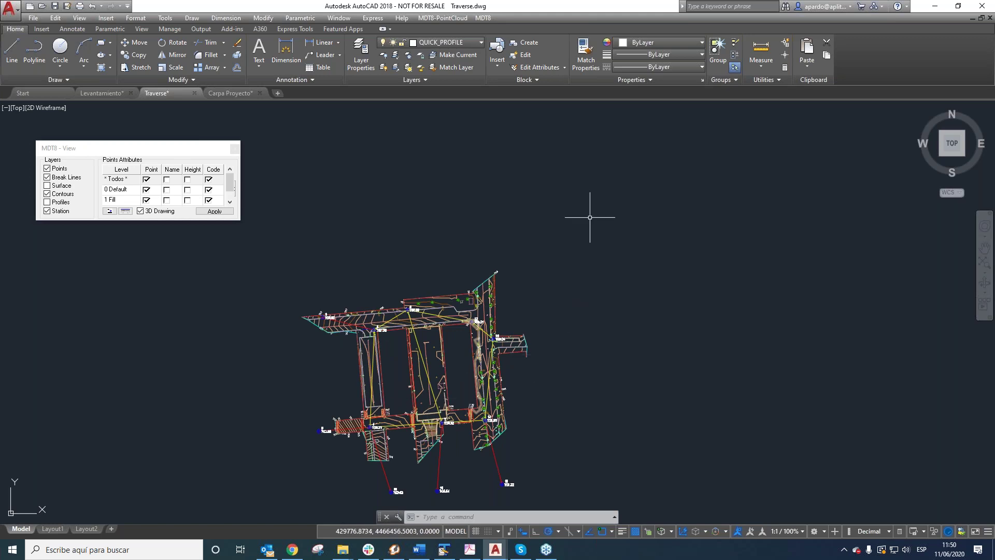
# - Check the projected coordinate reference system in the surveying configuration of the Station Calculation without changing it
pyautogui.click(483, 17)
pyautogui.moveTo(504, 45)
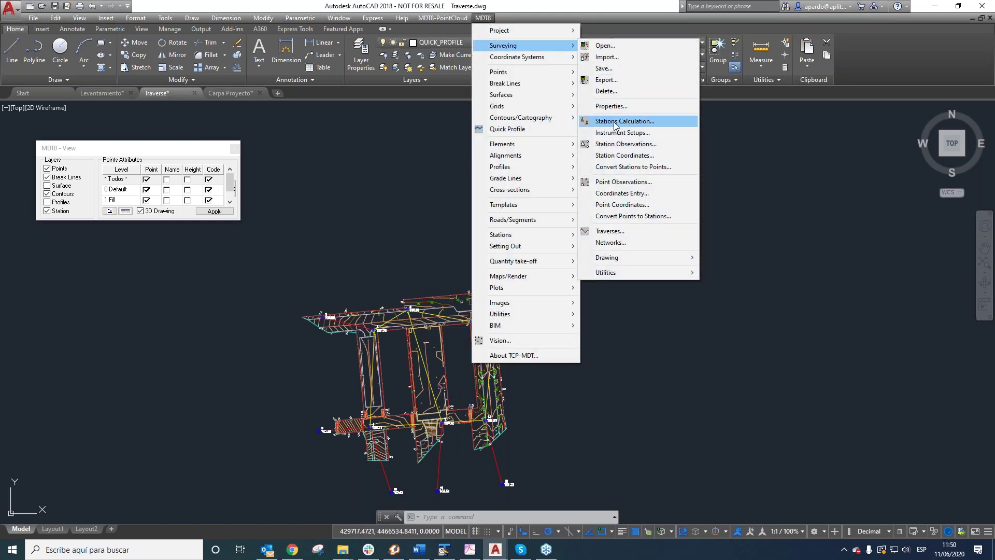
pyautogui.click(643, 122)
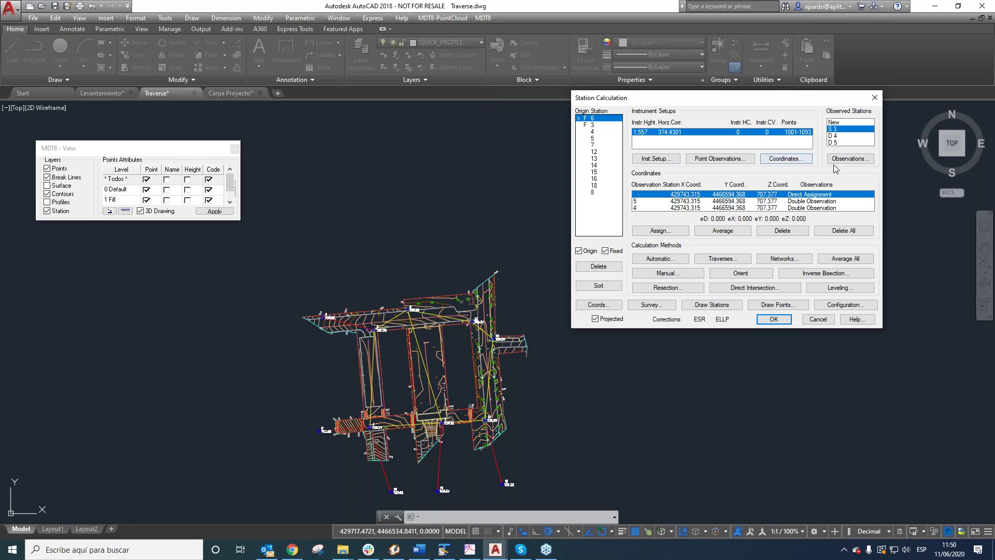
pyautogui.click(846, 305)
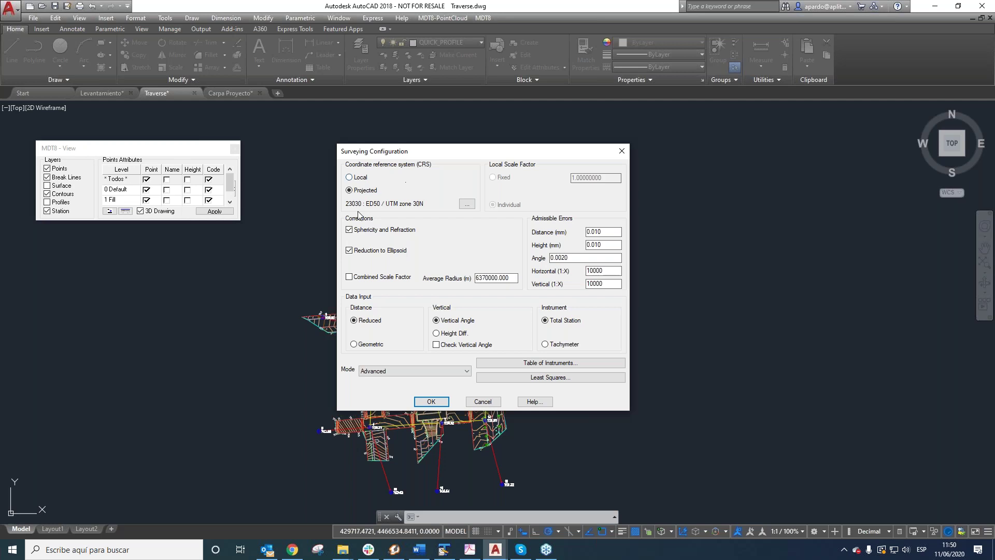
pyautogui.click(446, 401)
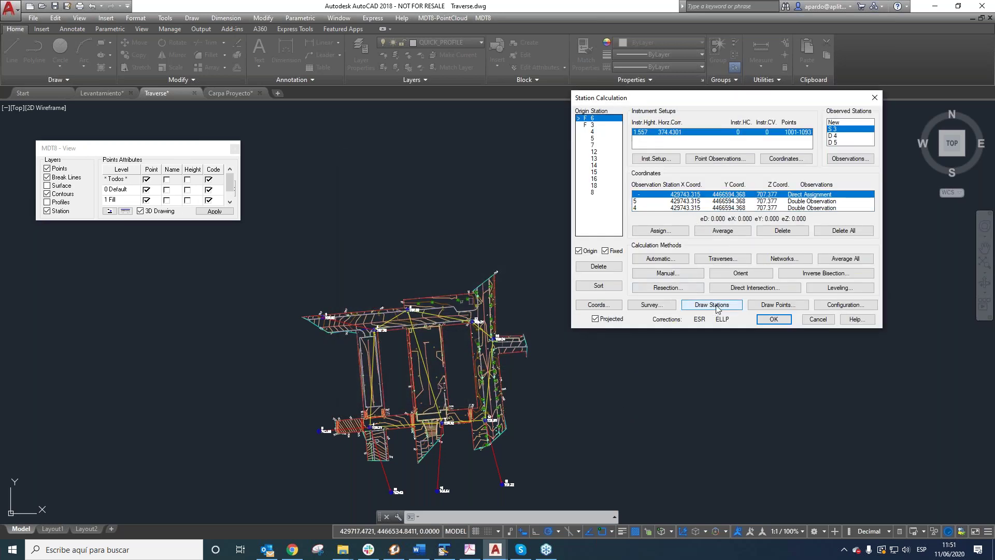
# - Draw the survey stations from the Station Calculation and close it to compare them with the converted drawing
pyautogui.click(717, 305)
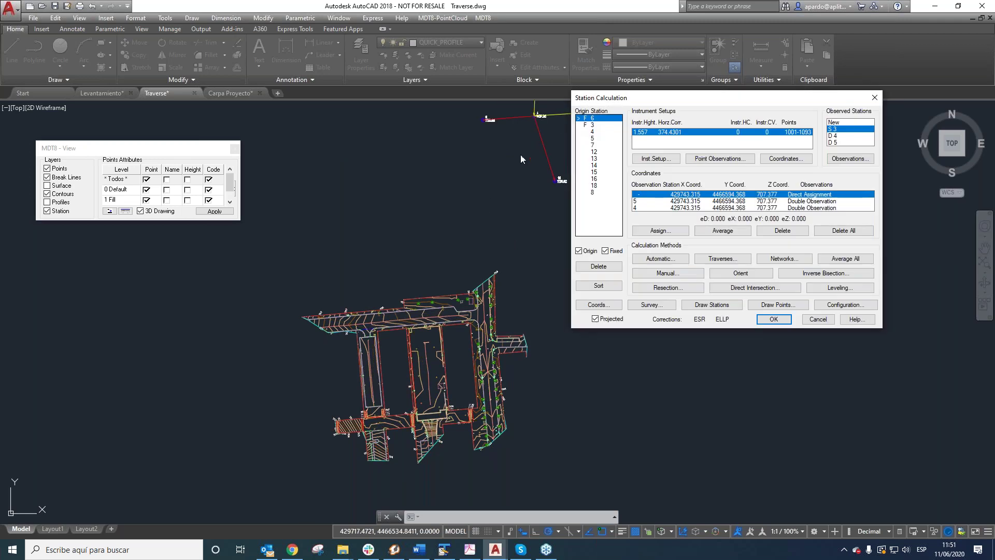
pyautogui.moveTo(679, 98); pyautogui.dragTo(751, 116)
pyautogui.click(804, 325)
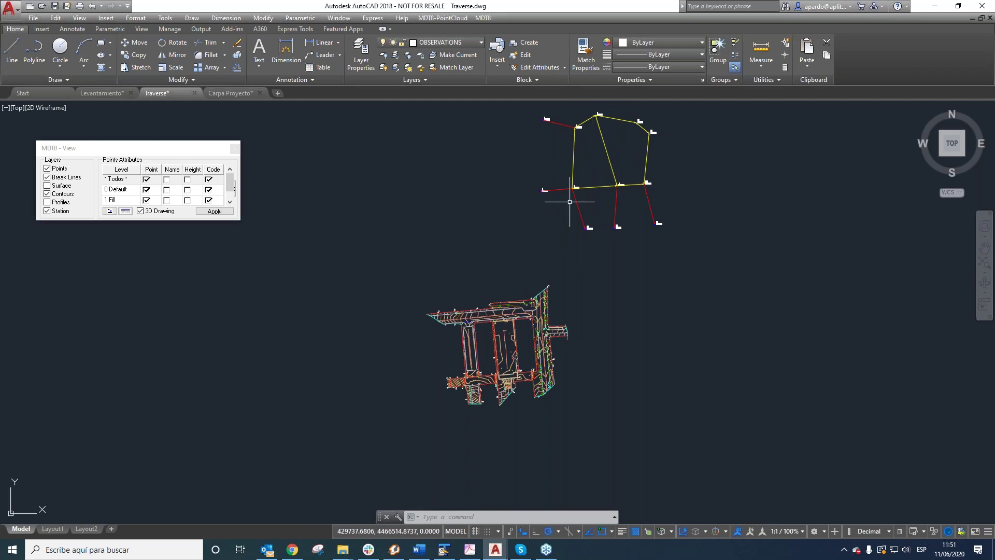
pyautogui.click(481, 19)
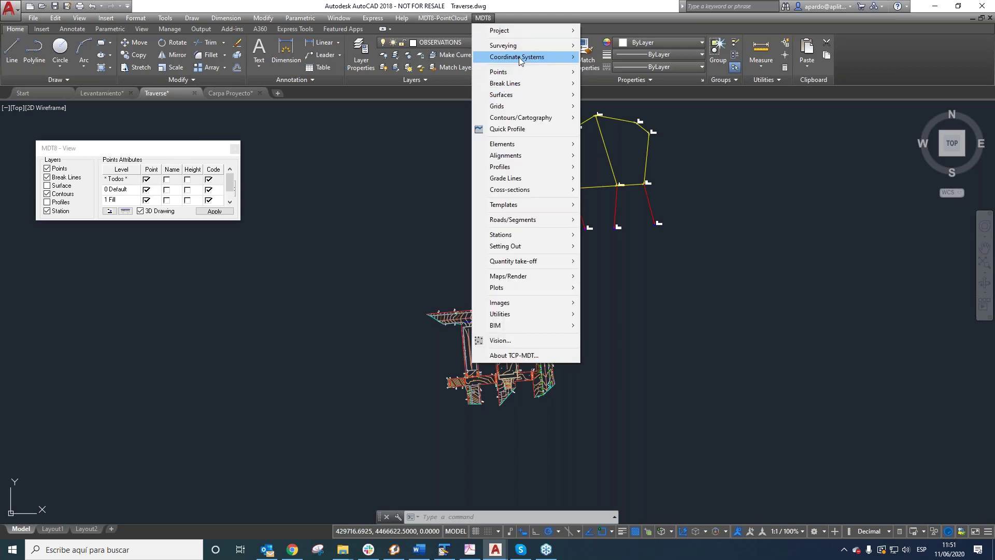
pyautogui.moveTo(518, 57)
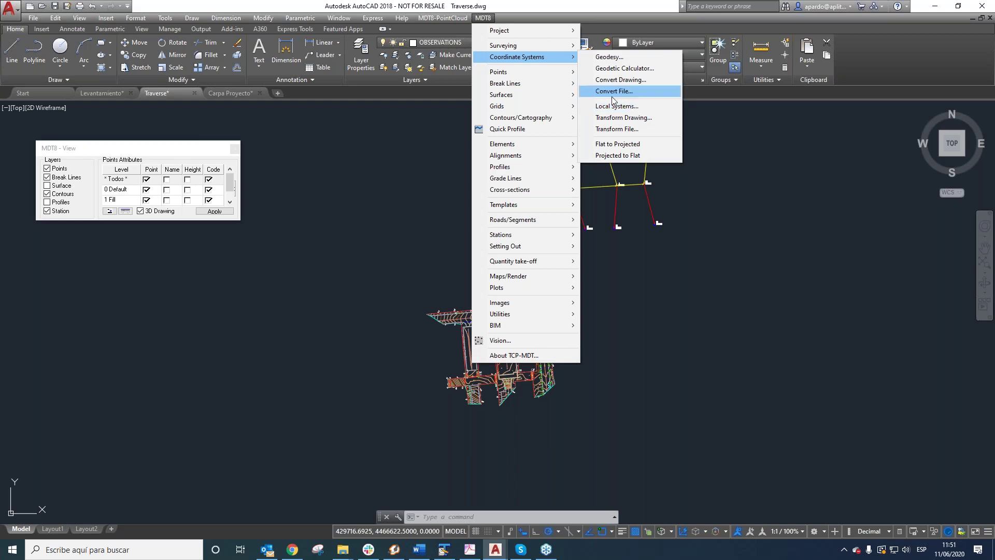
pyautogui.click(422, 166)
pyautogui.click(401, 155)
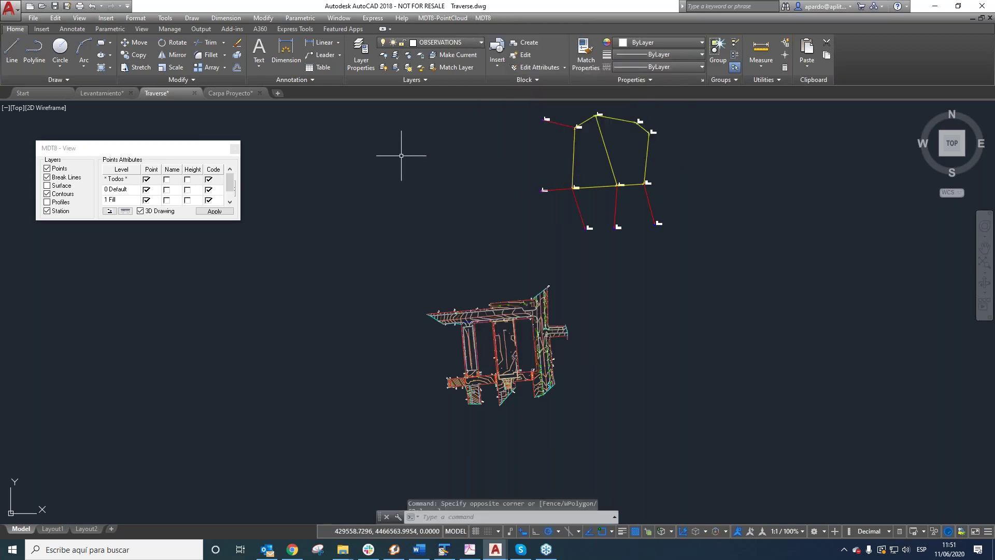
# - Compare the tent plans in Carpa Proyecto with the survey in the Levantamiento and Traverse drawings
pyautogui.click(225, 94)
pyautogui.scroll(-3, 427, 175)
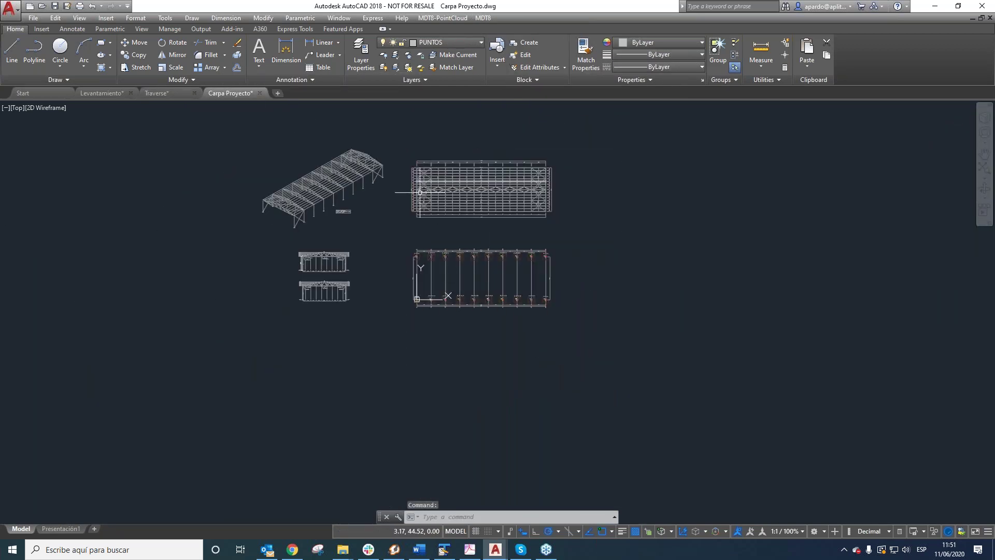
pyautogui.scroll(4, 456, 225)
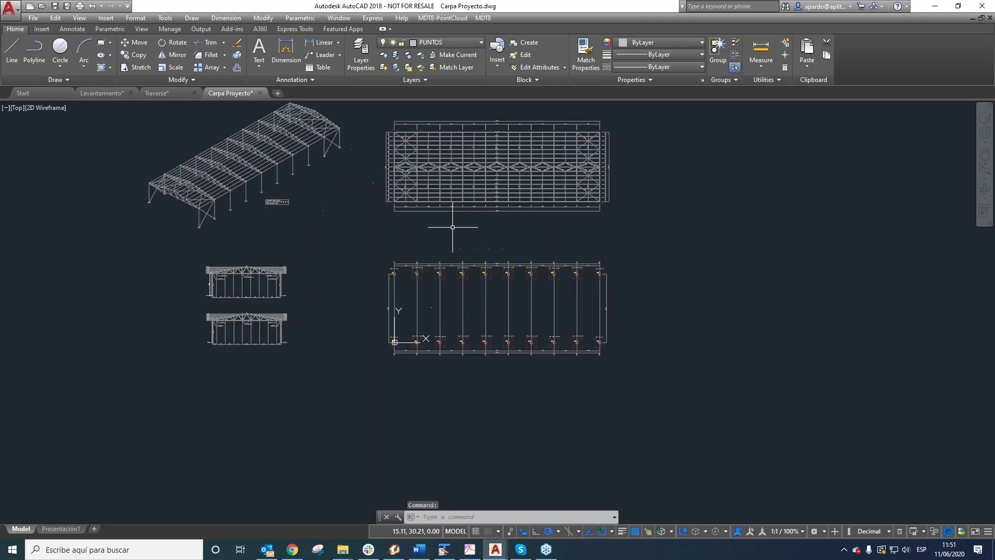
pyautogui.click(101, 93)
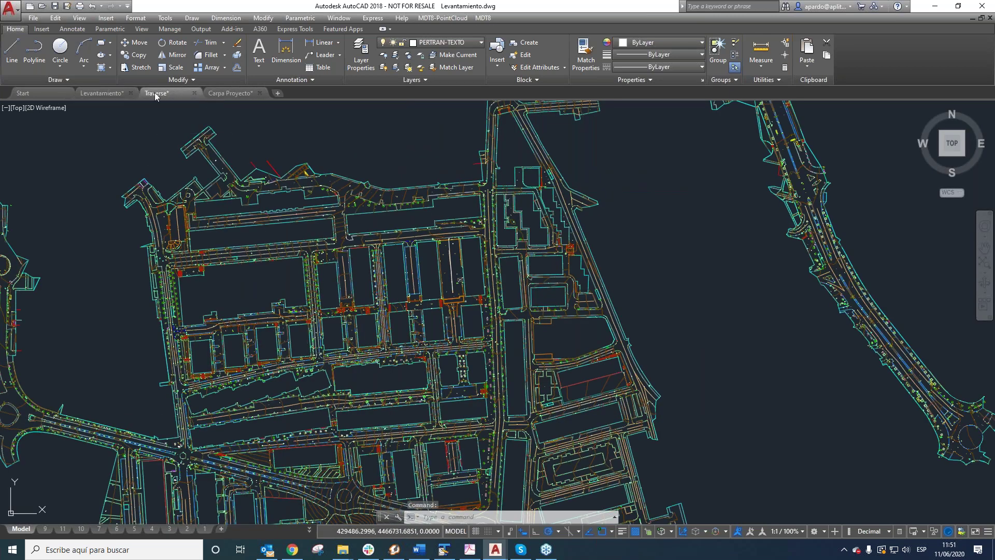
pyautogui.click(155, 94)
pyautogui.scroll(4, 509, 338)
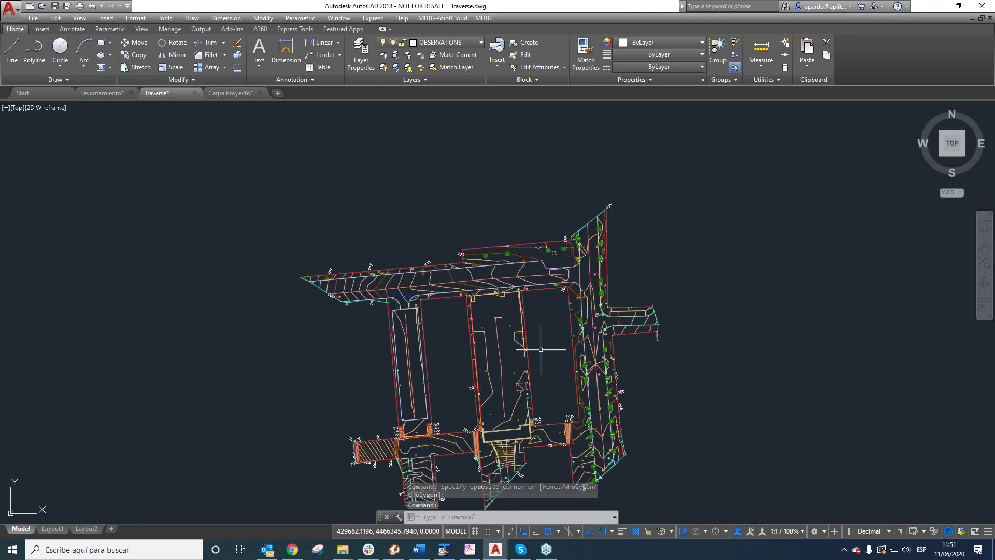
pyautogui.click(232, 93)
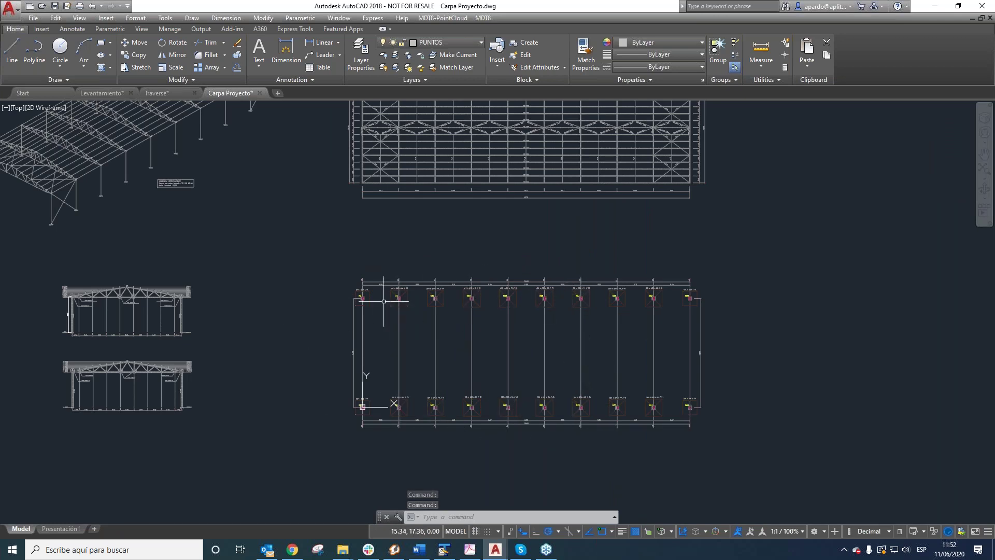
# - Attach Carpa ETRS89 to the Traverse drawing as an external reference at 0,0,0 with scale 1, rotation 0 and full path
pyautogui.click(158, 93)
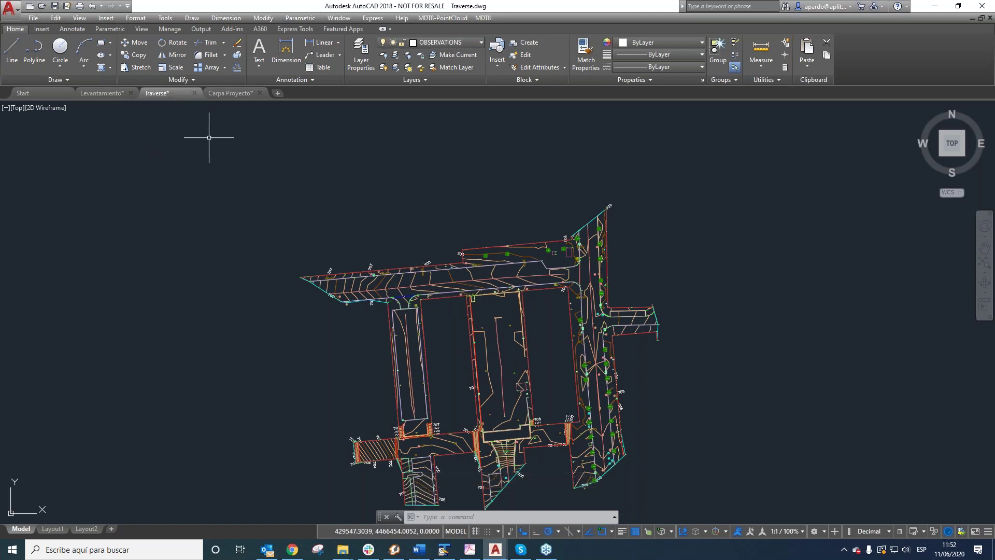
pyautogui.press('Return')
pyautogui.rightClick(64, 147)
pyautogui.click(88, 174)
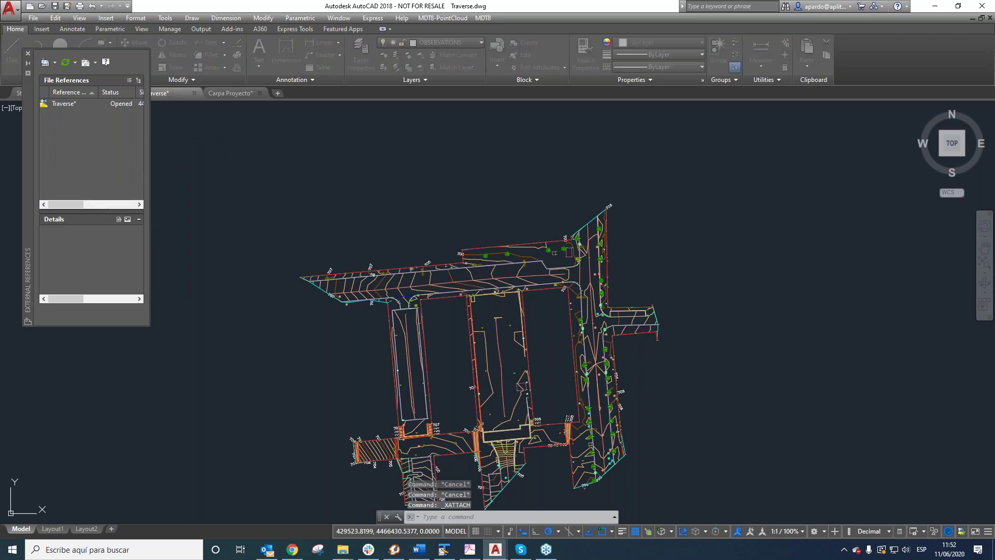
pyautogui.click(435, 209)
pyautogui.click(631, 371)
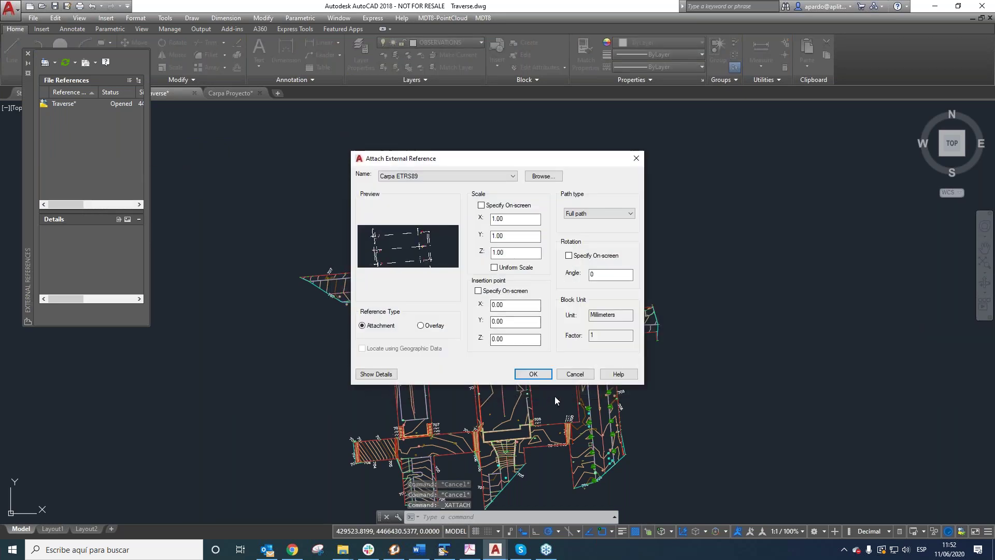
pyautogui.click(533, 373)
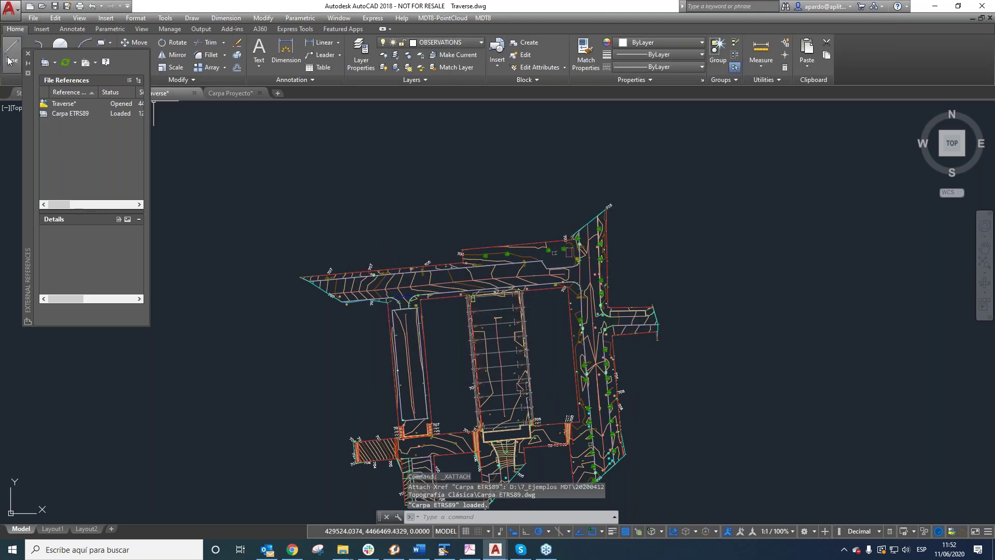
pyautogui.click(28, 54)
# - Inspect how the attached Carpa ETRS89 reference sits on the terrain between the streets
pyautogui.scroll(5, 503, 342)
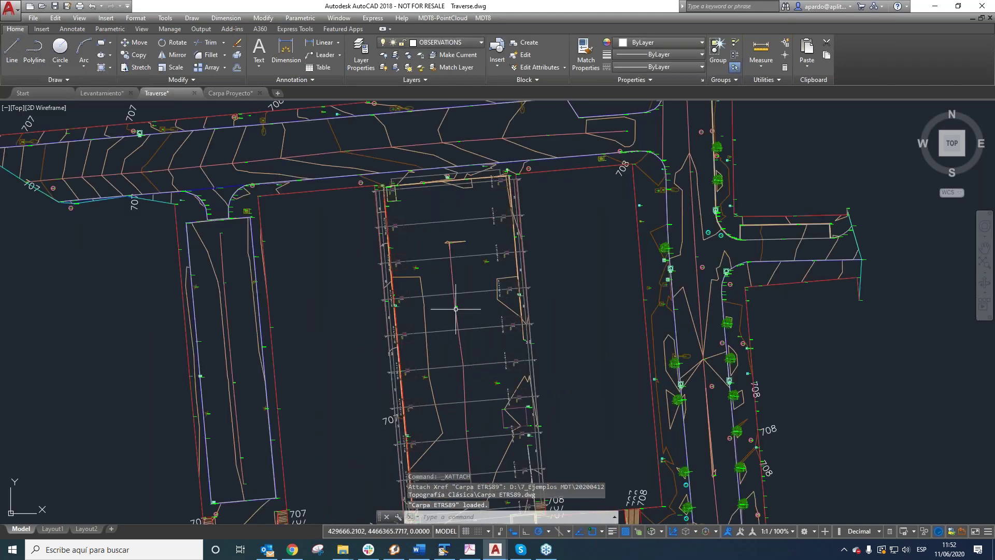
pyautogui.click(472, 295)
pyautogui.scroll(-4, 425, 259)
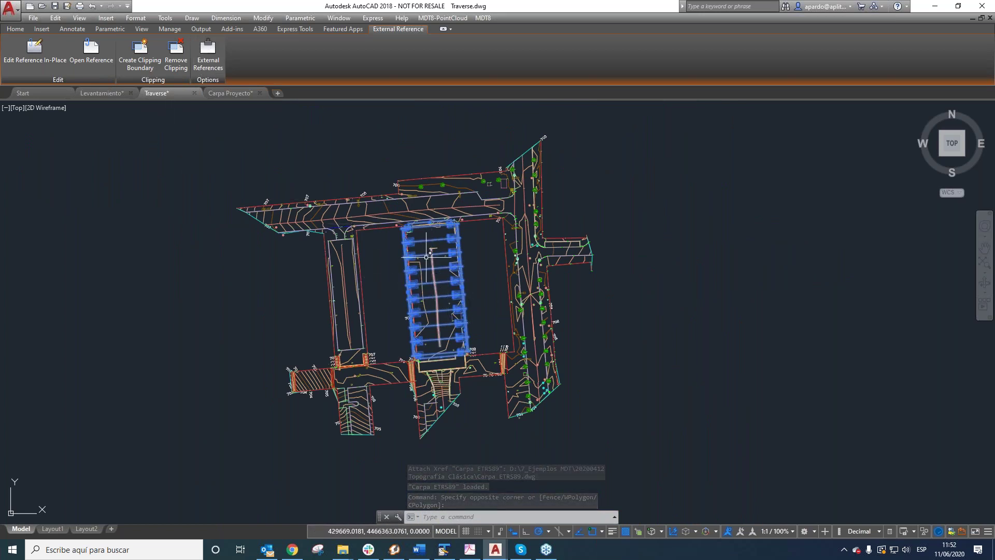
pyautogui.scroll(2, 427, 259)
pyautogui.press('Escape')
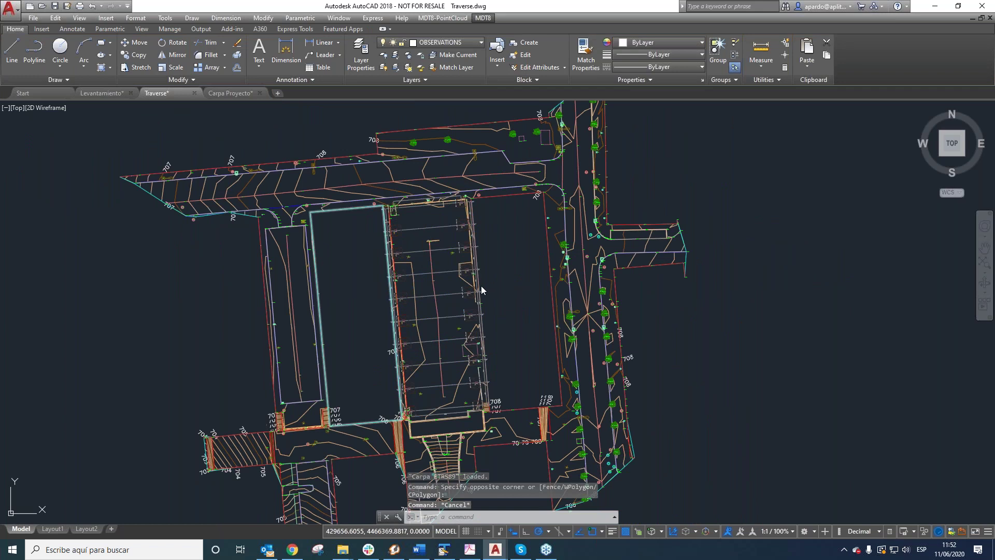
# - Examine the foundation plan in the Carpa Proyecto drawing, including its corner column footings and local origin
pyautogui.click(229, 93)
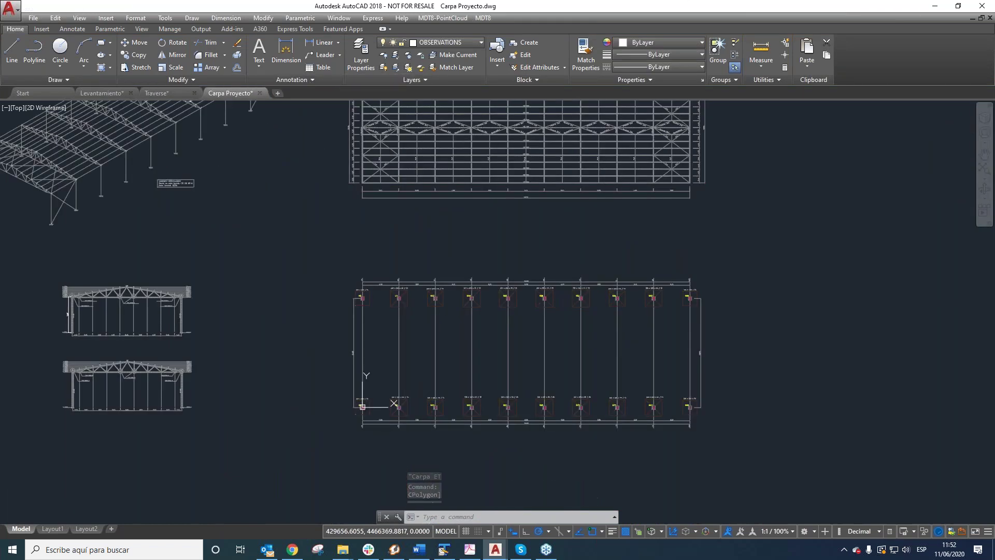
pyautogui.scroll(2, 254, 277)
pyautogui.scroll(-1, 249, 275)
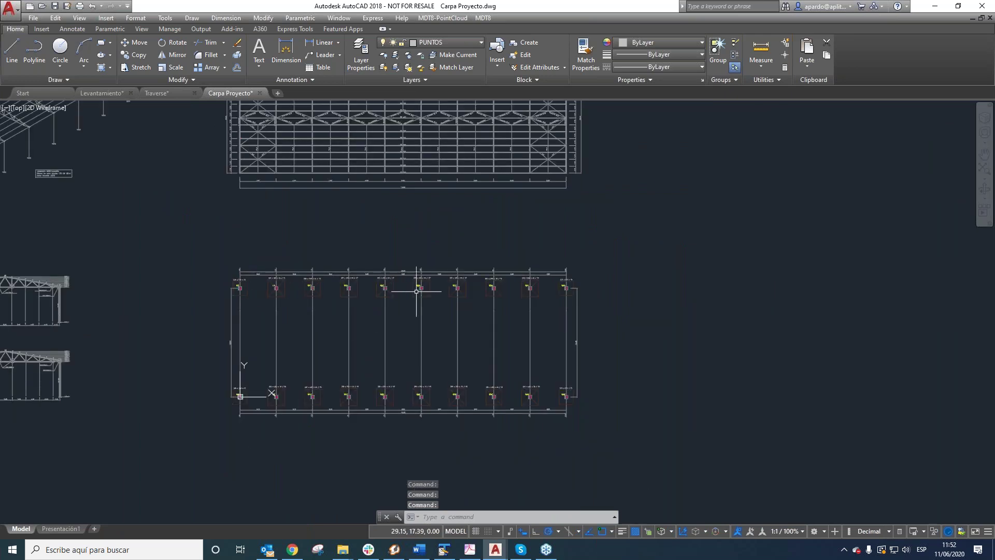
pyautogui.scroll(3, 211, 266)
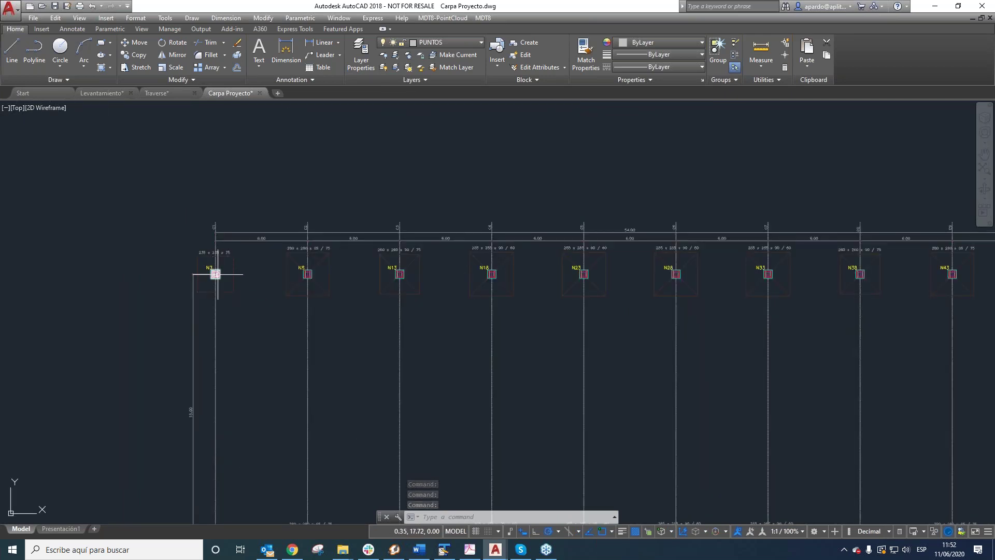
pyautogui.scroll(4, 215, 274)
pyautogui.scroll(-6, 207, 278)
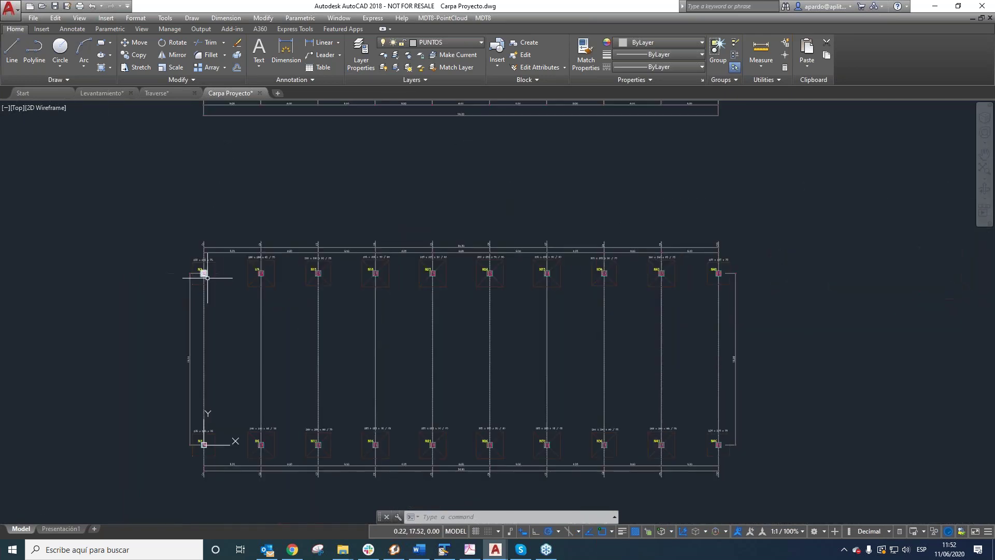
pyautogui.scroll(-2, 208, 278)
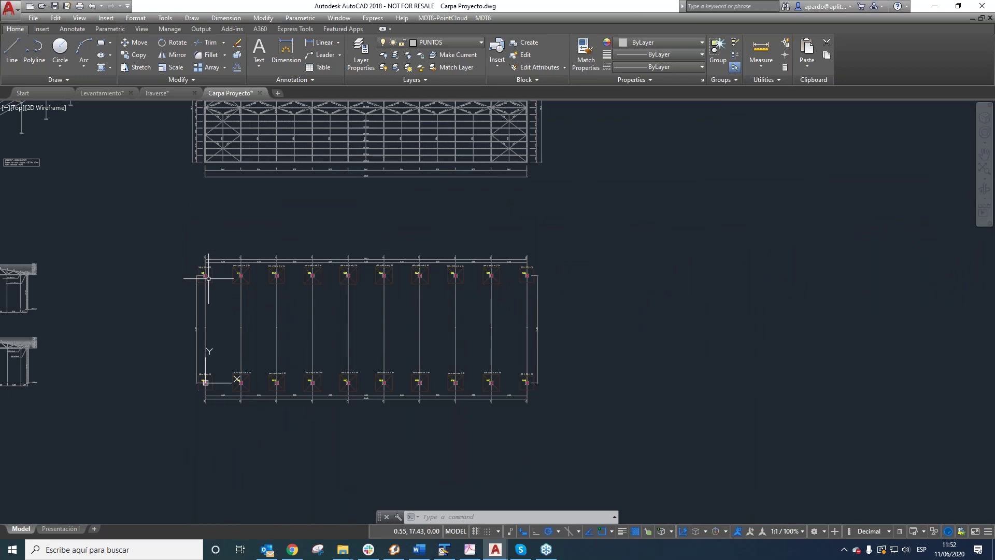
# - Start converting drawing objects to survey points in Carpa Proyecto, picking the N3 column block as the source entity without block attributes
pyautogui.scroll(3, 208, 281)
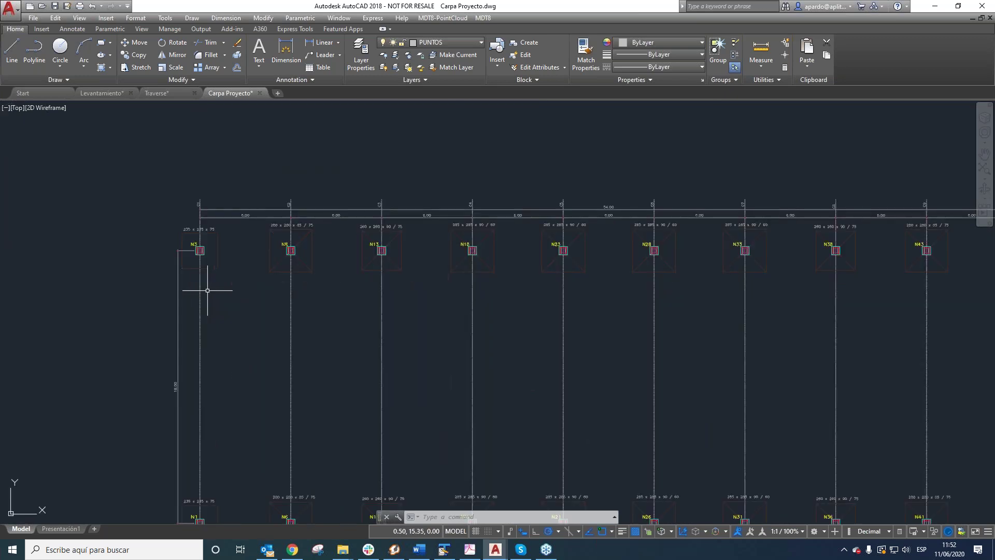
pyautogui.click(482, 19)
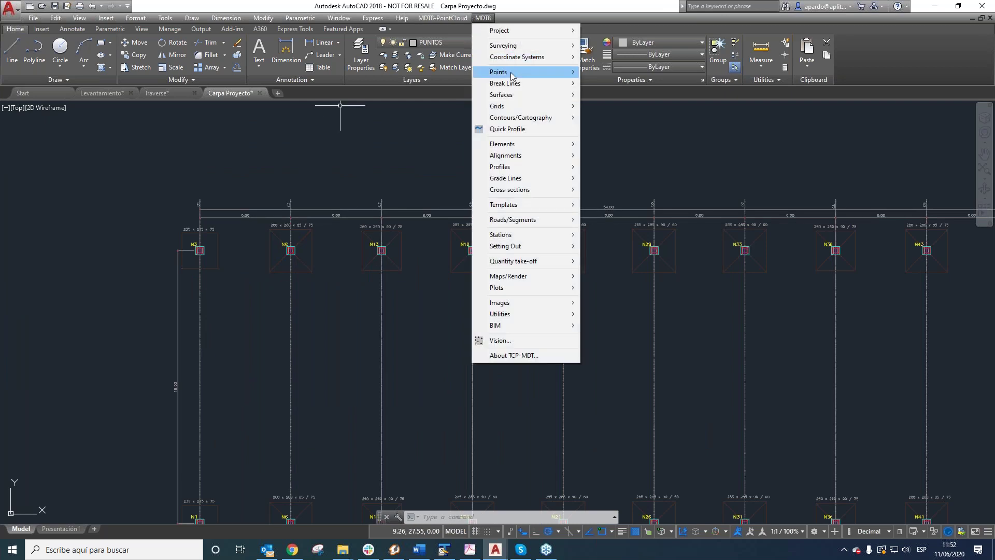
pyautogui.moveTo(512, 74)
pyautogui.click(623, 98)
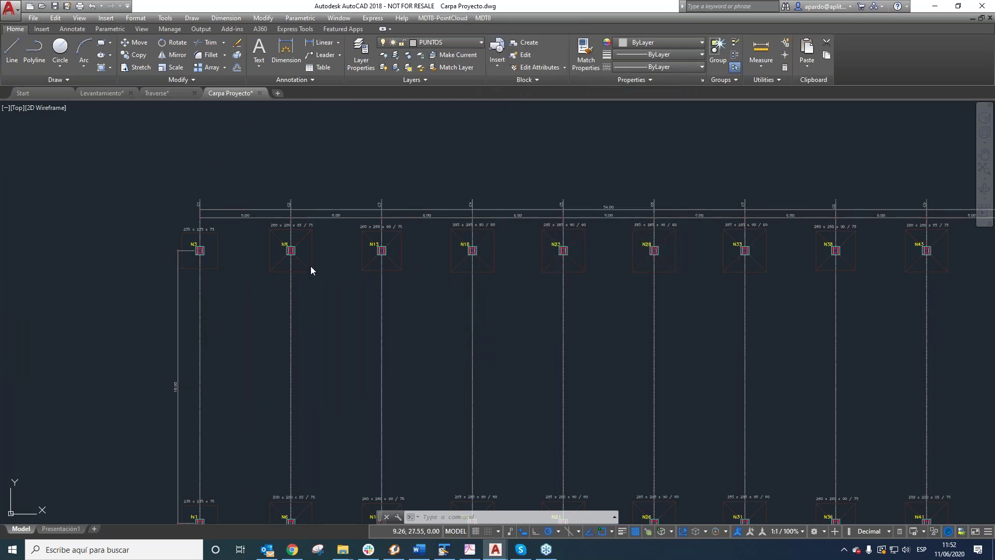
pyautogui.click(397, 315)
pyautogui.click(402, 328)
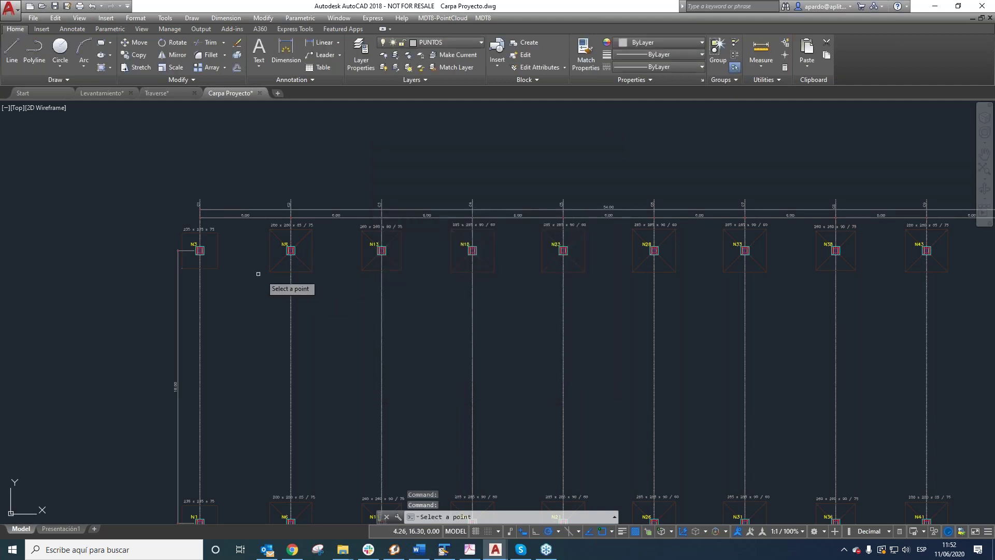
pyautogui.scroll(4, 201, 252)
pyautogui.click(191, 249)
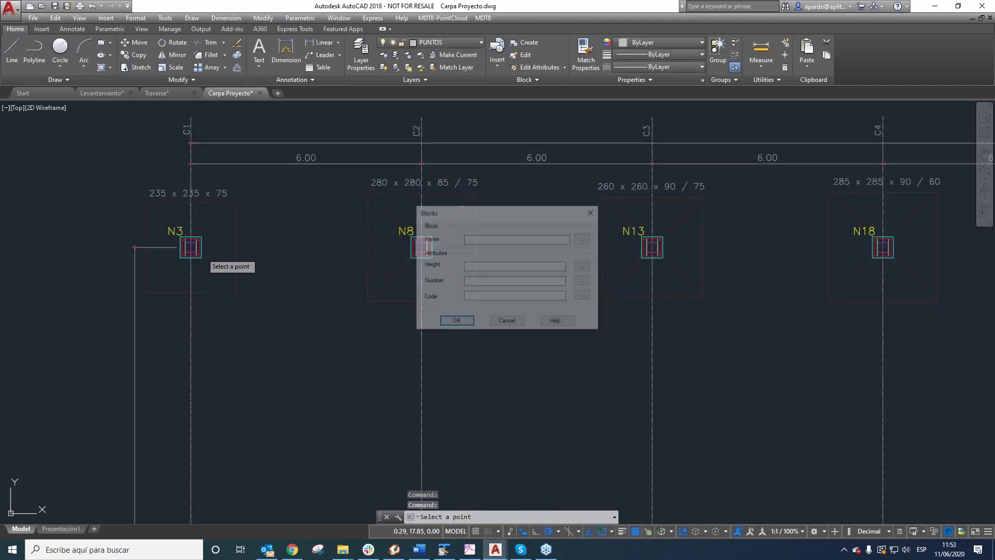
pyautogui.click(455, 322)
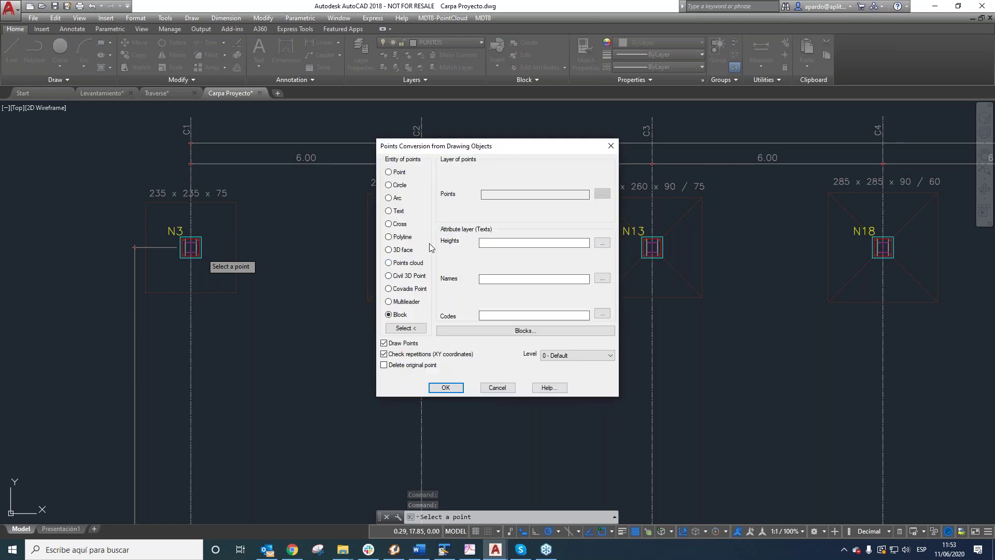
pyautogui.moveTo(478, 149); pyautogui.dragTo(364, 175)
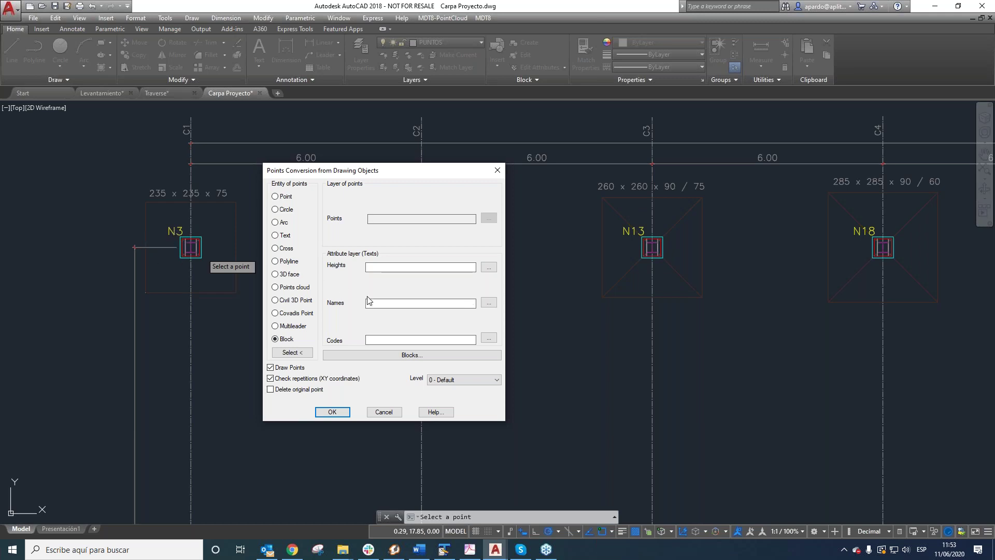
# - Take the point names from the column label layer Secciones y detalles and convert the column blocks to drawn points
pyautogui.click(489, 302)
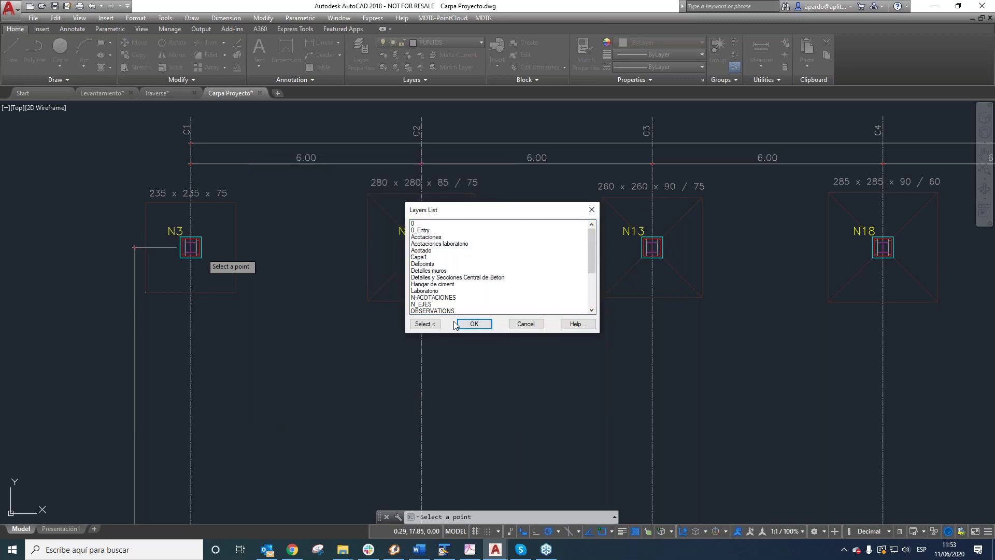
pyautogui.click(425, 323)
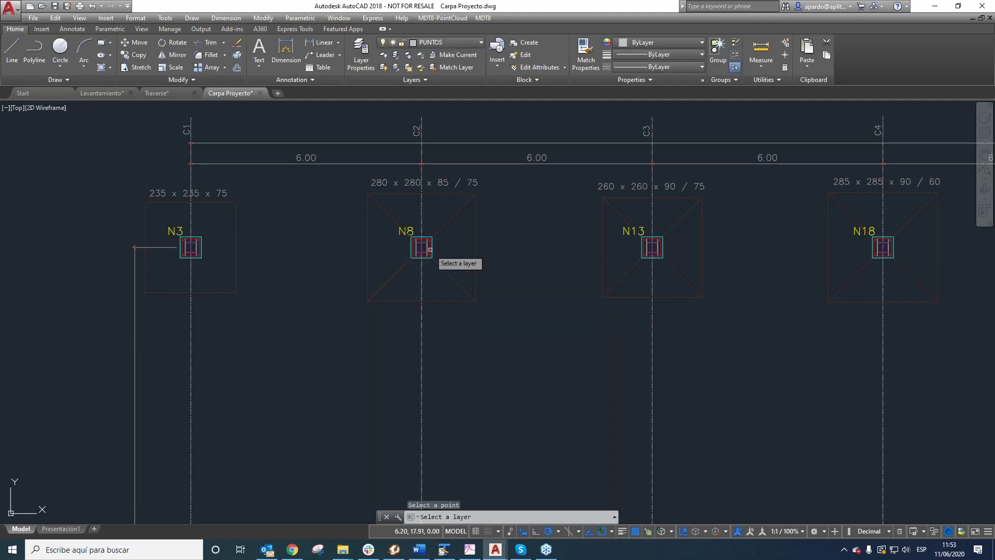
pyautogui.click(401, 232)
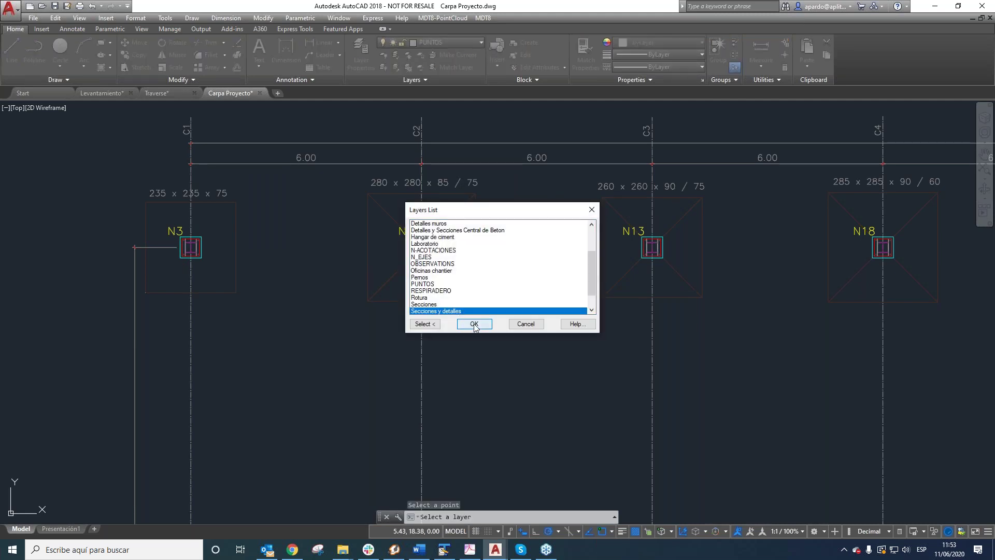
pyautogui.click(474, 324)
pyautogui.click(443, 384)
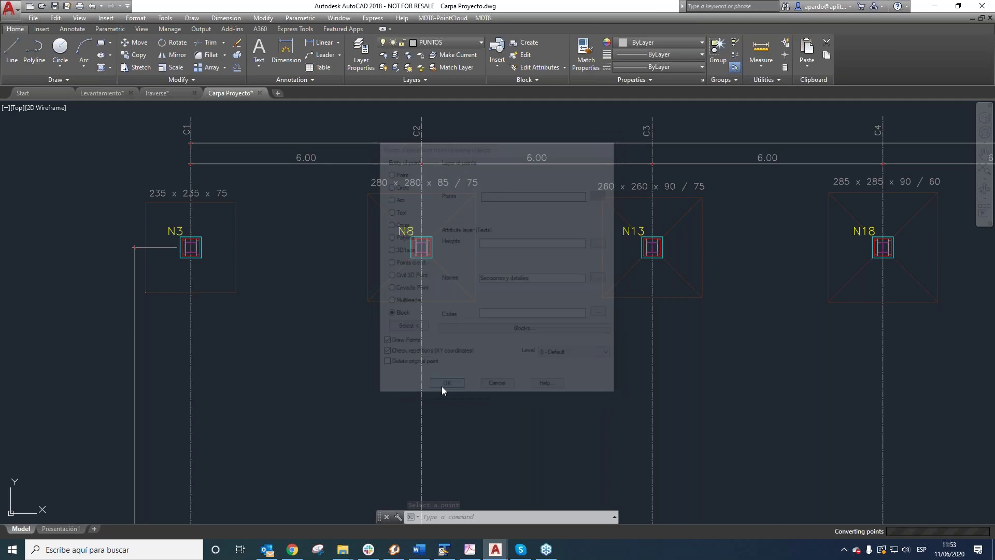
# - Examine the created points and their names at the column bases along the N3 row
pyautogui.scroll(6, 197, 241)
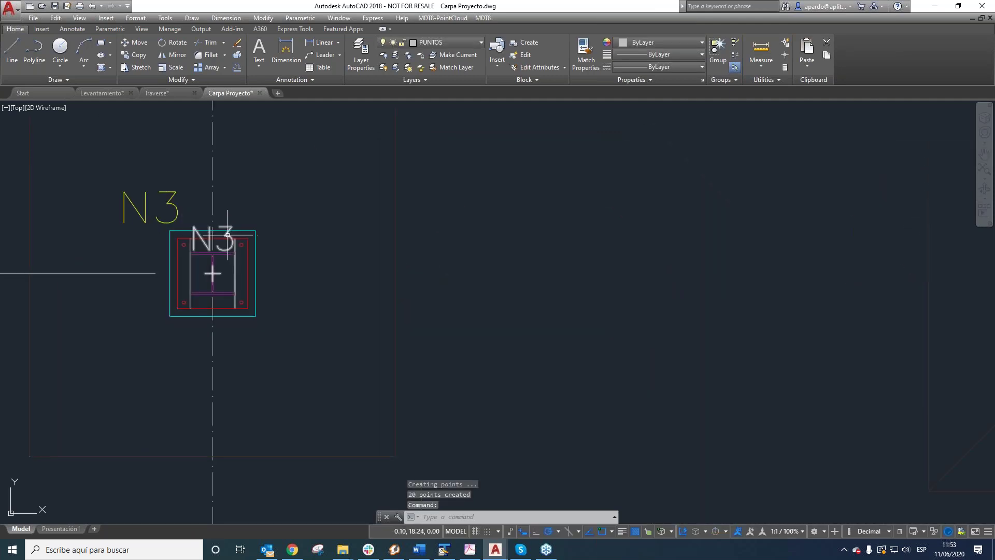
pyautogui.scroll(-5, 228, 235)
pyautogui.scroll(5, 210, 290)
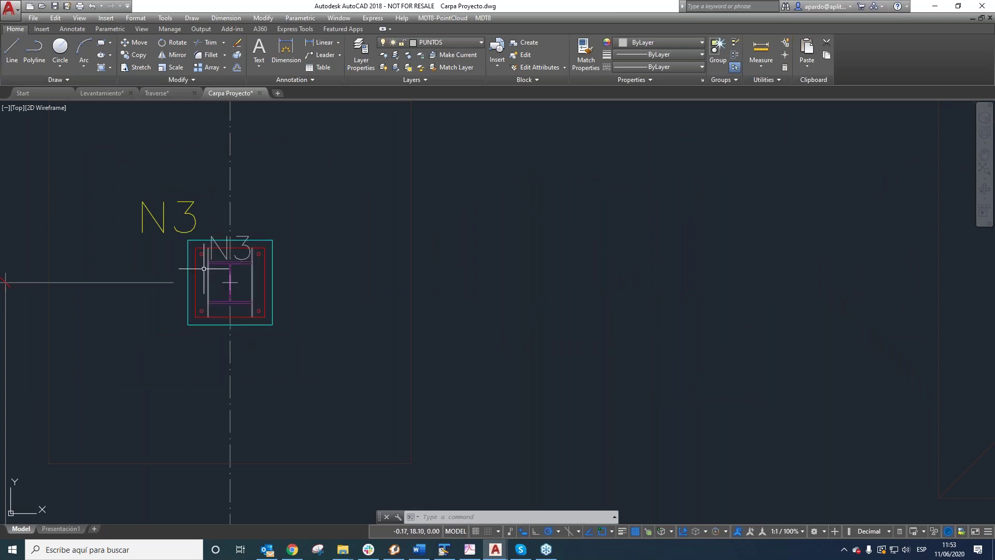
pyautogui.scroll(-4, 205, 260)
pyautogui.click(229, 275)
pyautogui.click(283, 279)
pyautogui.click(337, 294)
pyautogui.press('Escape')
pyautogui.press('Escape')
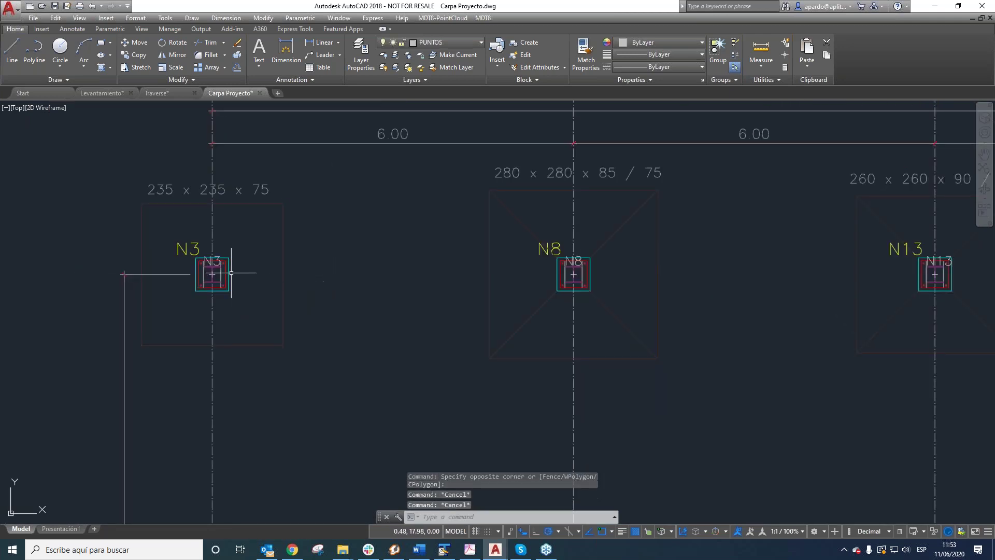
# - Export all the column points as MDT COGO points to Pillar Project.PUN, overwriting the existing file
pyautogui.scroll(-6, 288, 264)
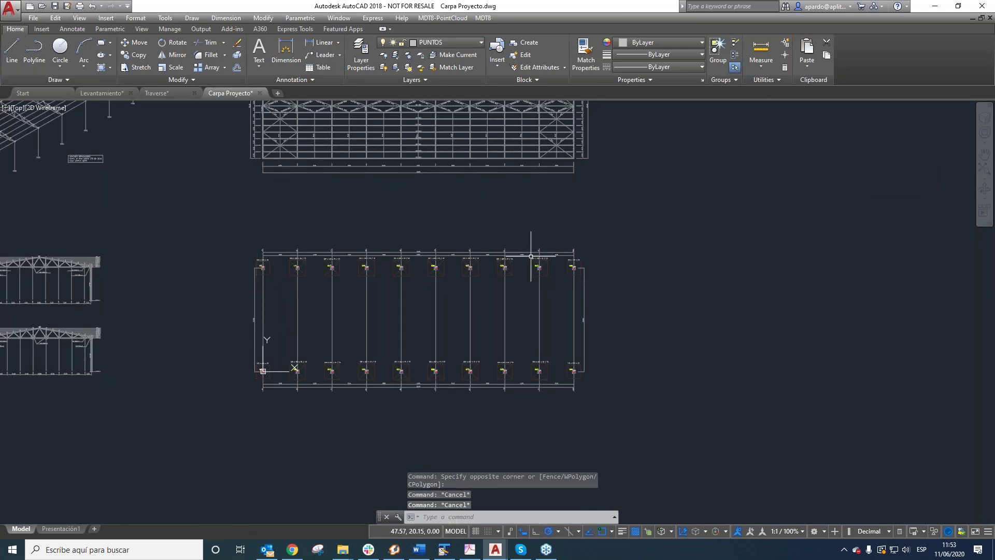
pyautogui.click(486, 18)
pyautogui.moveTo(499, 71)
pyautogui.click(607, 284)
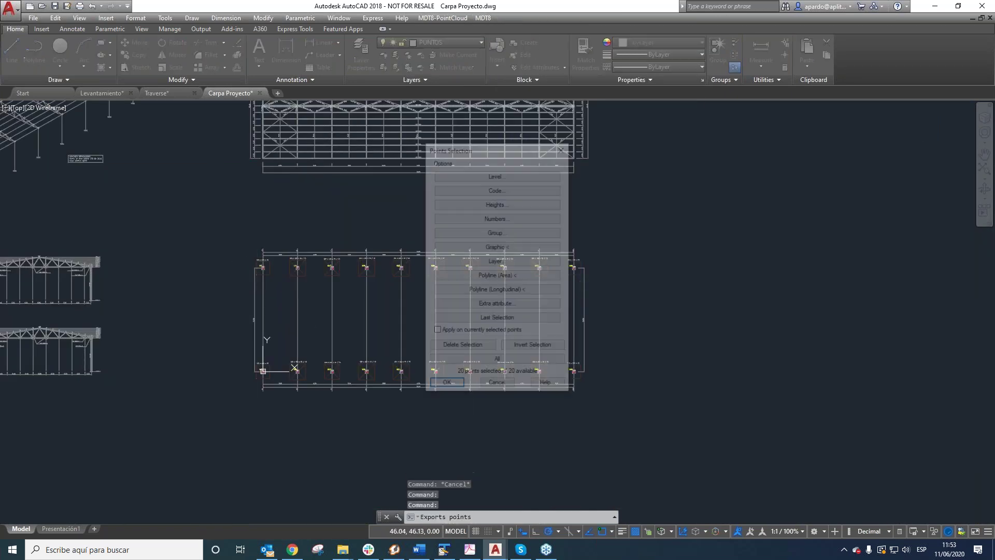
pyautogui.click(445, 386)
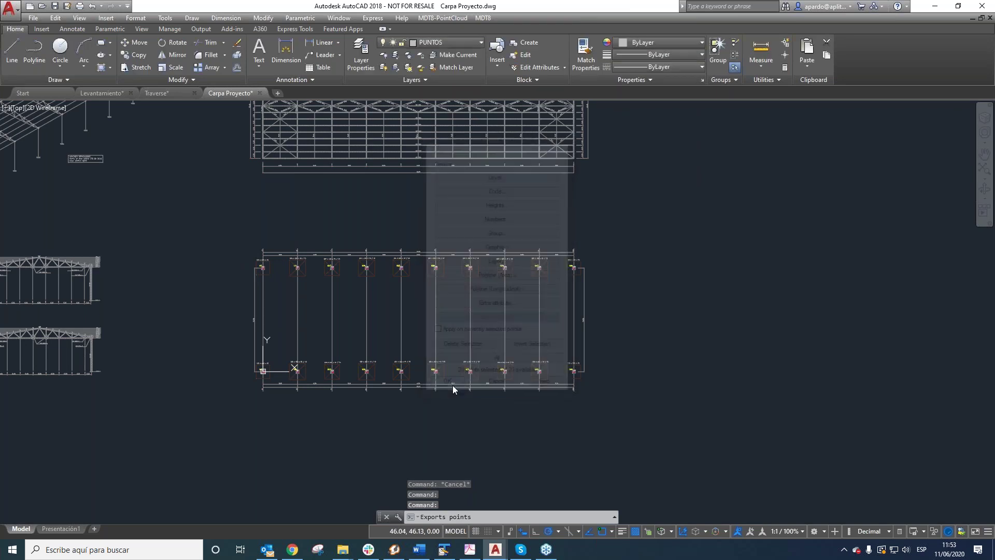
pyautogui.click(455, 334)
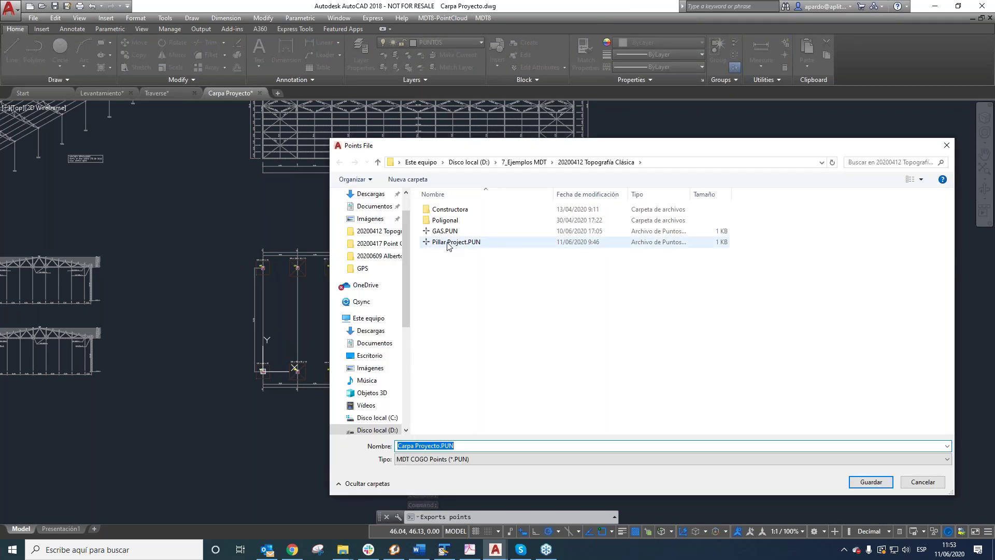
pyautogui.click(449, 243)
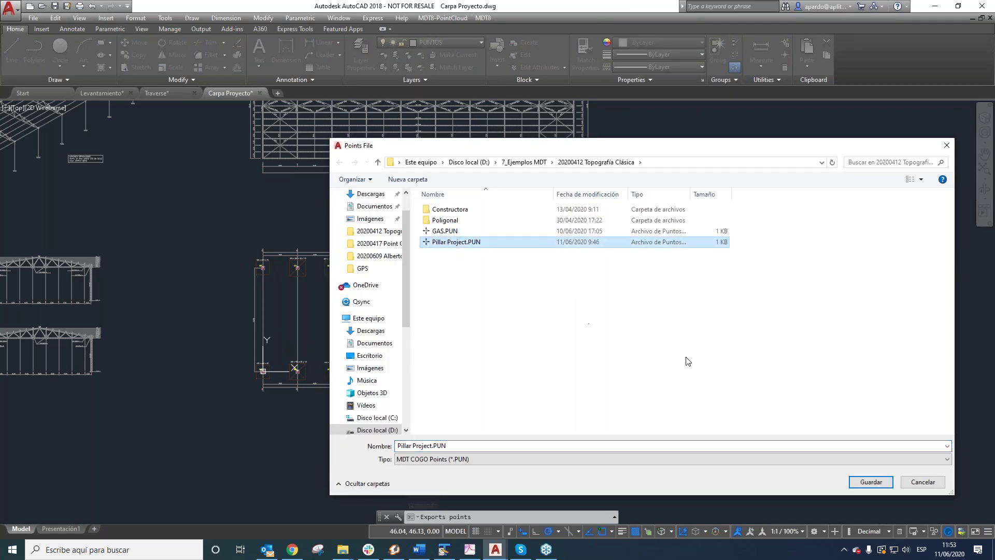
pyautogui.click(871, 483)
pyautogui.click(511, 273)
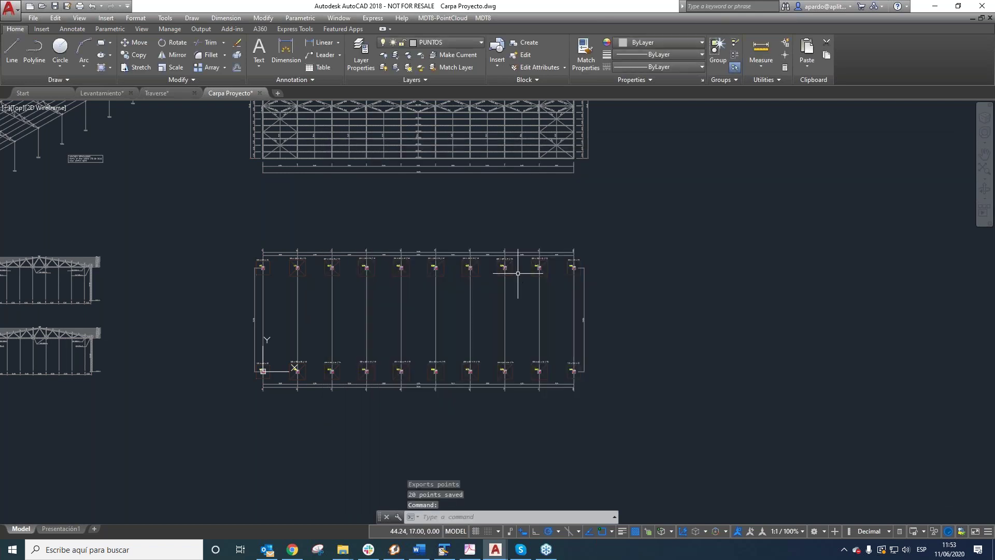
# - Switch to the Traverse drawing and create a new 2D Helmert (4-parameter similarity) local transformation in By Points mode
pyautogui.scroll(-4, 568, 385)
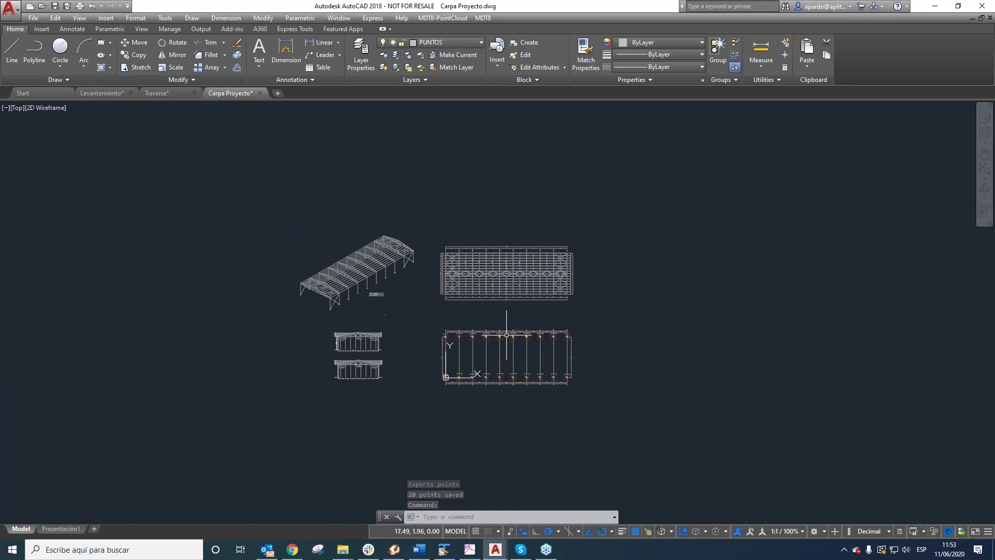
pyautogui.click(116, 93)
pyautogui.click(158, 93)
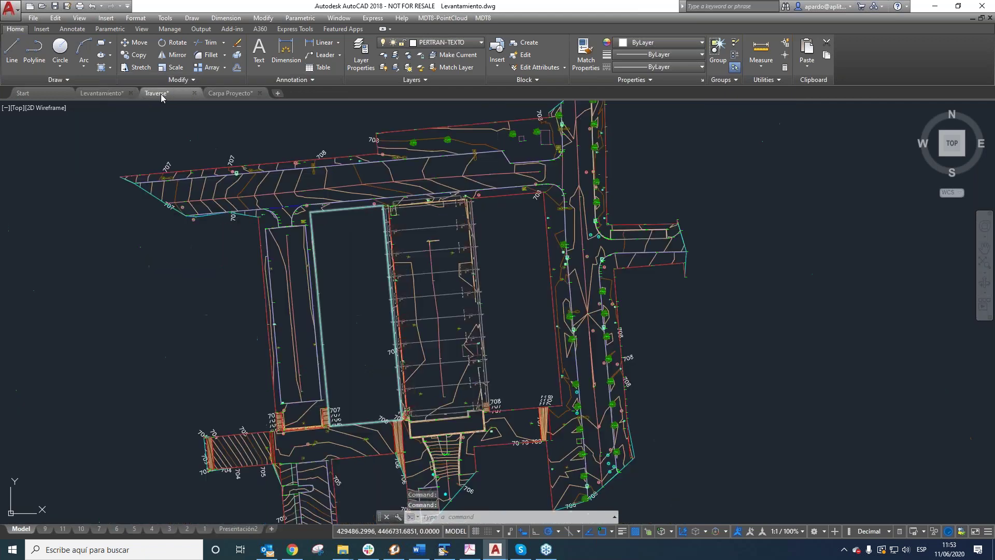
pyautogui.scroll(4, 407, 276)
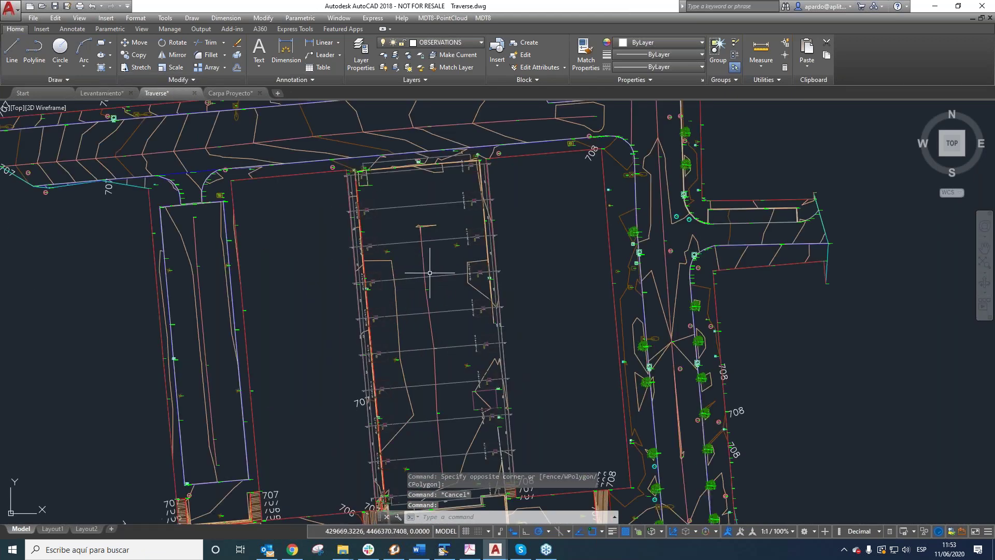
pyautogui.scroll(-2, 419, 234)
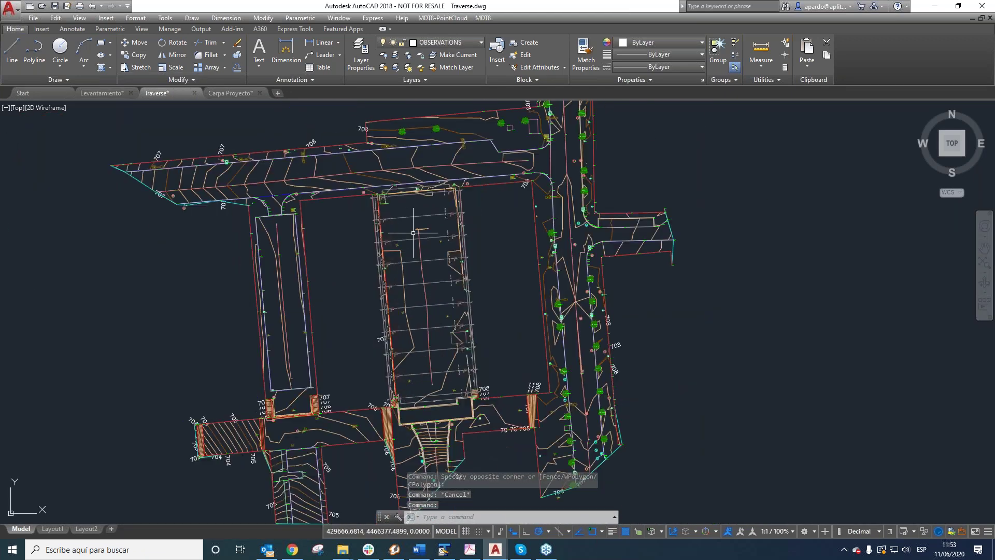
pyautogui.click(485, 18)
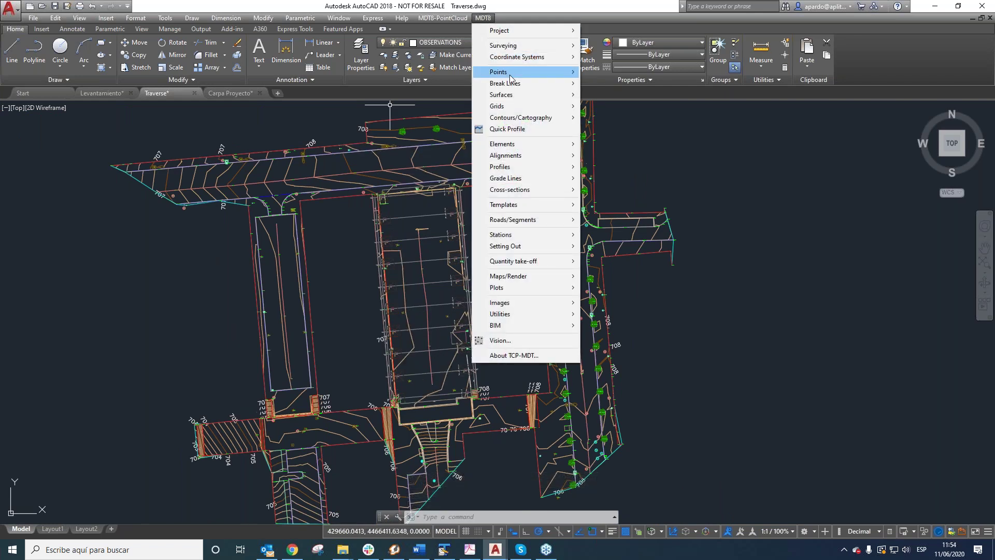
pyautogui.moveTo(516, 62)
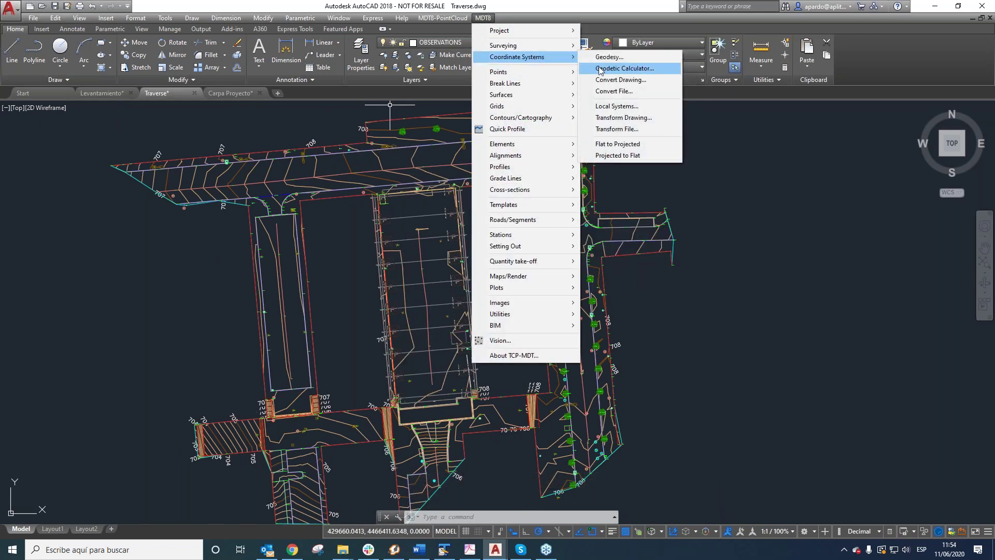
pyautogui.click(631, 107)
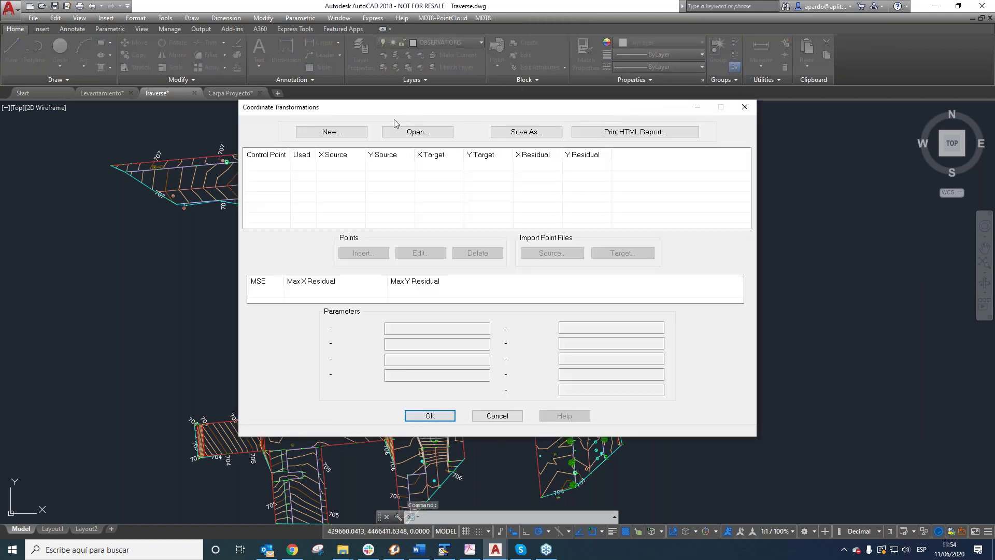
pyautogui.click(344, 132)
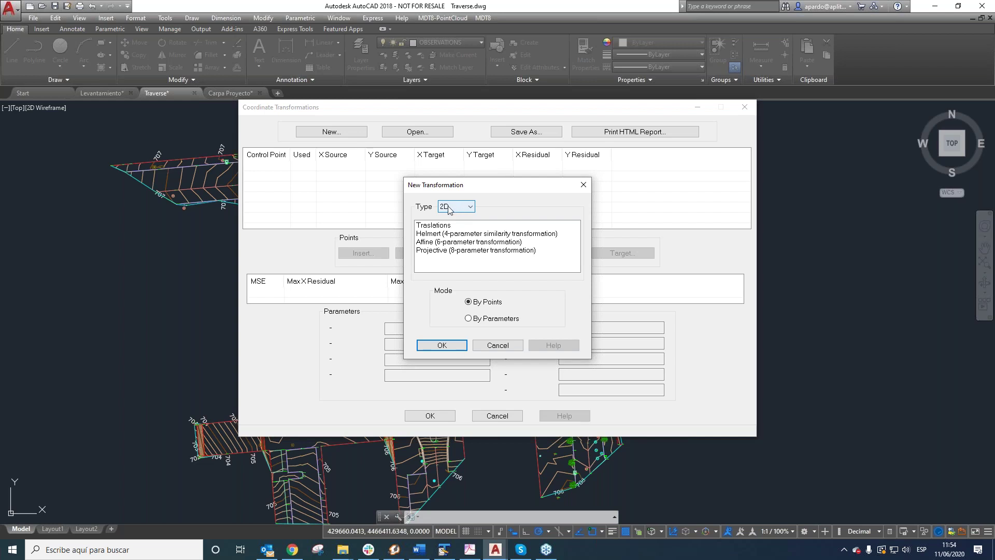
pyautogui.click(429, 234)
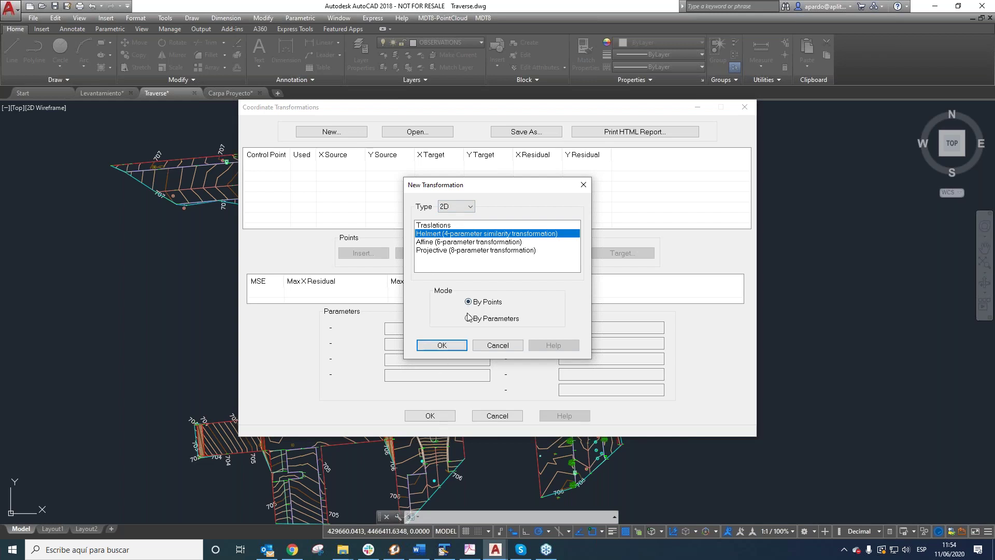
pyautogui.click(442, 344)
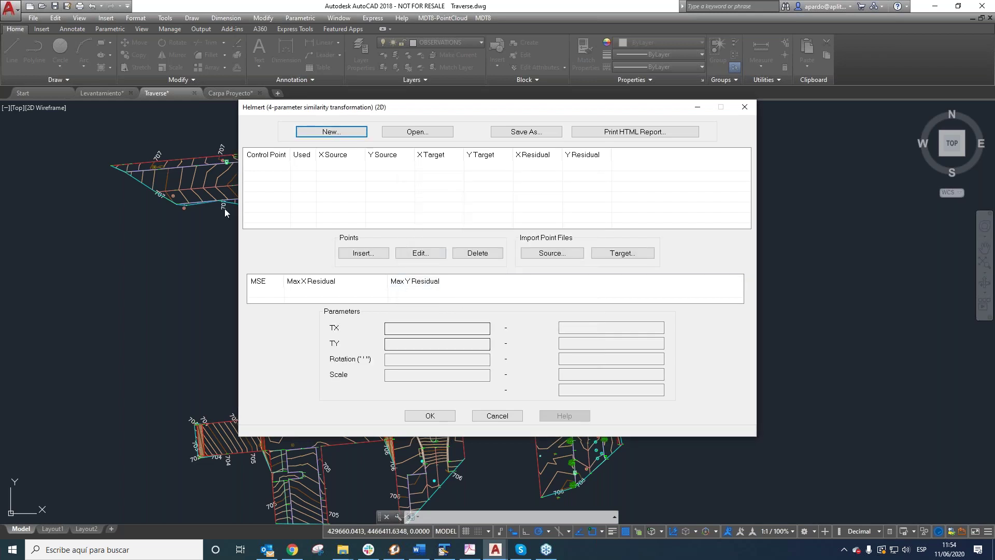
# - Import Pillar Project.PUN as the transformation's source points and review the control point list
pyautogui.click(552, 254)
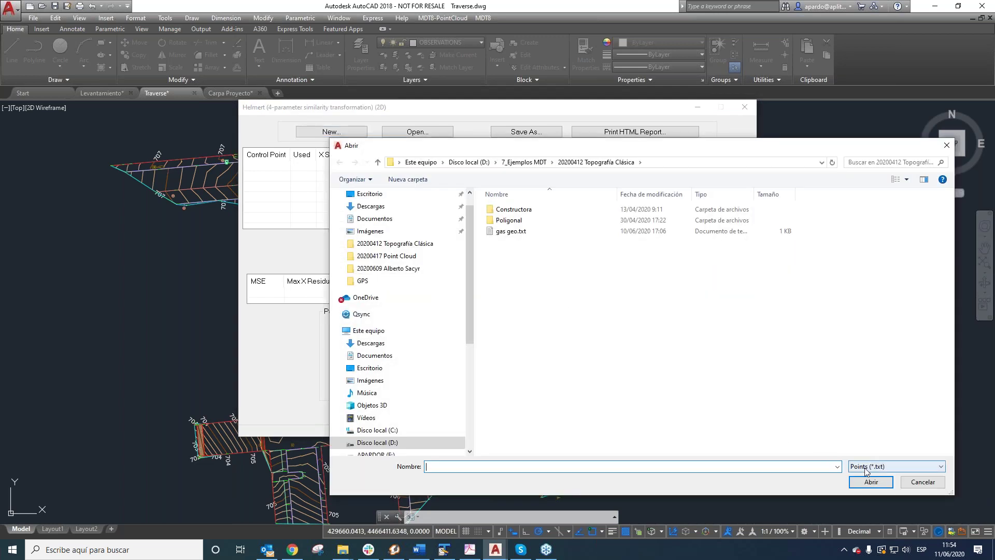
pyautogui.click(870, 467)
pyautogui.click(878, 486)
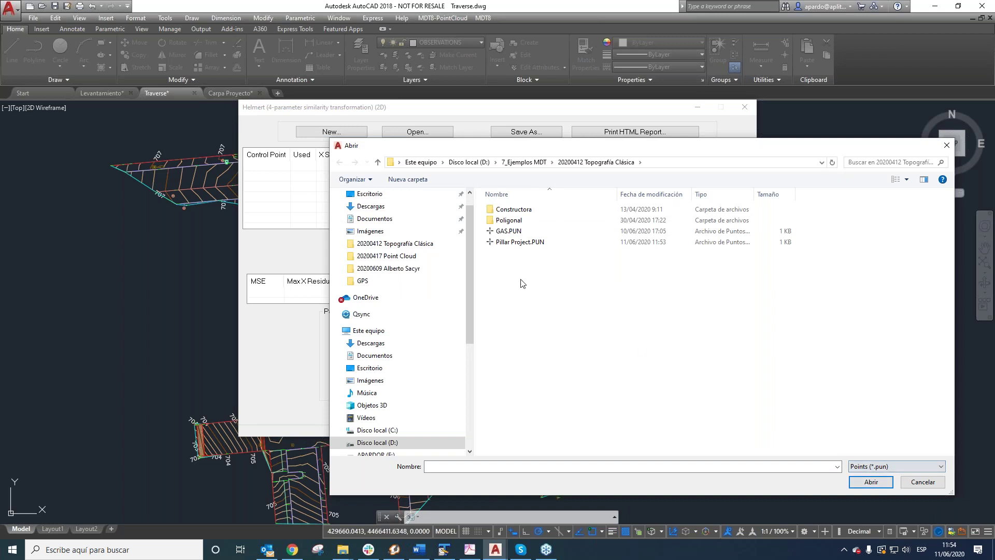
pyautogui.click(519, 242)
pyautogui.click(870, 482)
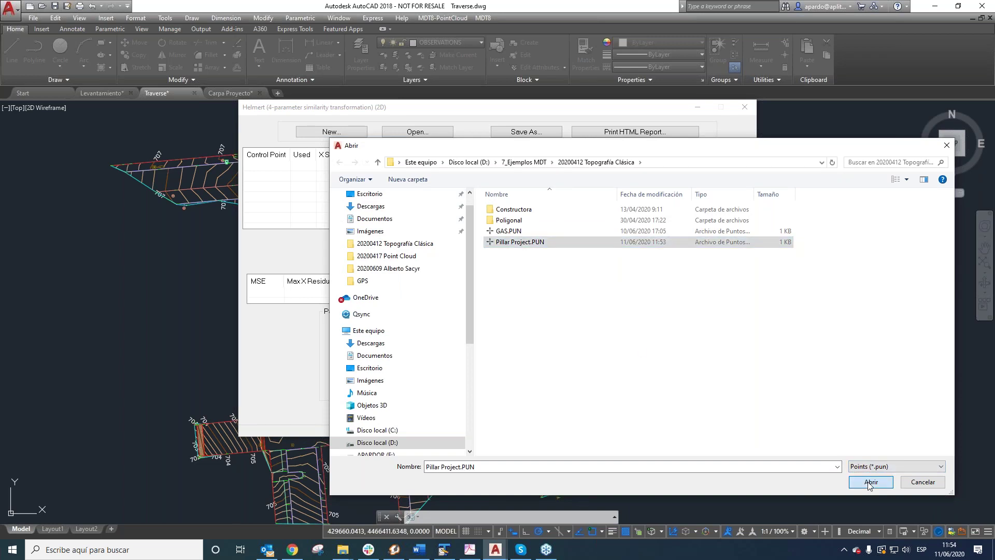
pyautogui.scroll(-7, 328, 169)
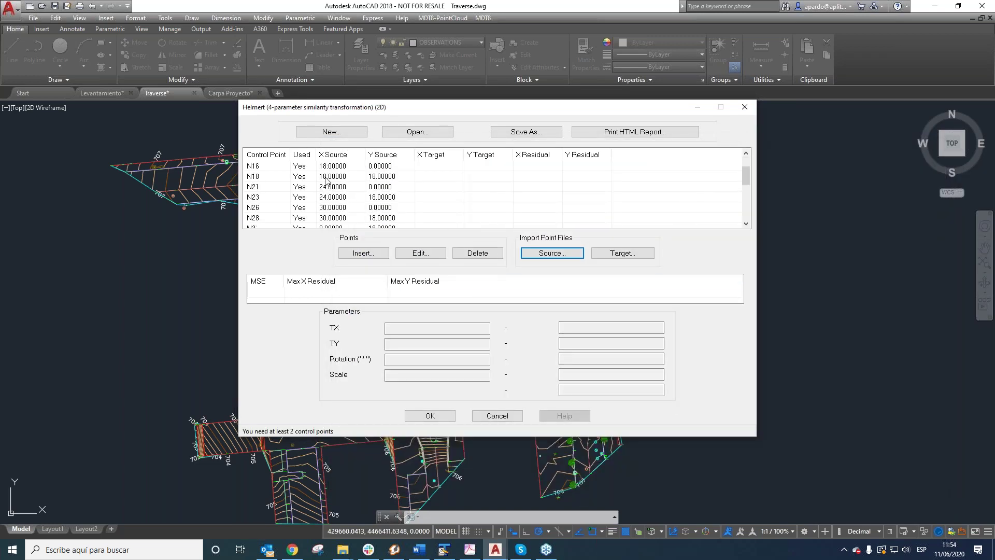
pyautogui.scroll(7, 325, 196)
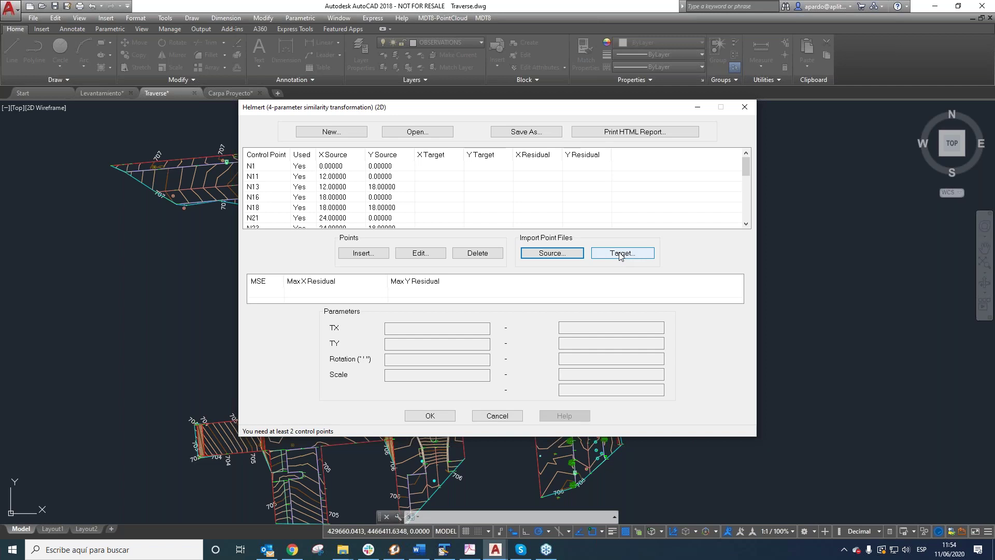
# - Set control point N1's target coordinates by picking the N1 column's centre in the drawing, about X 429680.73, Y 4466335.02
pyautogui.click(262, 167)
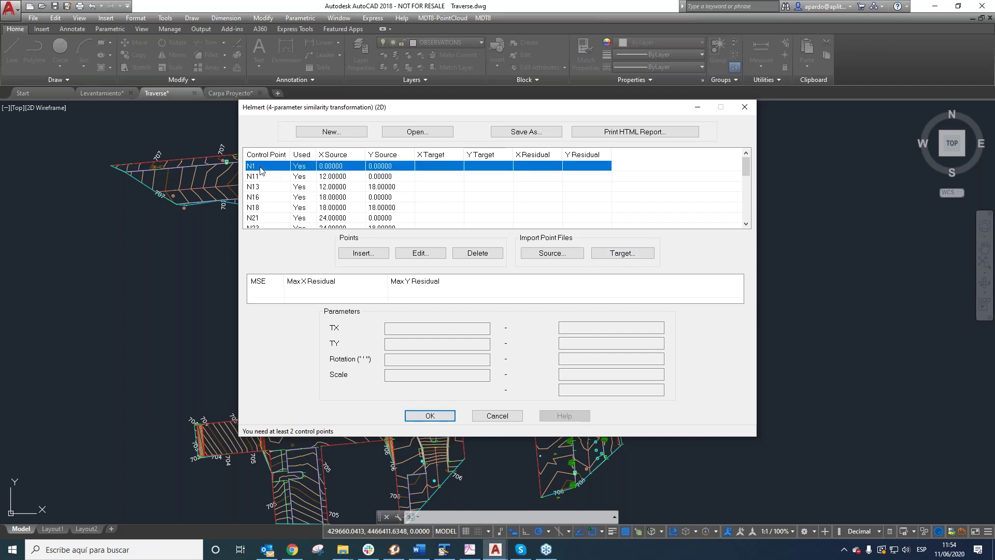
pyautogui.moveTo(404, 109); pyautogui.dragTo(600, 106)
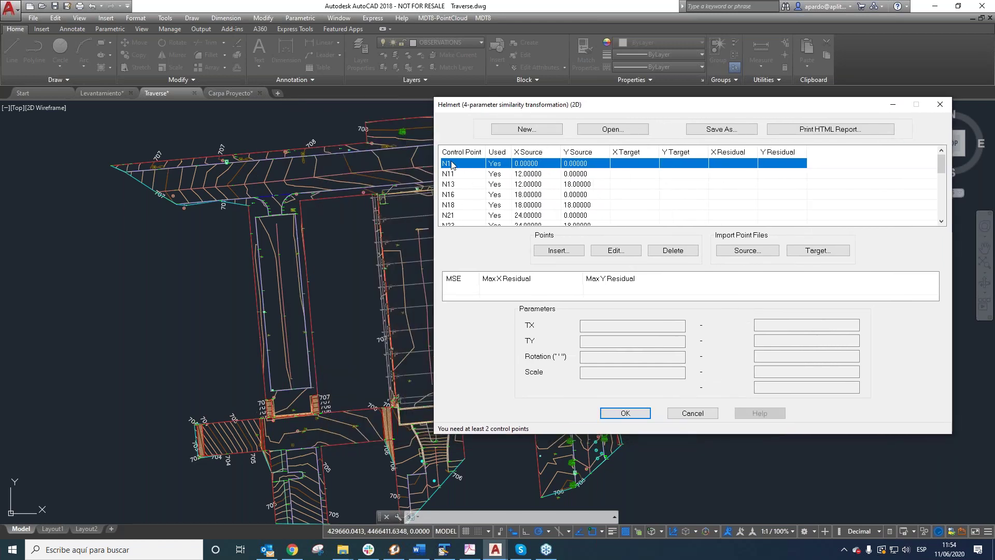
pyautogui.click(613, 251)
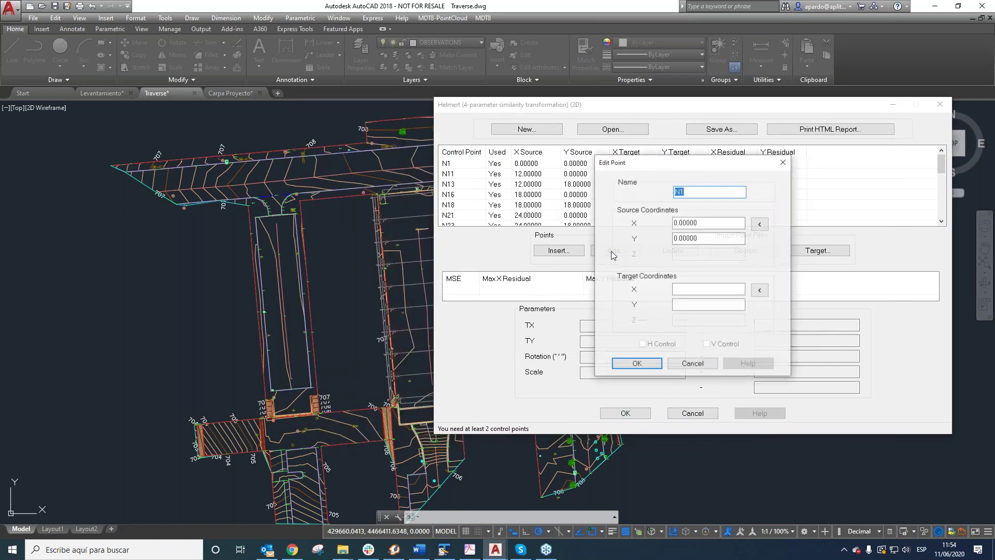
pyautogui.click(761, 290)
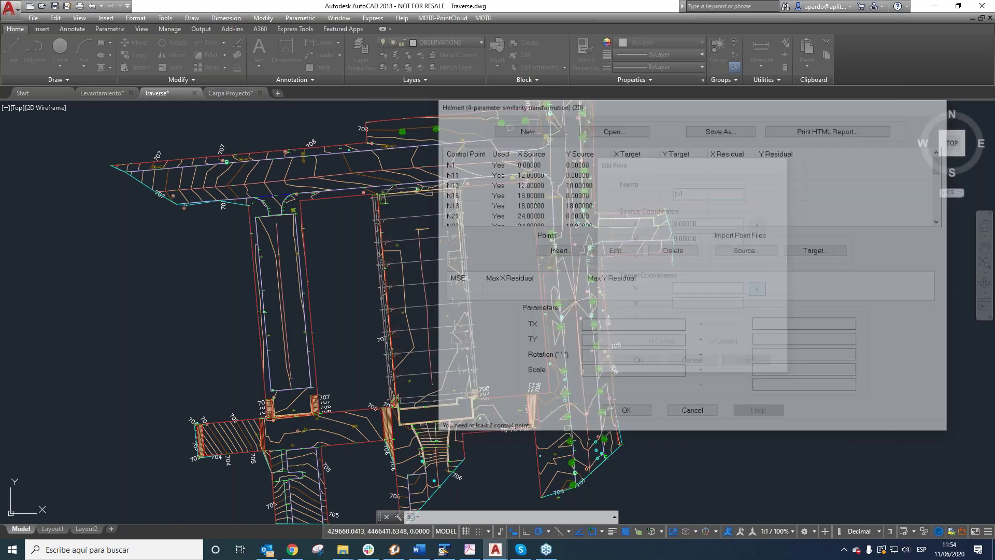
pyautogui.scroll(10, 469, 401)
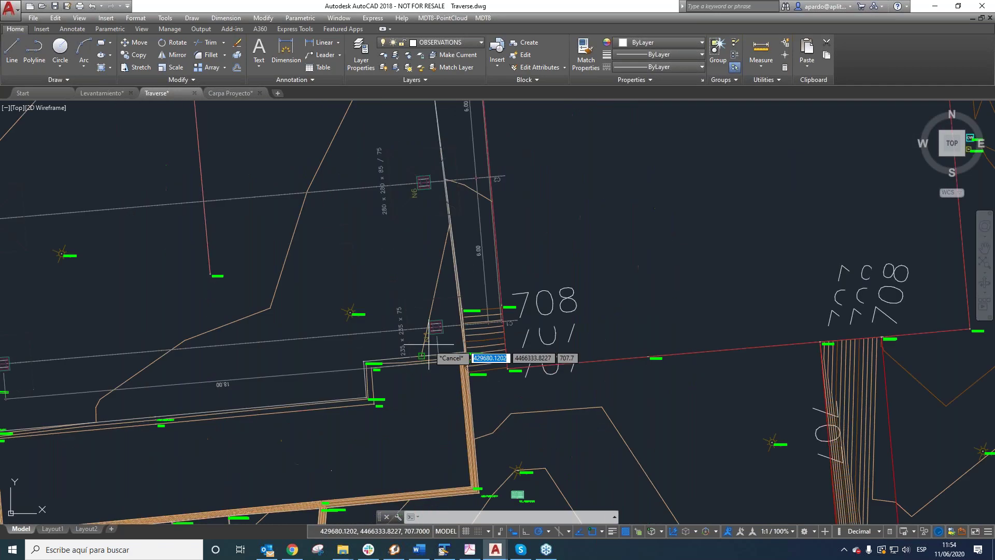
pyautogui.scroll(-4, 457, 337)
pyautogui.scroll(8, 444, 342)
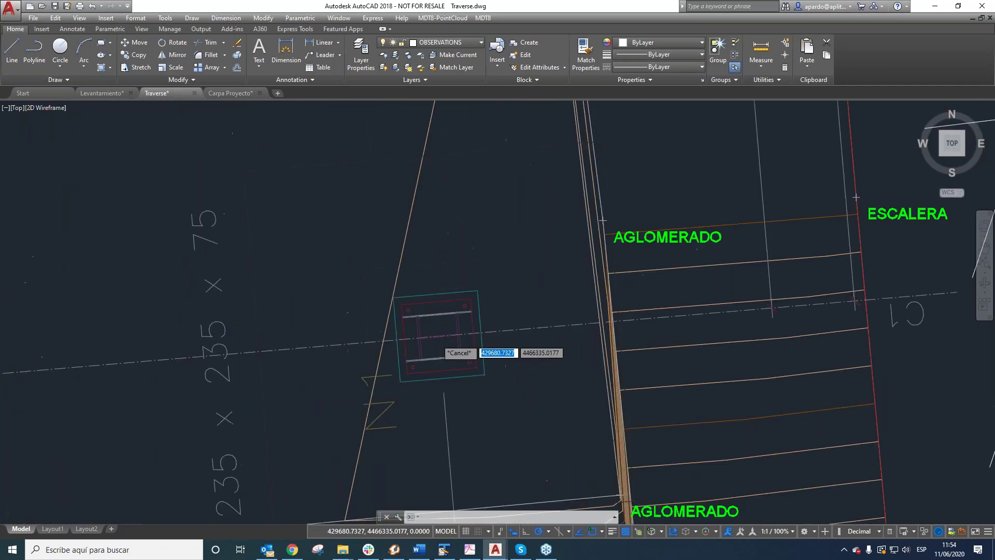
pyautogui.click(428, 259)
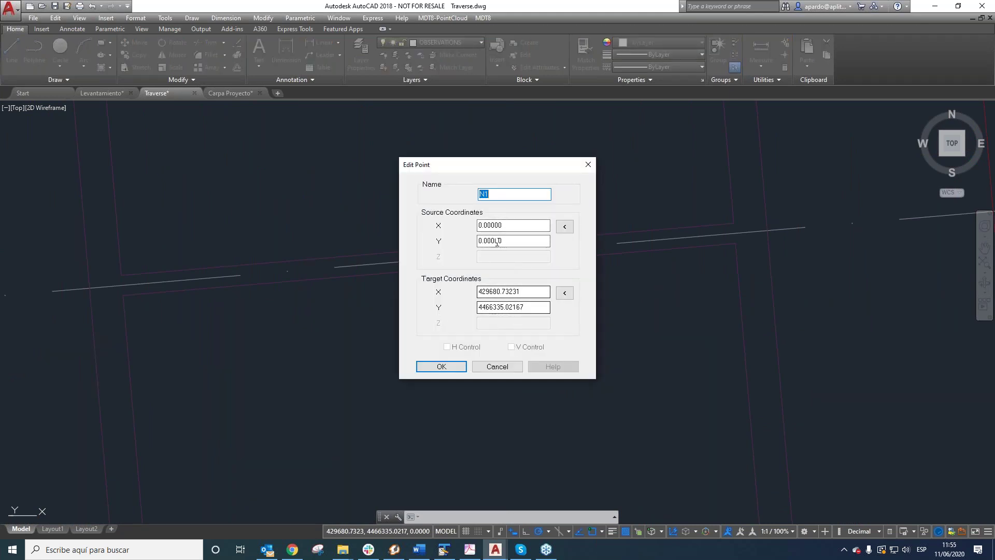
pyautogui.click(448, 369)
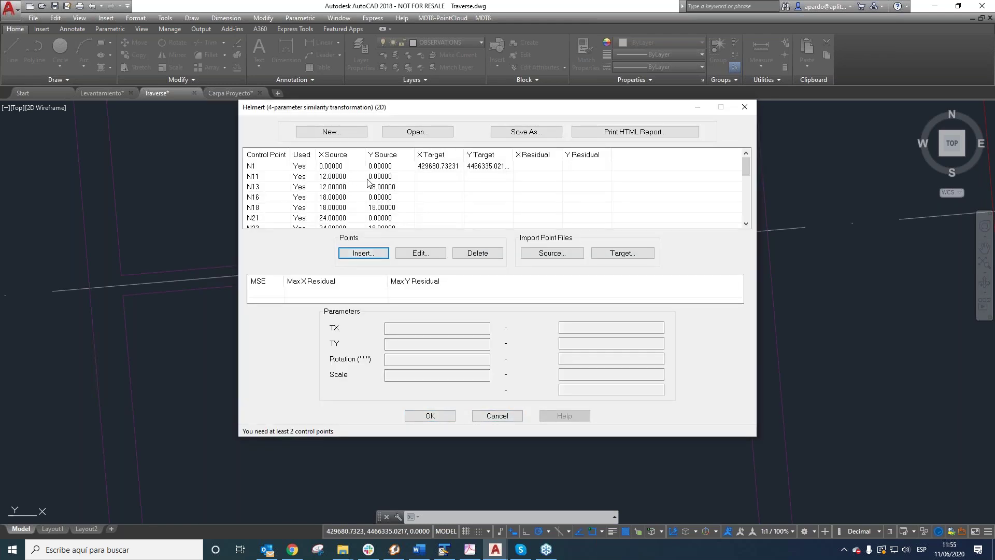
# - Set control point N48's target coordinates by picking the N48 column's centre in the drawing, about X 429658.23, Y 4466387.30
pyautogui.scroll(-4, 365, 186)
pyautogui.click(263, 219)
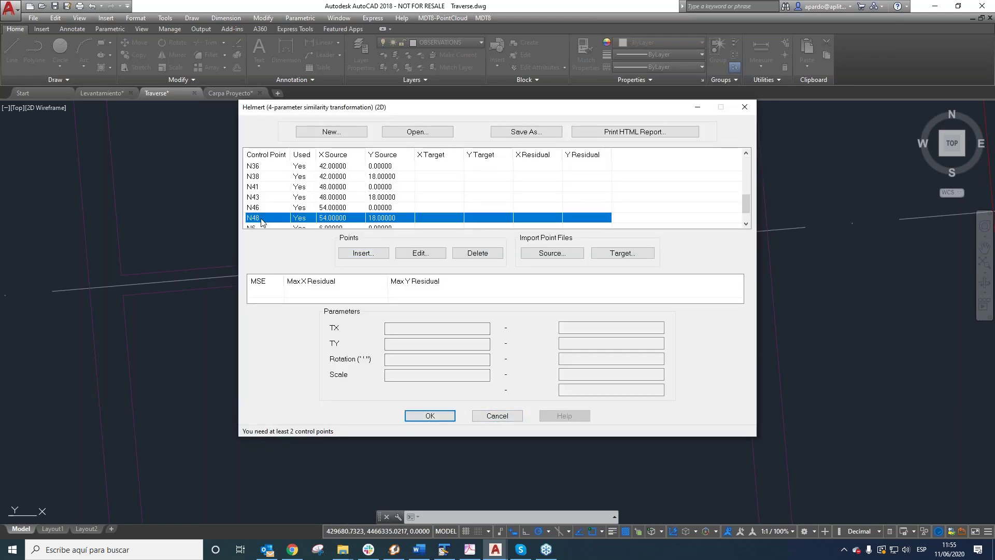
pyautogui.click(409, 258)
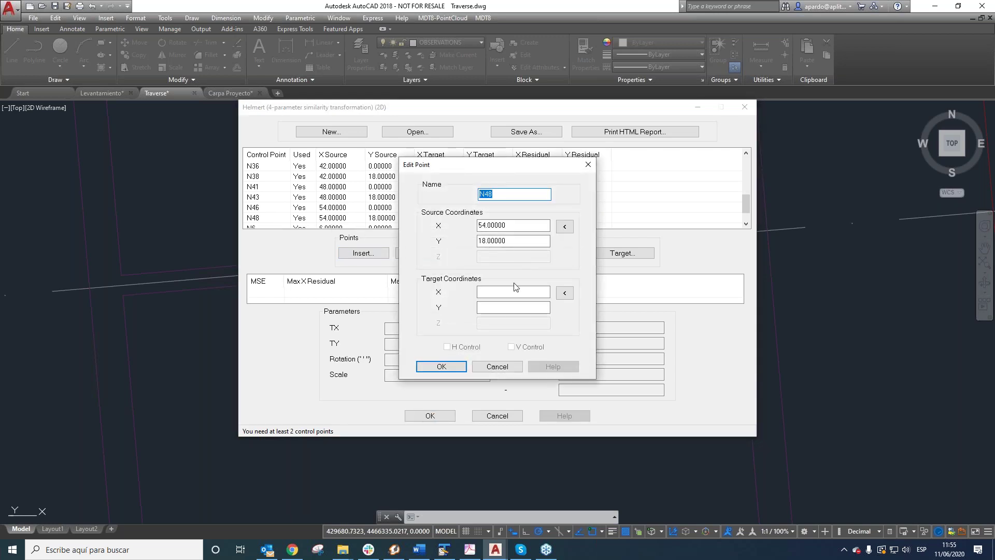
pyautogui.click(563, 295)
pyautogui.scroll(-8, 570, 381)
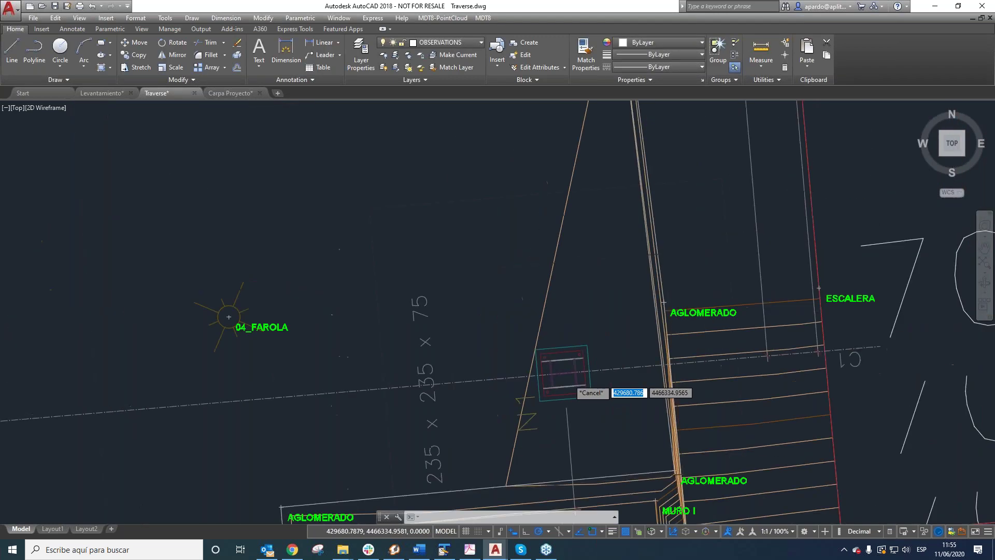
pyautogui.scroll(-2, 548, 288)
pyautogui.scroll(8, 560, 194)
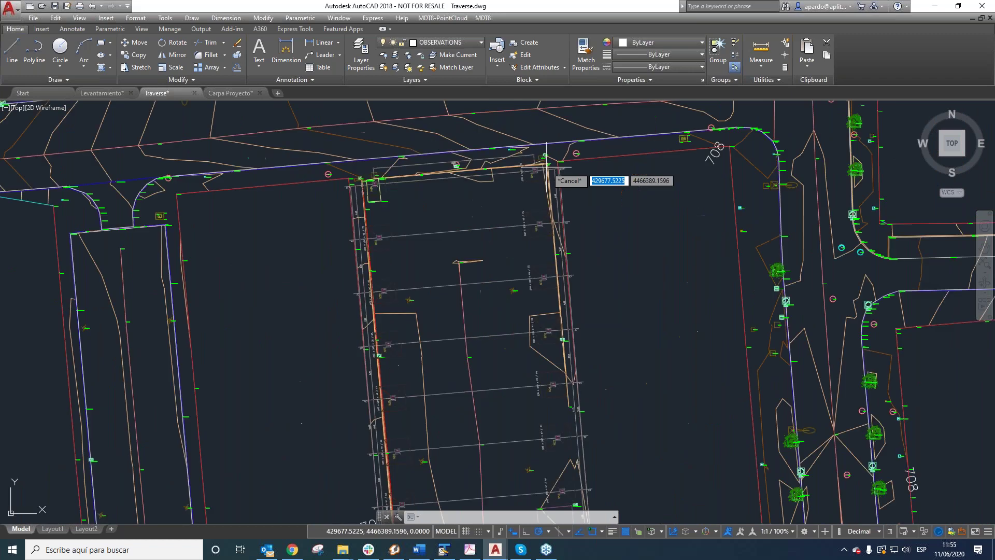
pyautogui.scroll(10, 368, 255)
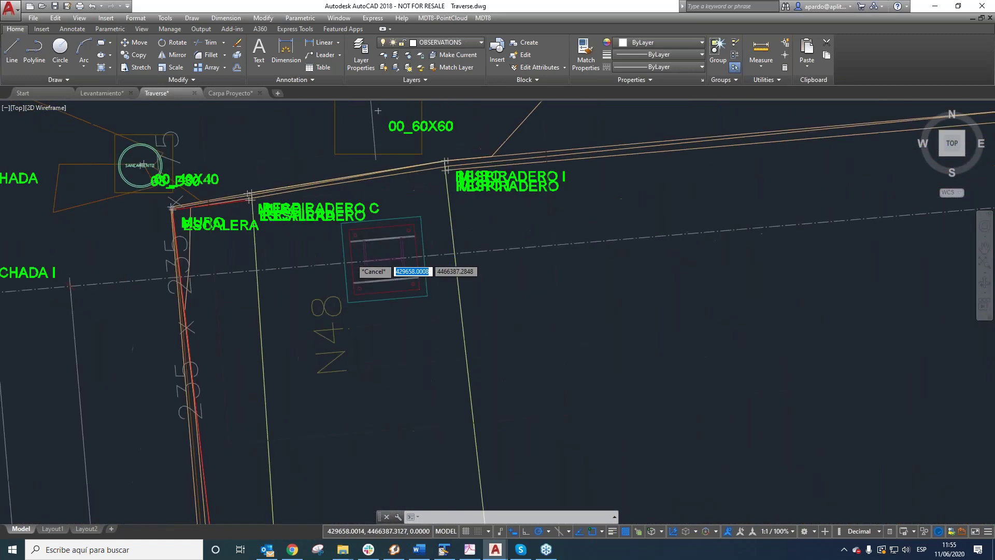
pyautogui.scroll(2, 466, 262)
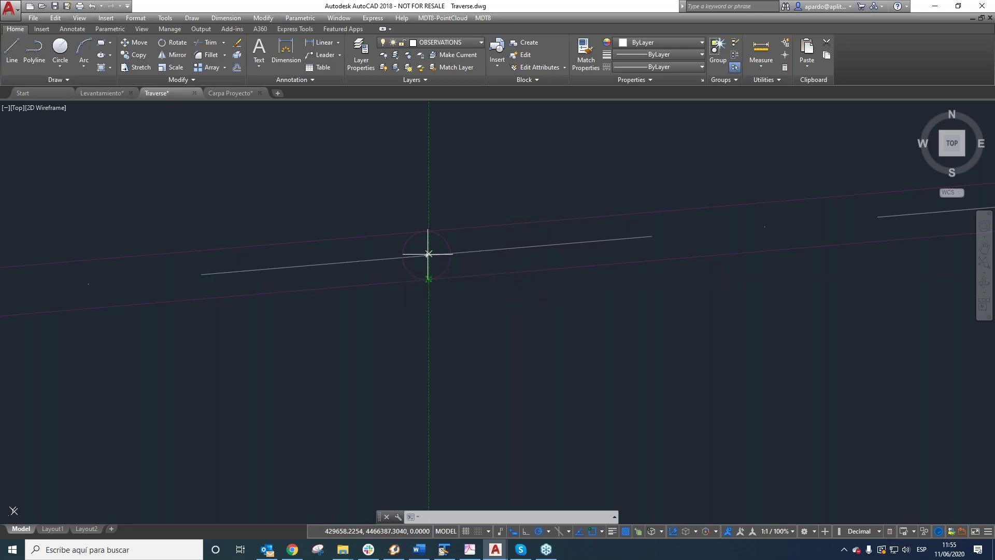
pyautogui.click(429, 266)
pyautogui.click(439, 366)
# - Set control point N23's target coordinates by picking its column's centre with object snap off, about X 429660.77, Y 4466357.41
pyautogui.scroll(-1, 446, 193)
pyautogui.scroll(4, 446, 193)
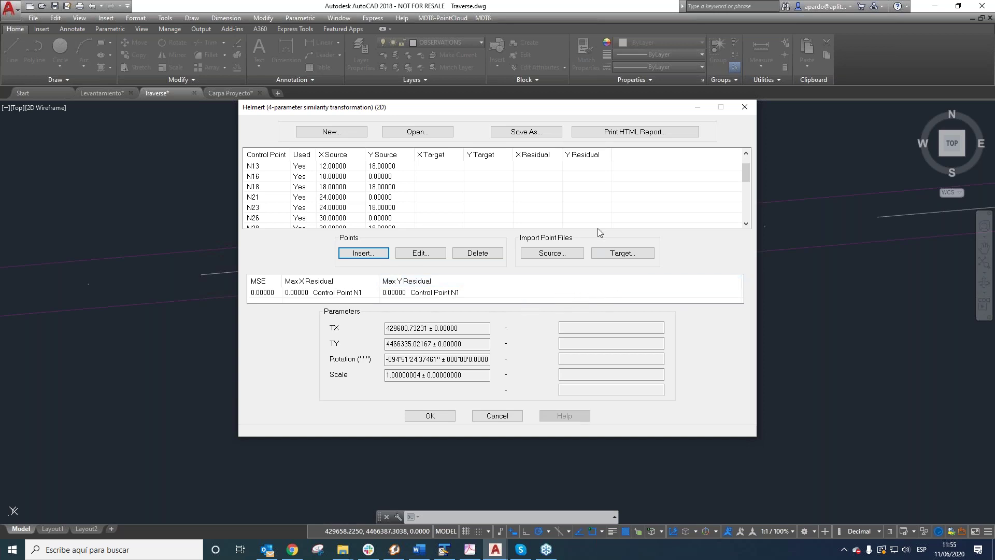
pyautogui.click(263, 208)
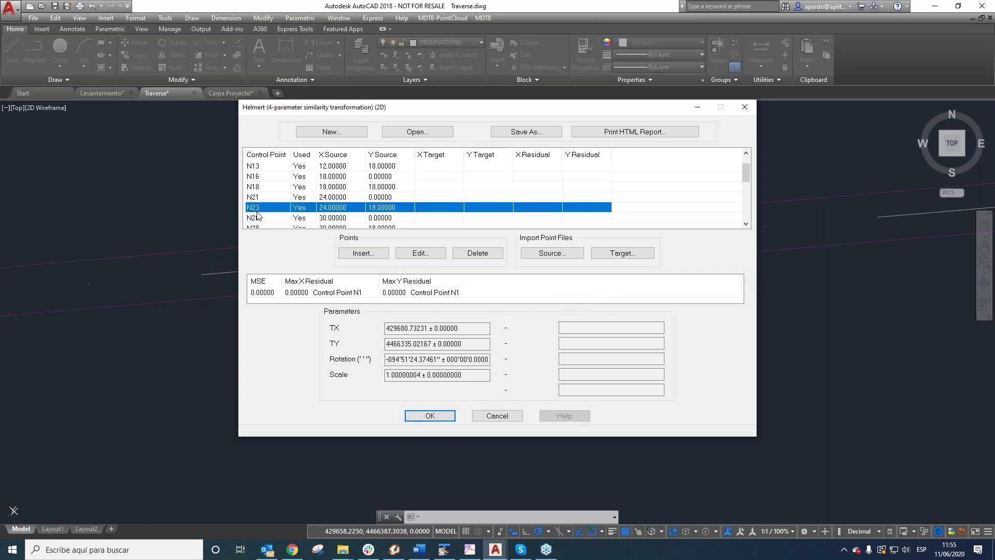
pyautogui.click(416, 254)
pyautogui.click(565, 293)
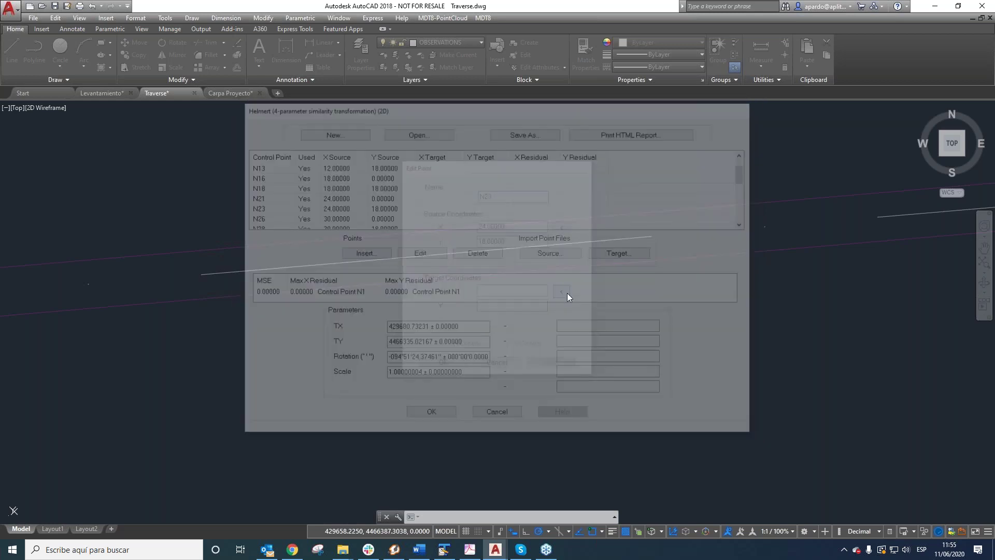
pyautogui.scroll(5, 400, 223)
pyautogui.scroll(-6, 401, 247)
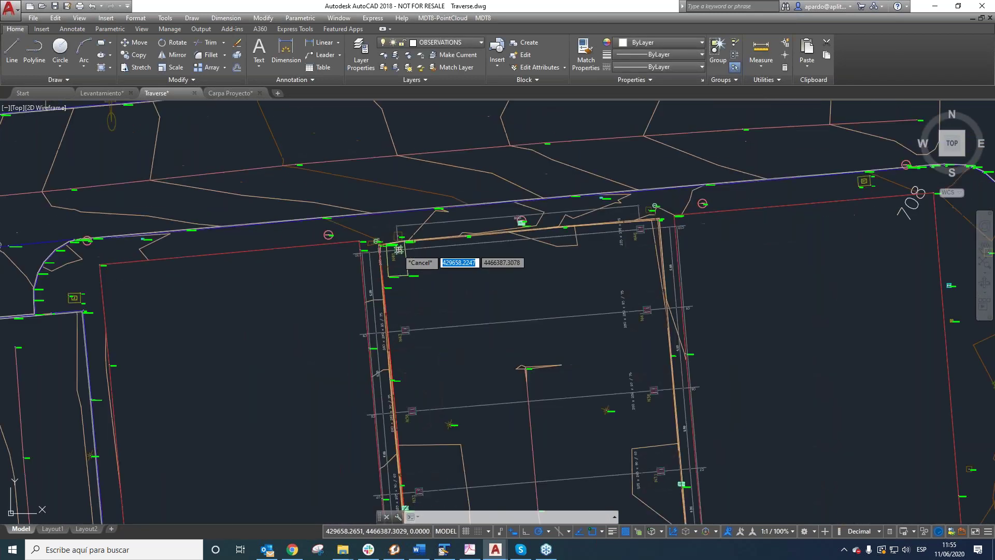
pyautogui.scroll(7, 413, 358)
pyautogui.scroll(-5, 394, 321)
pyautogui.scroll(6, 394, 228)
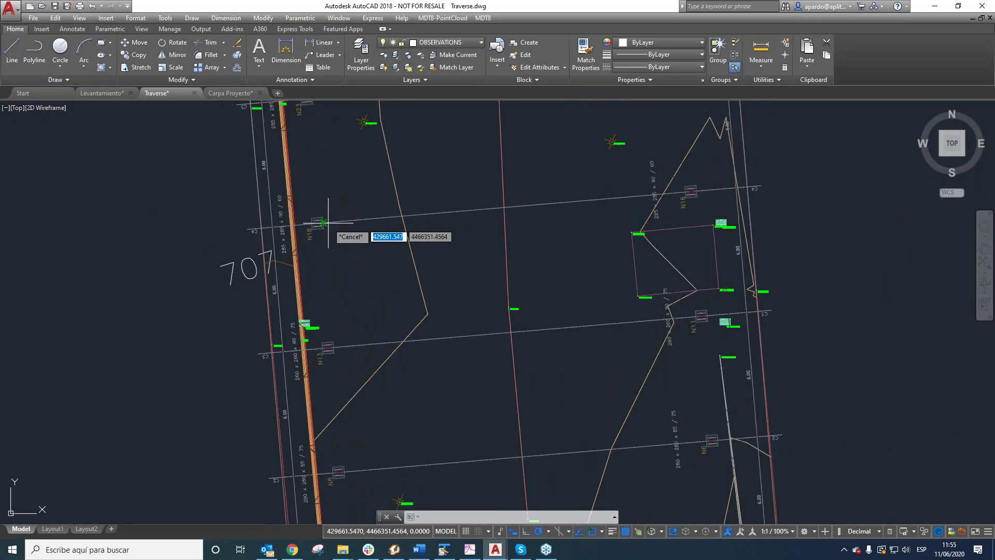
pyautogui.scroll(-2, 324, 223)
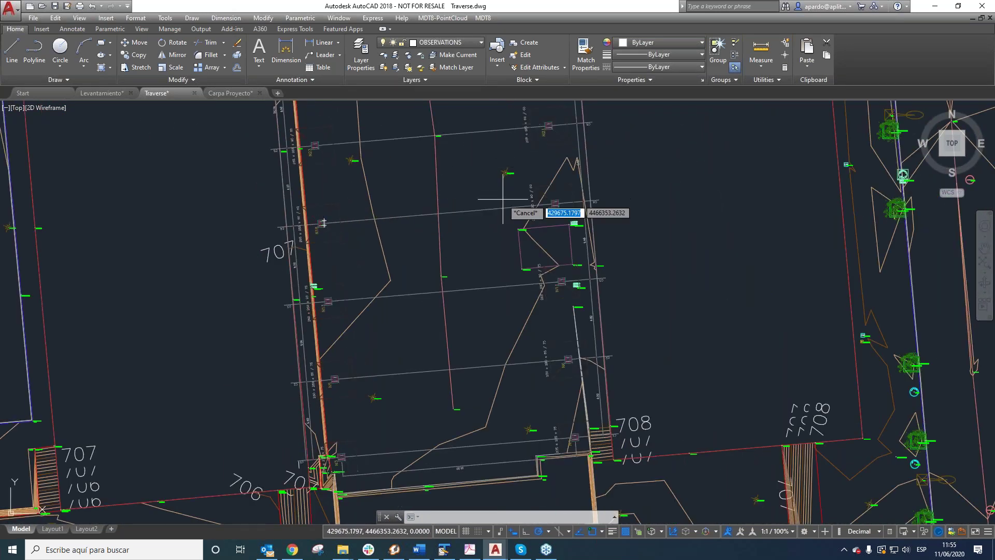
pyautogui.scroll(-2, 446, 184)
pyautogui.scroll(8, 389, 166)
pyautogui.scroll(3, 436, 244)
pyautogui.scroll(-4, 433, 259)
pyautogui.scroll(4, 432, 256)
pyautogui.scroll(2, 432, 255)
pyautogui.scroll(4, 412, 239)
pyautogui.scroll(-2, 412, 239)
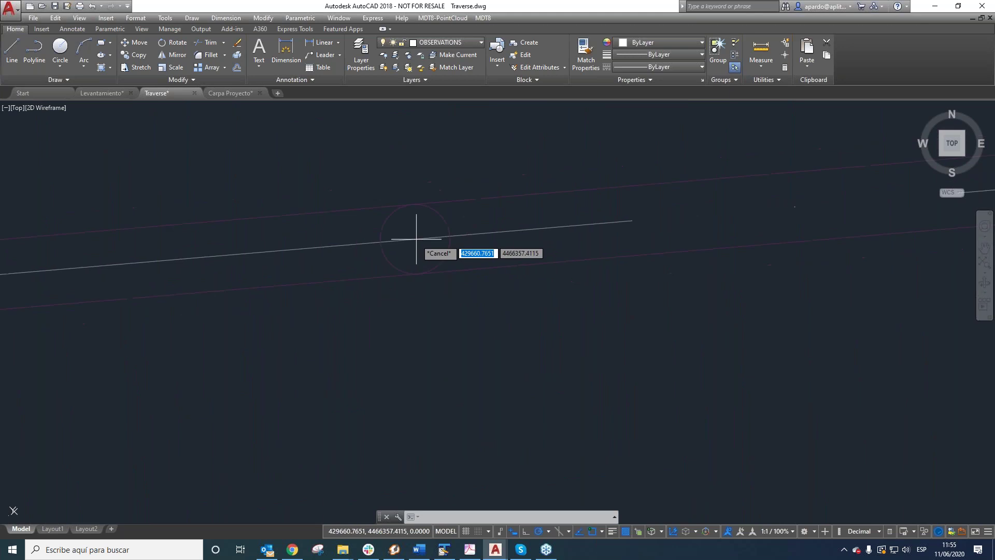
pyautogui.press('F3')
pyautogui.click(412, 265)
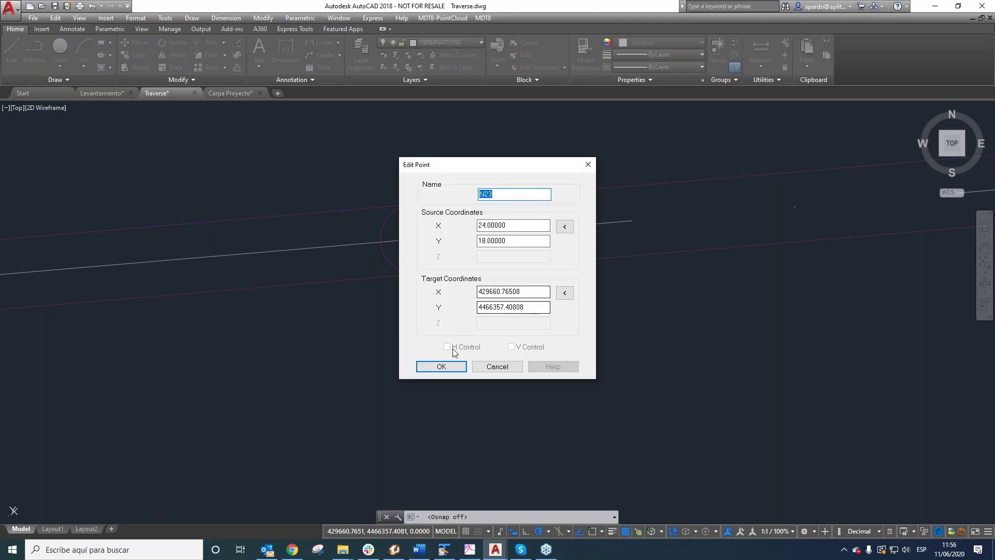
pyautogui.click(442, 366)
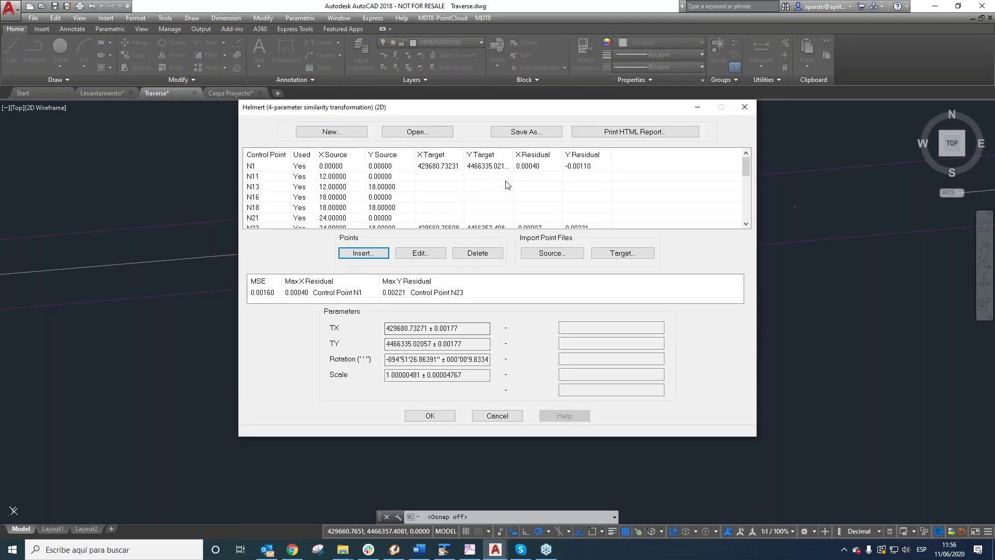
# - Review the residuals of the matched control points and exclude N23 from the transformation calculation
pyautogui.scroll(-1, 537, 184)
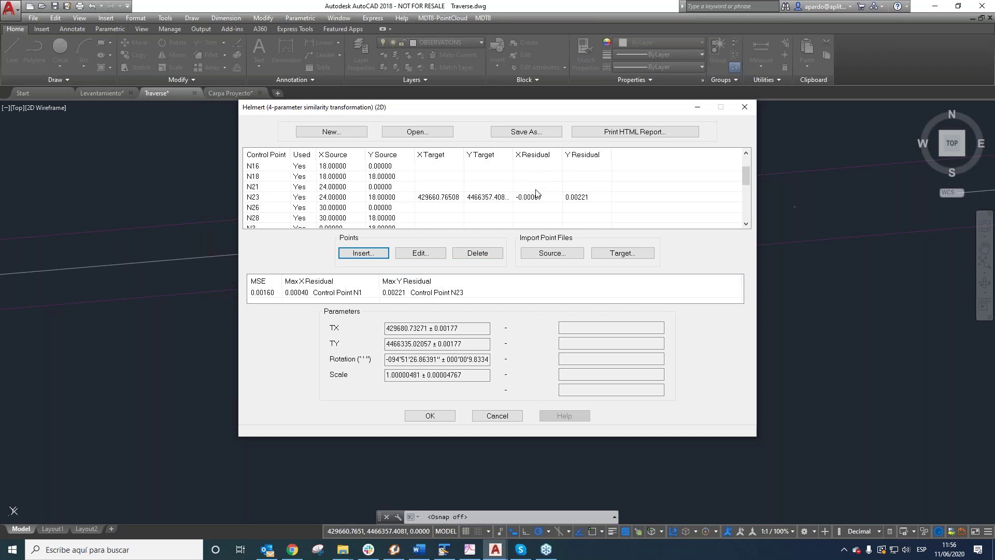
pyautogui.scroll(-4, 539, 198)
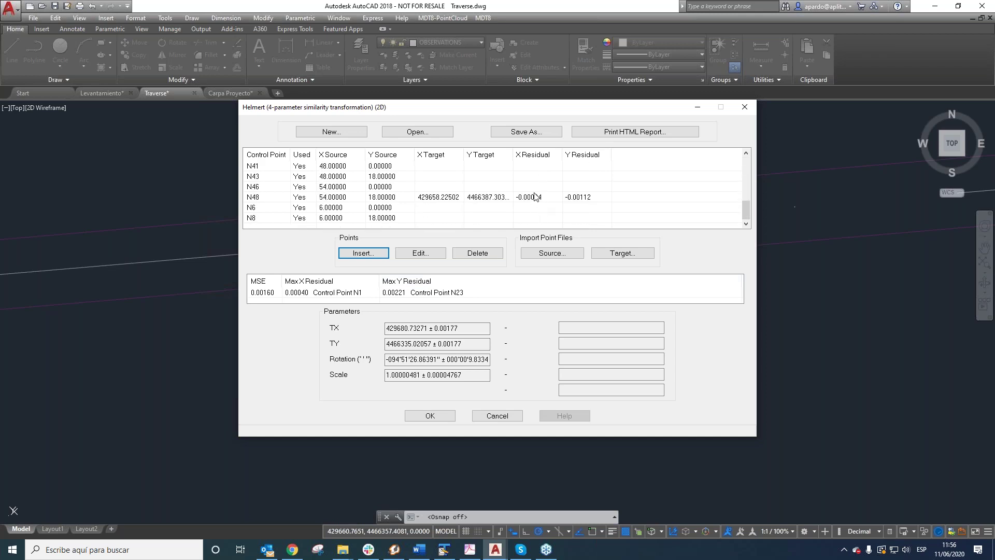
pyautogui.scroll(3, 318, 198)
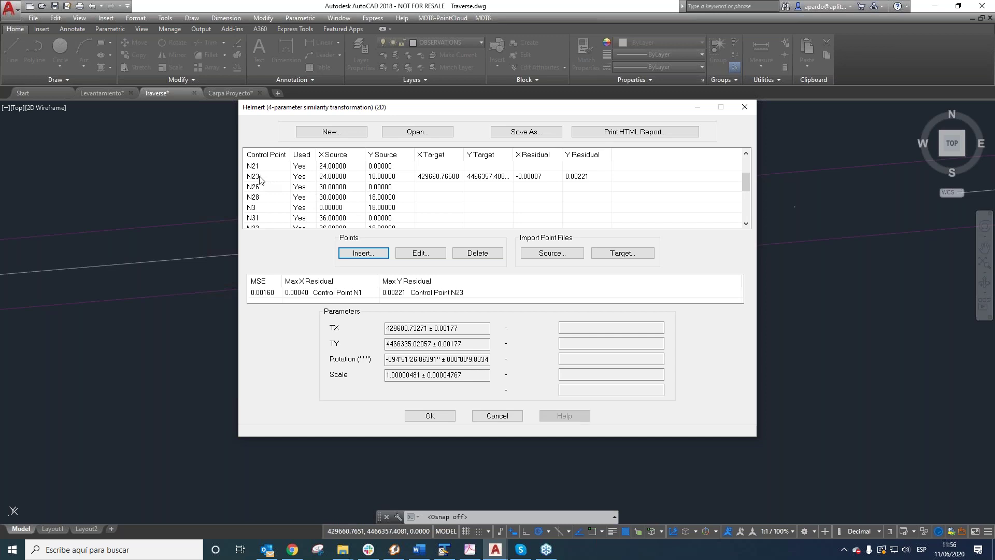
pyautogui.doubleClick(274, 180)
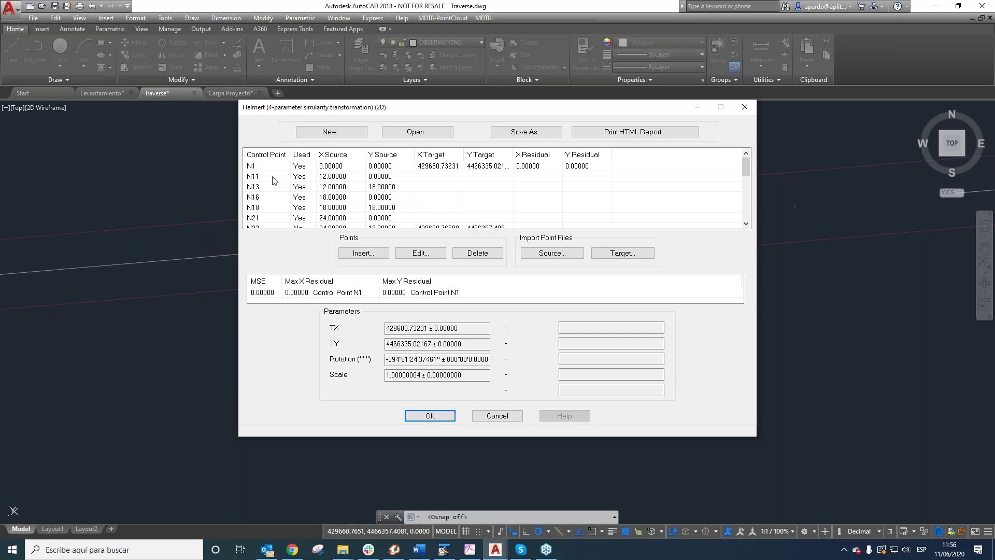
pyautogui.scroll(-2, 298, 196)
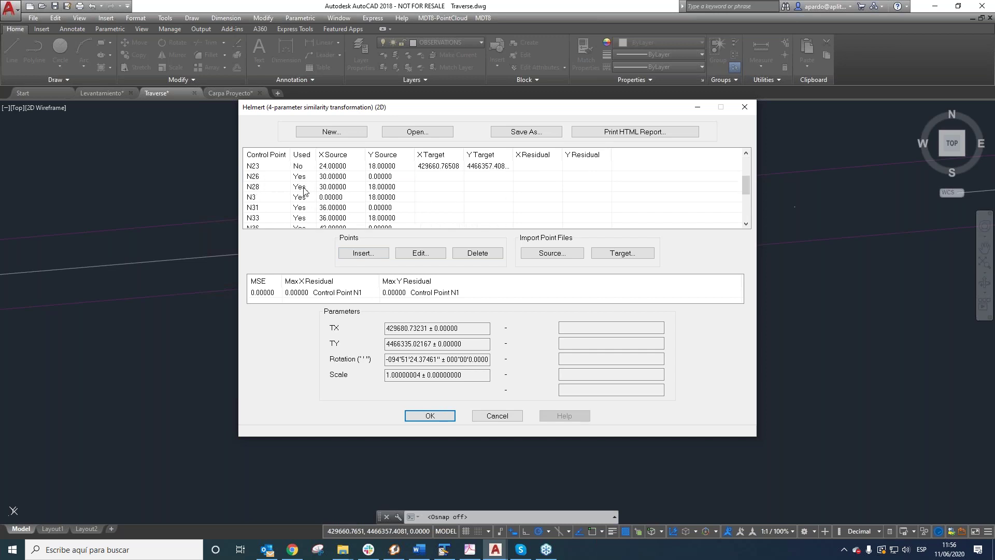
pyautogui.scroll(1, 304, 191)
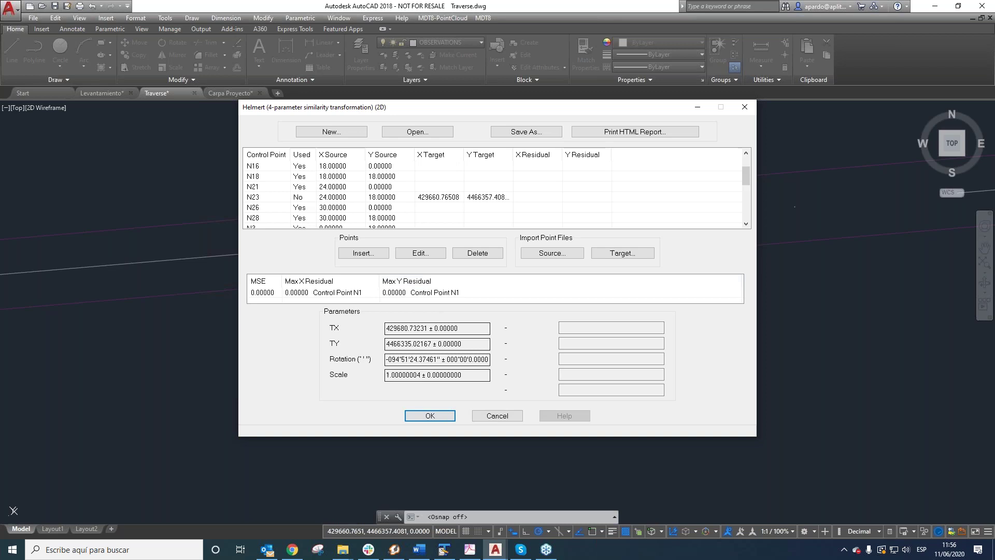
# - Save the Helmert transformation as T LocalGlobal.ntr, overwriting the existing file, and accept the transformation
pyautogui.click(520, 132)
pyautogui.click(434, 234)
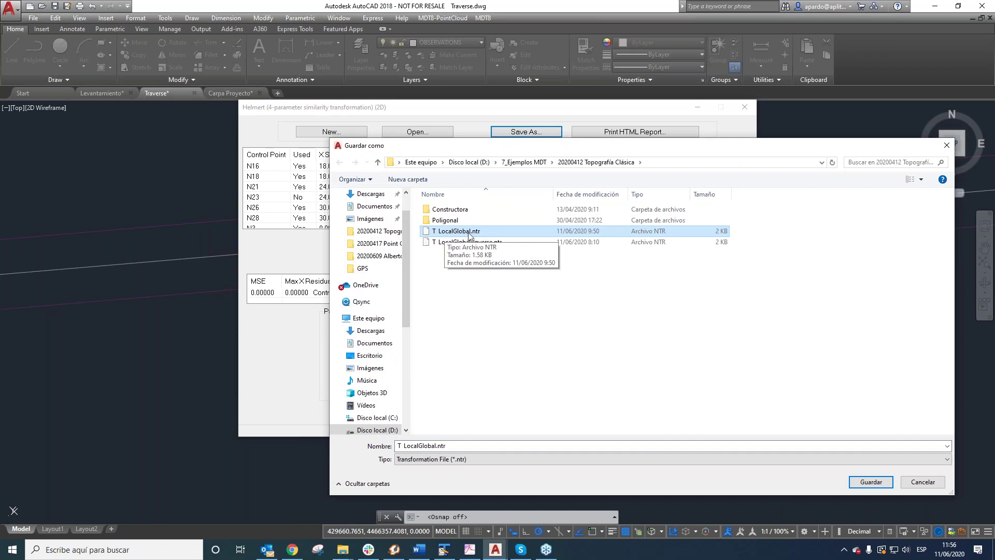
pyautogui.press('Return')
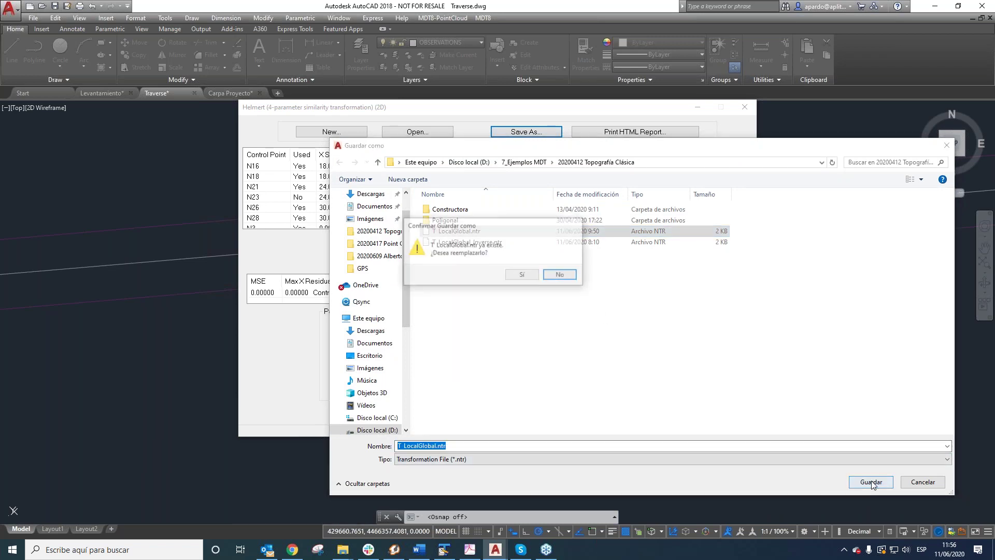
pyautogui.click(519, 275)
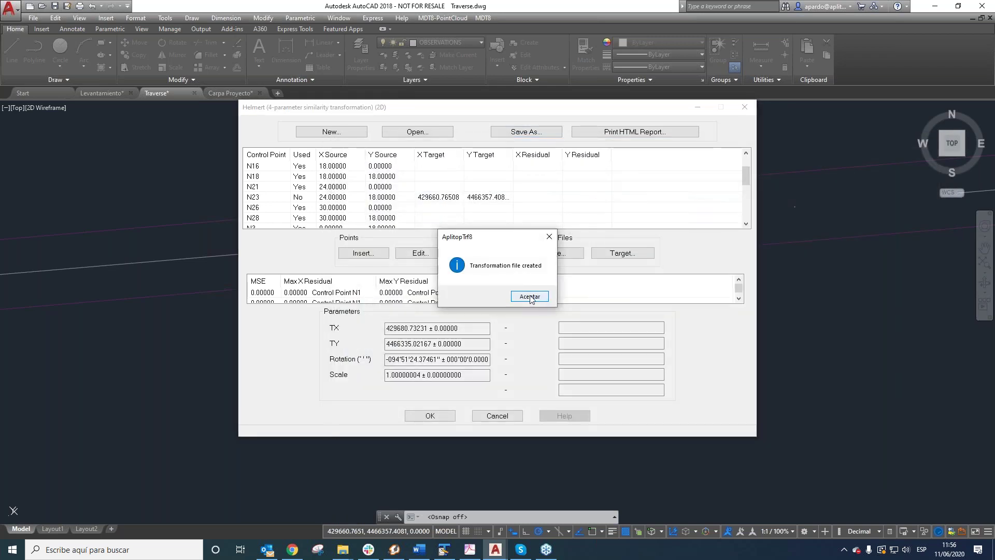
pyautogui.click(530, 297)
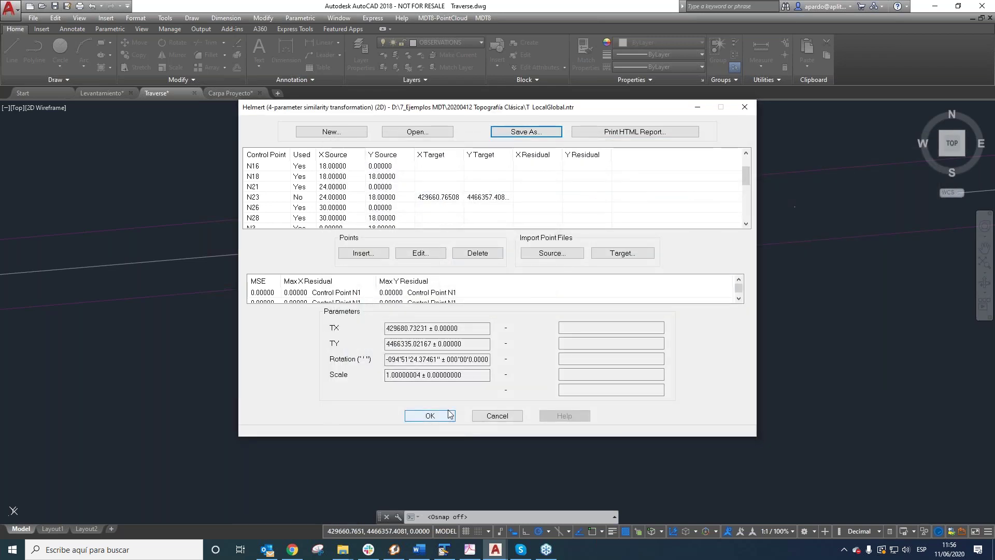
pyautogui.click(430, 416)
# - View the tent area in the survey and switch to the Carpa Proyecto drawing, showing its column plan
pyautogui.scroll(5, 431, 280)
pyautogui.scroll(-8, 430, 280)
pyautogui.scroll(3, 442, 234)
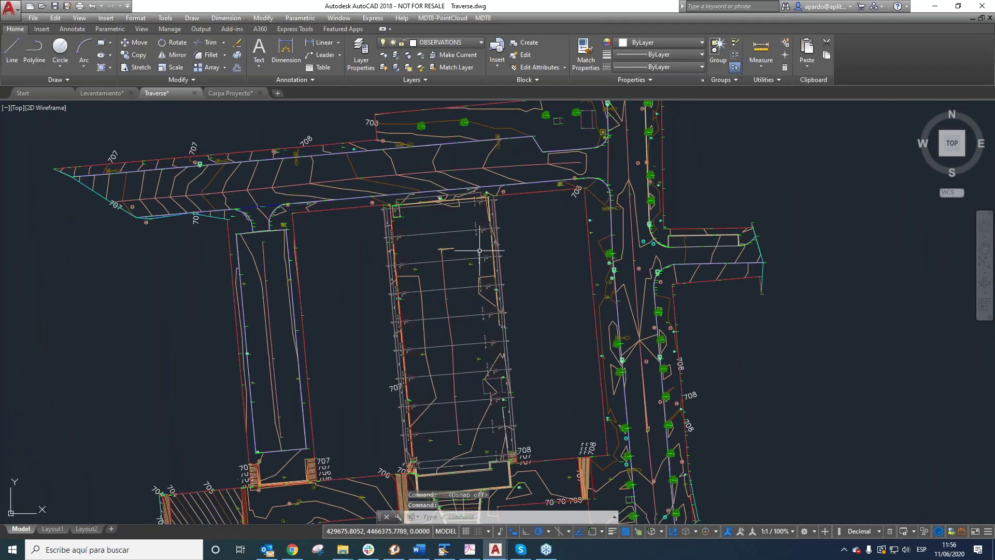
pyautogui.click(226, 93)
pyautogui.scroll(4, 340, 274)
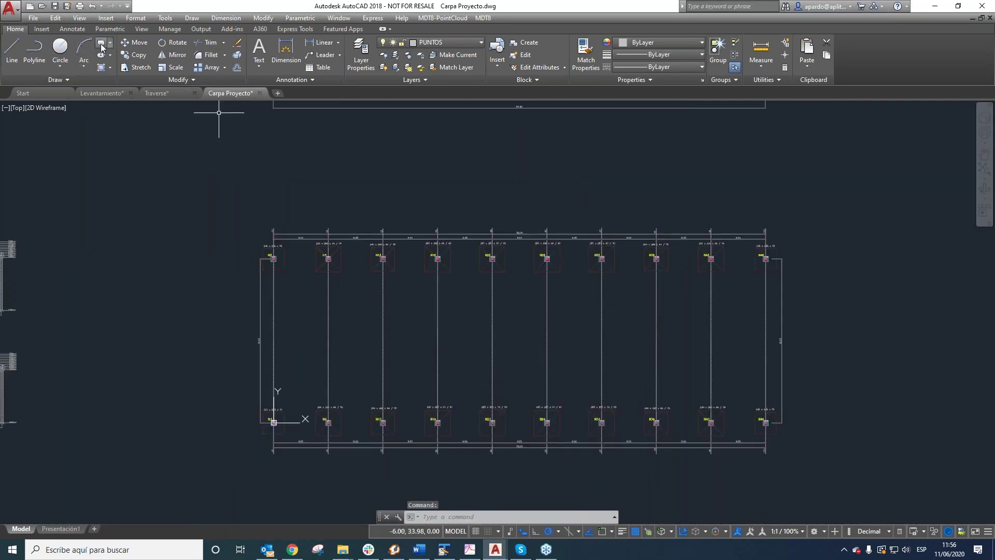
# - Draw a narrow rectangle near the second and third column axes and a circle near the eighth axis, inside the tent plan
pyautogui.click(102, 46)
pyautogui.click(314, 300)
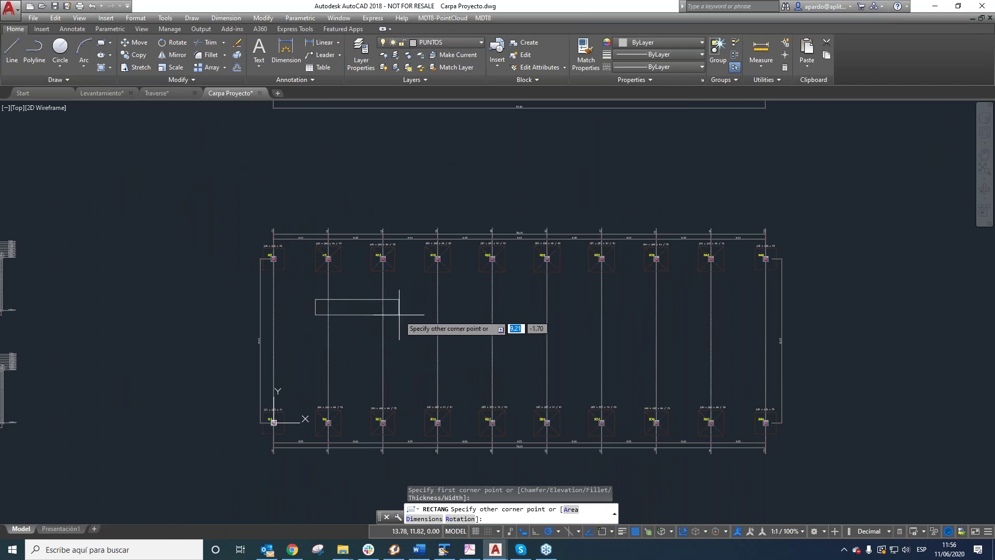
pyautogui.click(403, 315)
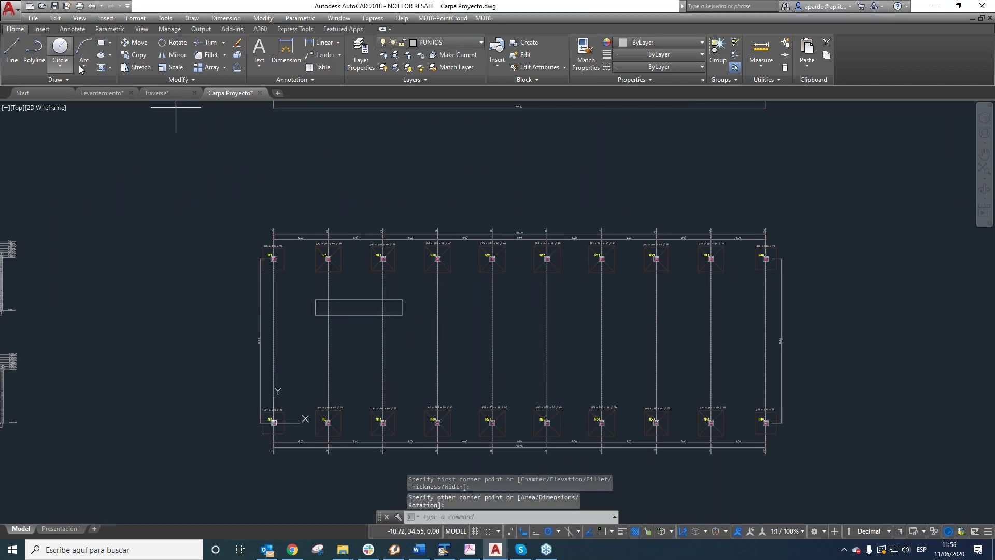
pyautogui.click(60, 48)
pyautogui.click(670, 367)
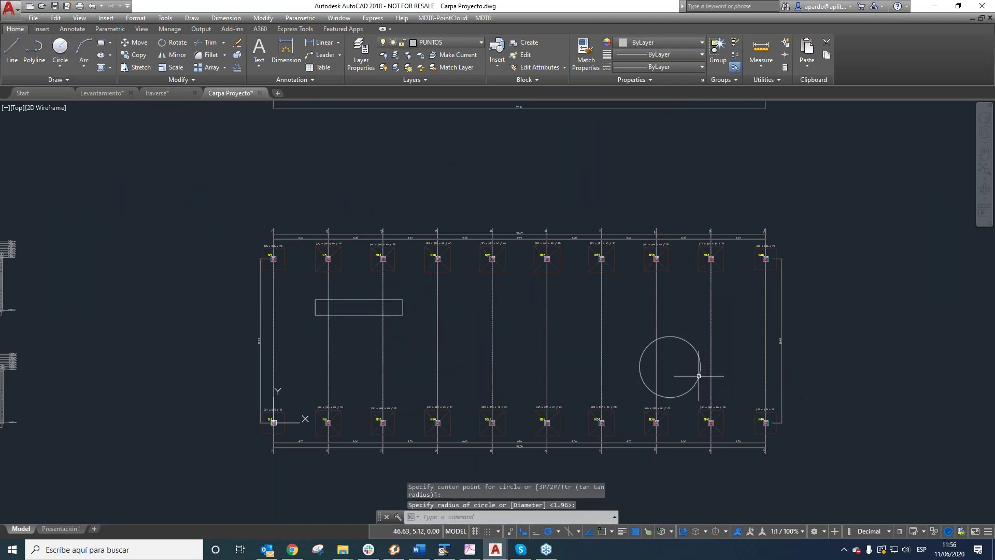
# - Select the new circle and rectangle and assign both to layer 0_Entry
pyautogui.click(684, 355)
pyautogui.click(649, 345)
pyautogui.click(401, 305)
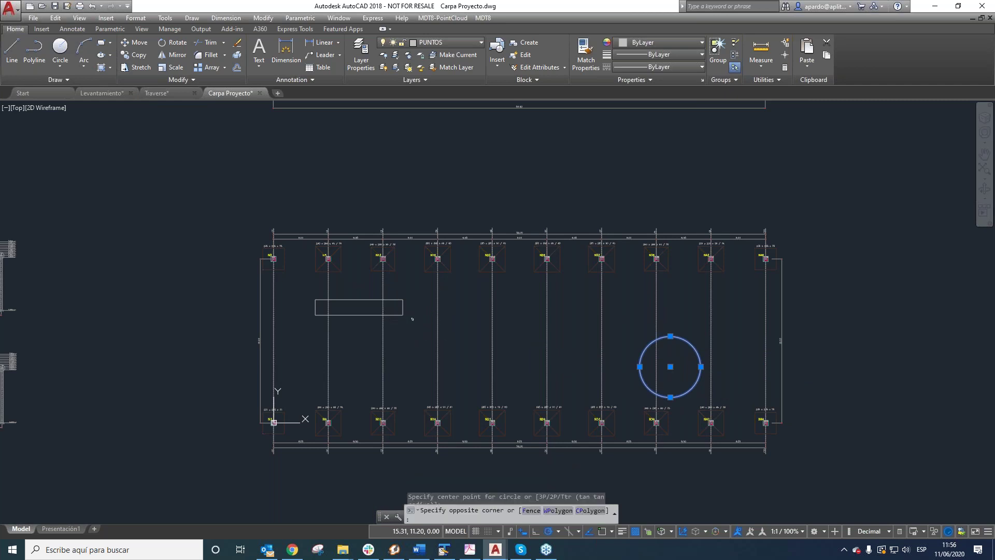
pyautogui.click(403, 307)
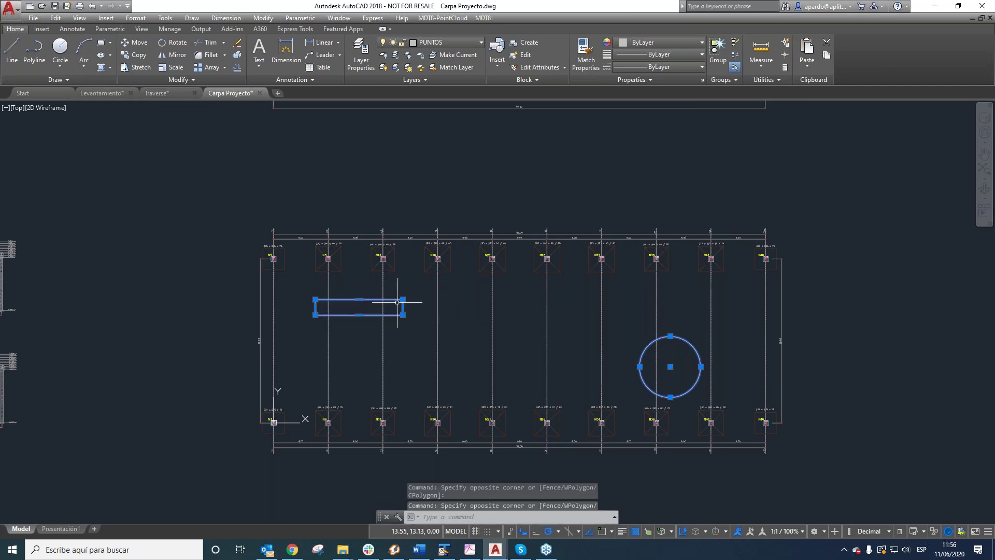
pyautogui.click(437, 47)
pyautogui.click(435, 67)
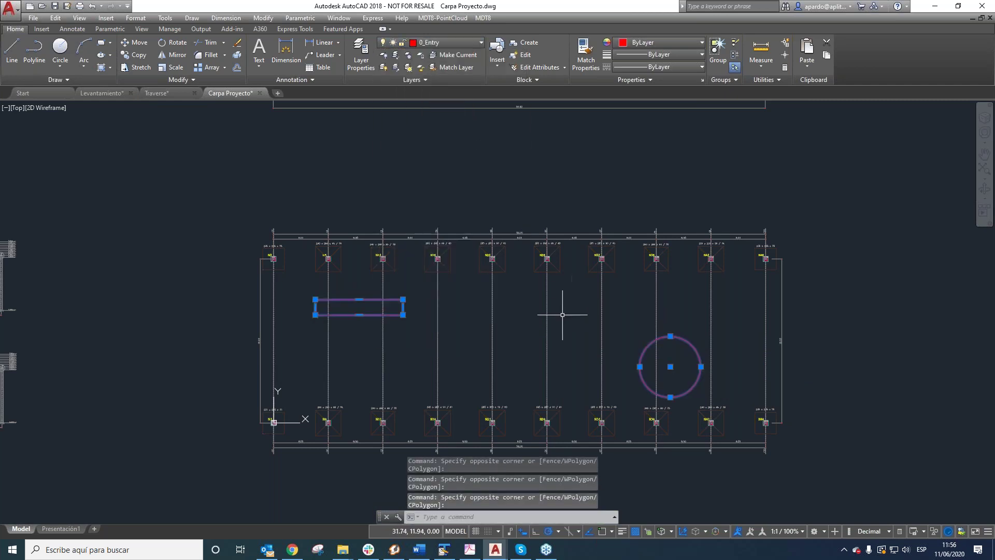
# - Start the Transform Drawing command and load the transformation file T LocalGlobal.ntr
pyautogui.click(483, 18)
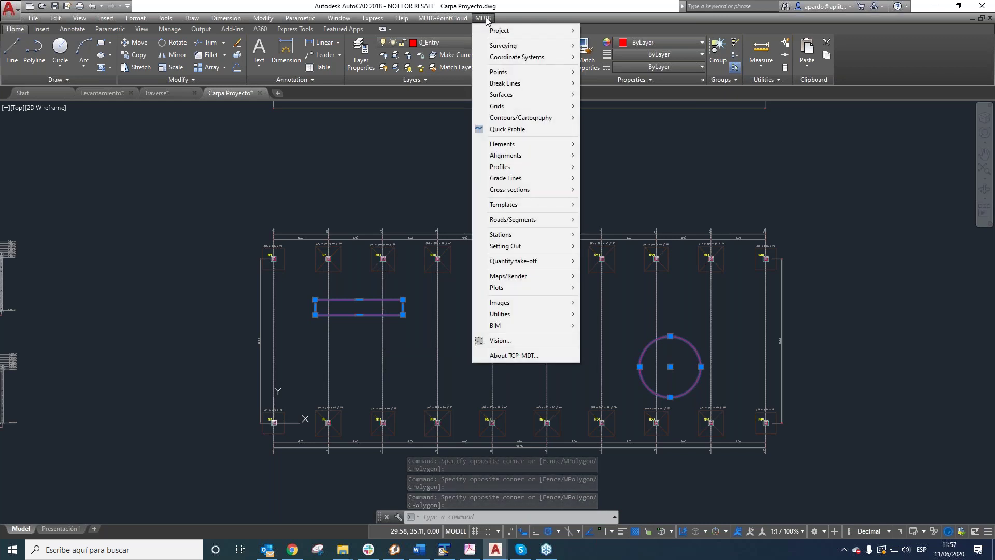
pyautogui.moveTo(523, 58)
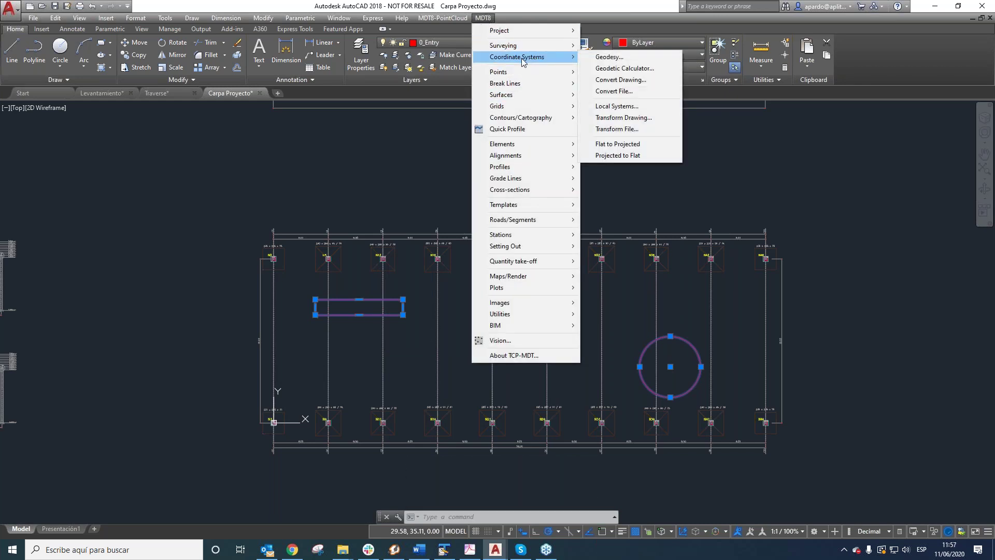
pyautogui.click(638, 119)
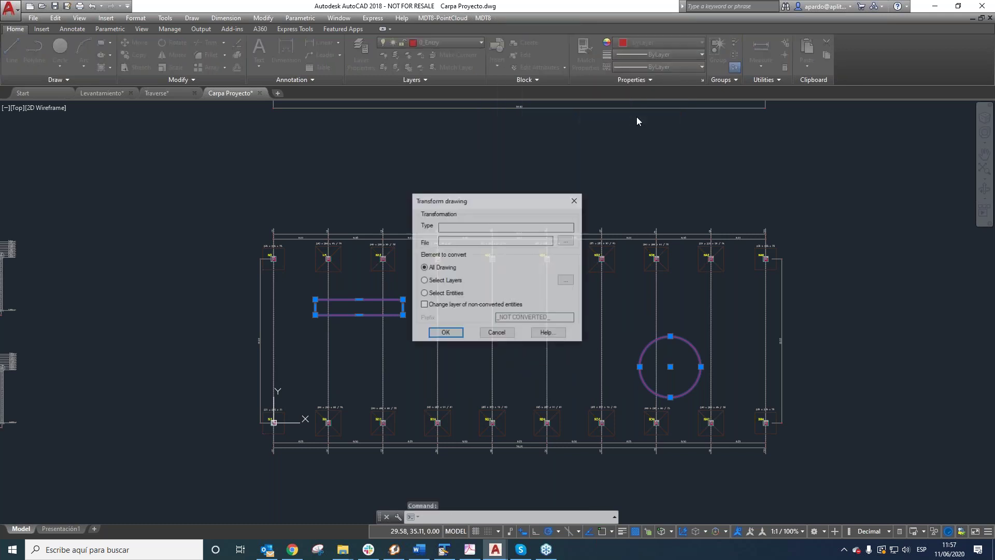
pyautogui.click(566, 241)
pyautogui.click(509, 233)
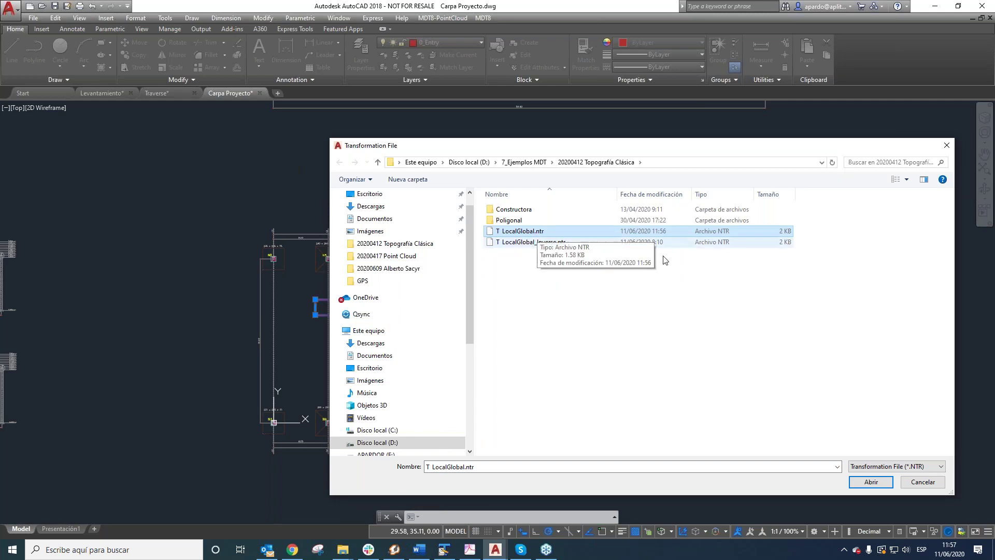
pyautogui.click(871, 482)
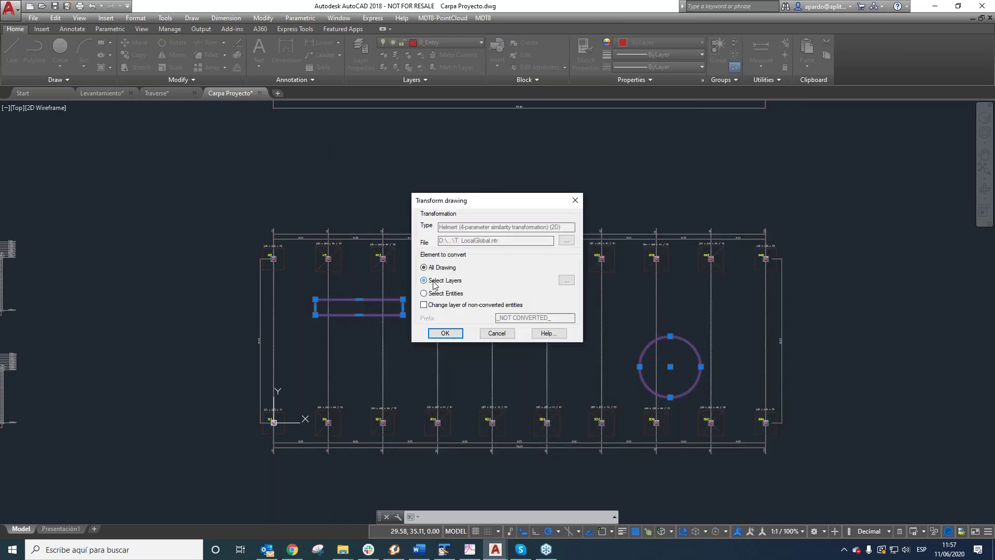
# - Restrict the transformation to layer 0_Entry by picking the rectangle as the layer sample, and run it
pyautogui.click(566, 280)
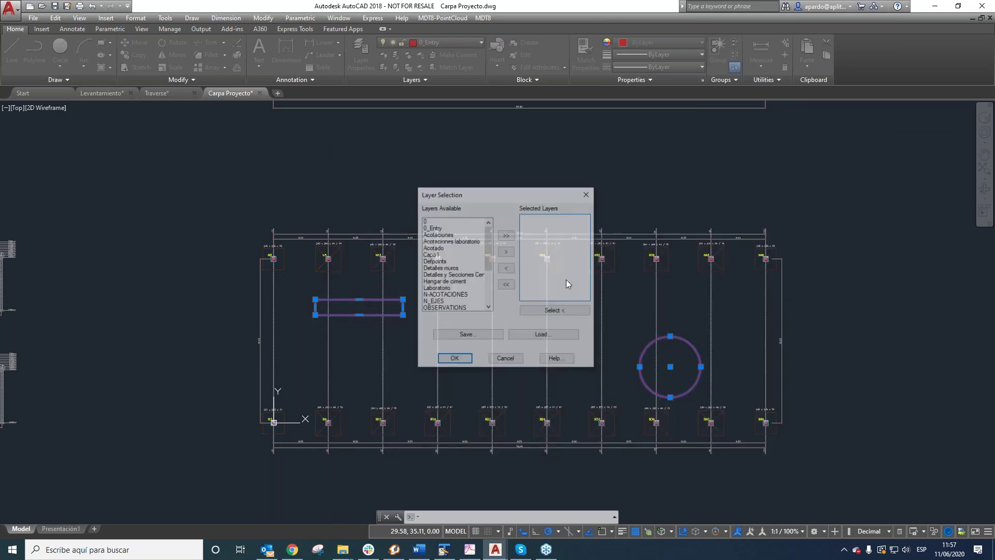
pyautogui.click(561, 312)
pyautogui.click(404, 315)
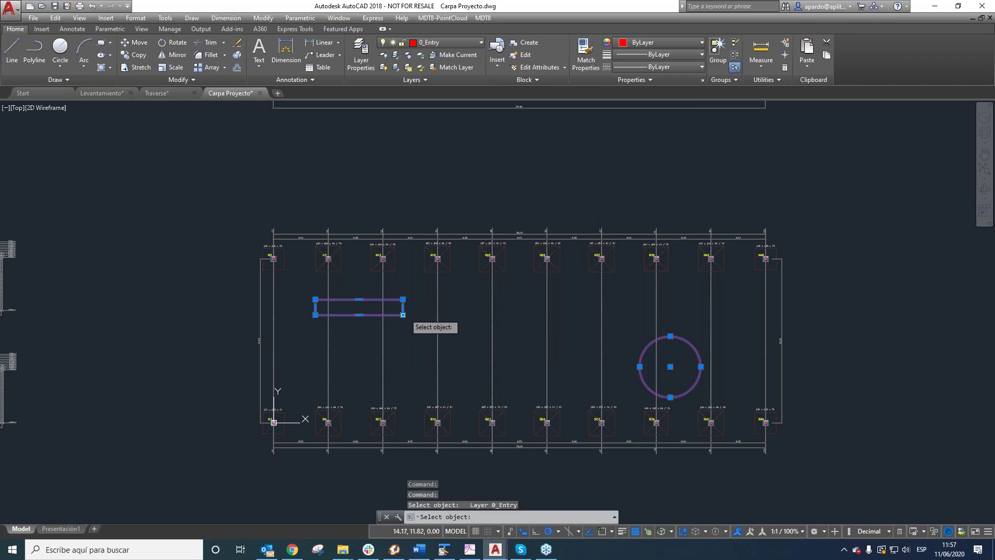
pyautogui.press('Return')
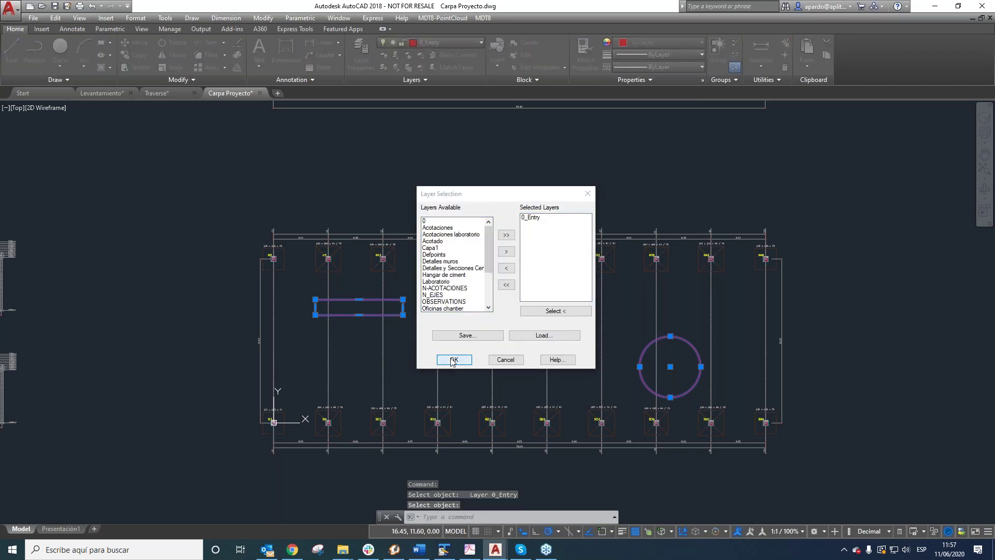
pyautogui.click(452, 360)
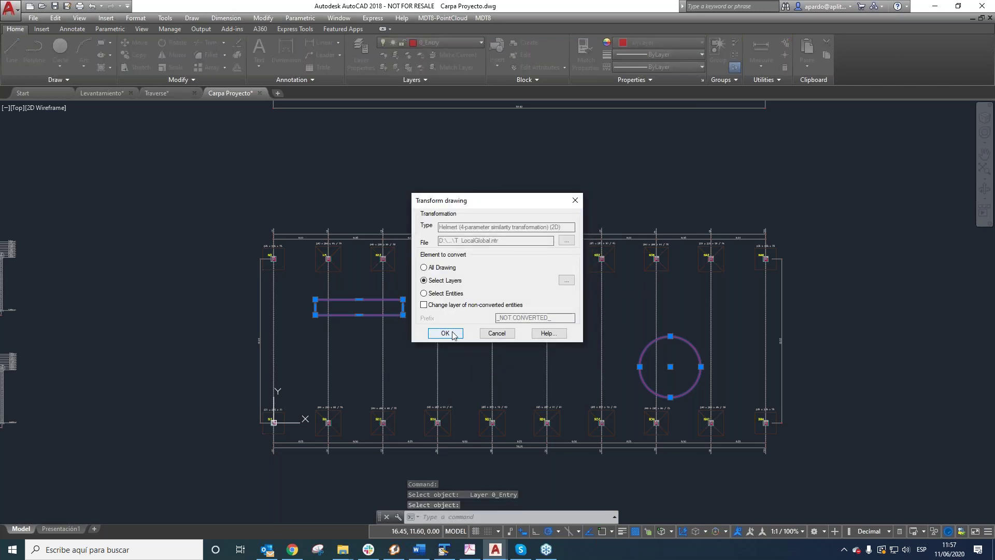
pyautogui.click(445, 333)
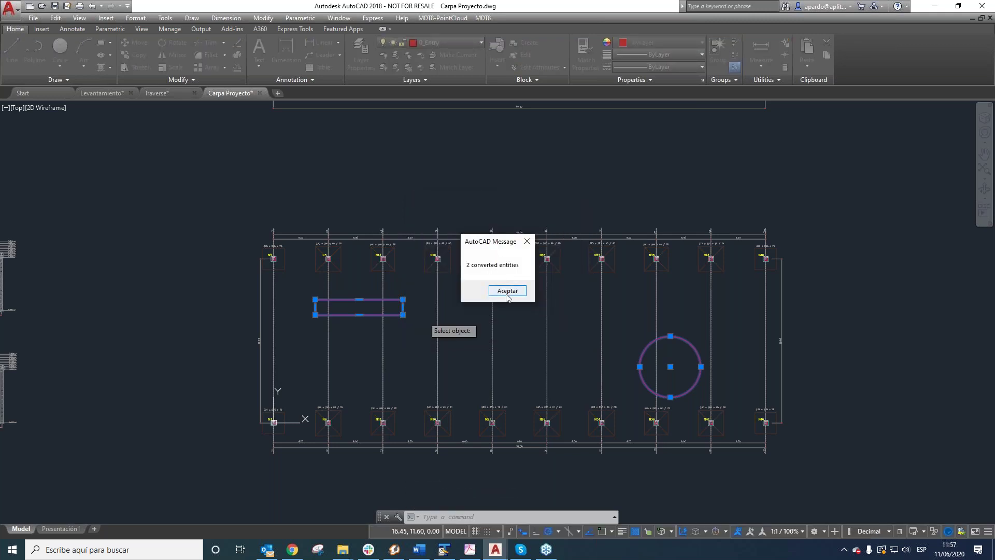
pyautogui.click(508, 291)
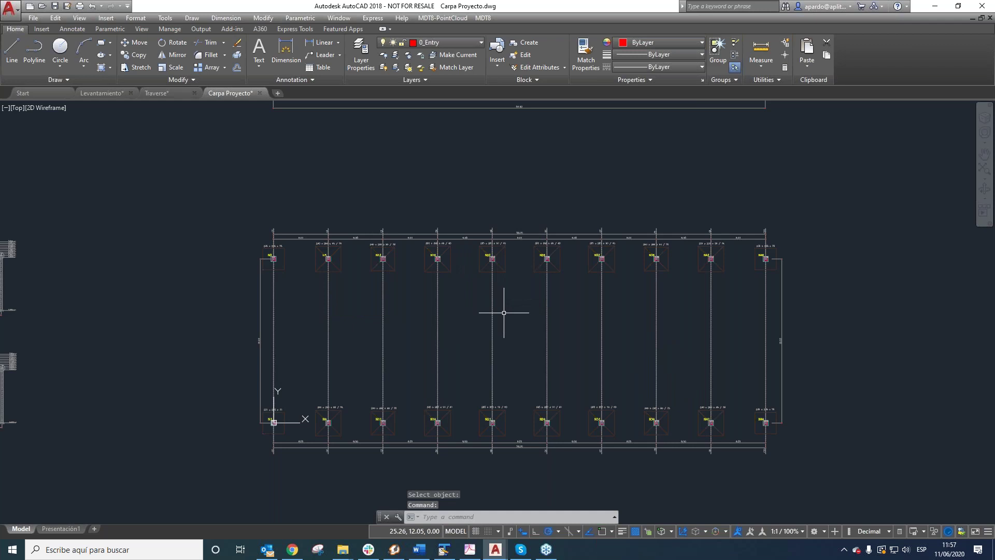
# - Locate the transformed rectangle and circle at the drawing's extents, select them and copy them to the clipboard
pyautogui.write('z')
pyautogui.press('Return')
pyautogui.write('e')
pyautogui.press('Return')
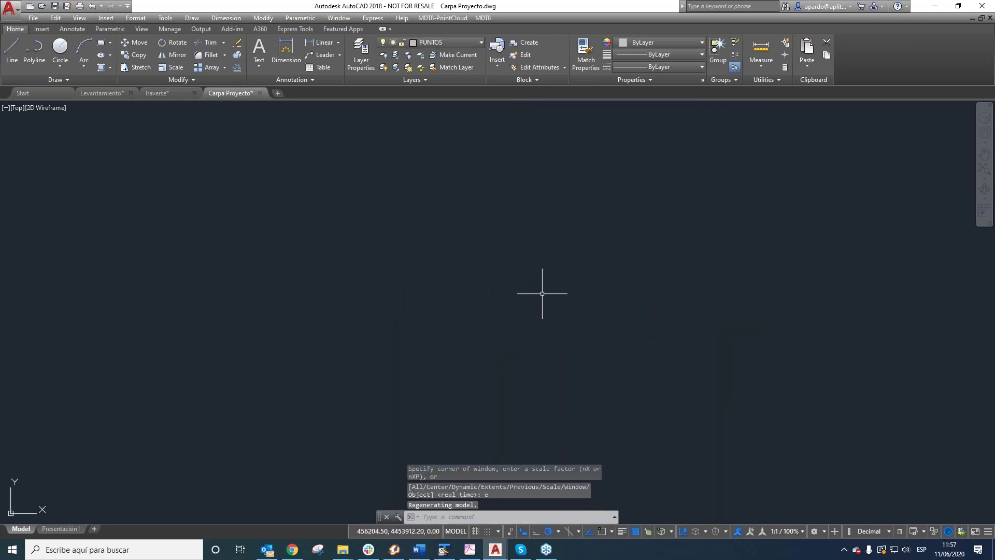
pyautogui.click(502, 274)
pyautogui.click(474, 242)
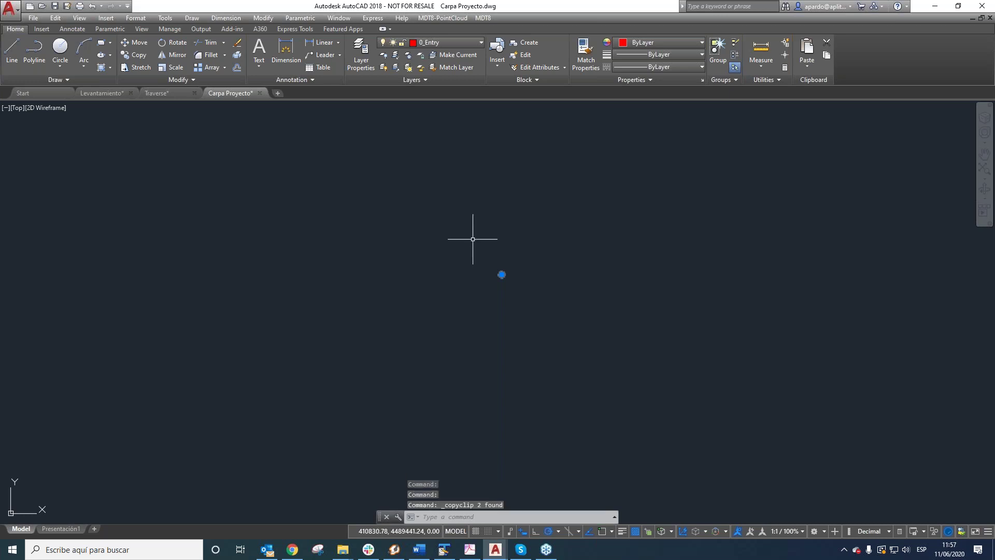
# - Paste the copied rectangle and circle into the Traverse drawing at their original coordinates and check their position in the tent
pyautogui.click(154, 94)
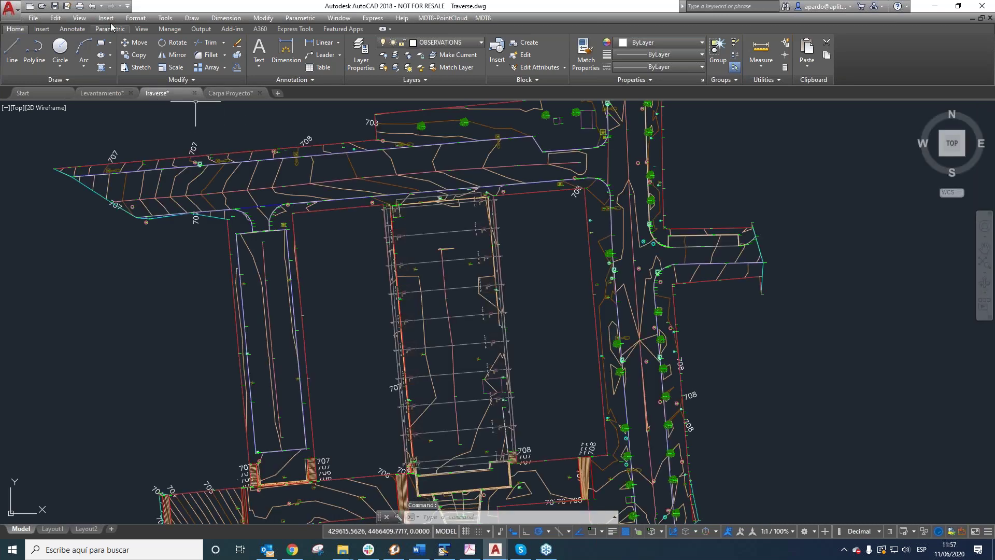
pyautogui.click(56, 19)
pyautogui.click(88, 136)
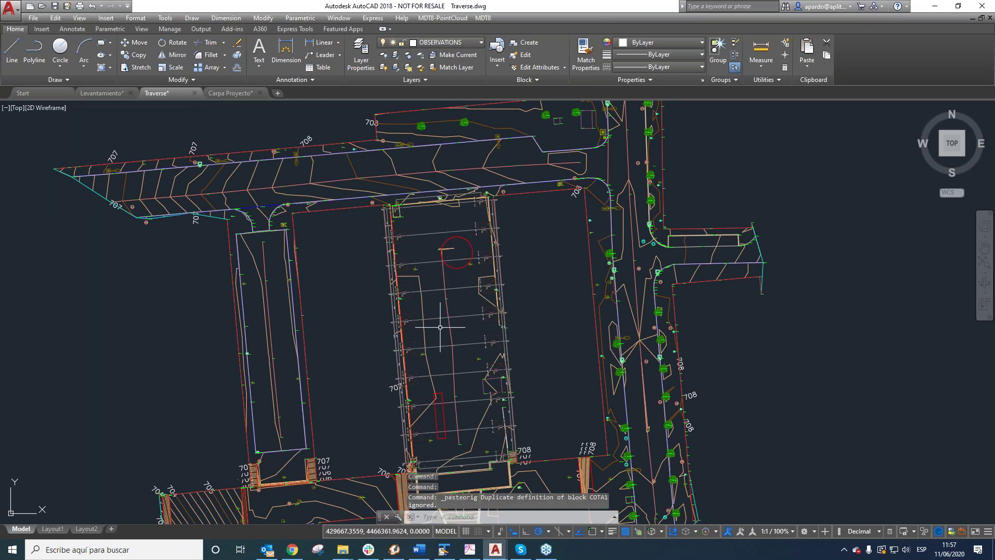
pyautogui.scroll(-5, 460, 283)
pyautogui.scroll(5, 464, 262)
pyautogui.scroll(-2, 464, 256)
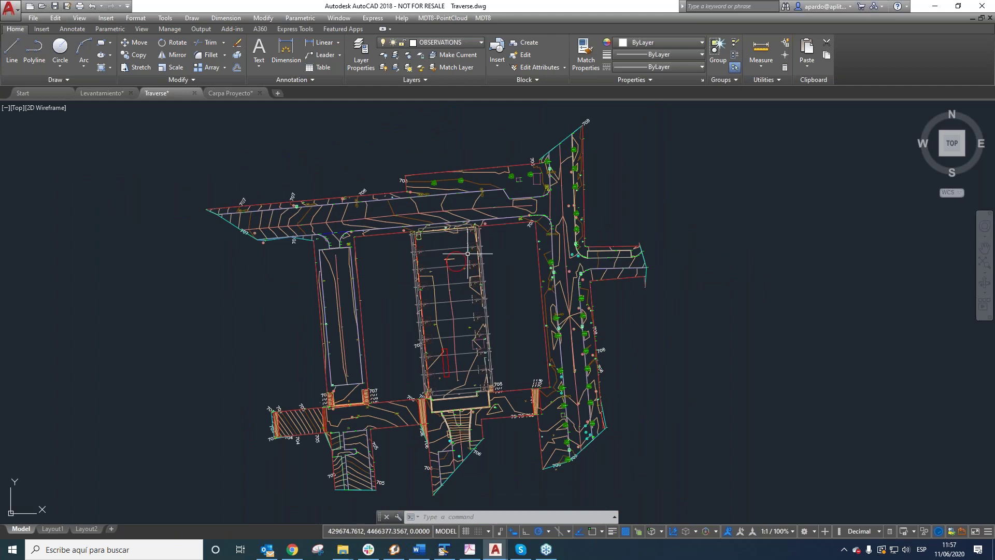
pyautogui.scroll(-4, 468, 254)
pyautogui.scroll(2, 432, 233)
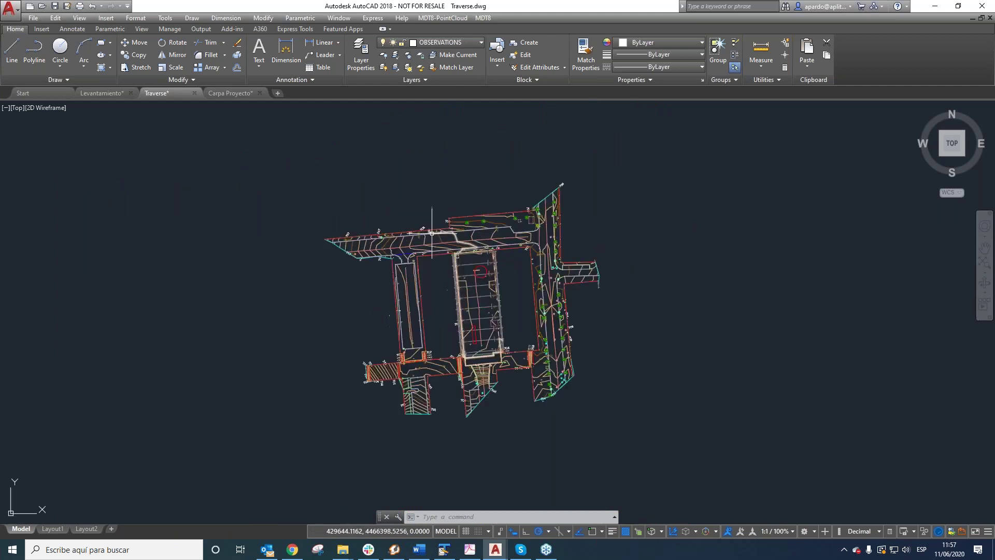
pyautogui.scroll(2, 432, 234)
# - Start another MDT8 command in the Traverse drawing
pyautogui.click(483, 17)
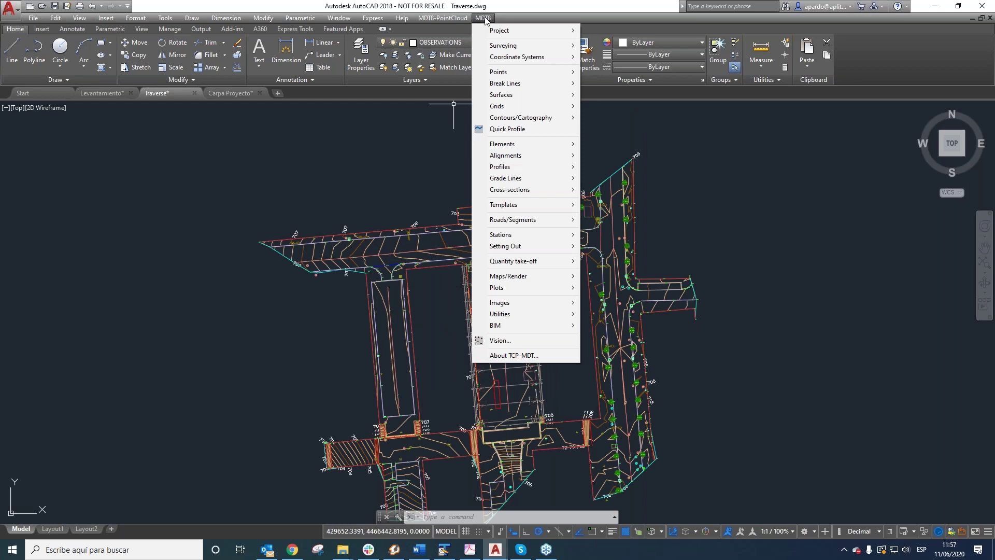